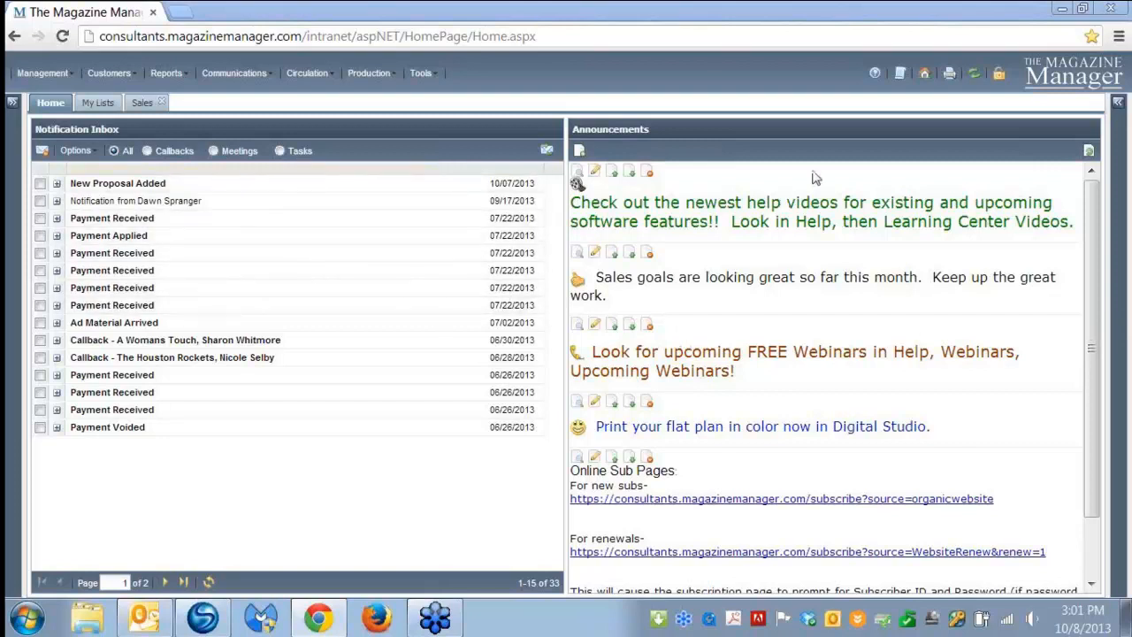
Review the past and upcoming webinars in the help center and close the help window.
left_click(877, 78)
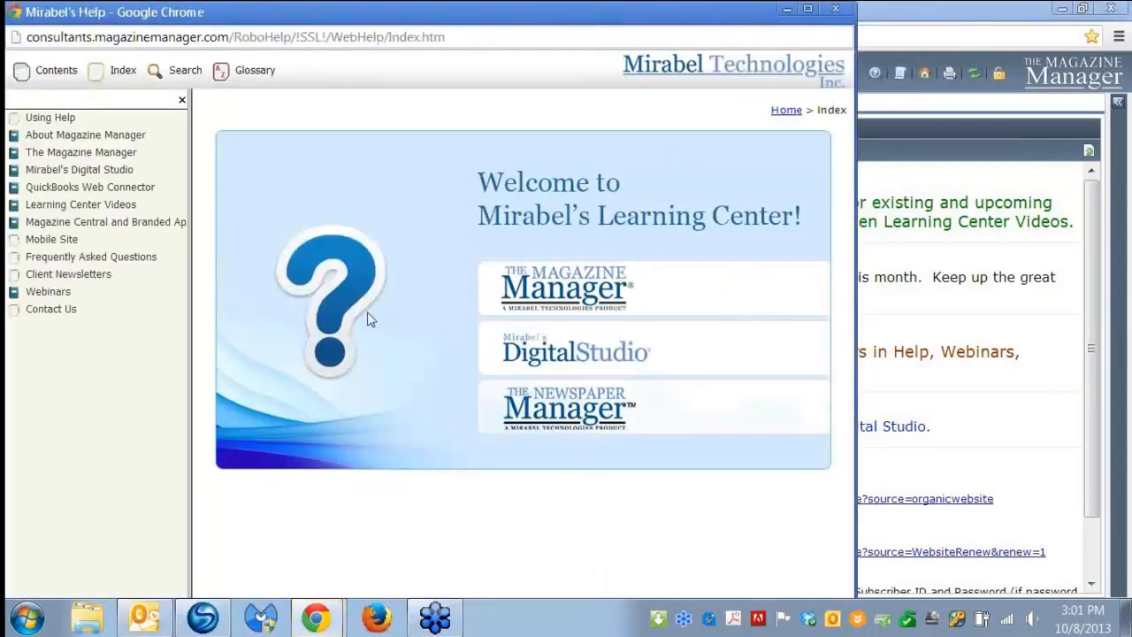
left_click(41, 295)
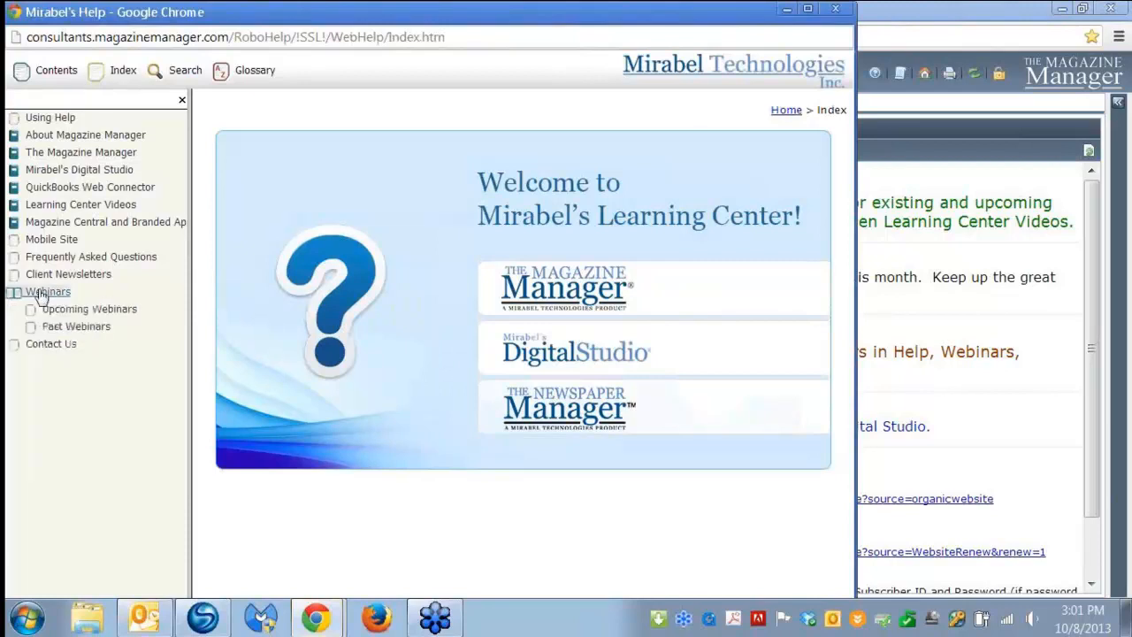
left_click(94, 329)
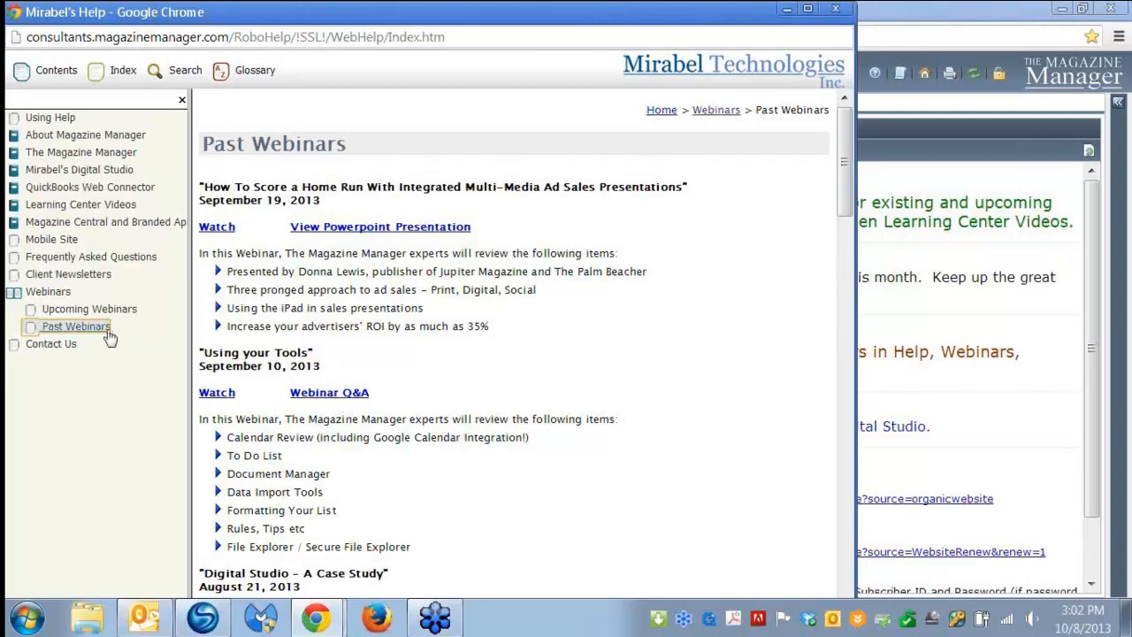
scroll(403, 429, "down", 2)
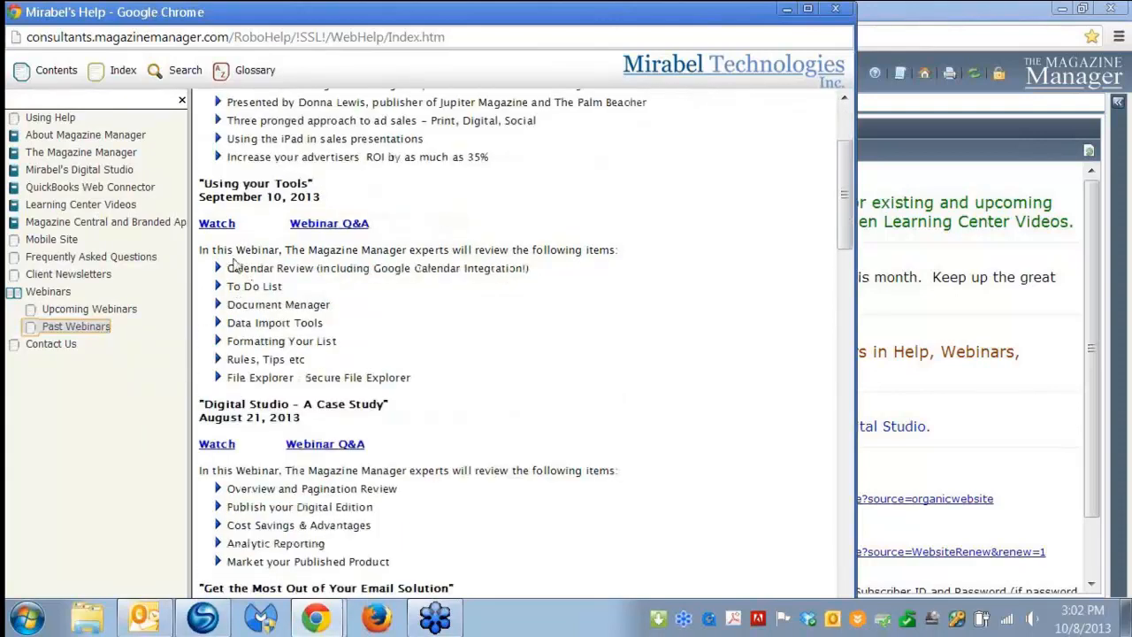
left_click(75, 311)
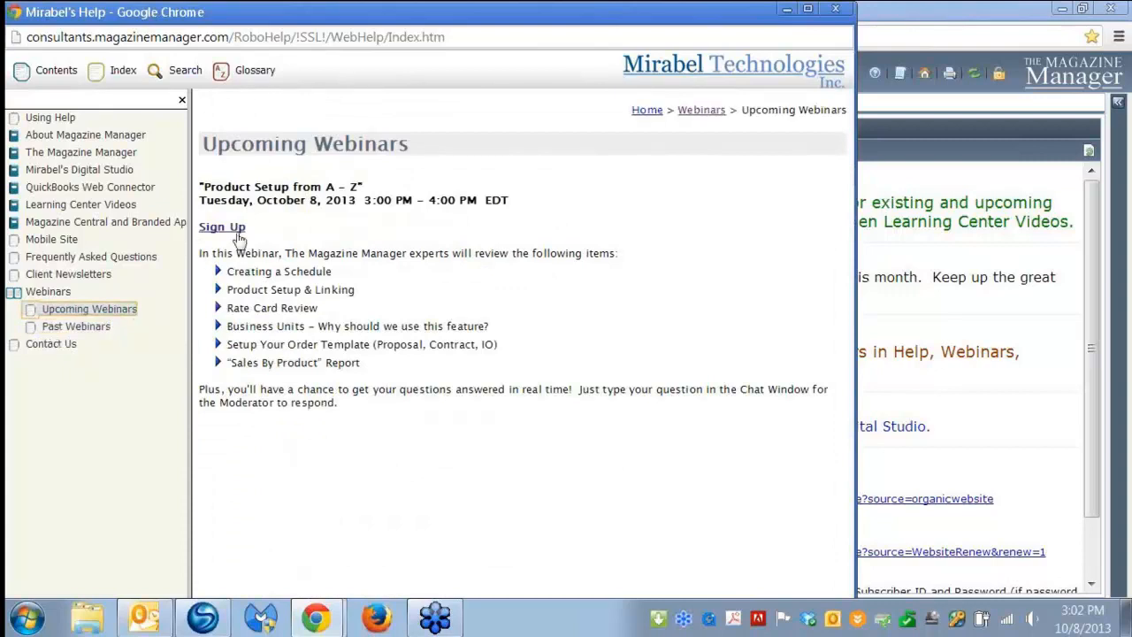
left_click(52, 293)
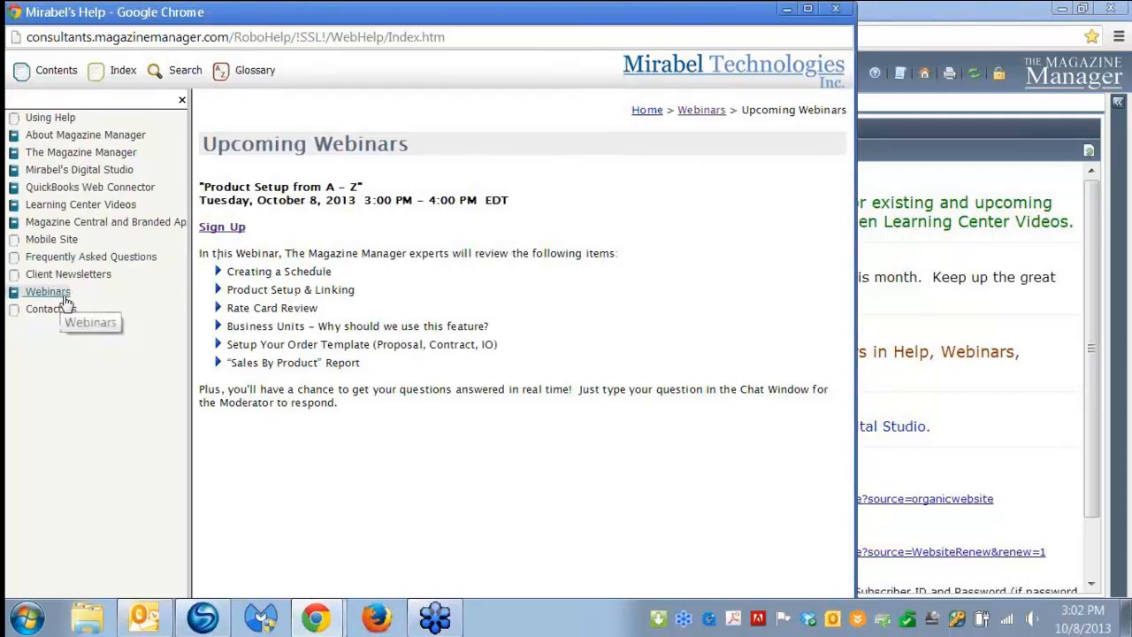
left_click(834, 9)
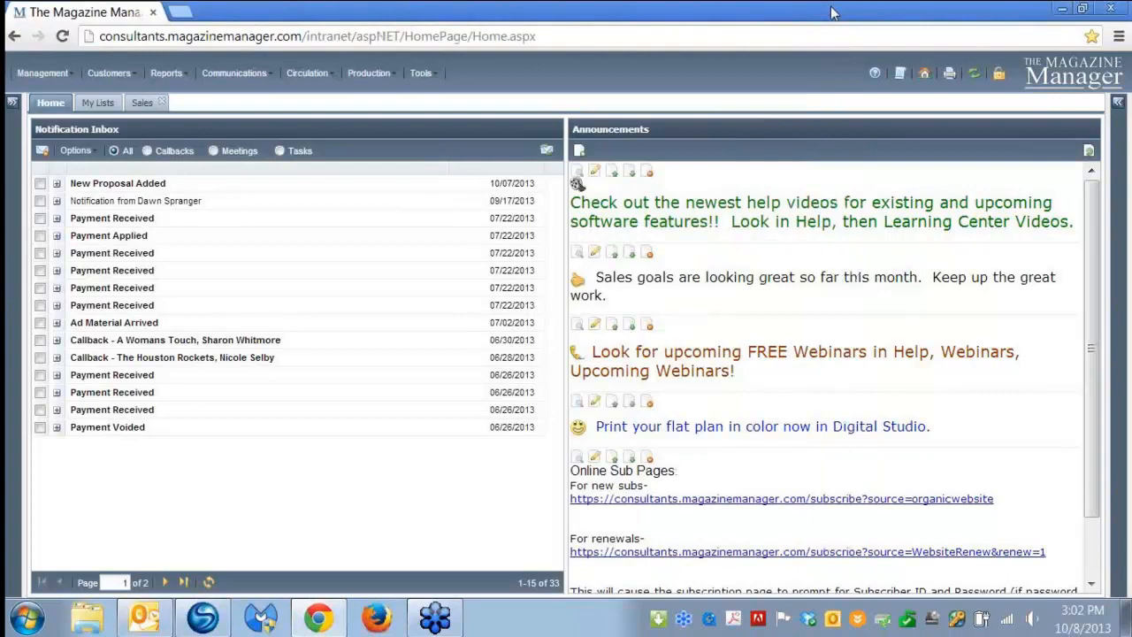
View the Contact Us page in the help center and close the help window.
left_click(875, 73)
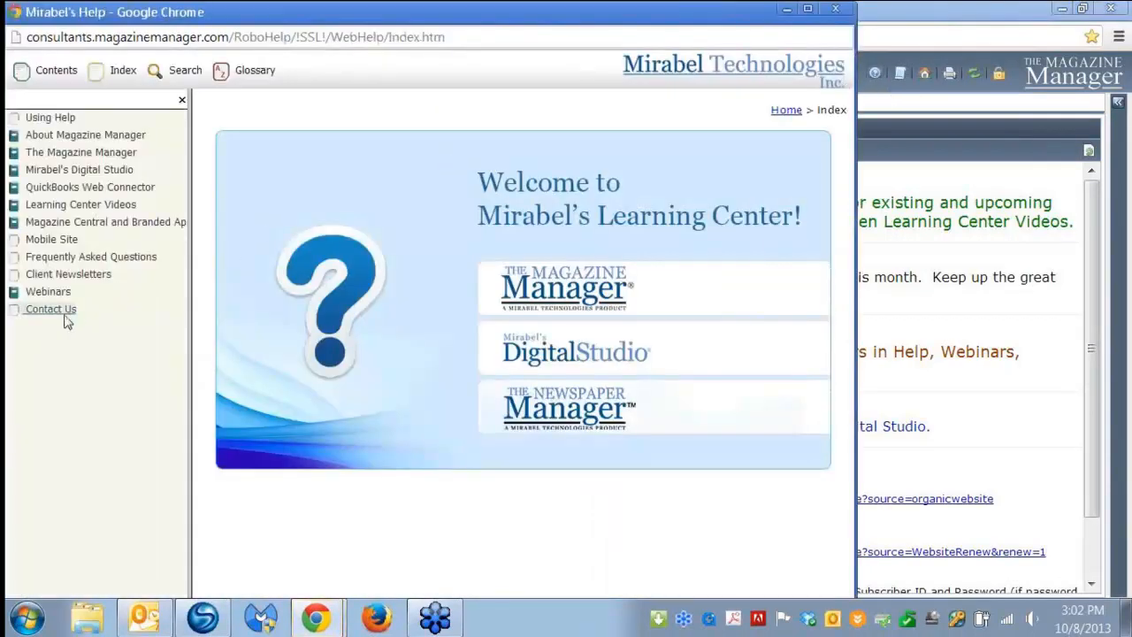
left_click(66, 320)
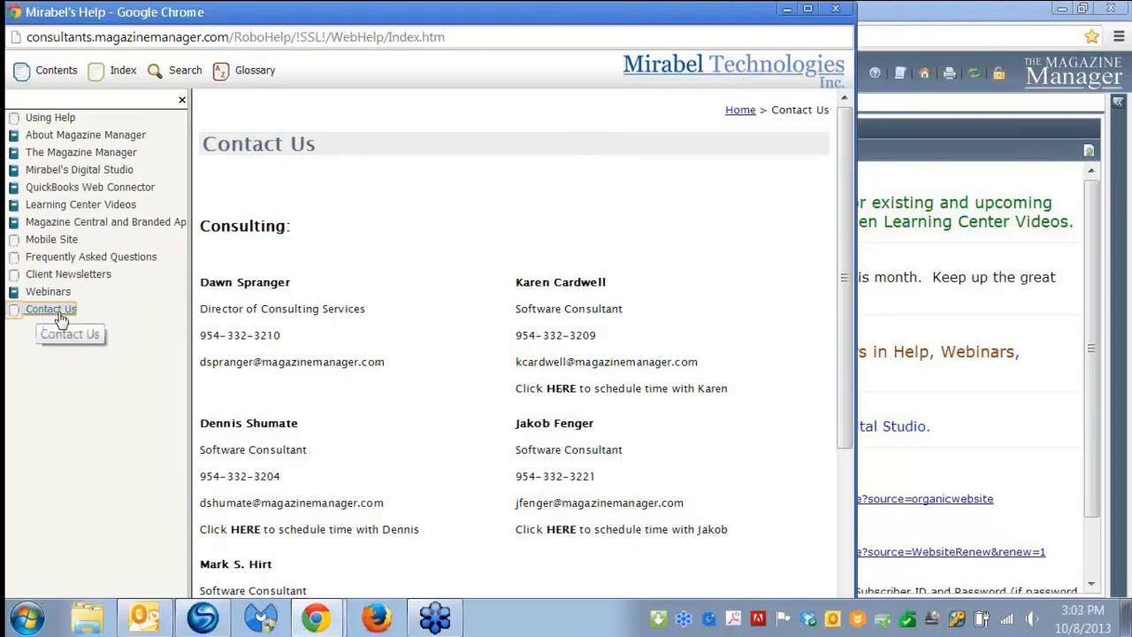
left_click(835, 12)
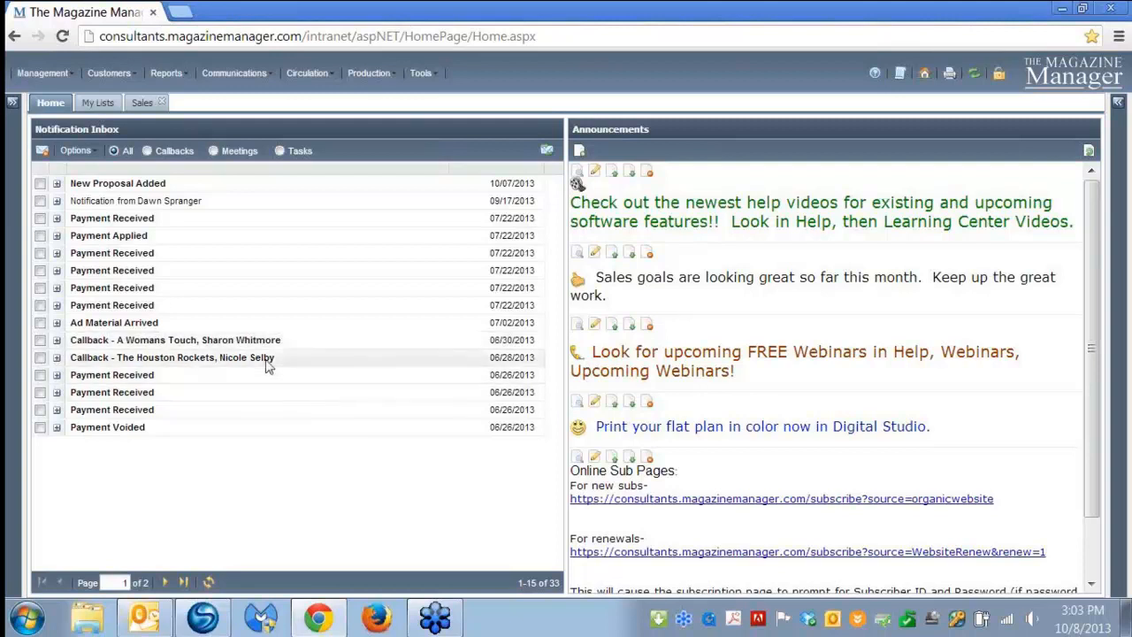
Open the Publication Schedules list from the Ad Sales Management section of the web site setup.
mouse_move(46, 80)
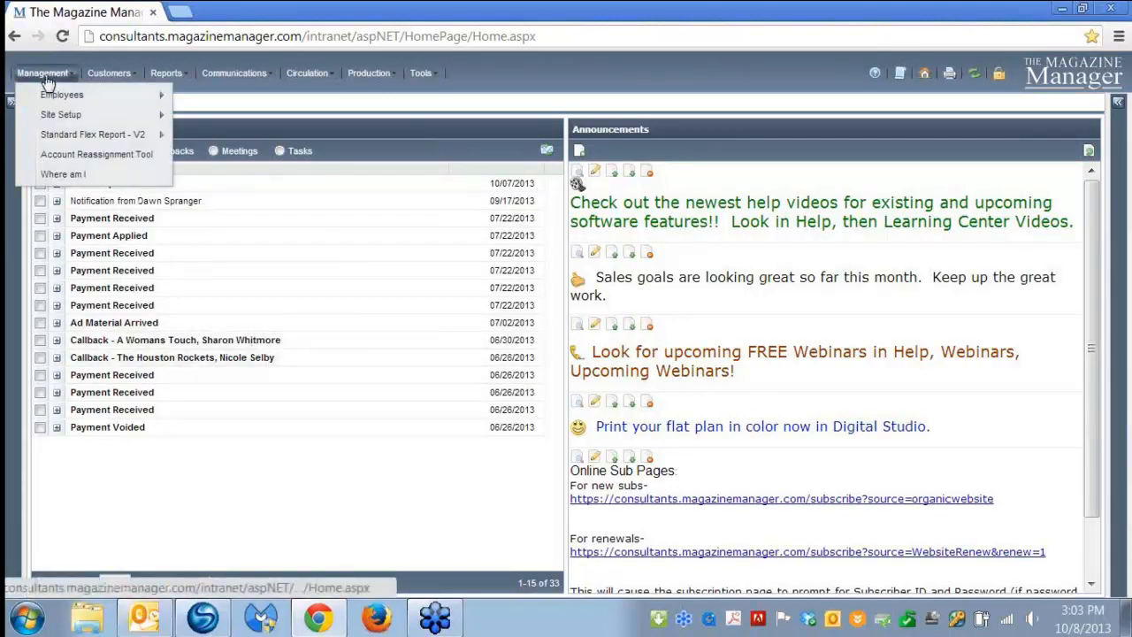
mouse_move(53, 116)
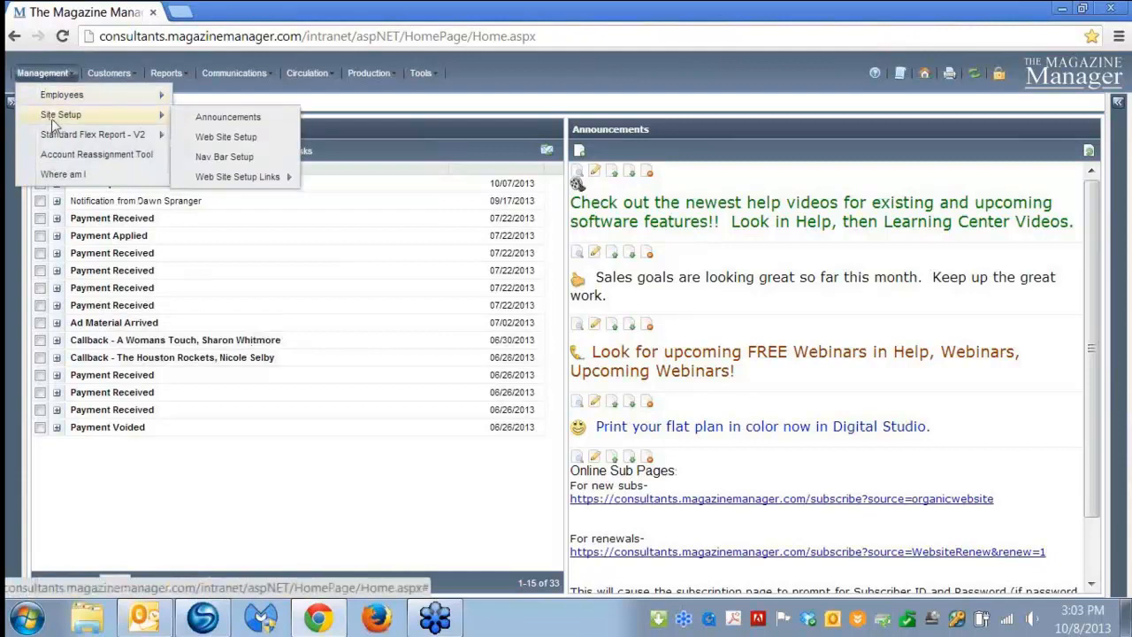
left_click(213, 138)
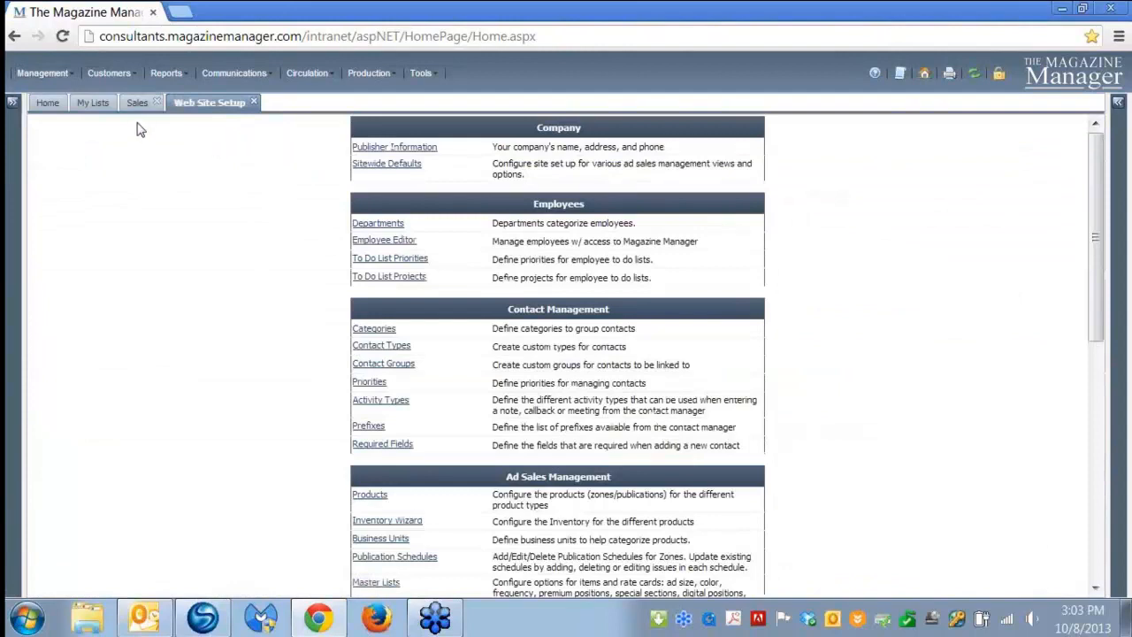
scroll(250, 432, "down", 3)
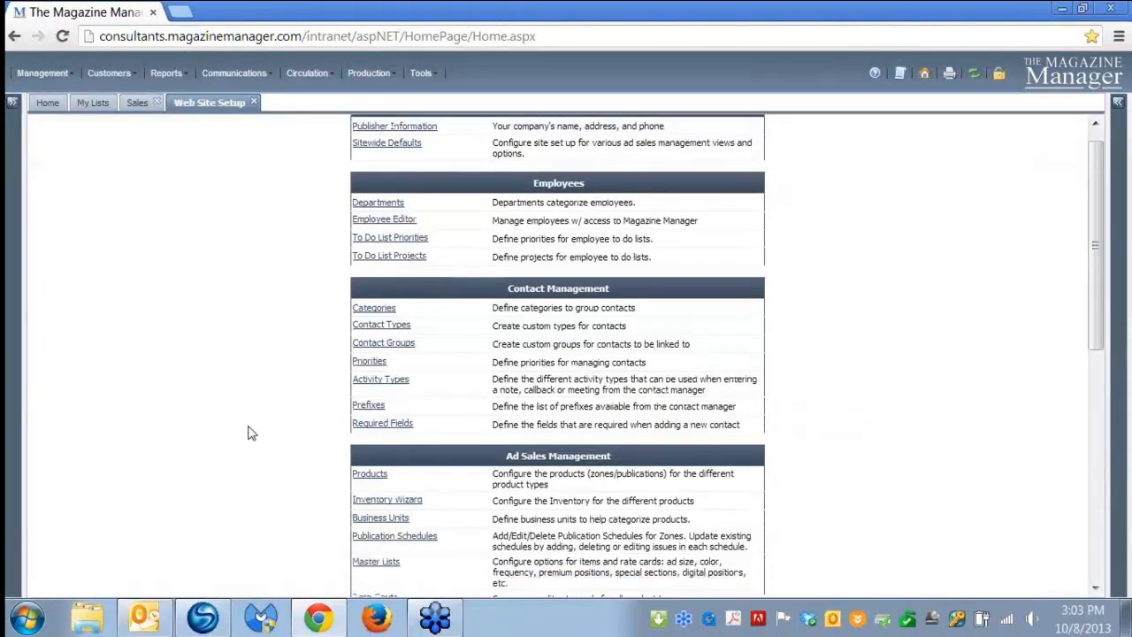
scroll(249, 432, "down", 2)
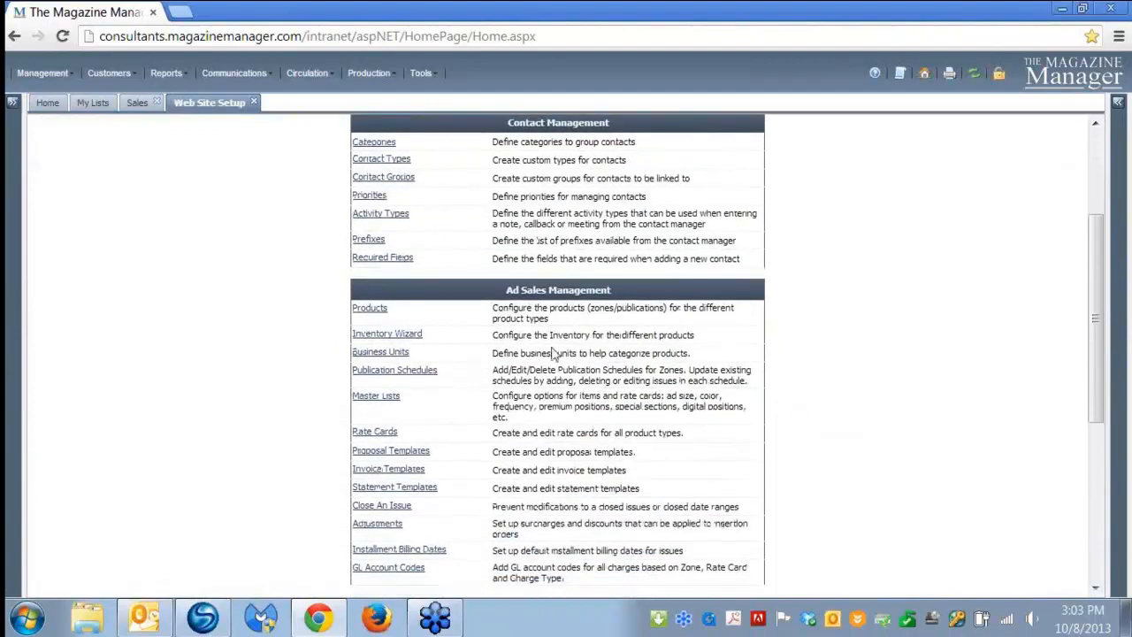
scroll(277, 352, "down", 1)
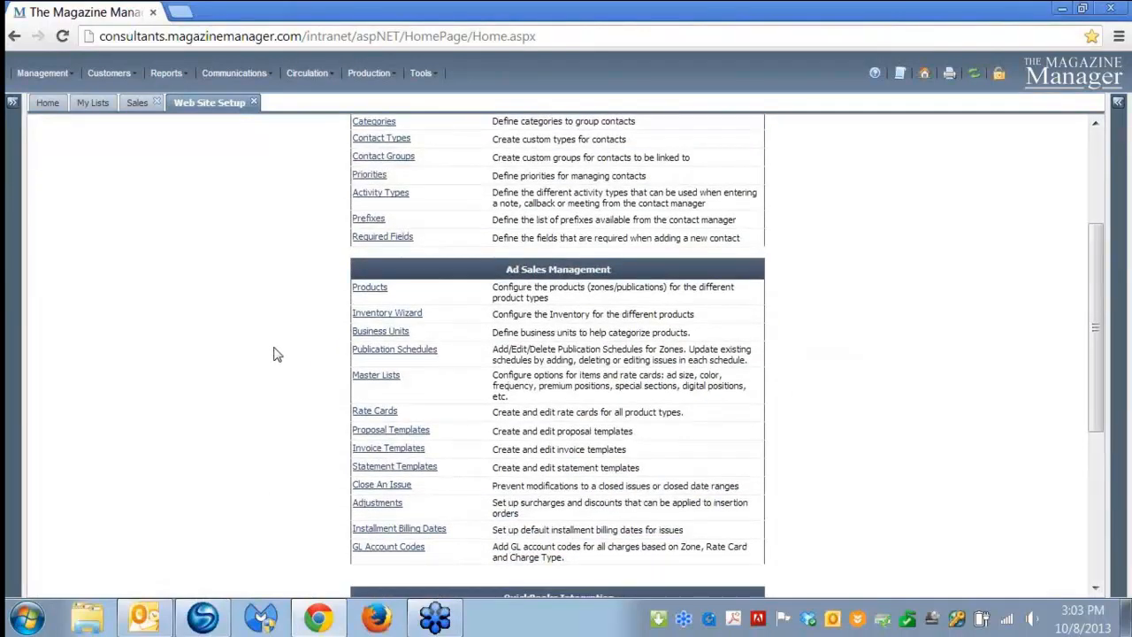
scroll(277, 352, "down", 1)
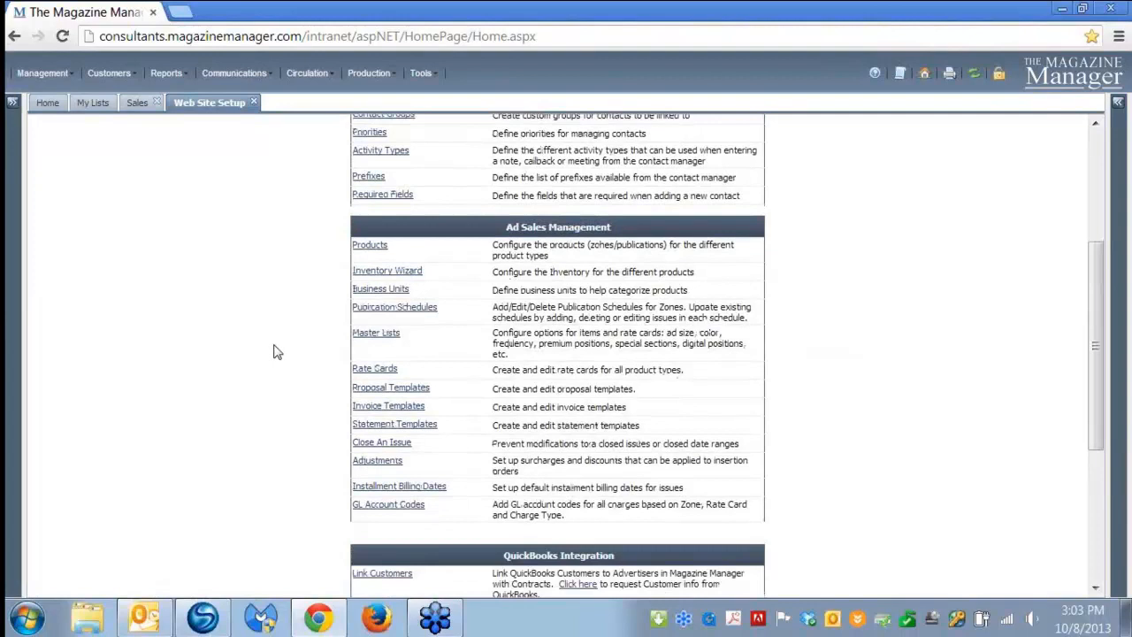
left_click(375, 311)
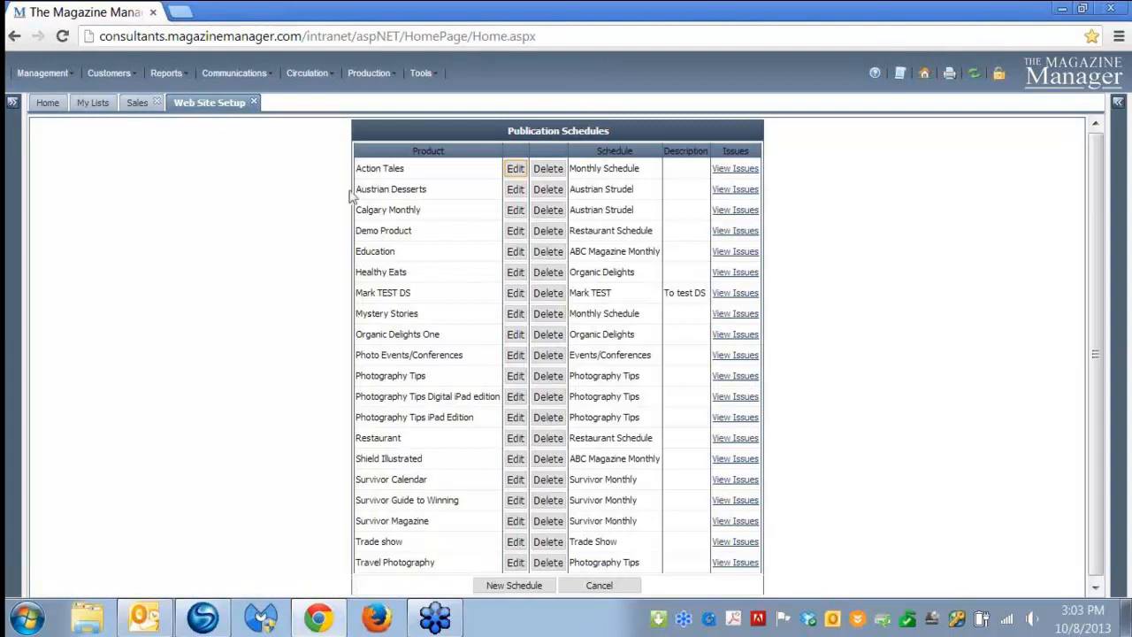
Create a new publication schedule named ABC Magazine with a start date of 10/01/2013.
scroll(173, 345, "down", 1)
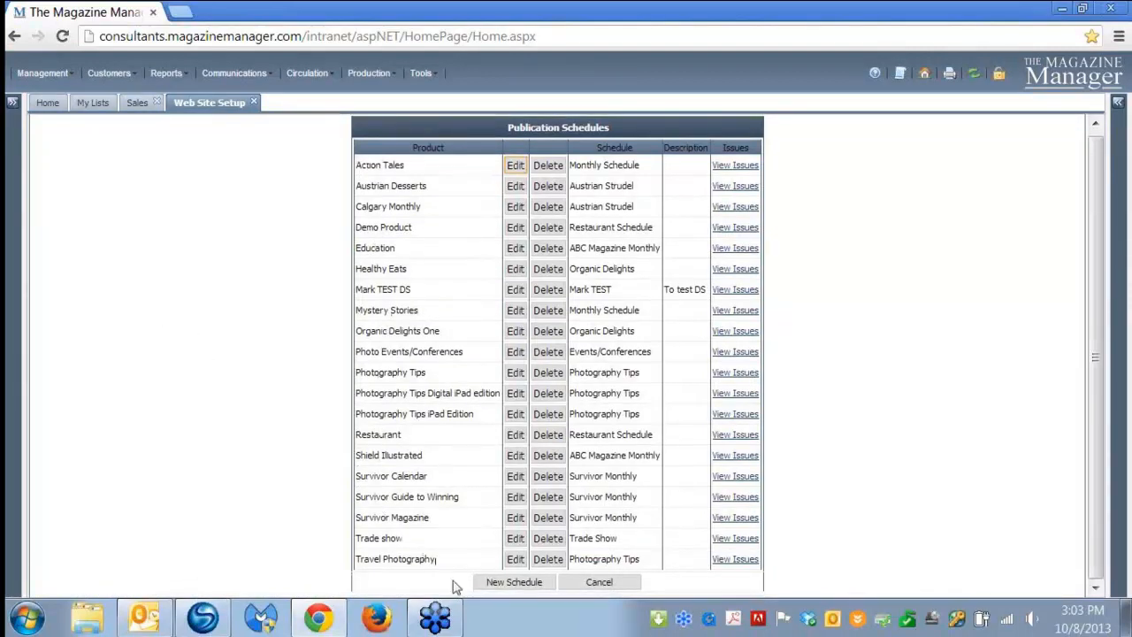
left_click(511, 585)
left_click(511, 584)
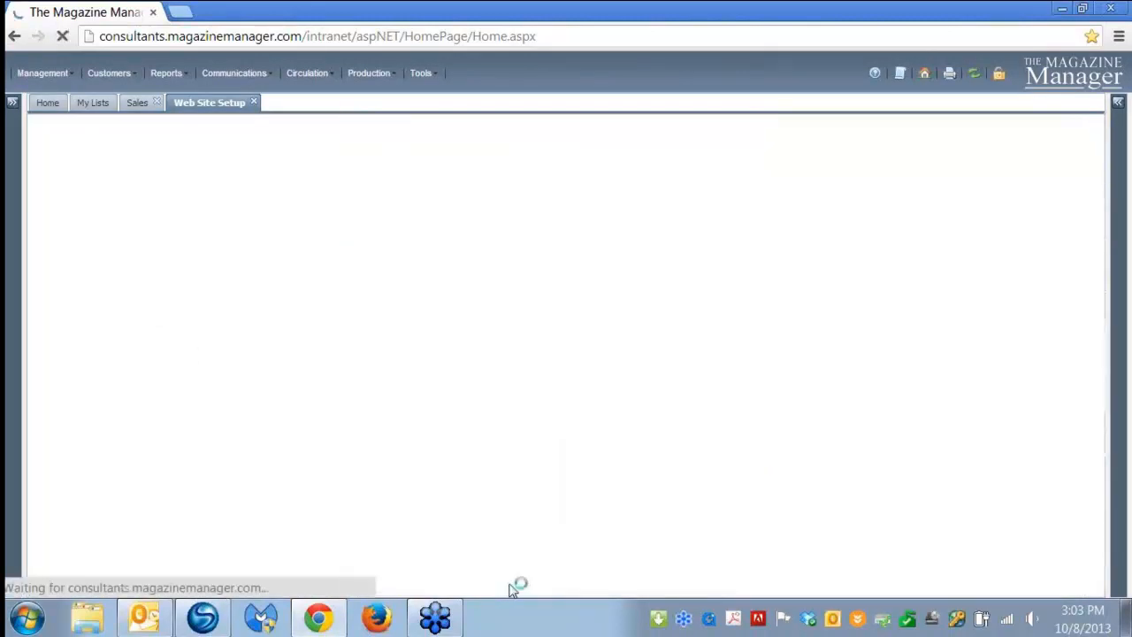
key("BackSpace")
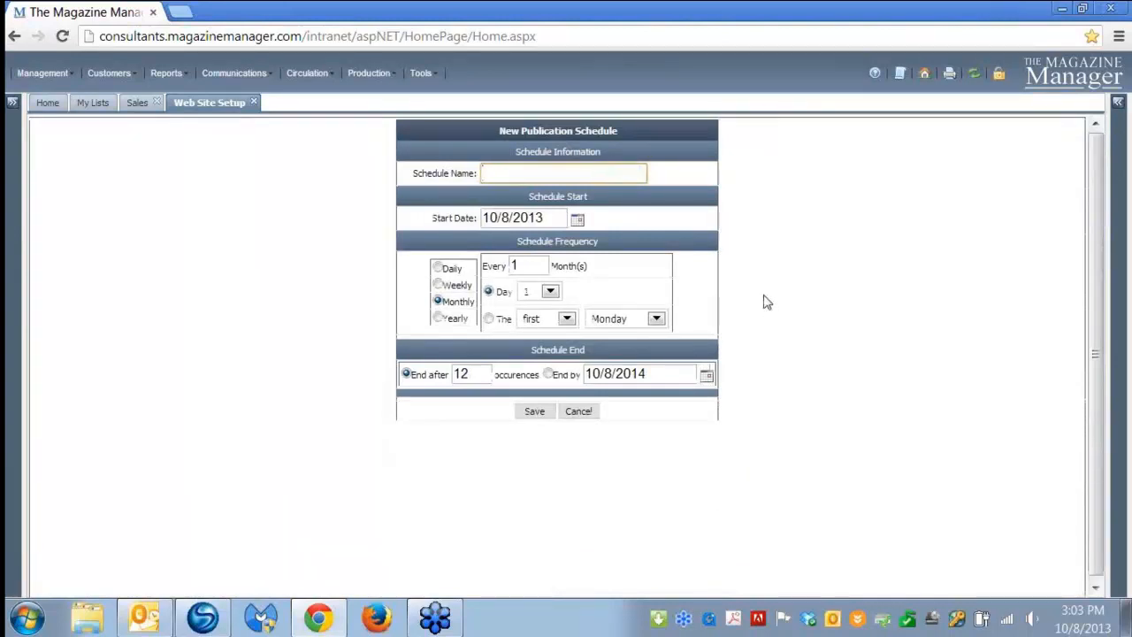
type("ABC Maga")
type("zine")
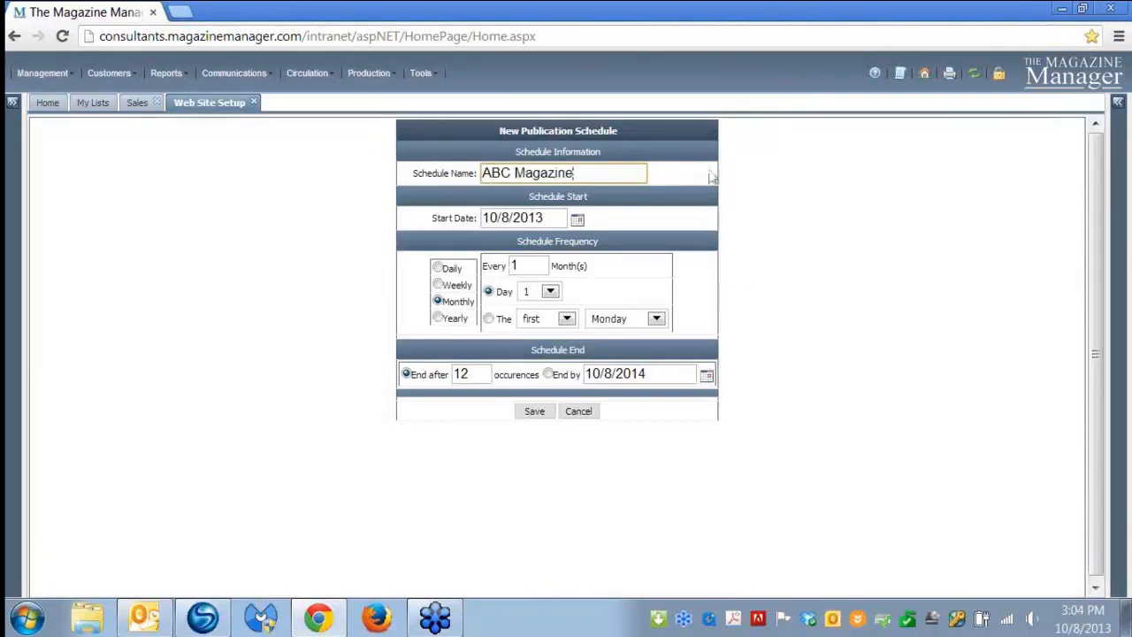
left_click(576, 219)
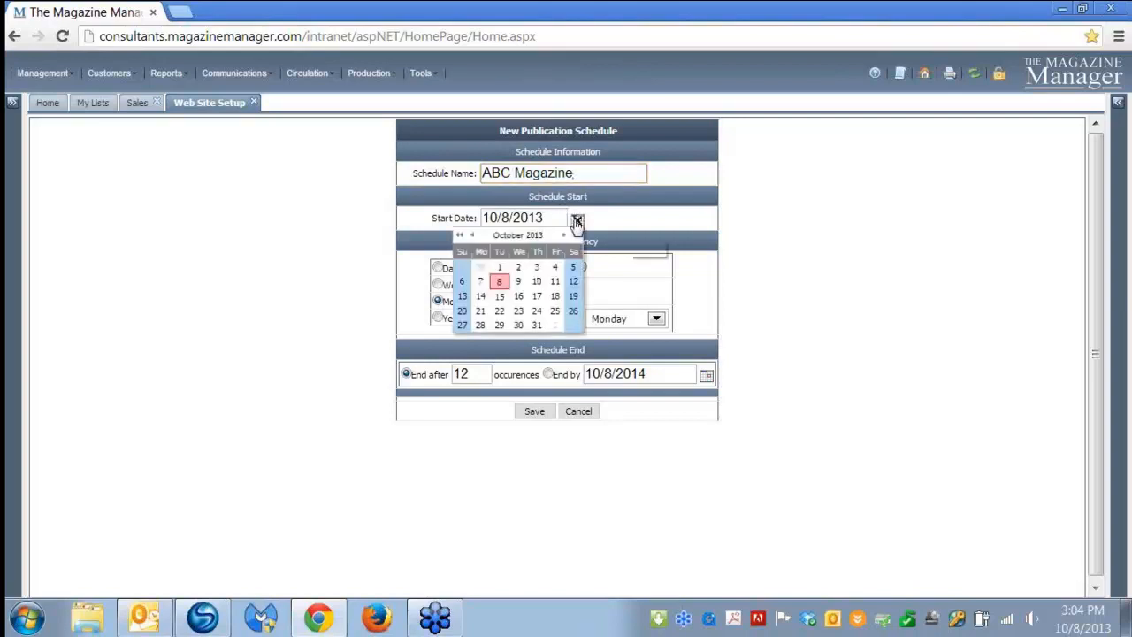
left_click(500, 266)
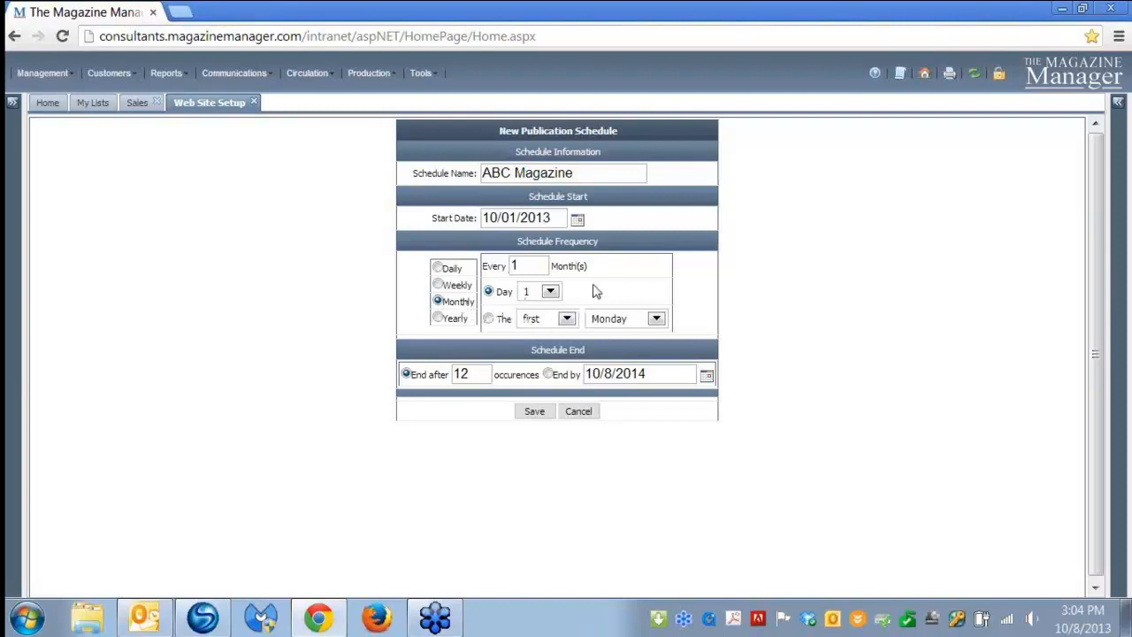
Review the monthly frequency choices and set the ordinal of the weekday-based option to second.
double_click(515, 266)
left_click(550, 292)
left_click(567, 319)
left_click(542, 345)
left_click(656, 318)
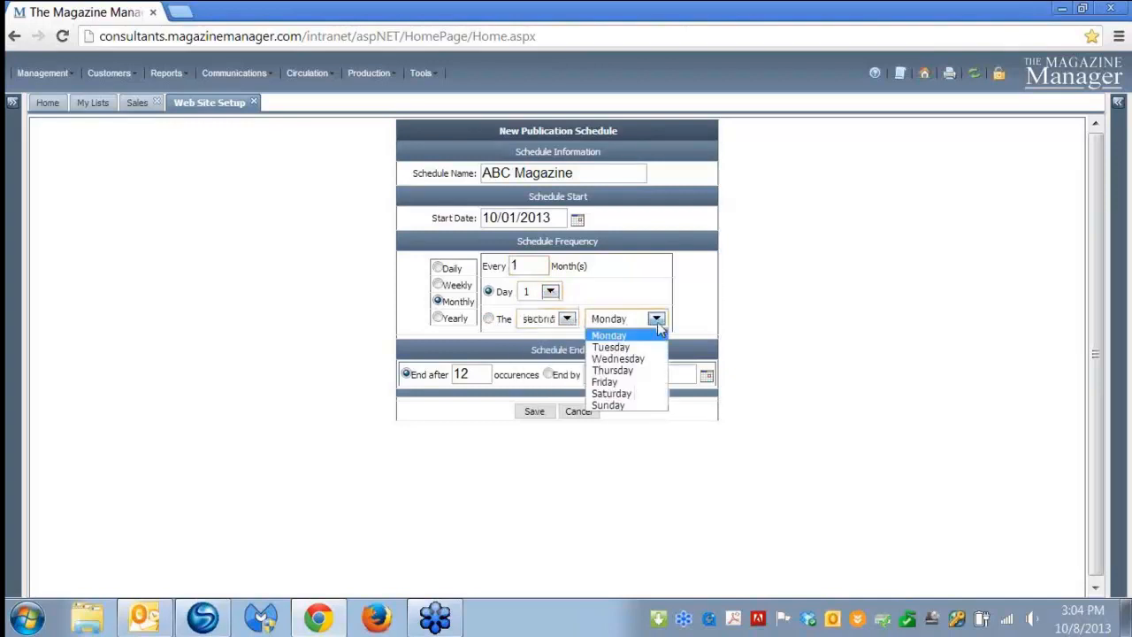
left_click(656, 318)
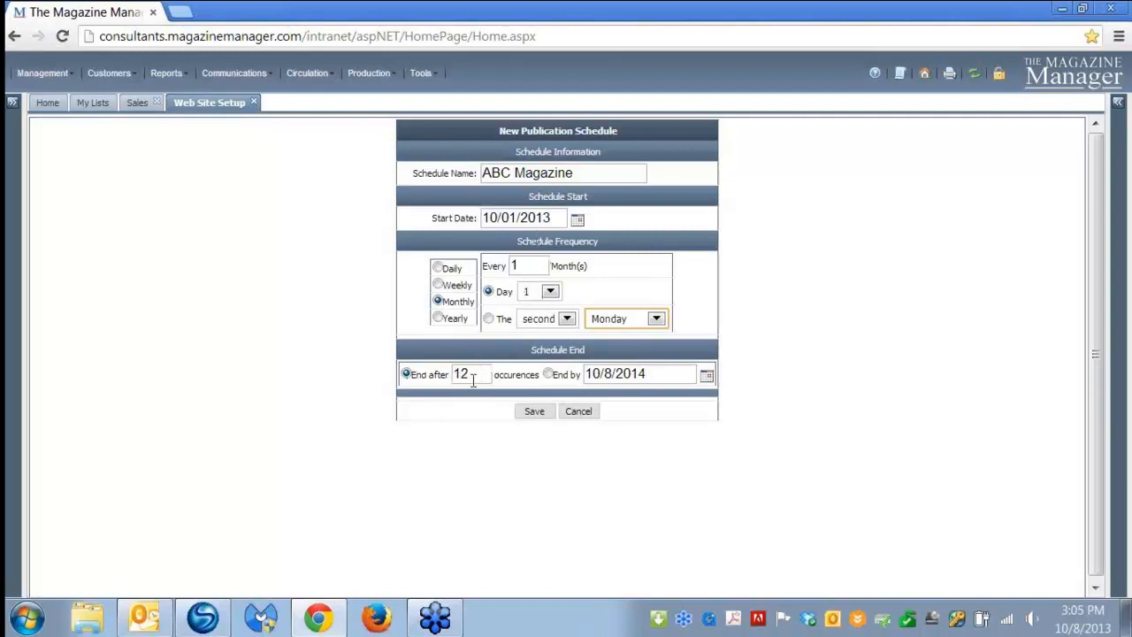
left_click(548, 374)
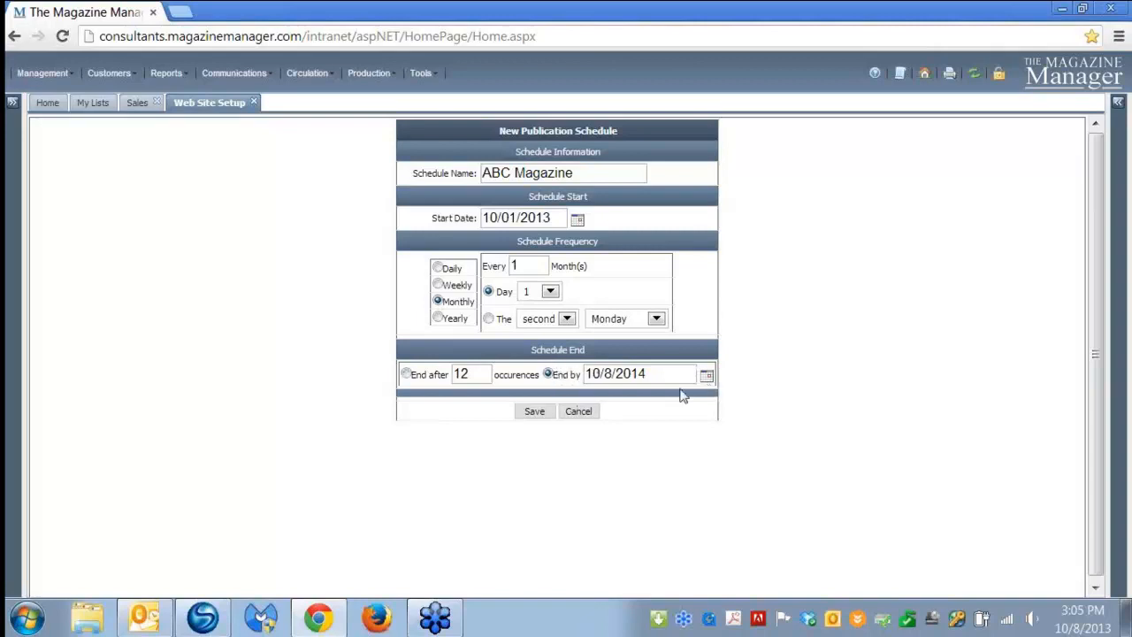
left_click(706, 376)
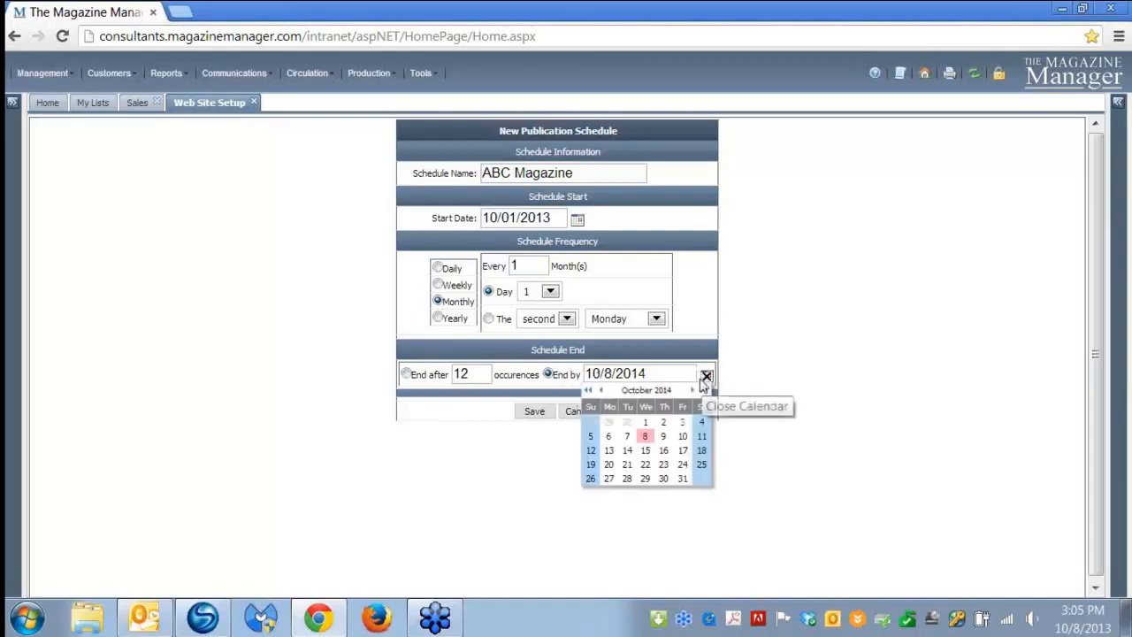
left_click(406, 373)
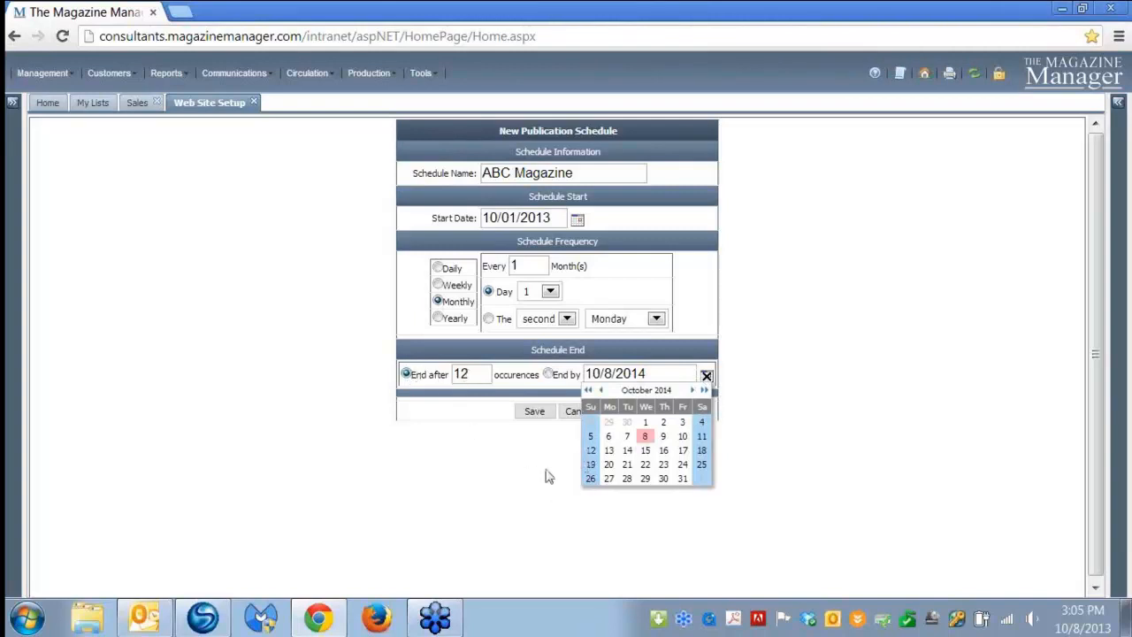
Save the new publication schedule and open the products page to assign a product to ABC Magazine.
left_click(534, 414)
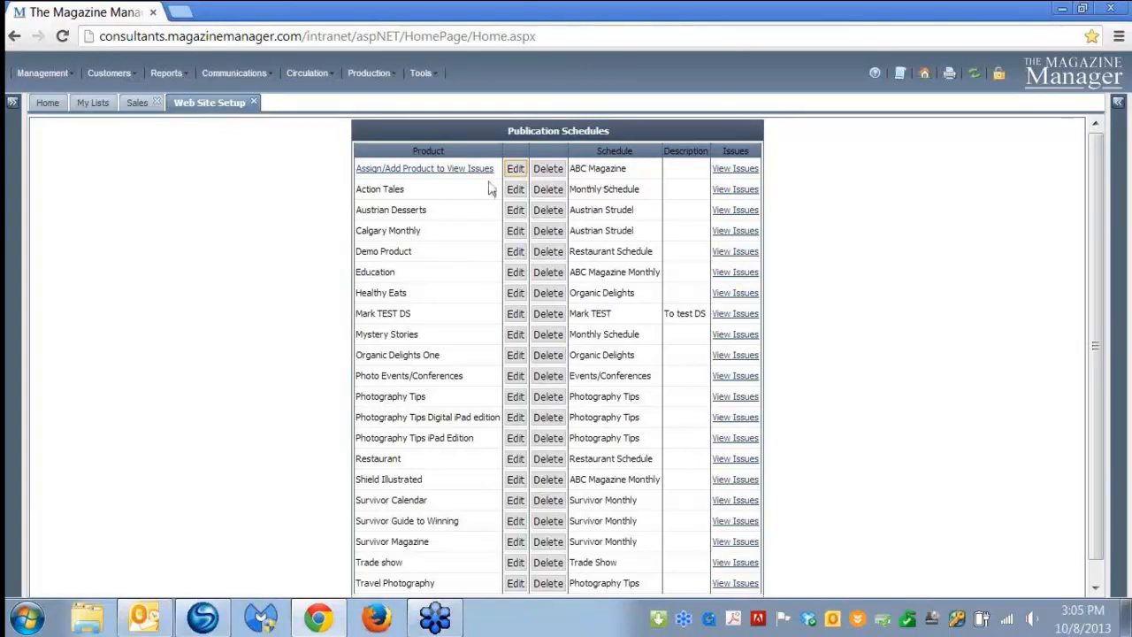
left_click(429, 178)
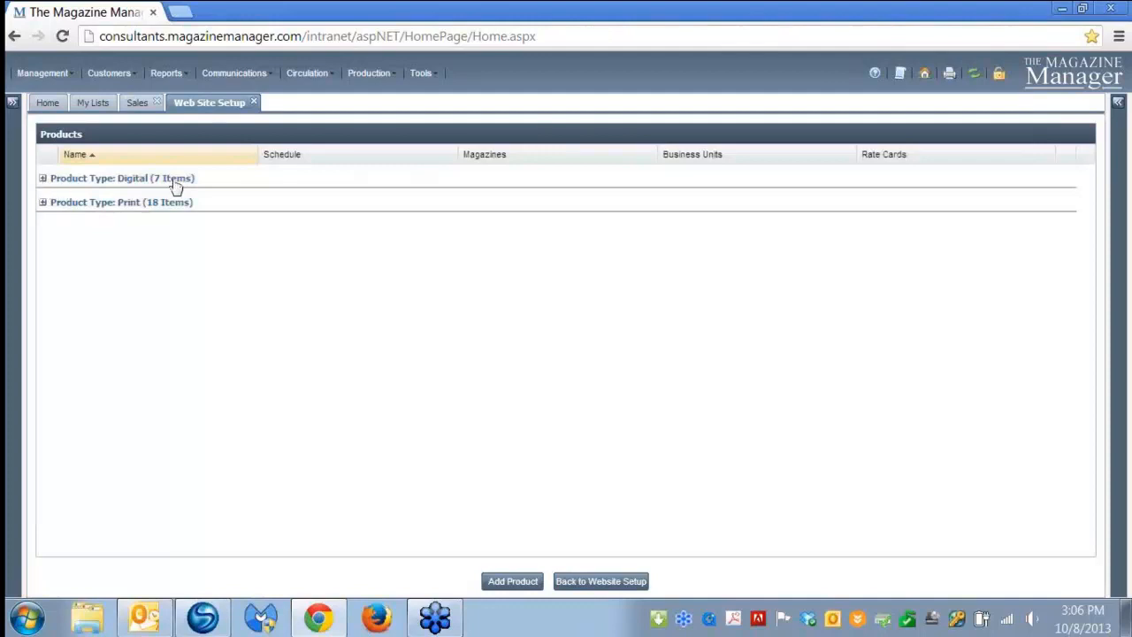
Expand the Digital and Print product groups to examine their products, and collapse both groups again.
left_click(45, 184)
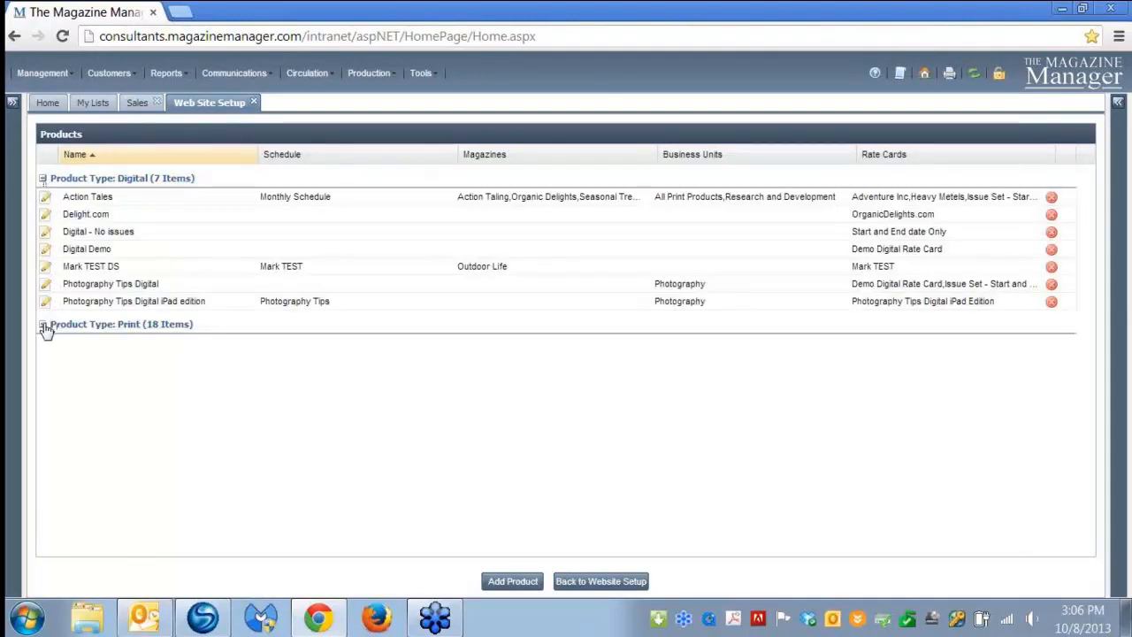
left_click(43, 324)
left_click(41, 178)
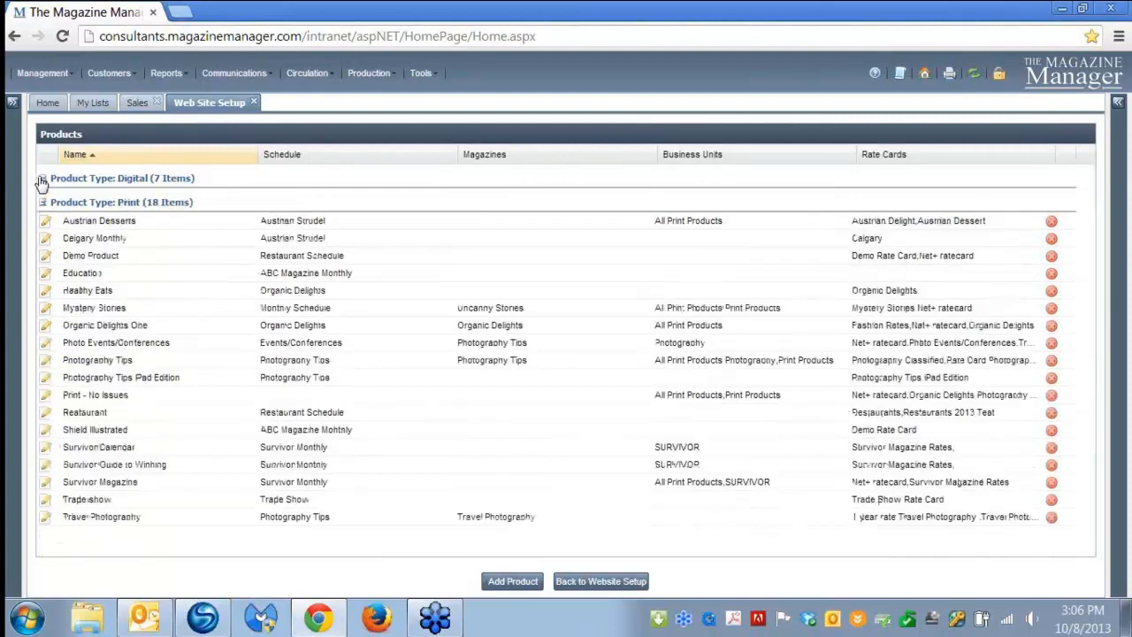
left_click(42, 203)
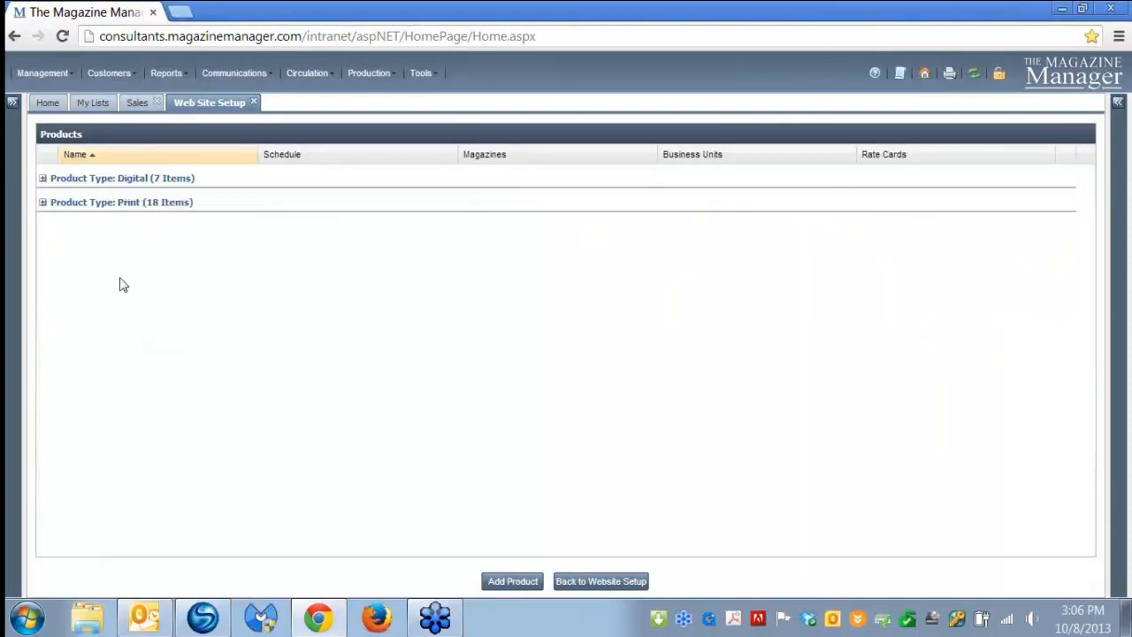
Add a Print product named ABC Magazine, assign it the ABC Magazine schedule, and save it.
left_click(511, 583)
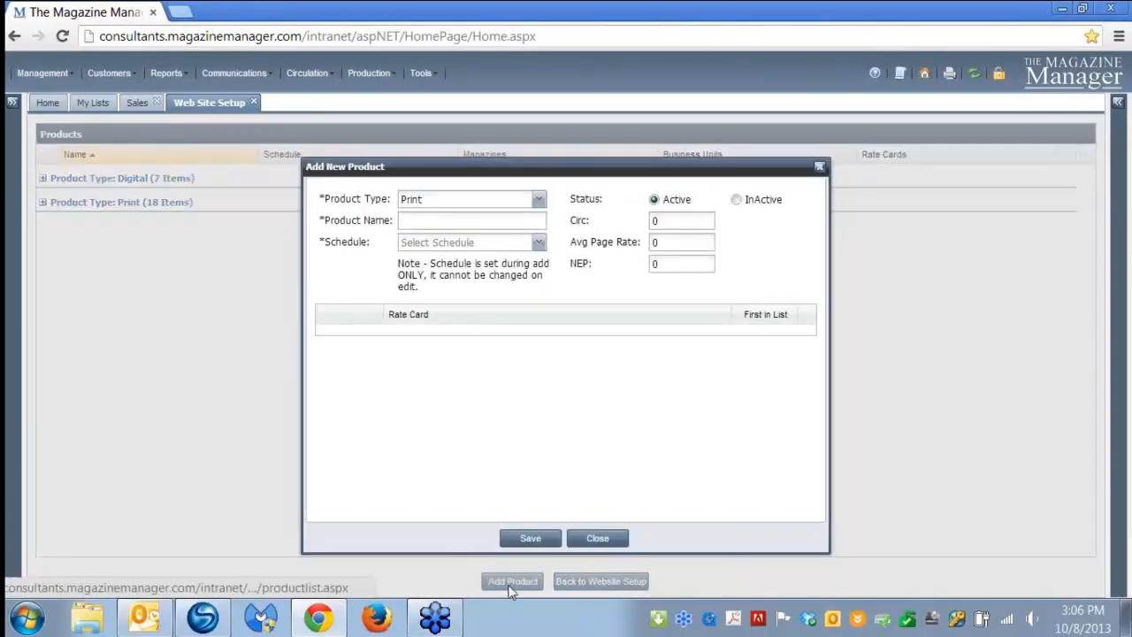
left_click(537, 202)
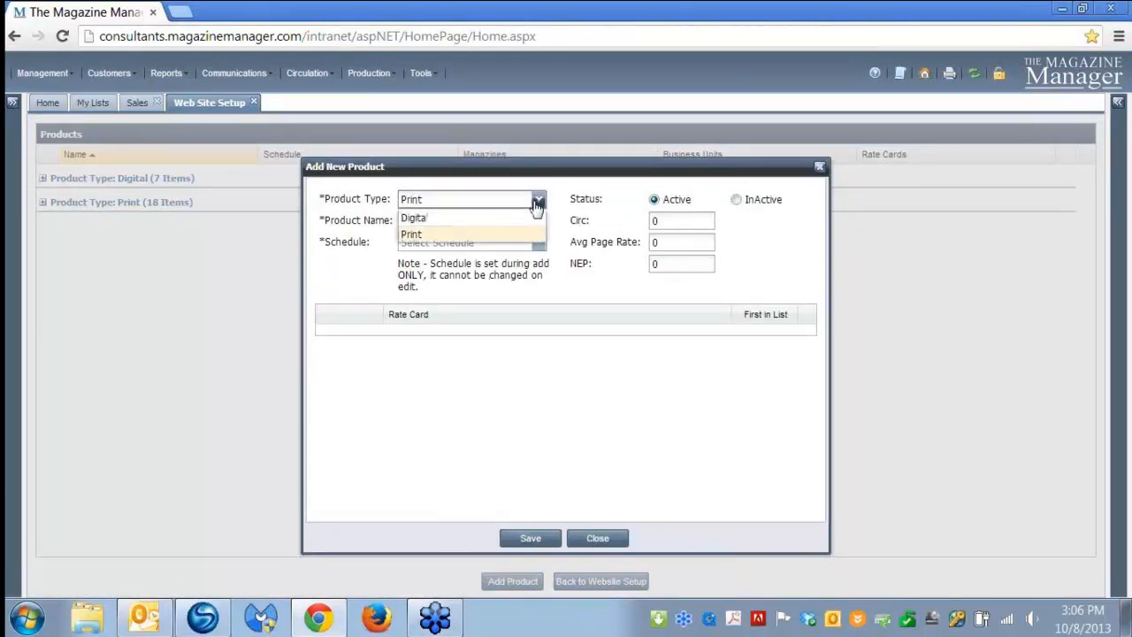
left_click(449, 235)
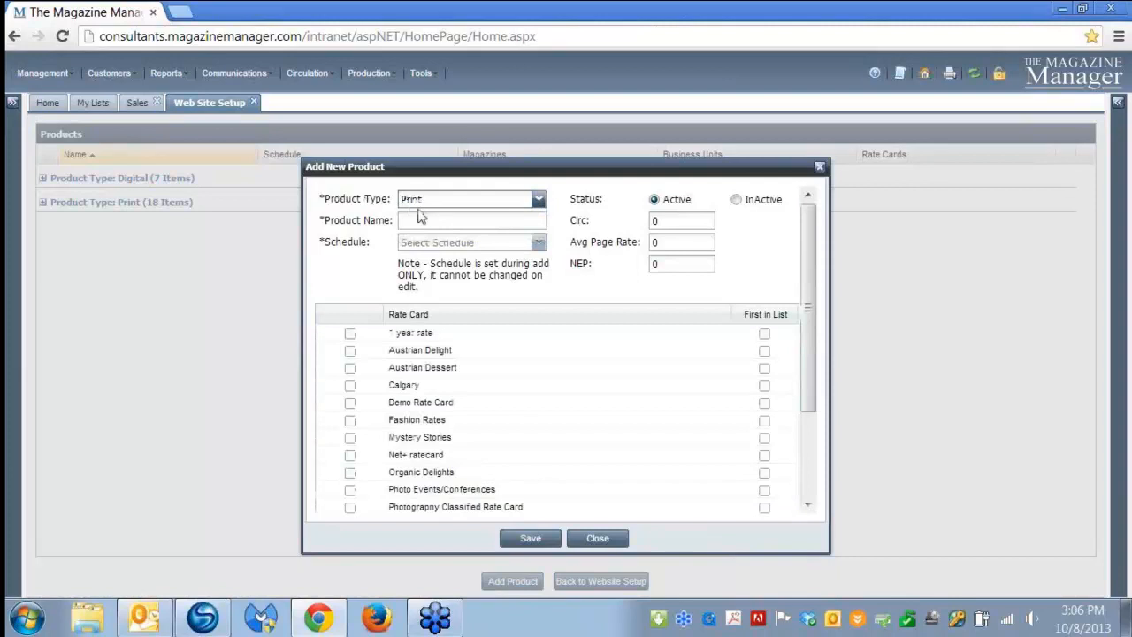
left_click(413, 223)
type("A")
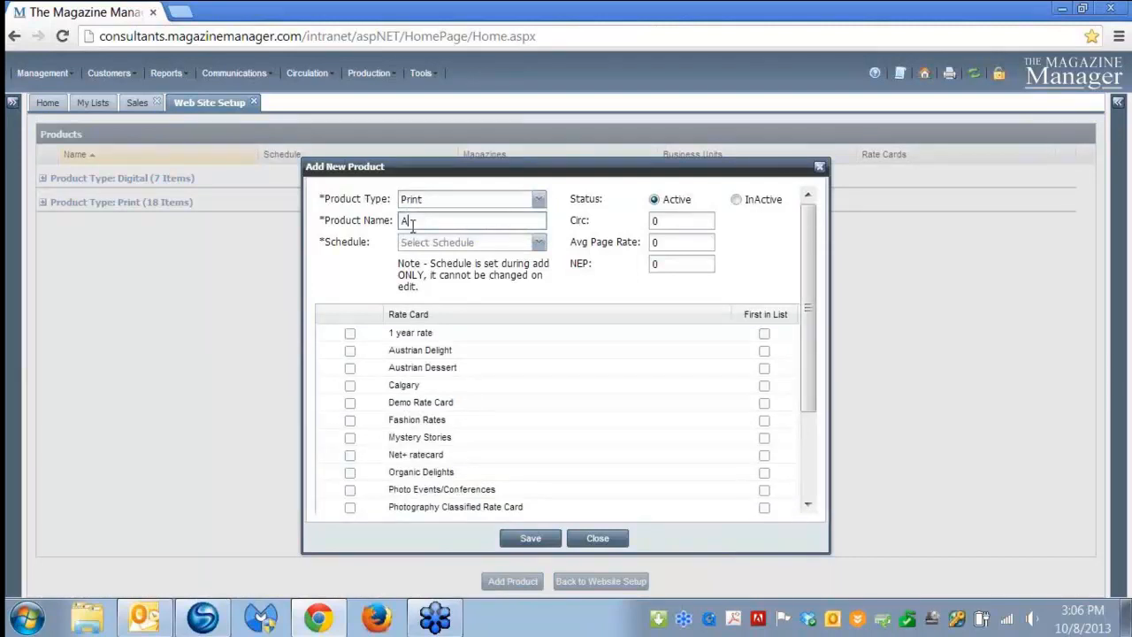
type("BC Magazine")
left_click(538, 243)
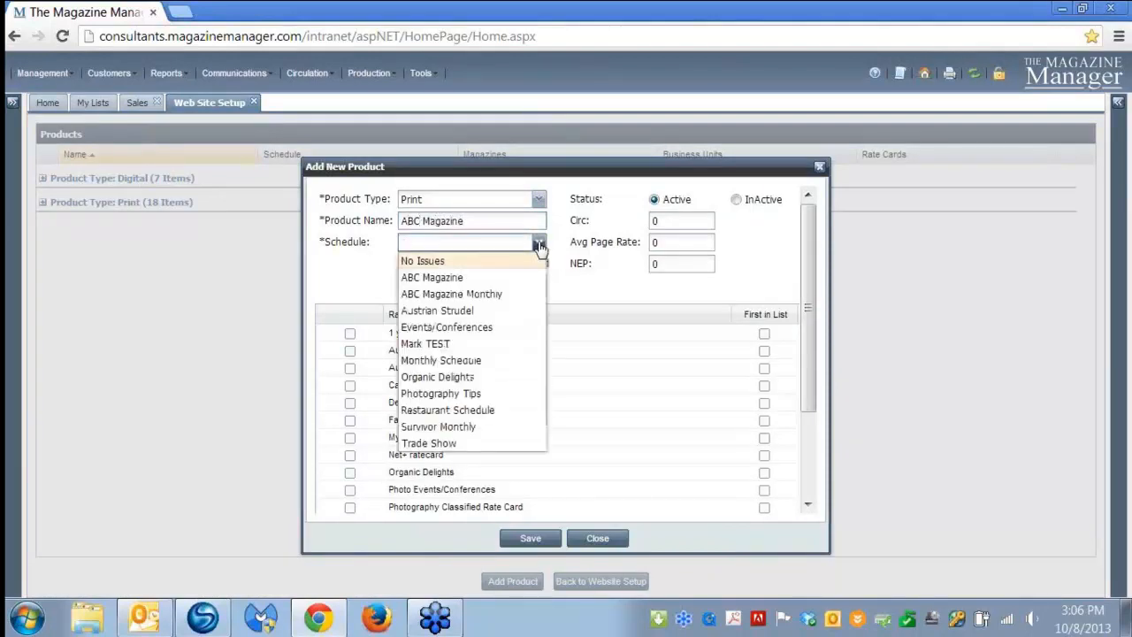
left_click(457, 279)
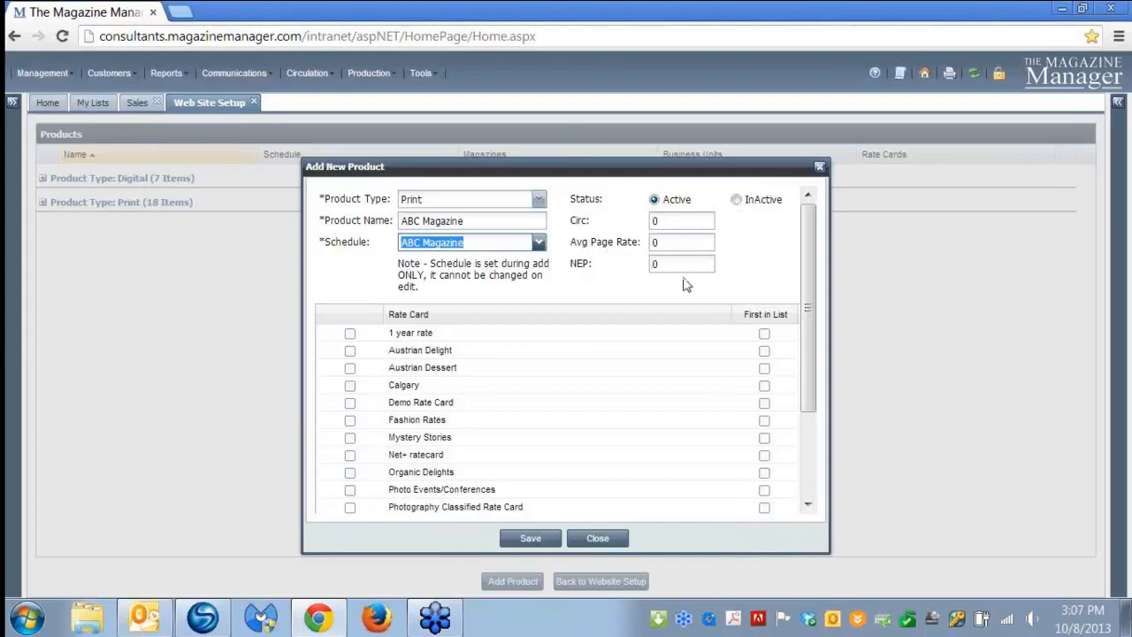
left_click(531, 538)
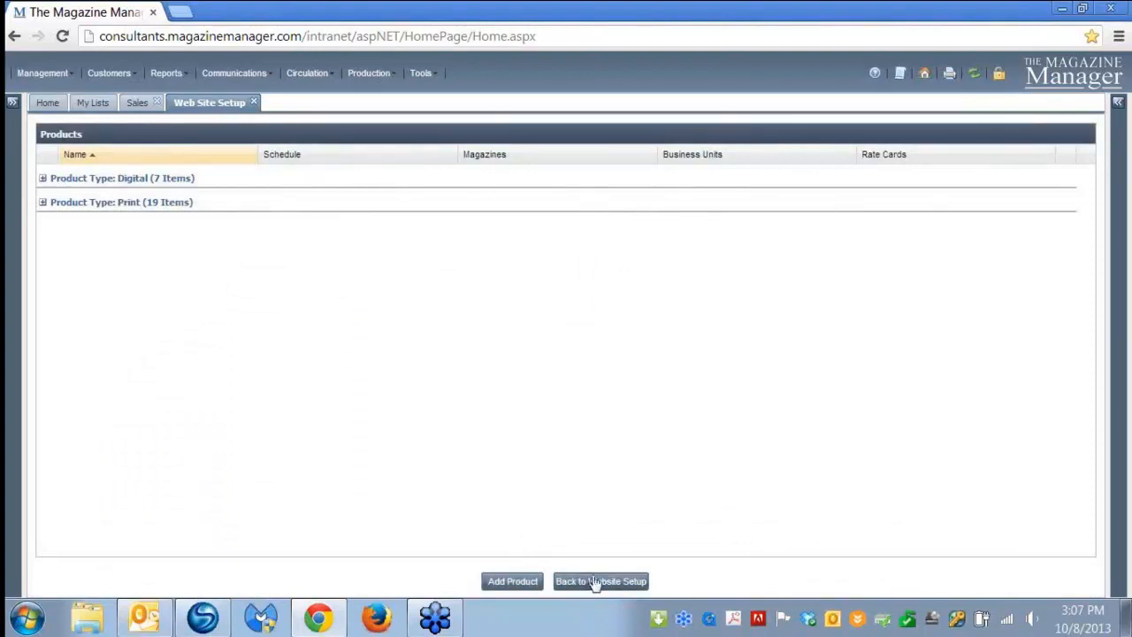
Expand the Digital and Print product groups to check for the new product, and return to the website setup.
left_click(42, 180)
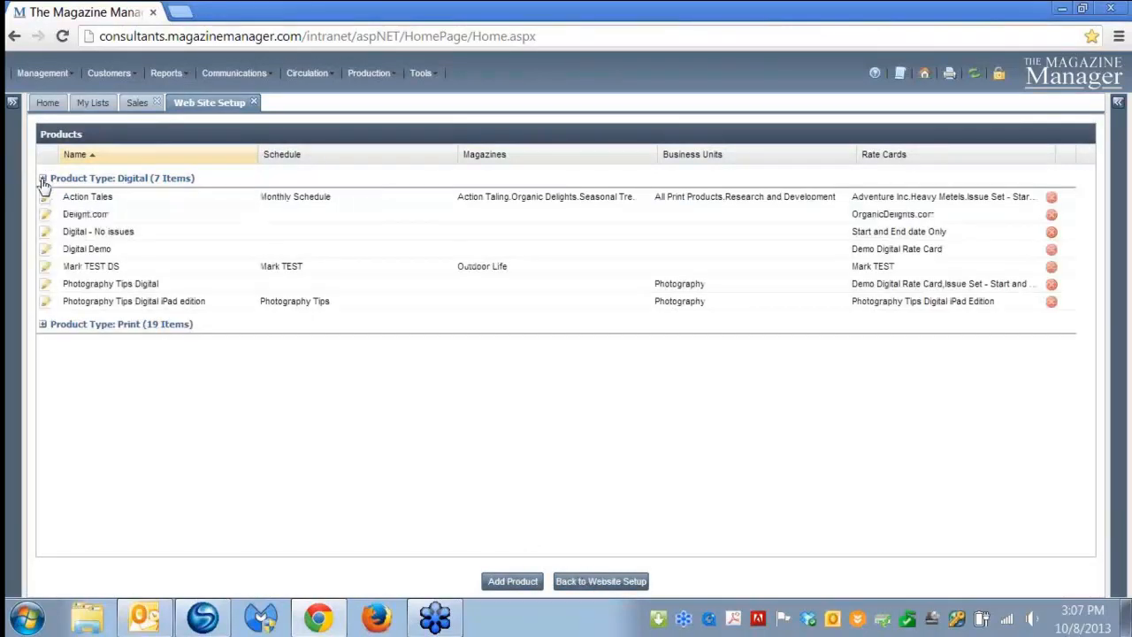
left_click(43, 324)
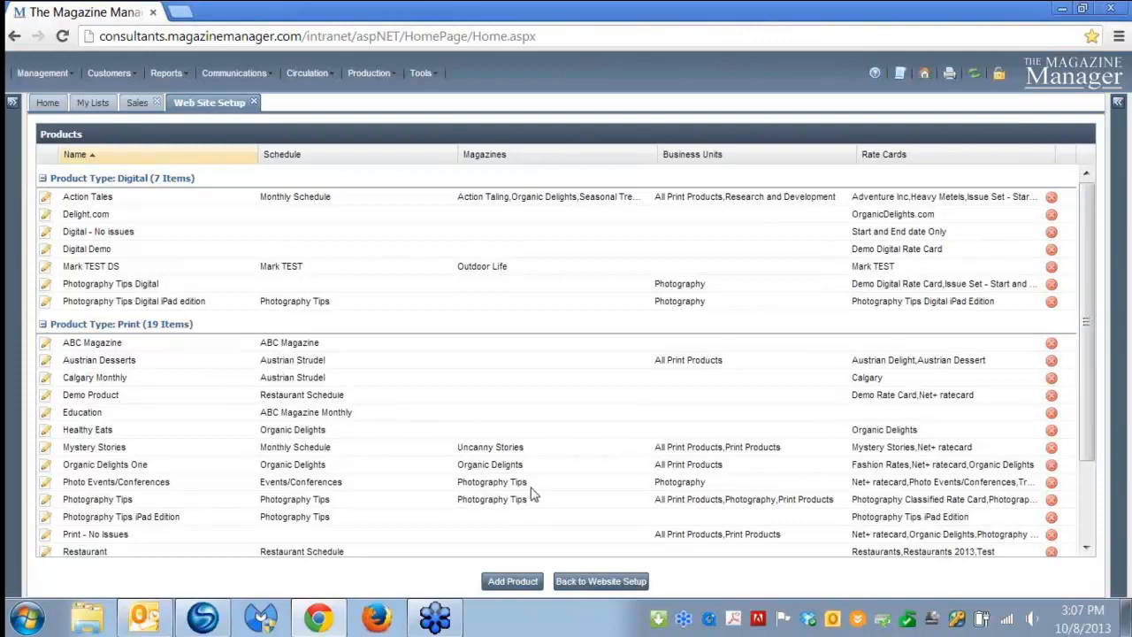
left_click(591, 581)
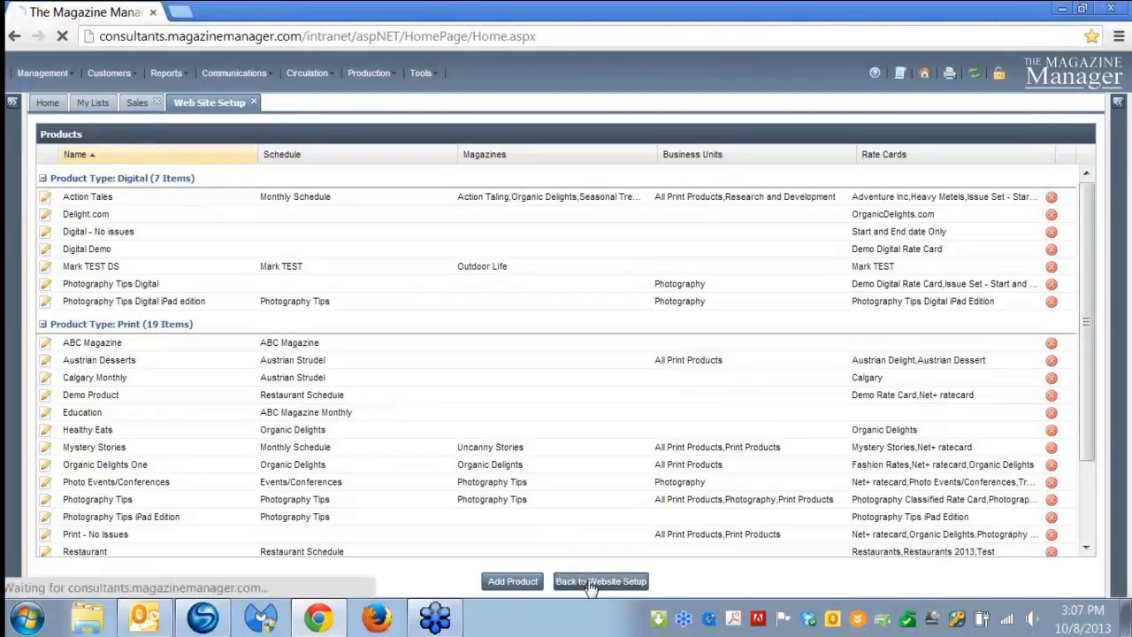
View the issues of the ABC Magazine publication schedule, open and save the Oct 2013 issue's details, and return to the website setup.
scroll(448, 475, "down", 2)
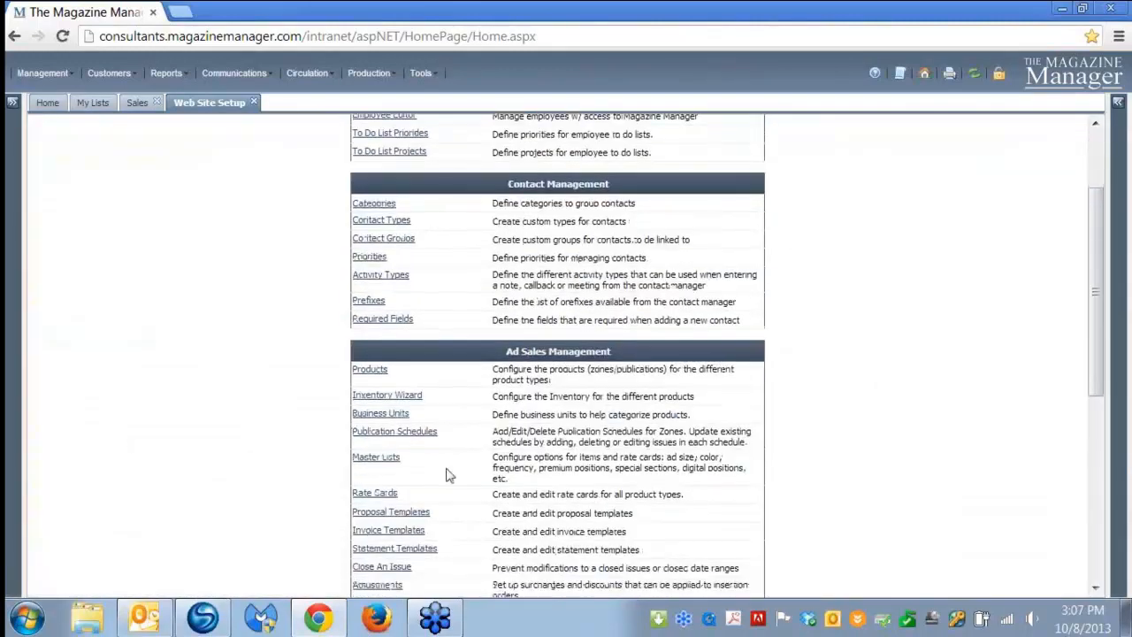
left_click(398, 432)
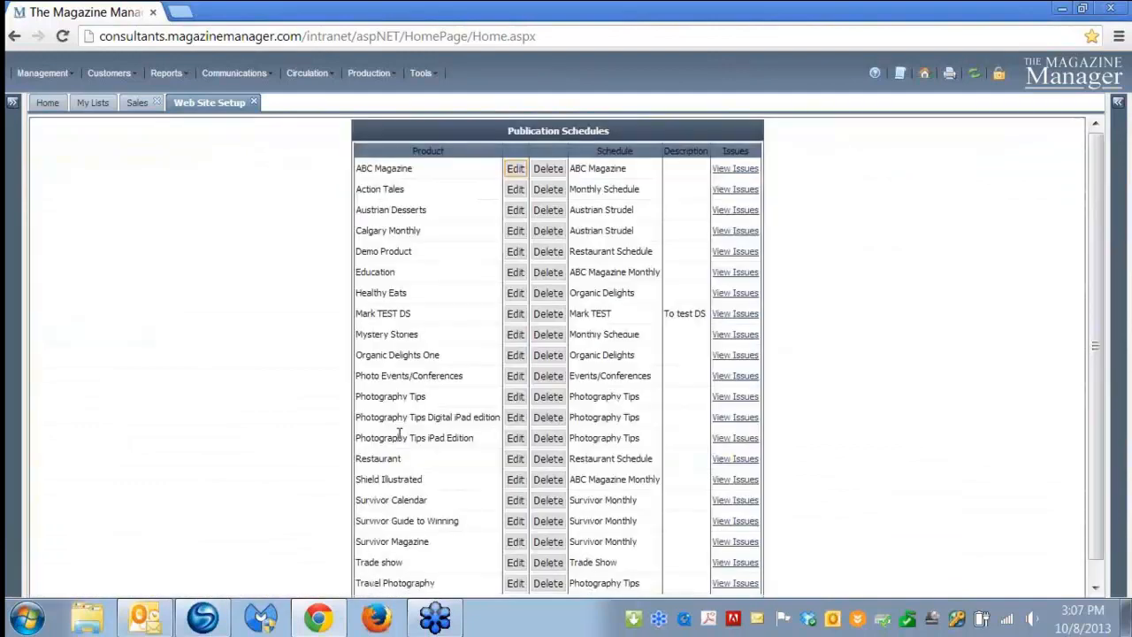
left_click(738, 168)
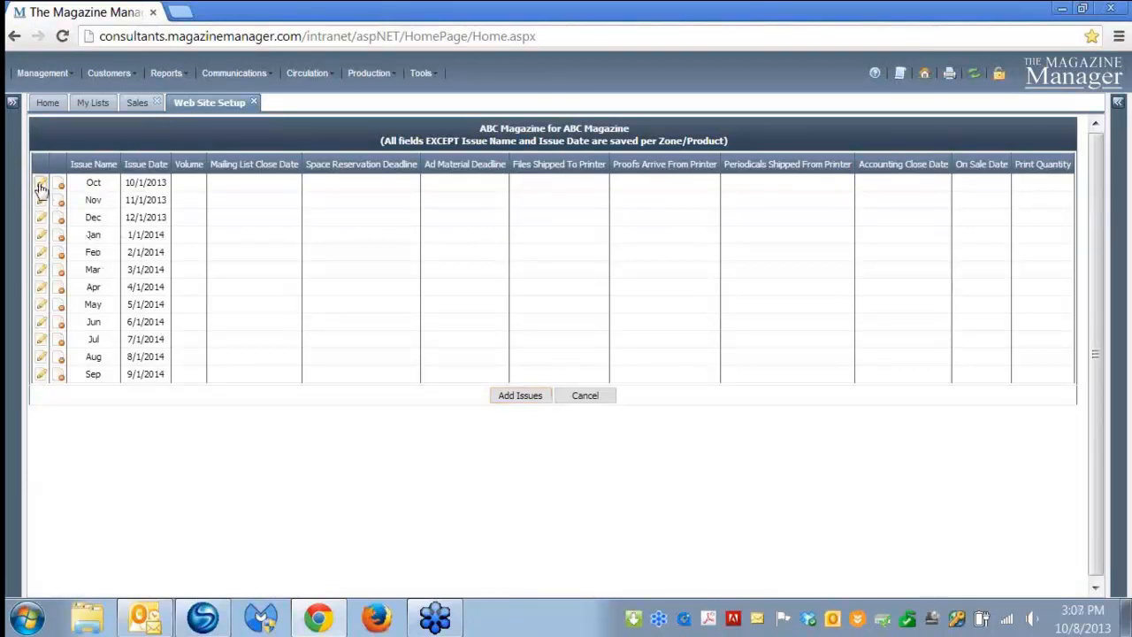
left_click(40, 185)
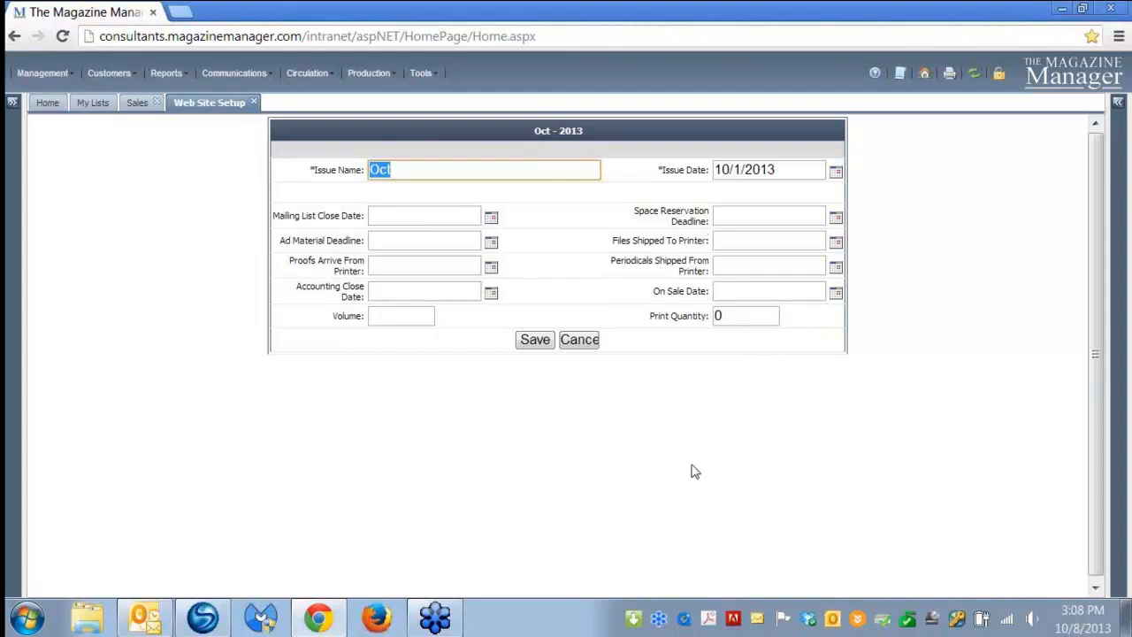
left_click(547, 349)
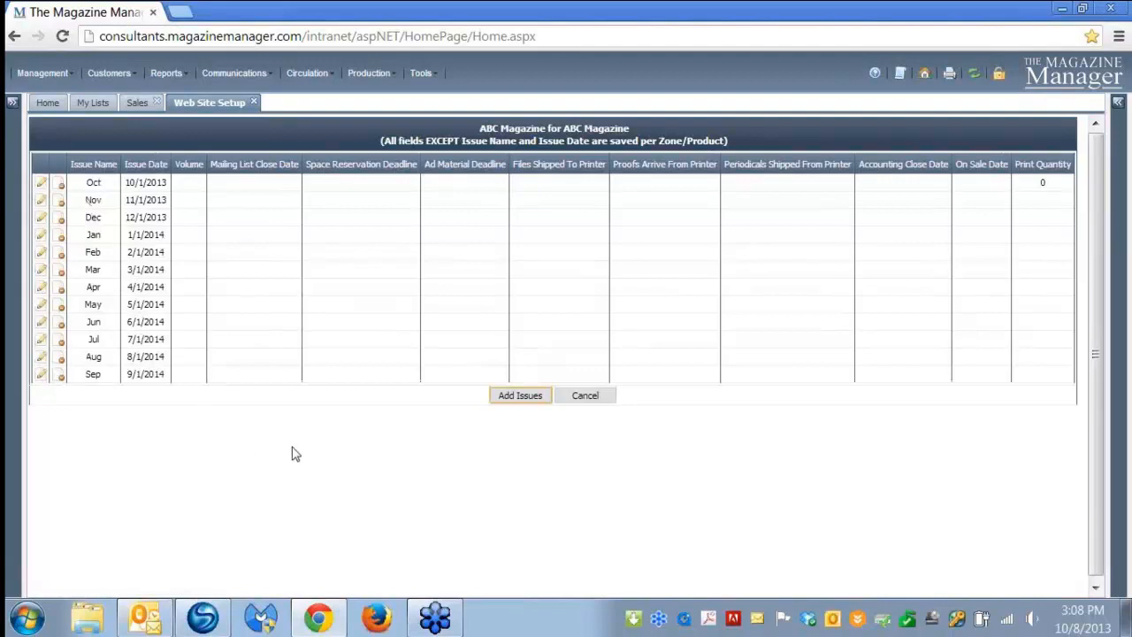
left_click(584, 398)
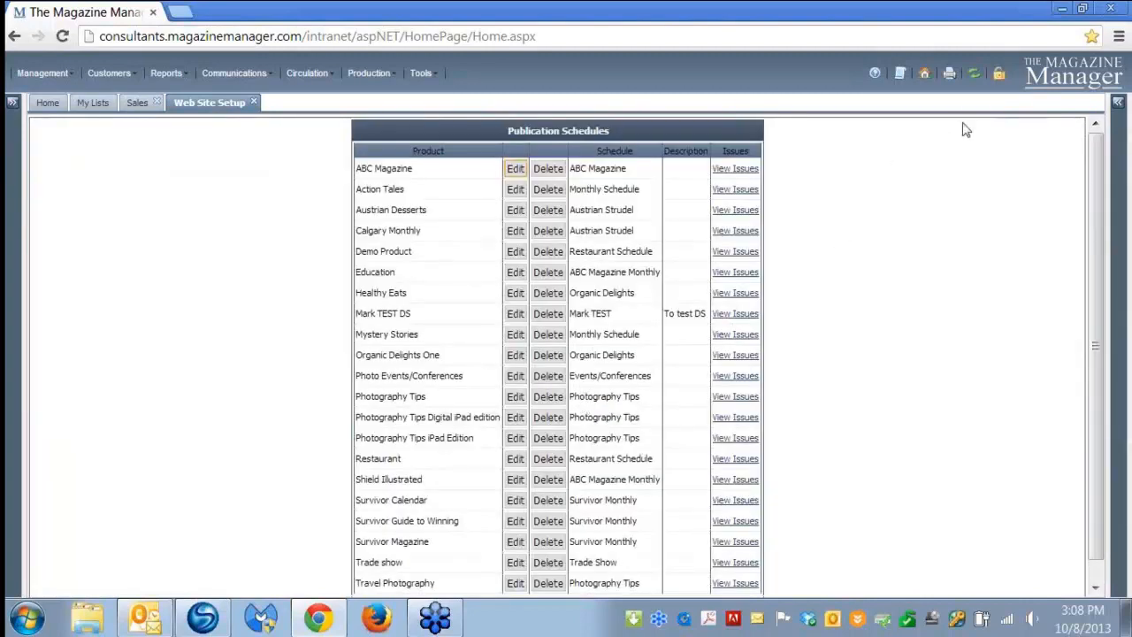
left_click(975, 76)
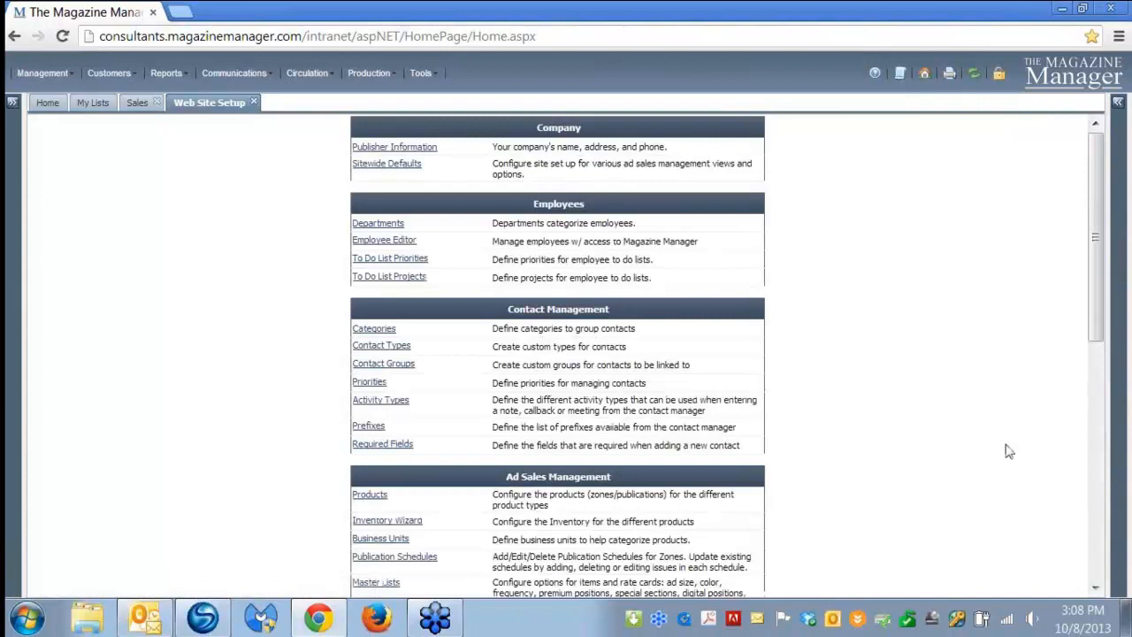
Start a new print rate card named ABC PRINT 2013 with the note "Oct 1 - Sep 31".
scroll(1004, 437, "down", 2)
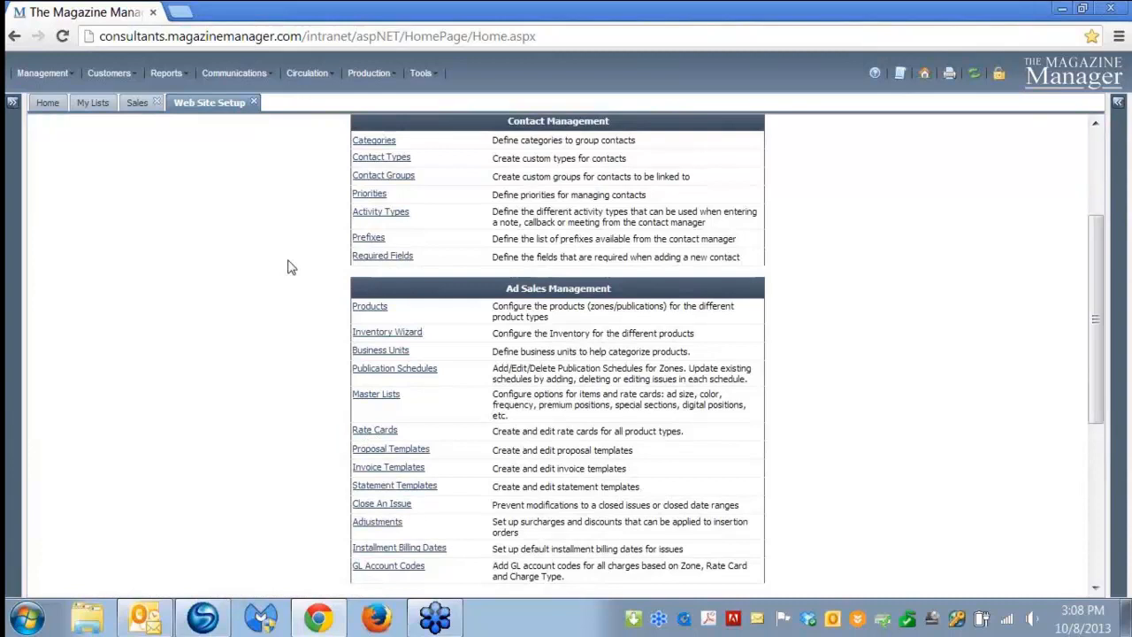
left_click(371, 431)
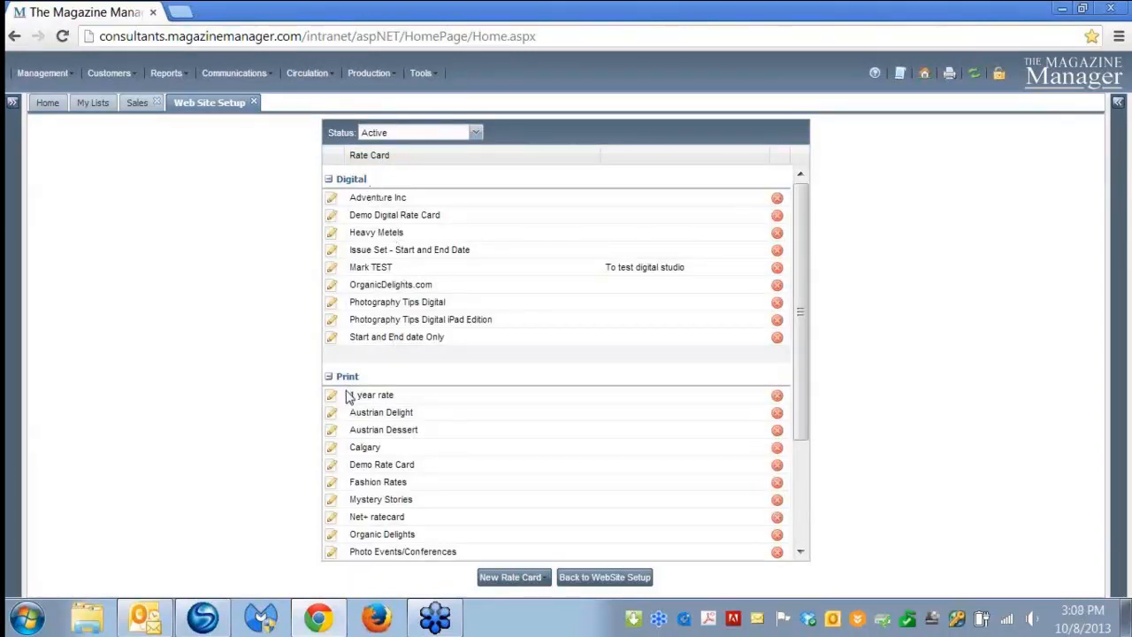
left_click(501, 586)
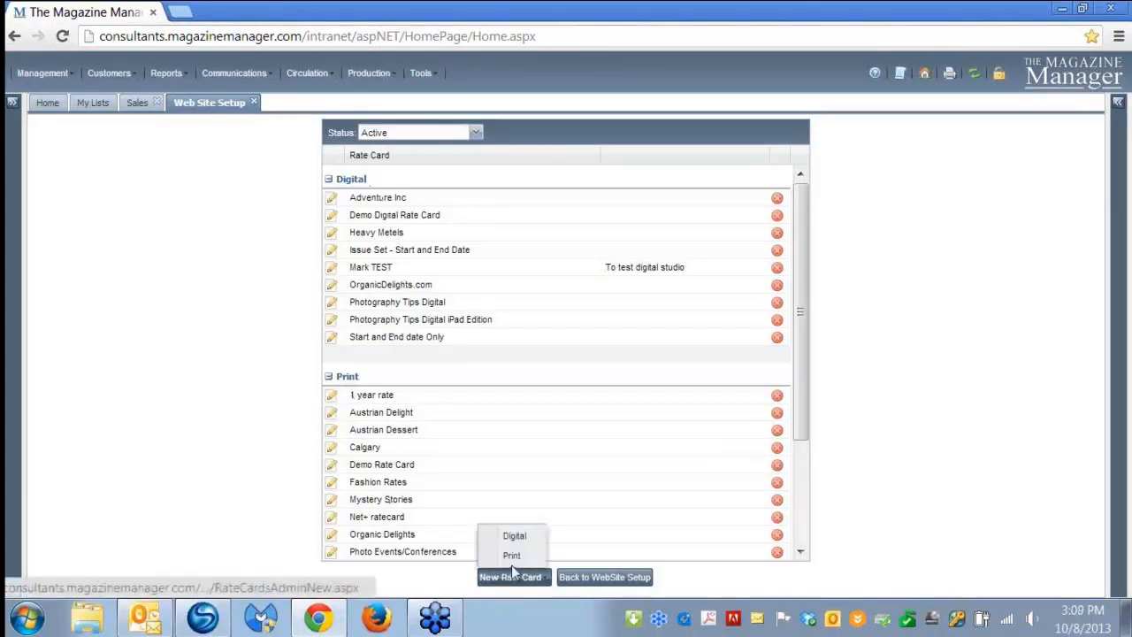
left_click(512, 559)
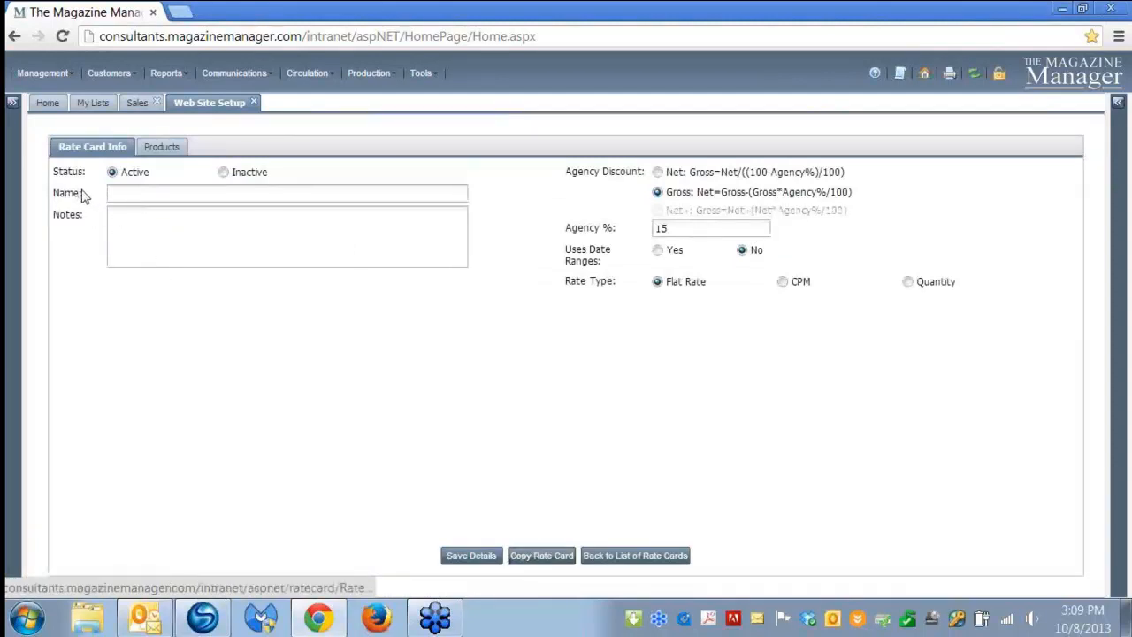
left_click(121, 195)
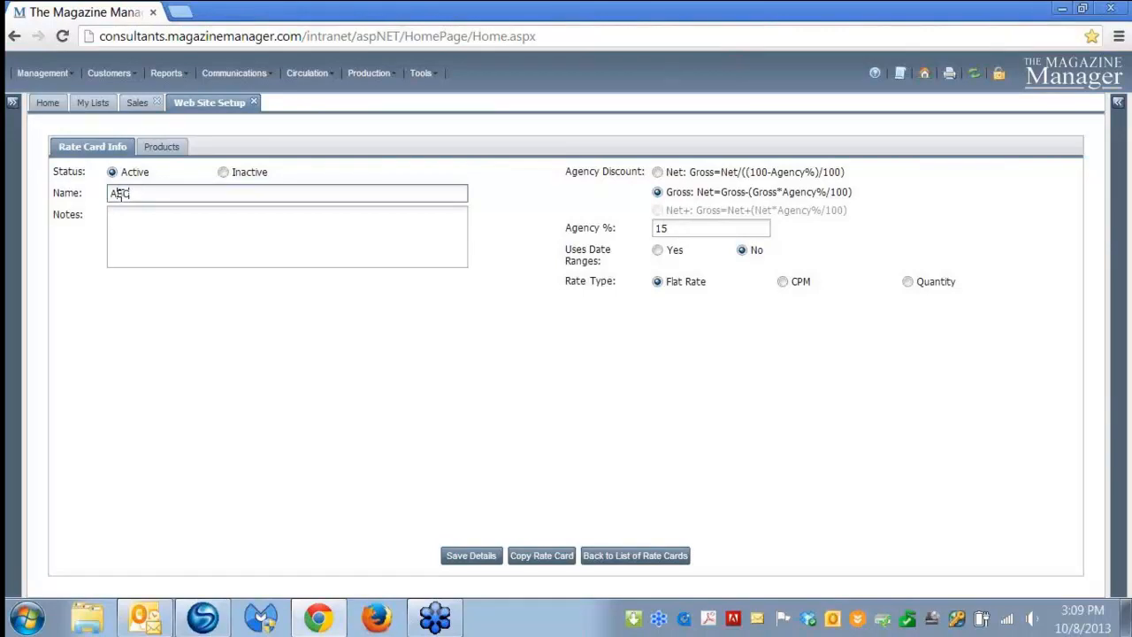
type("MOG")
key("BackSpace")
type("T 2013")
left_click(147, 226)
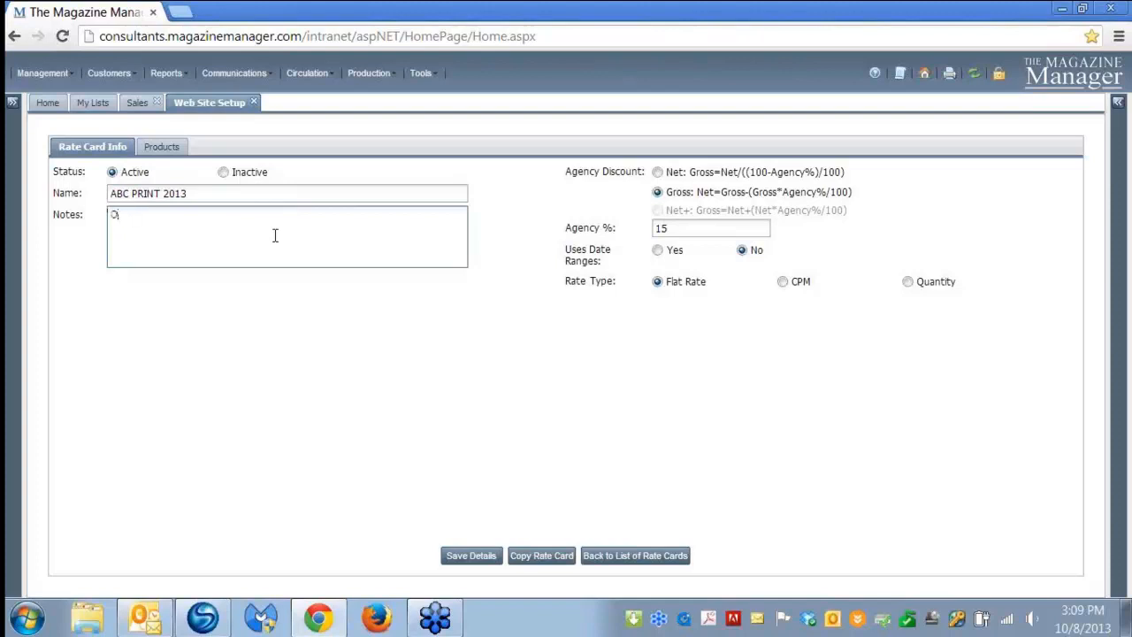
type("c")
type("t 1 - Sep 31")
Link the ABC Magazine product to the rate card and save the rate card details.
left_click(163, 147)
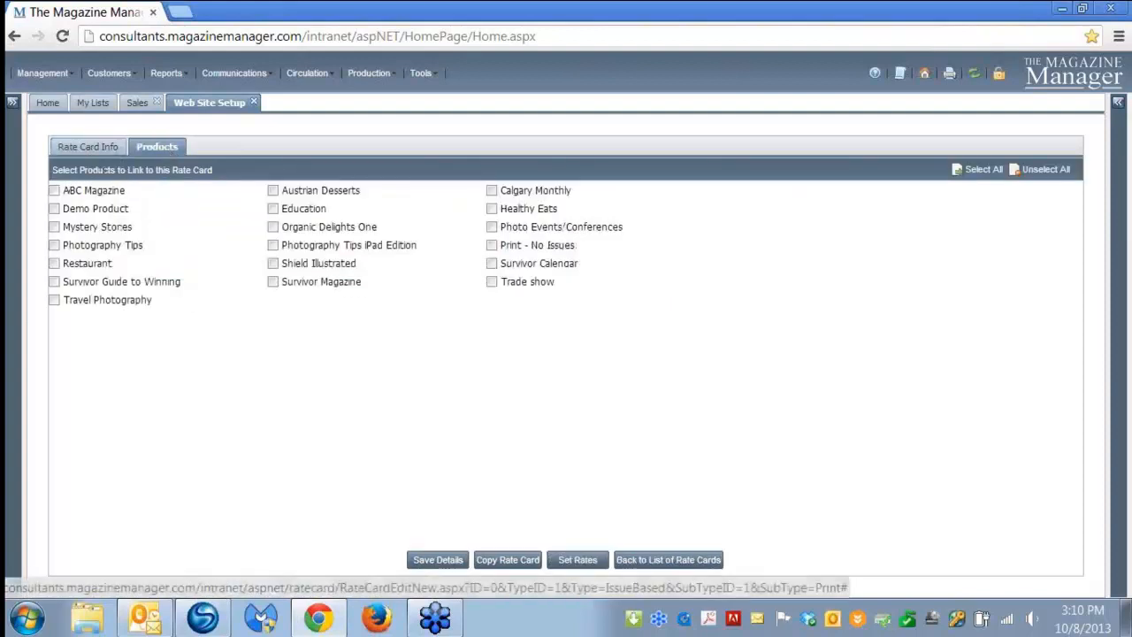
left_click(54, 191)
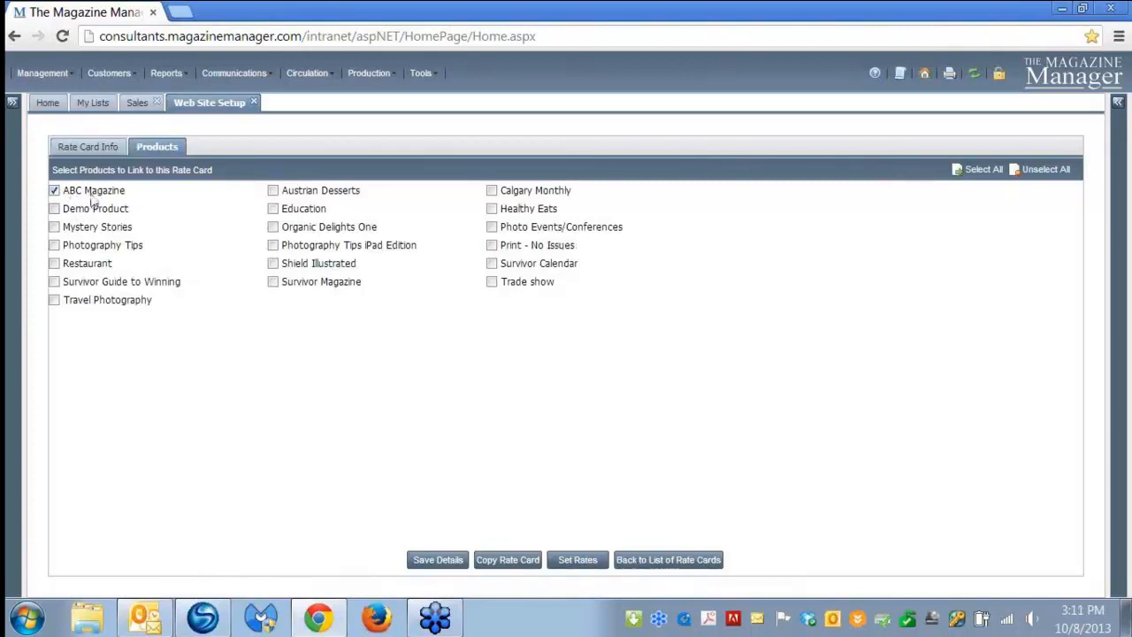
left_click(94, 147)
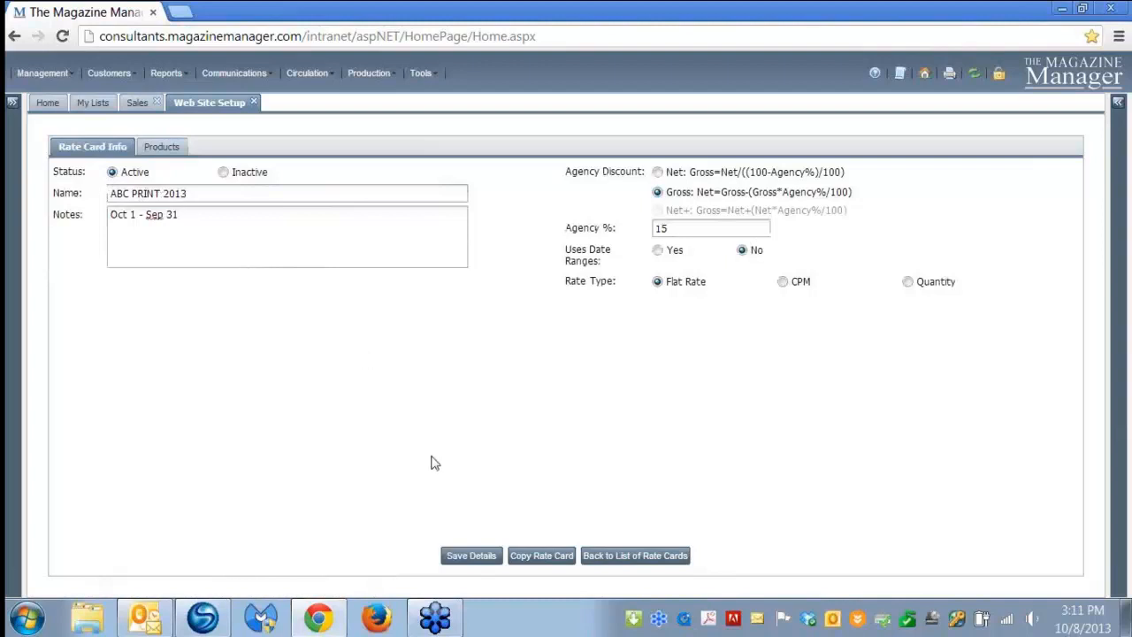
left_click(462, 558)
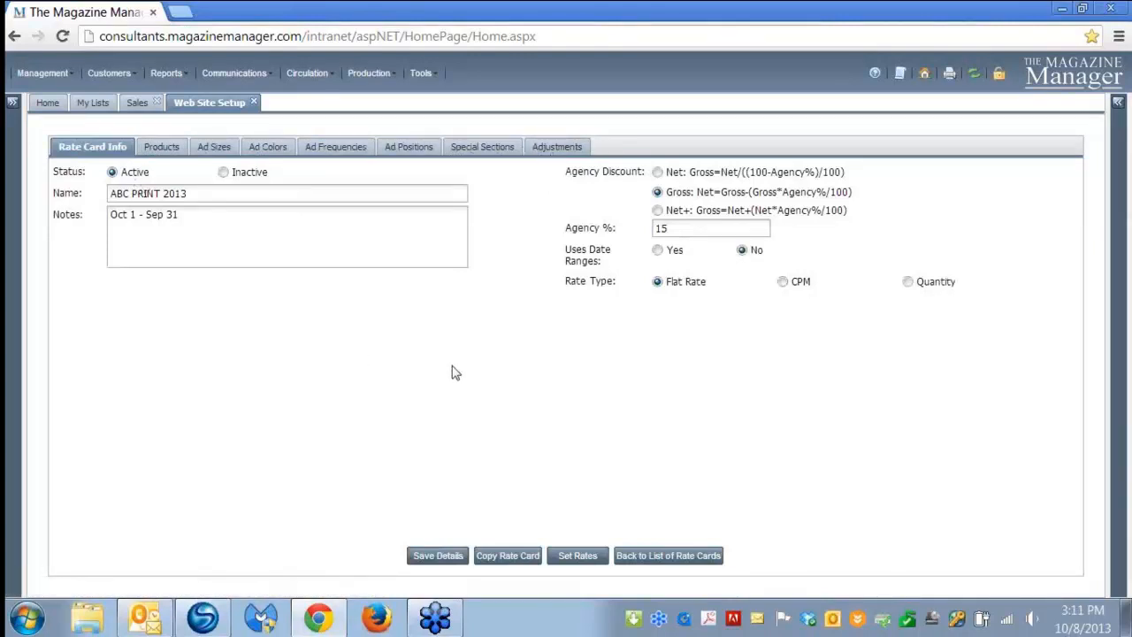
Add the 1/2 Page Horizontal, 1/4 Page Horizontal and 3/4 Page Vertical ad sizes to the rate card.
left_click(209, 150)
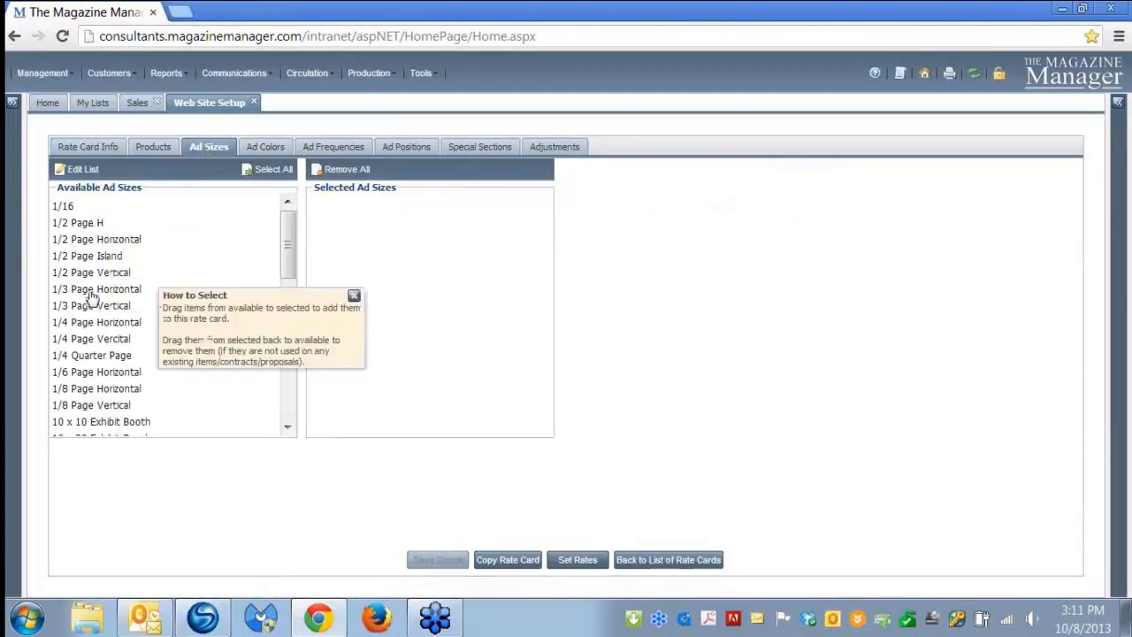
left_click_drag(83, 241, 360, 228)
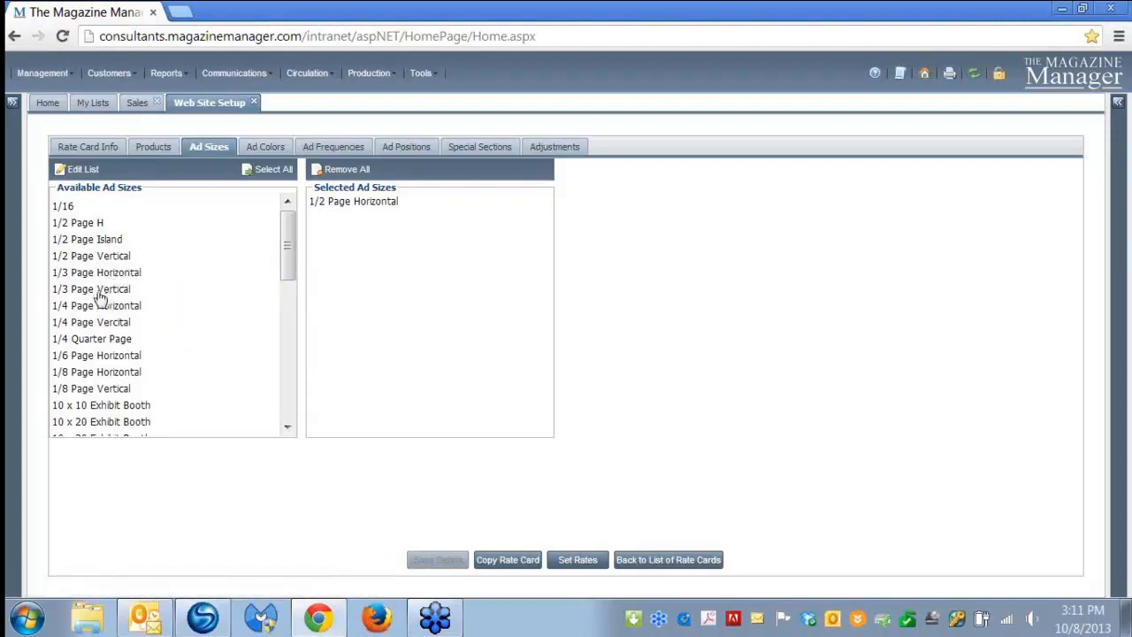
left_click_drag(93, 311, 336, 245)
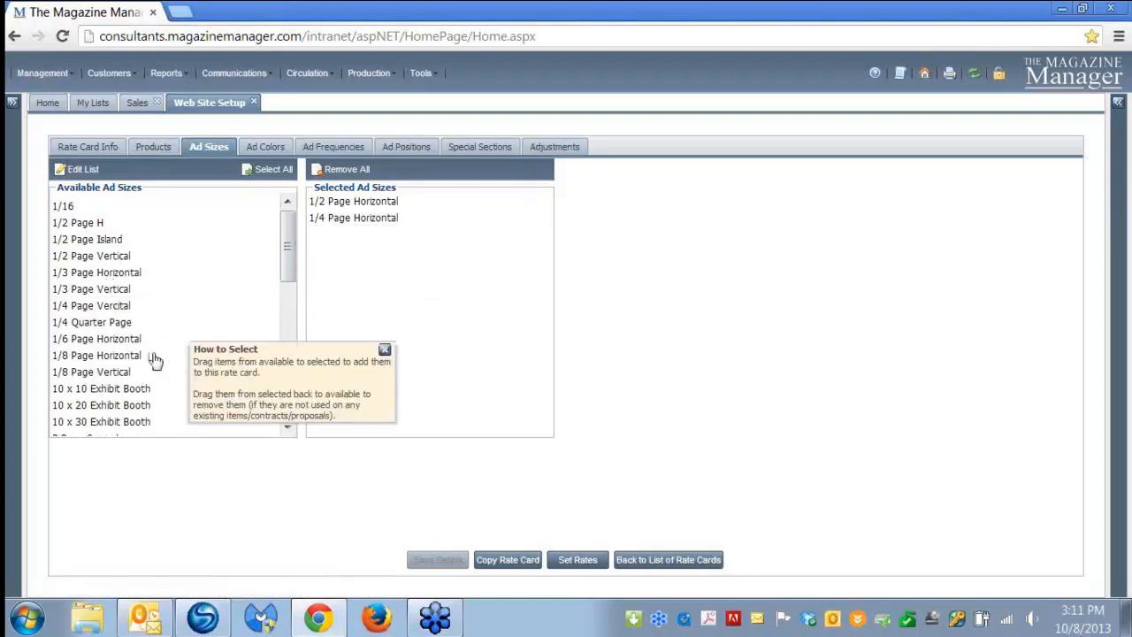
scroll(154, 353, "down", 2)
scroll(154, 352, "down", 5)
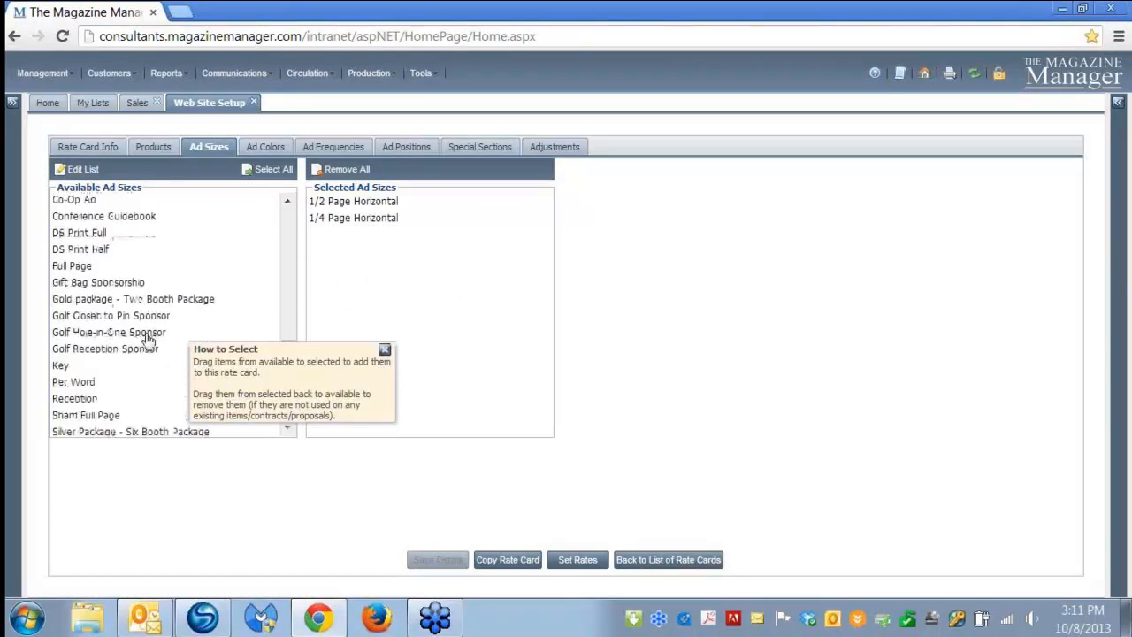
scroll(149, 340, "down", 1)
scroll(149, 342, "up", 4)
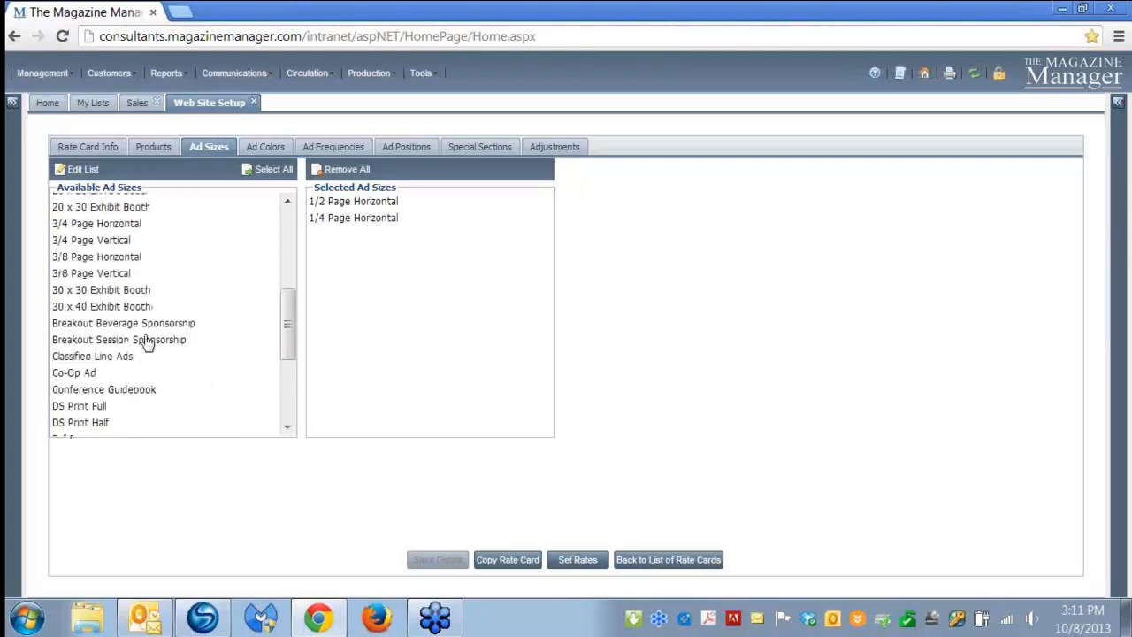
scroll(149, 342, "up", 5)
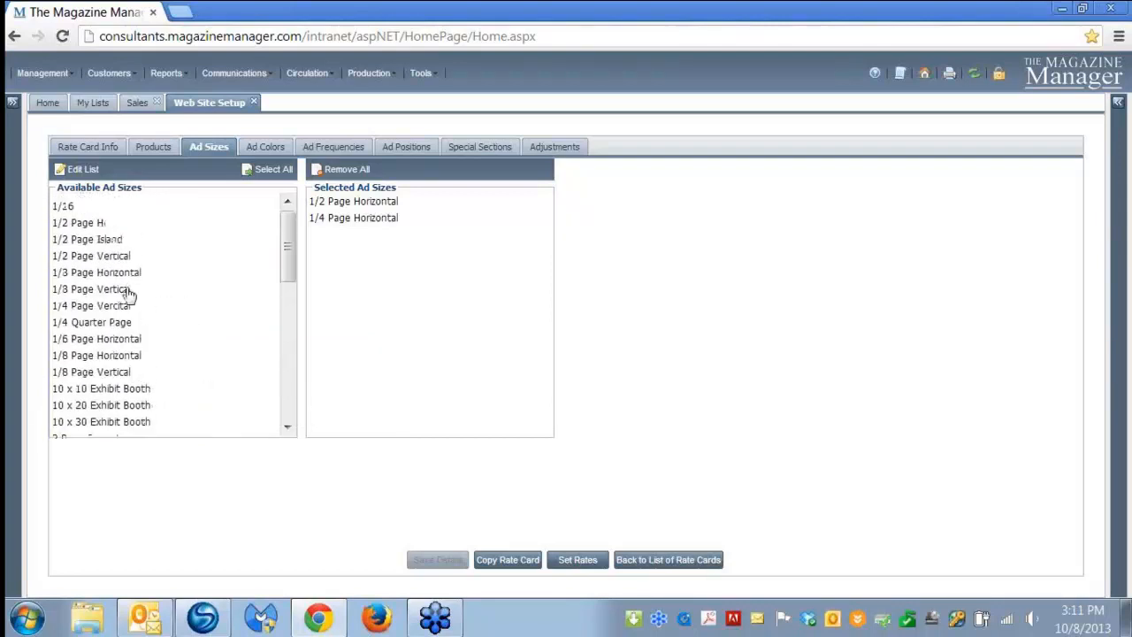
scroll(177, 336, "down", 4)
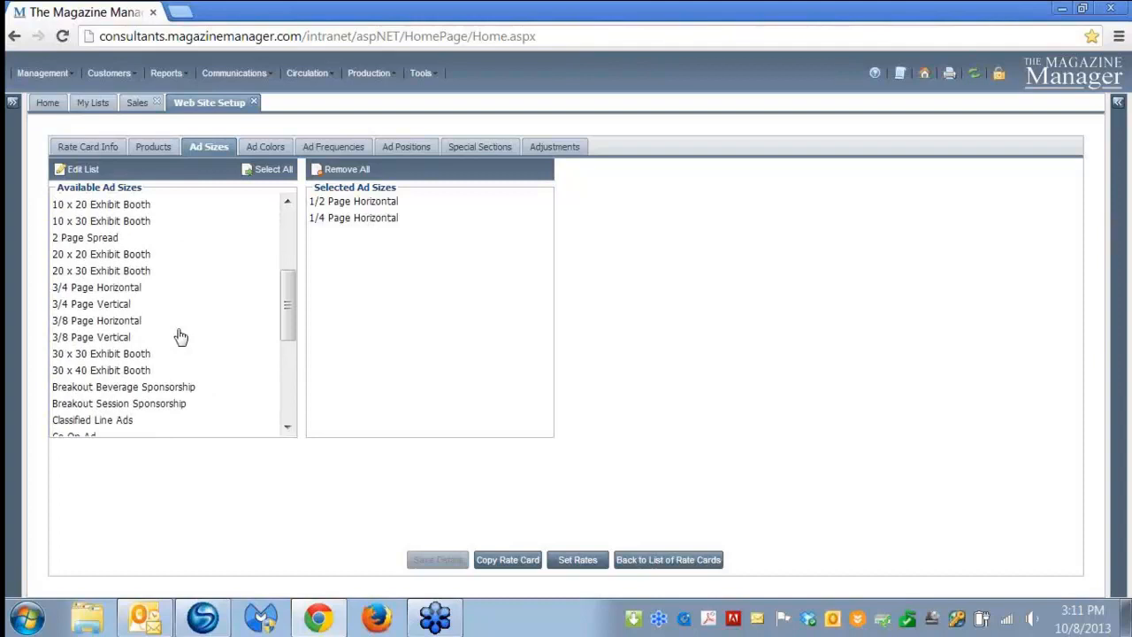
scroll(181, 336, "down", 1)
left_click_drag(76, 284, 342, 264)
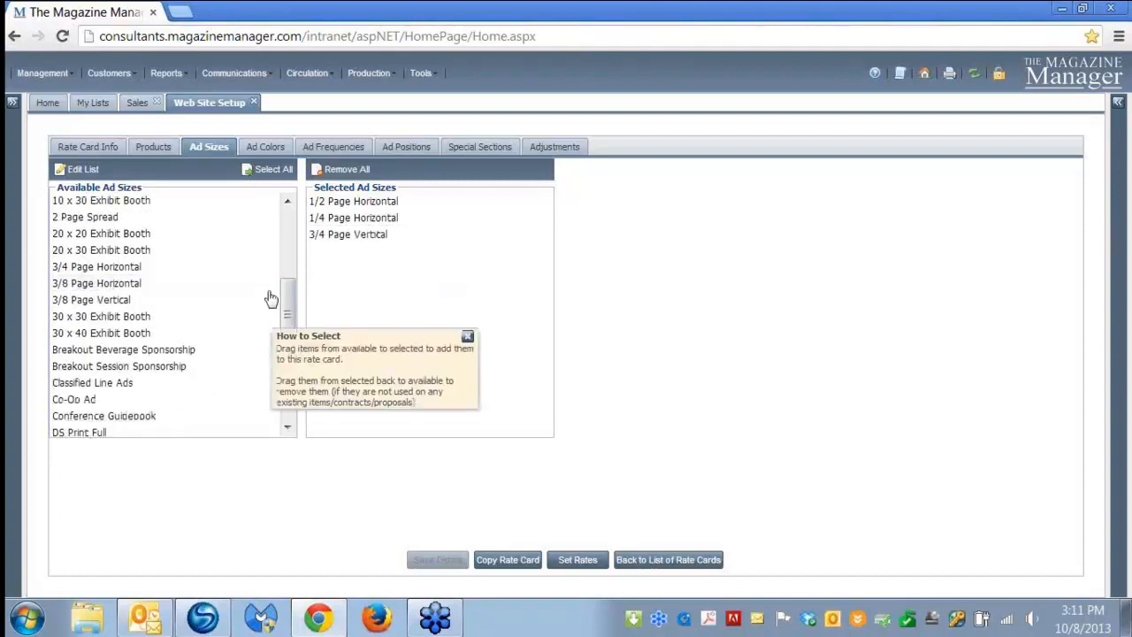
Add the Full Page ad size to the rate card's selected ad sizes.
scroll(200, 356, "up", 5)
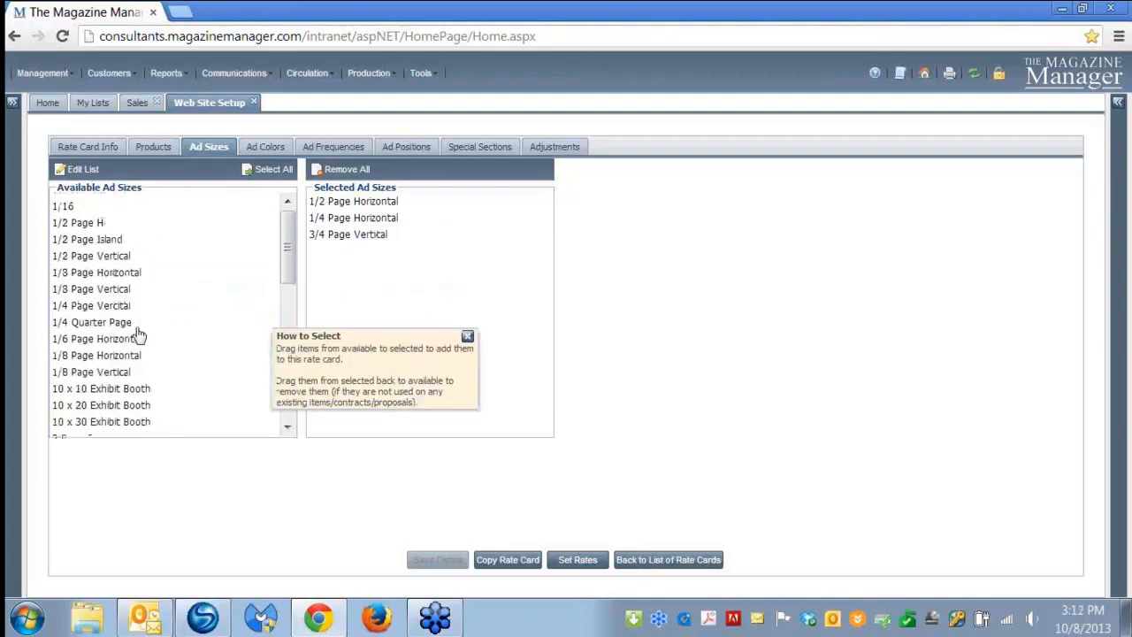
scroll(142, 326, "down", 5)
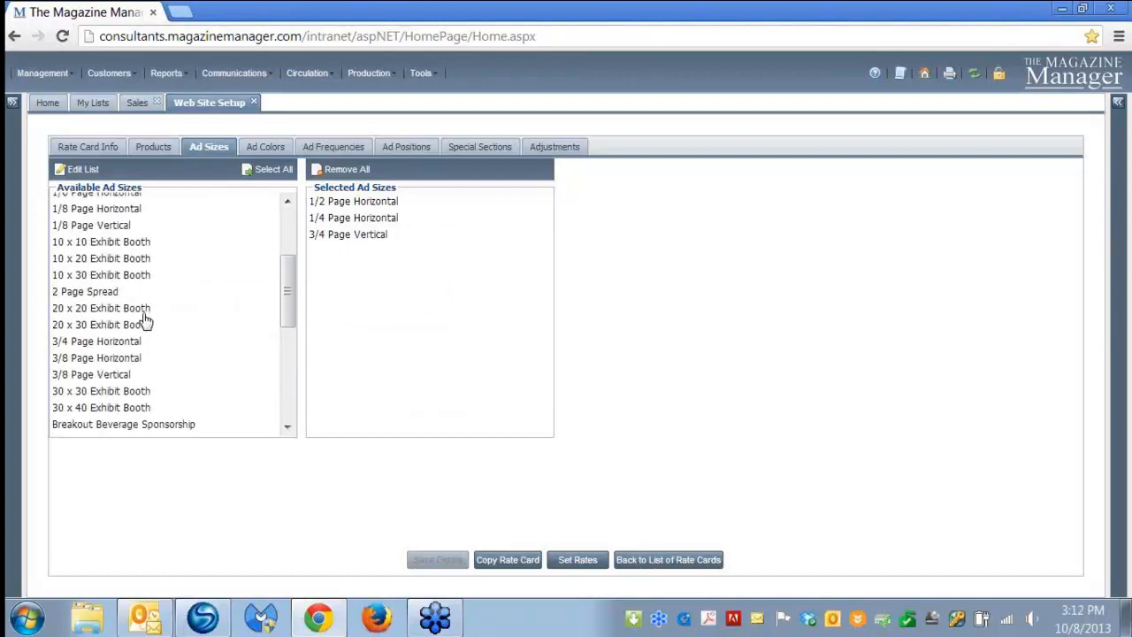
scroll(146, 320, "down", 3)
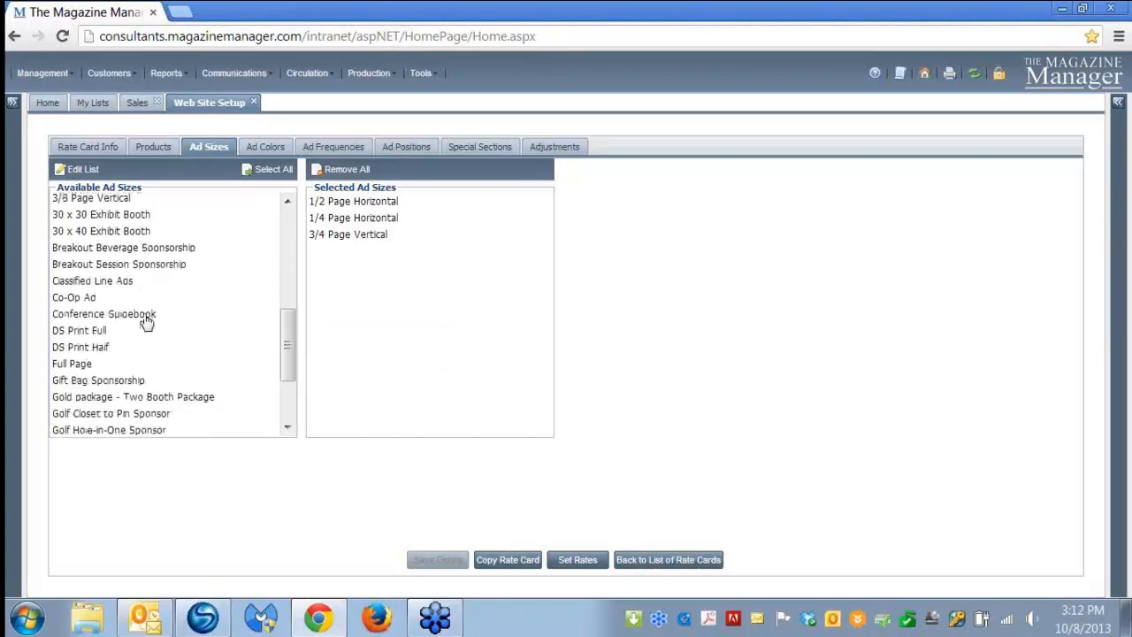
left_click_drag(78, 363, 336, 324)
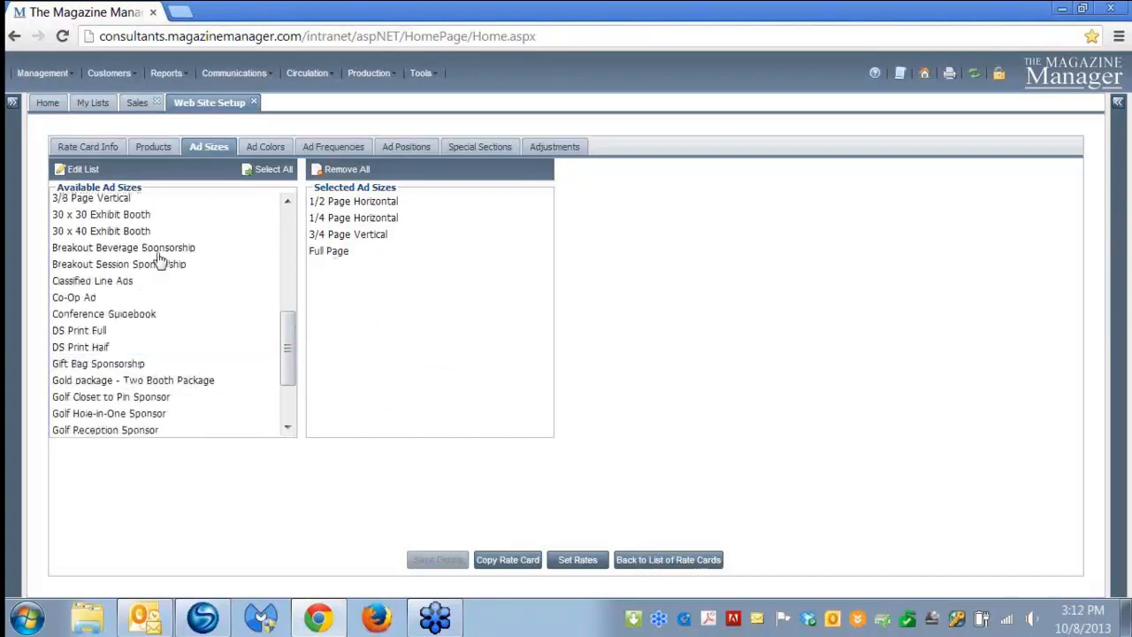
Examine the remaining available ad sizes and the editable ad size list, closing the list without changes.
scroll(140, 332, "down", 3)
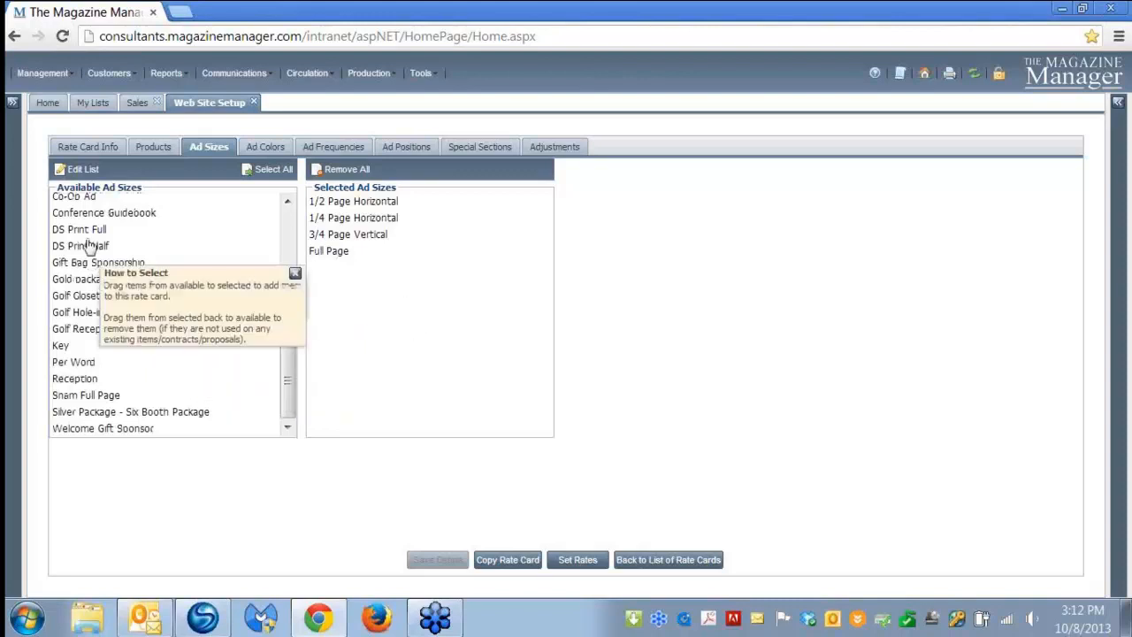
left_click(79, 170)
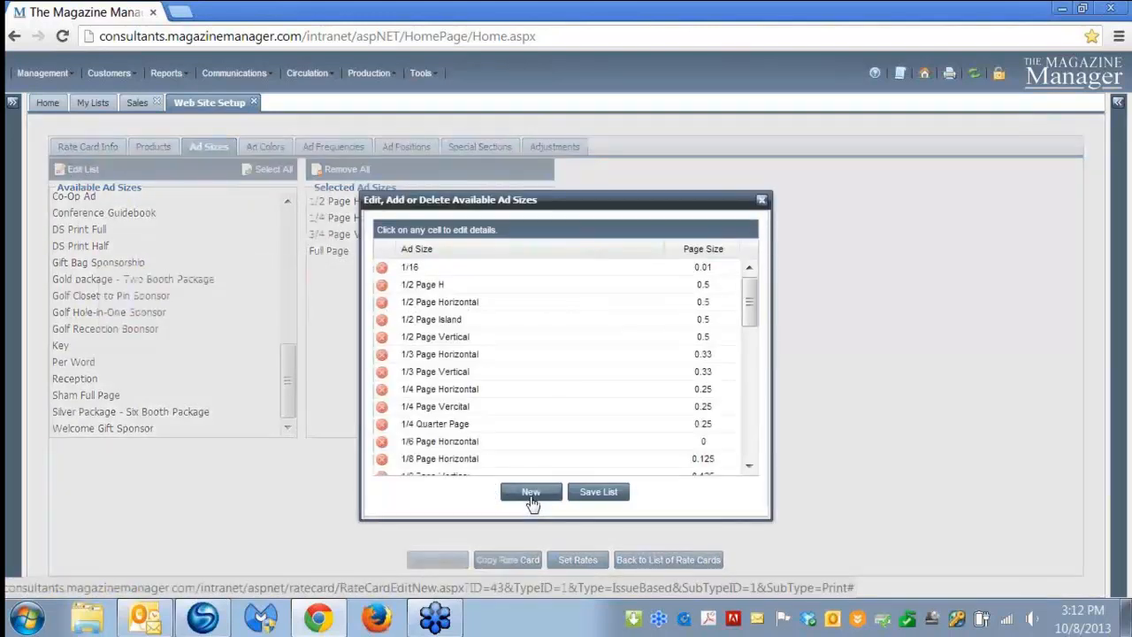
left_click(763, 202)
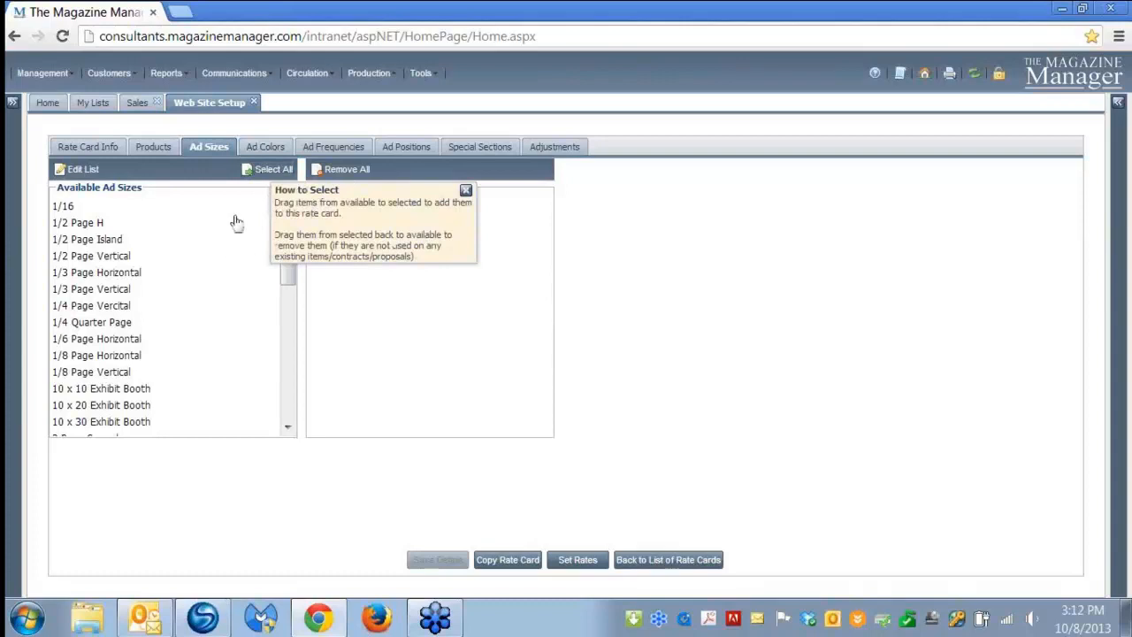
Add the 4-Color ad color and the 1x and 3x ad frequencies to the rate card.
left_click(263, 147)
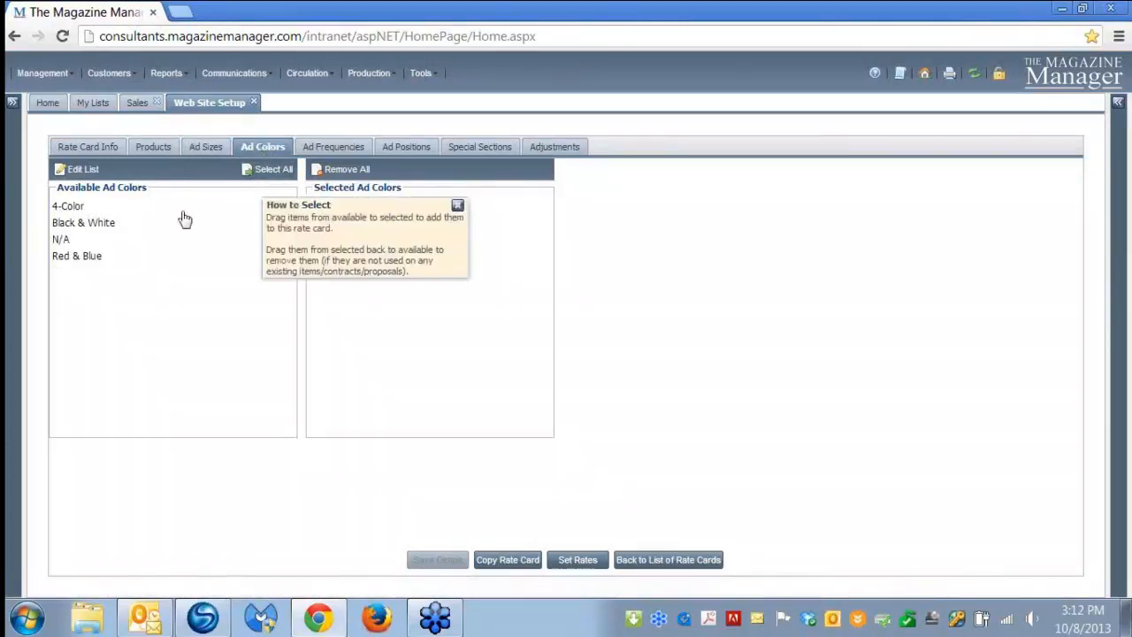
left_click_drag(74, 214, 365, 288)
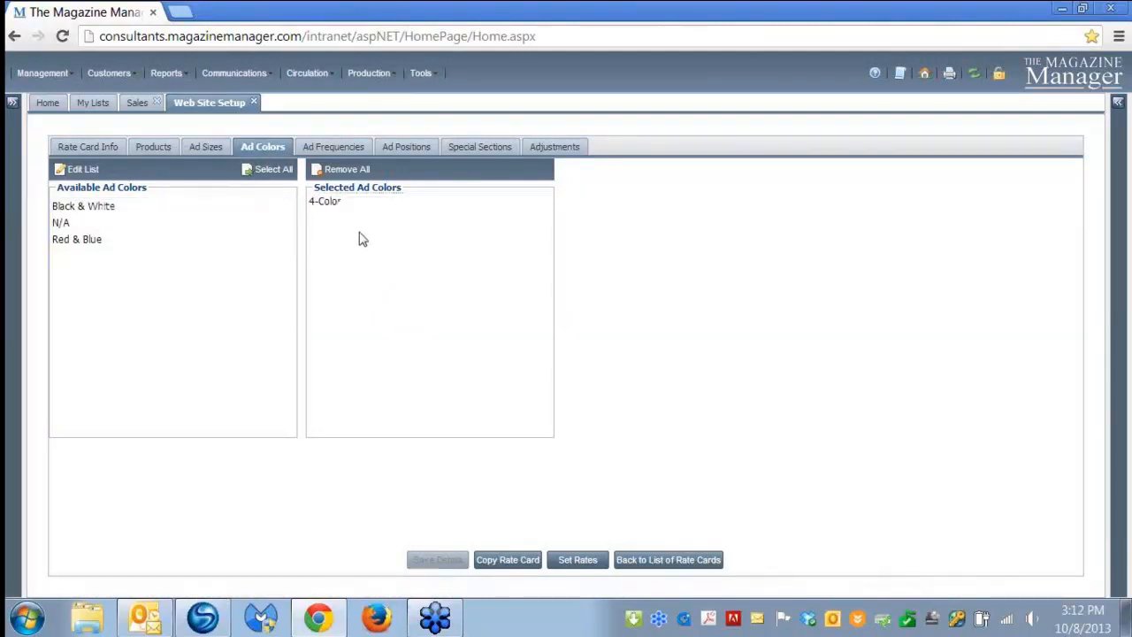
left_click(334, 148)
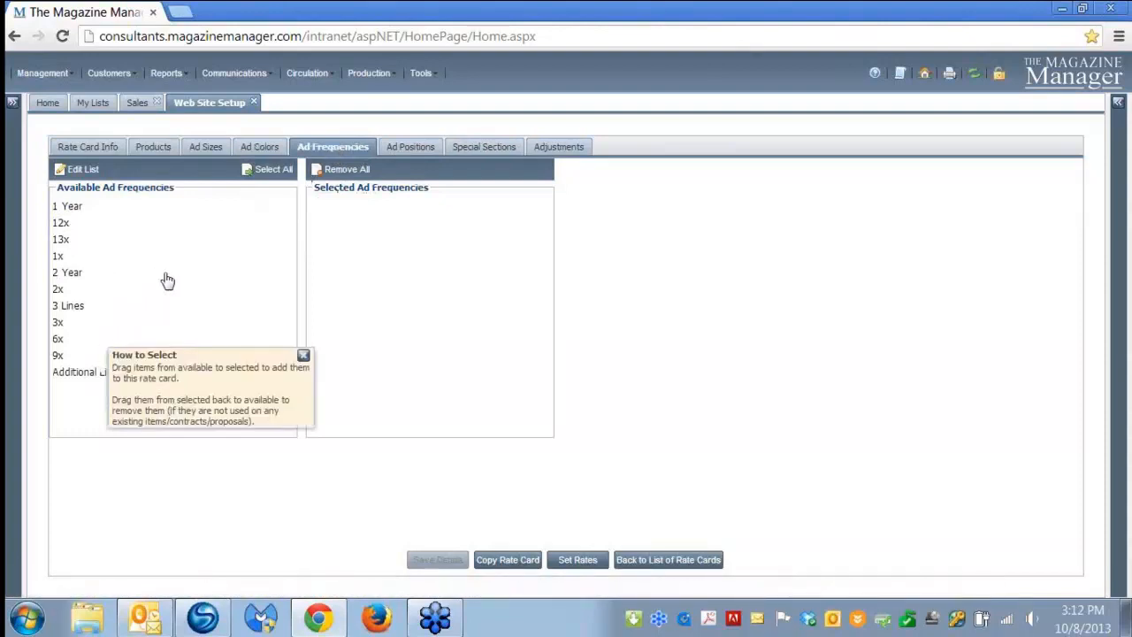
left_click_drag(60, 257, 358, 252)
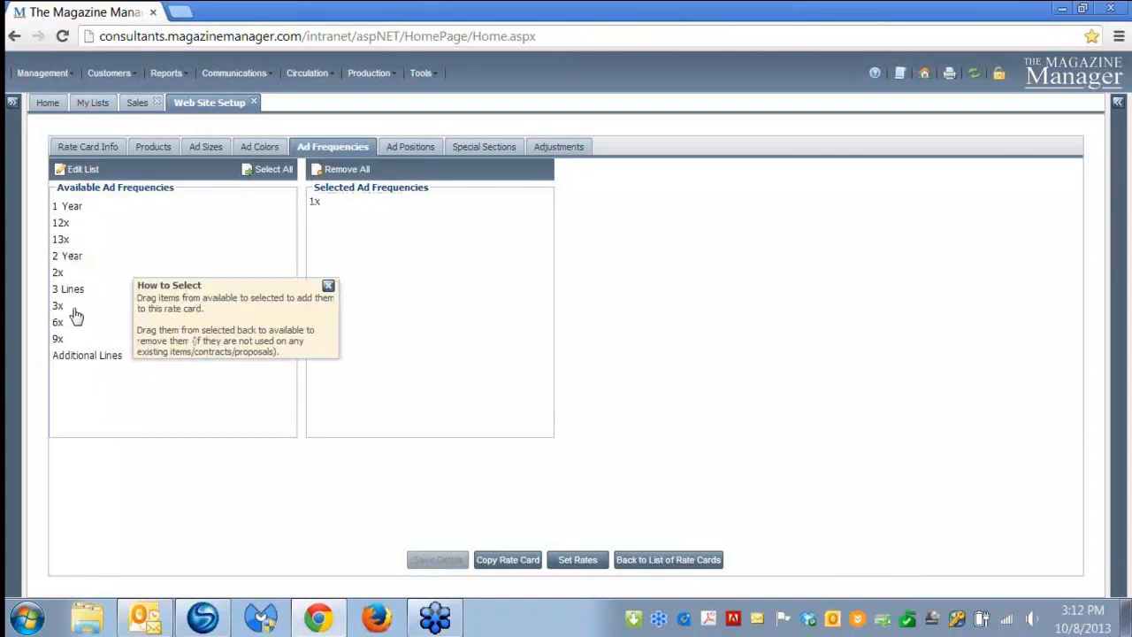
left_click_drag(71, 308, 359, 241)
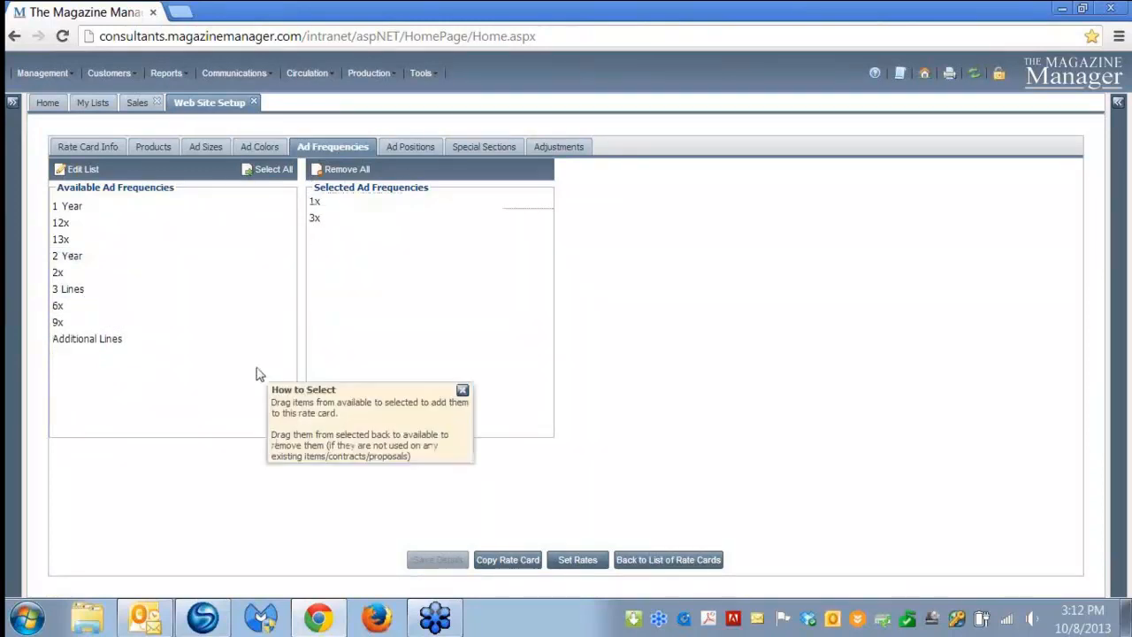
Add the Back Cover and Front Cover ad positions and the Classifieds and Top Doctors special sections to the rate card.
left_click(413, 152)
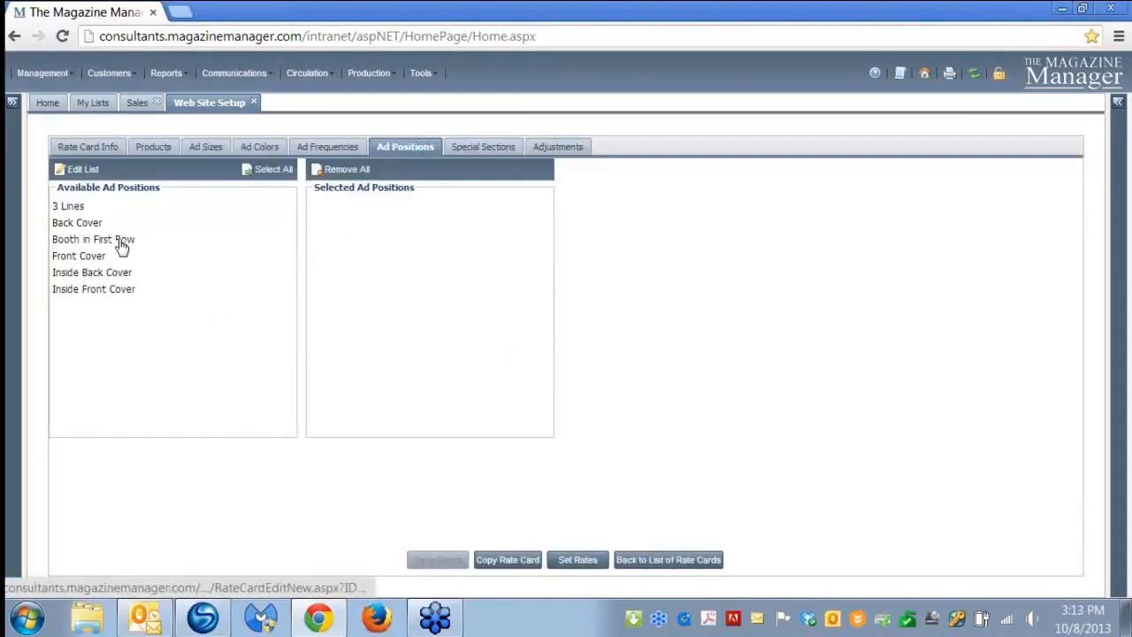
left_click_drag(87, 228, 389, 228)
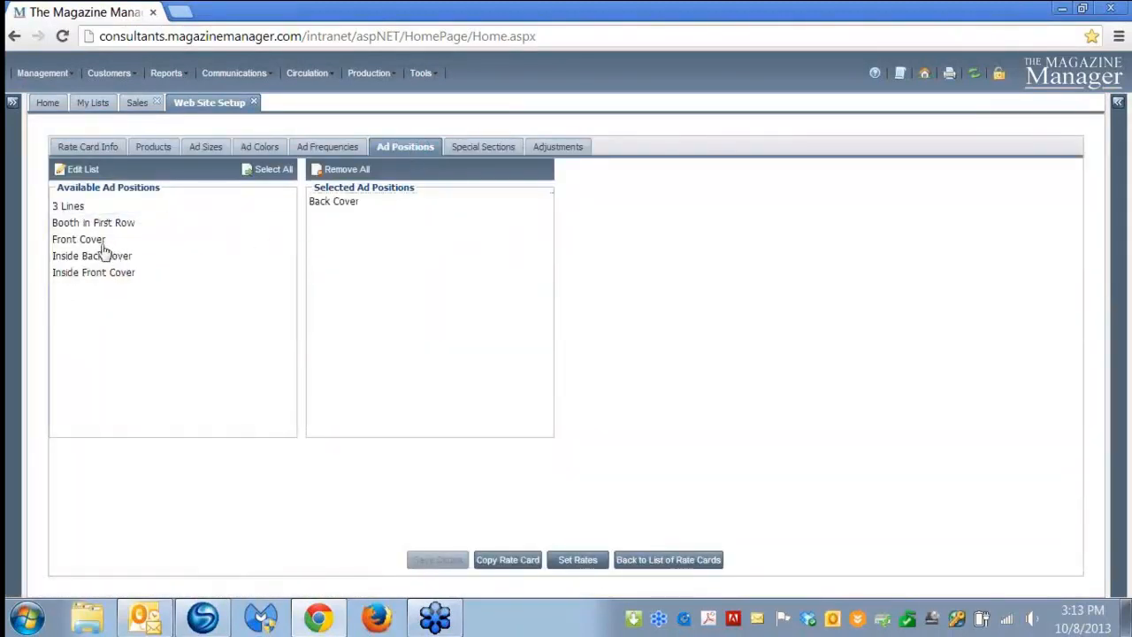
left_click_drag(168, 247, 336, 233)
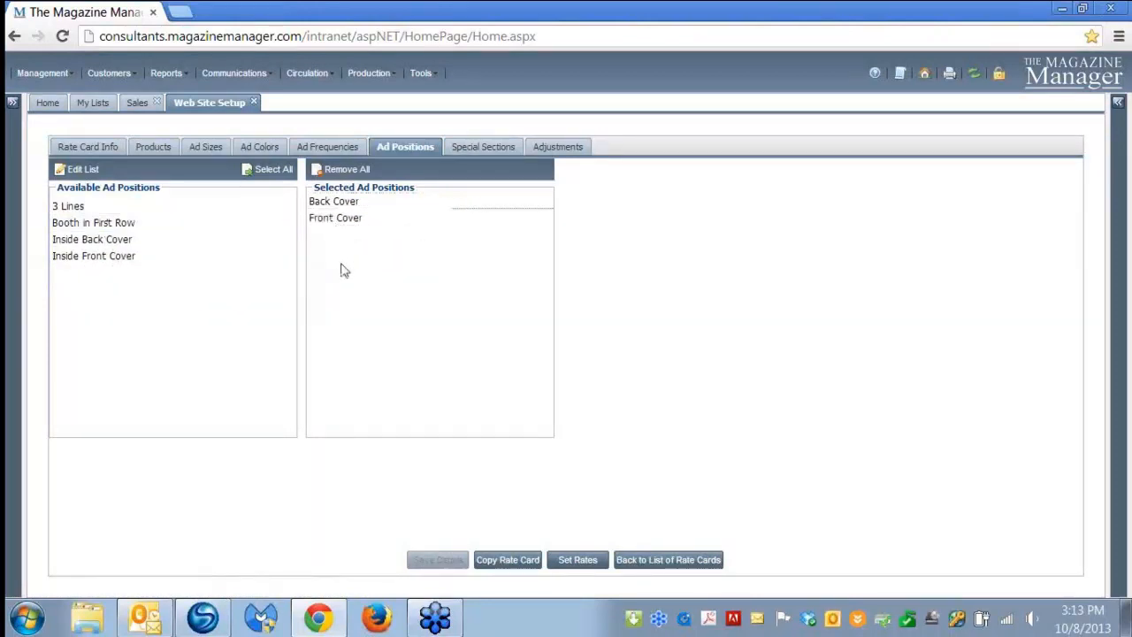
left_click(481, 148)
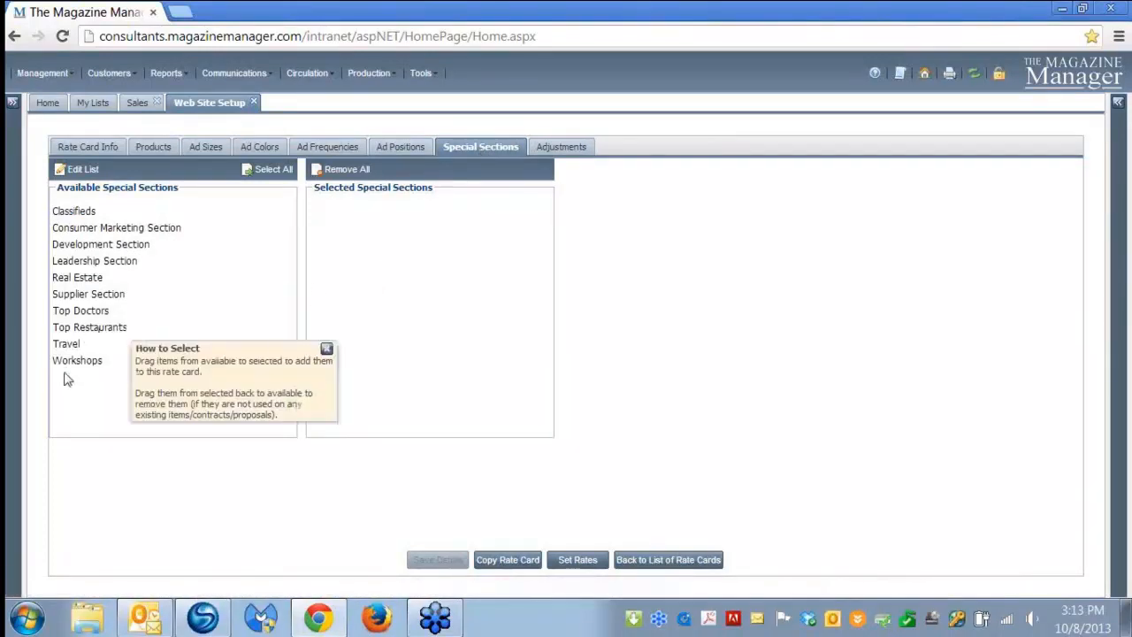
left_click_drag(79, 216, 382, 224)
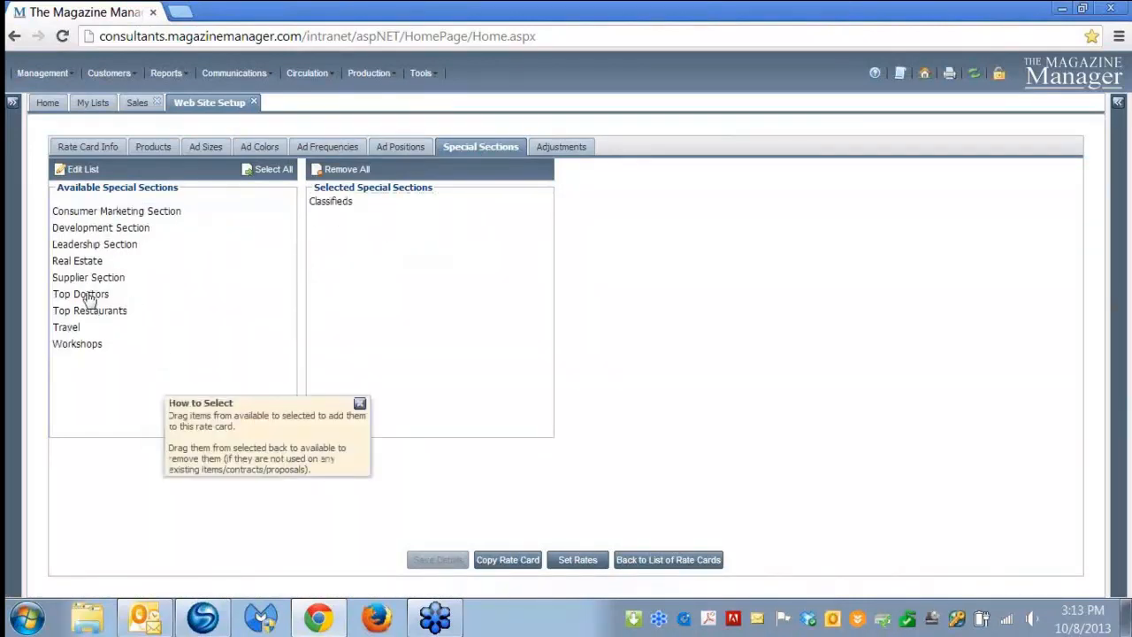
left_click_drag(88, 296, 336, 283)
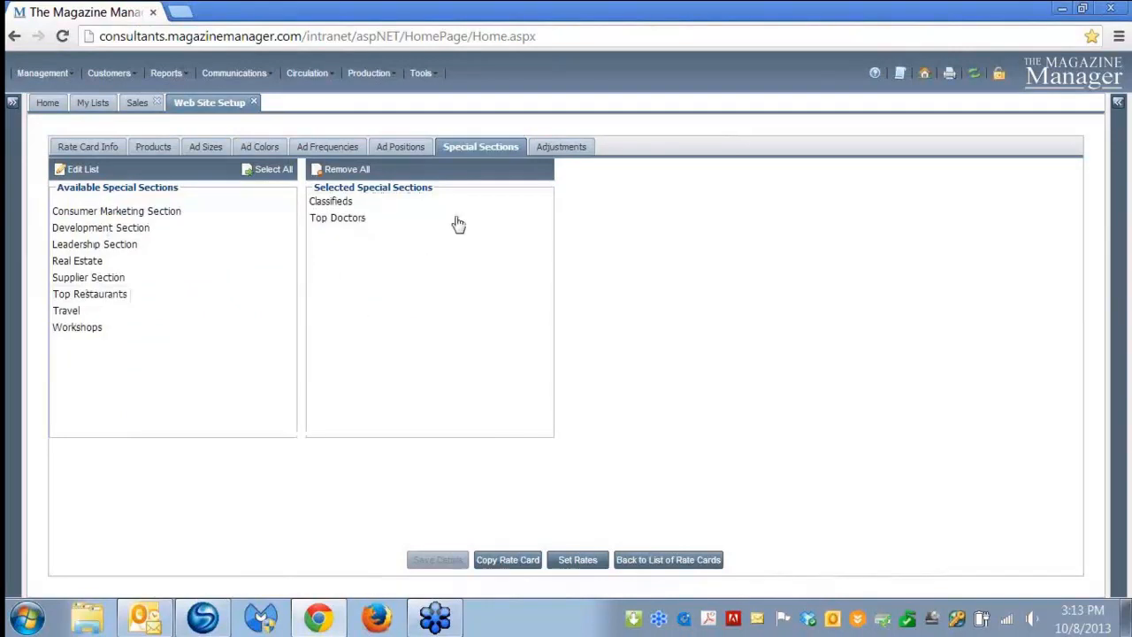
Add the Color Charge adjustment to the rate card and save the details with the ABC Magazine product linked.
left_click(554, 152)
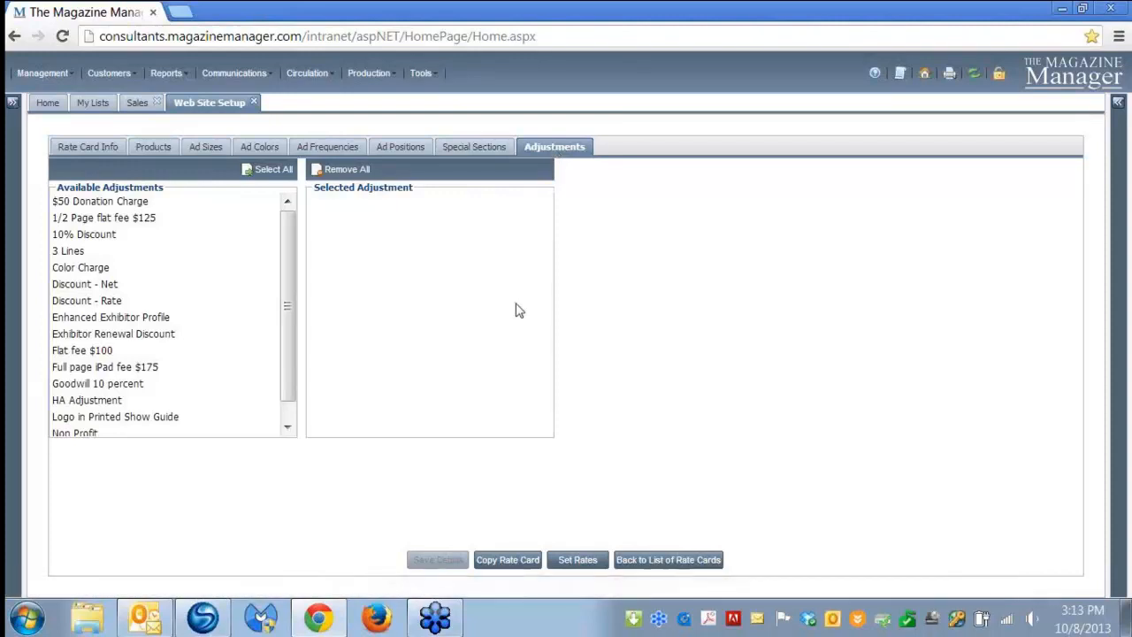
mouse_move(123, 219)
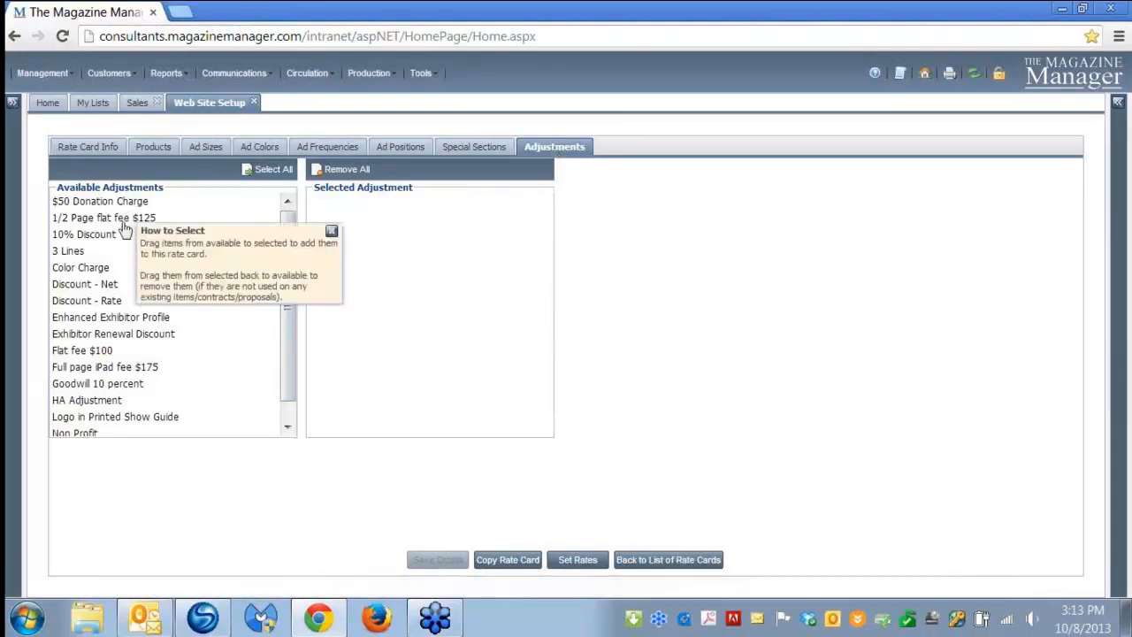
left_click(70, 271)
left_click_drag(71, 274, 387, 237)
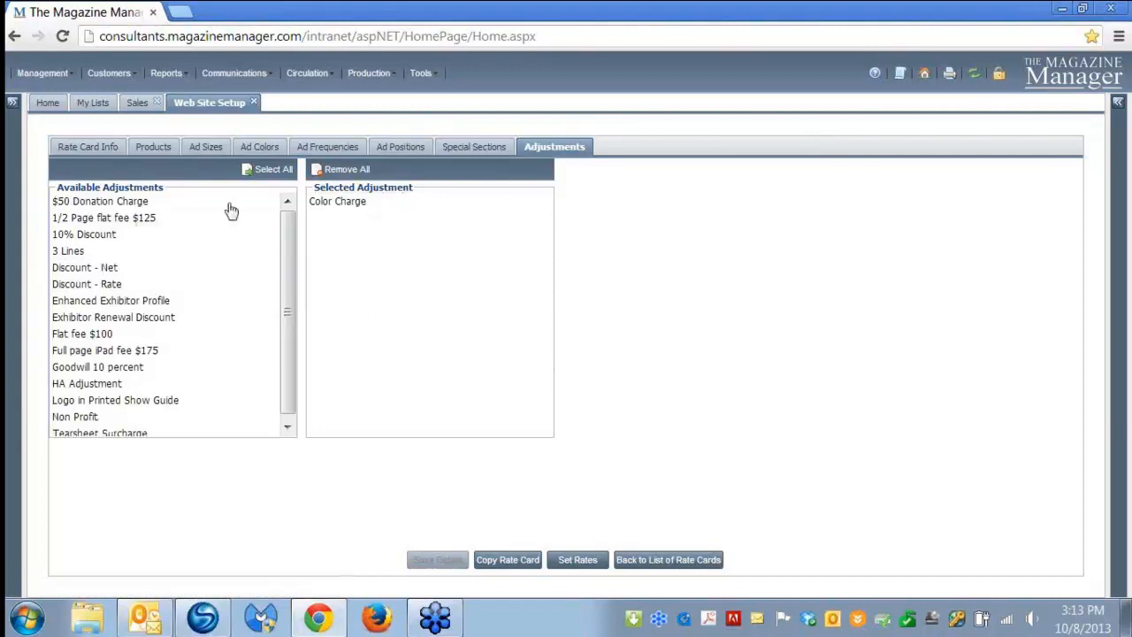
left_click(154, 148)
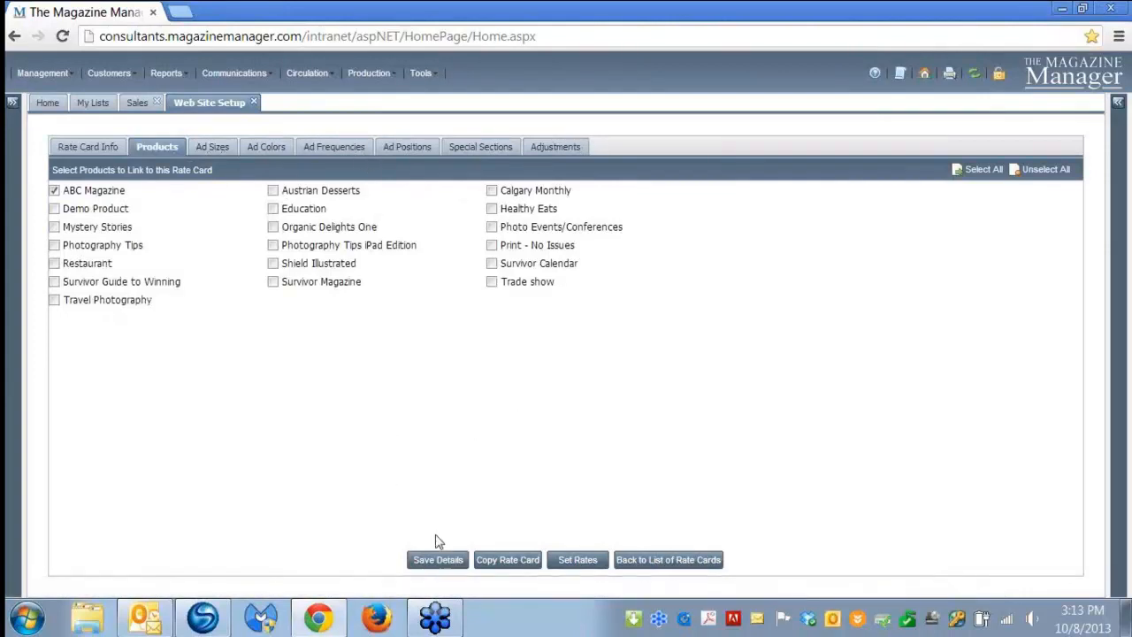
left_click(432, 561)
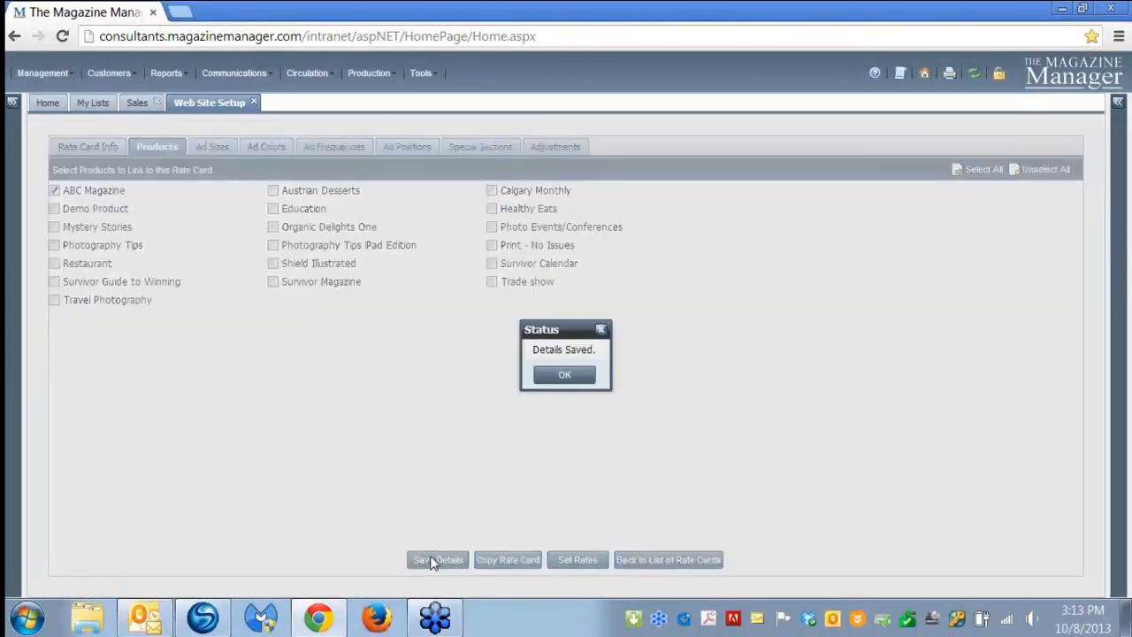
left_click(563, 375)
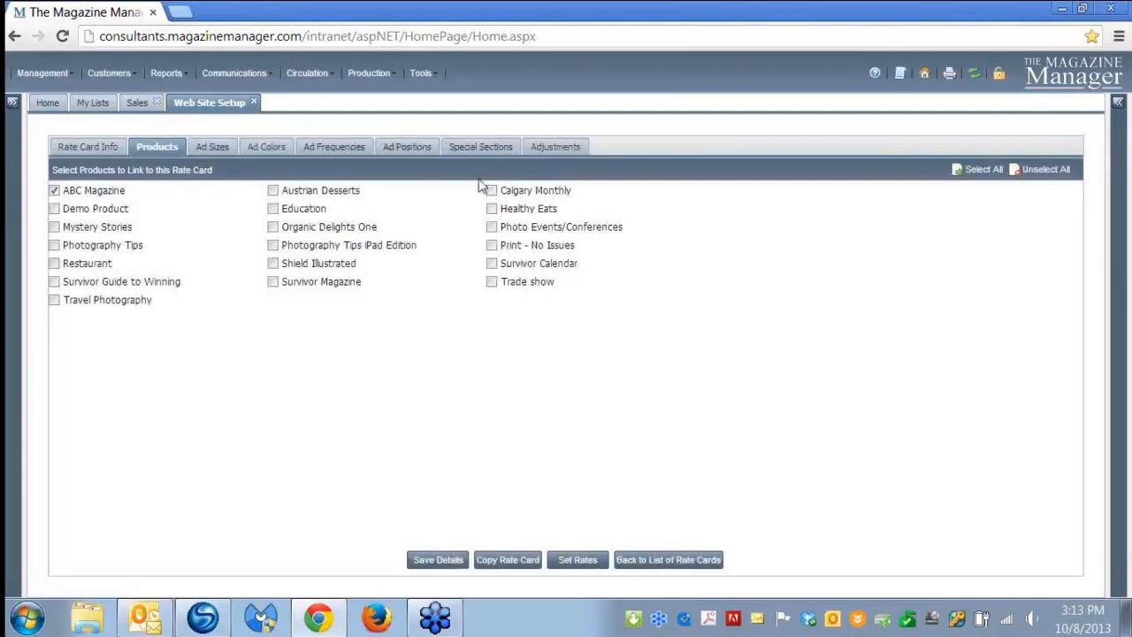
Open the rate card's rate grid and set the 4-Color 1/2 Page Horizontal rates to 500 for 1x and 300 for 3x.
left_click(578, 561)
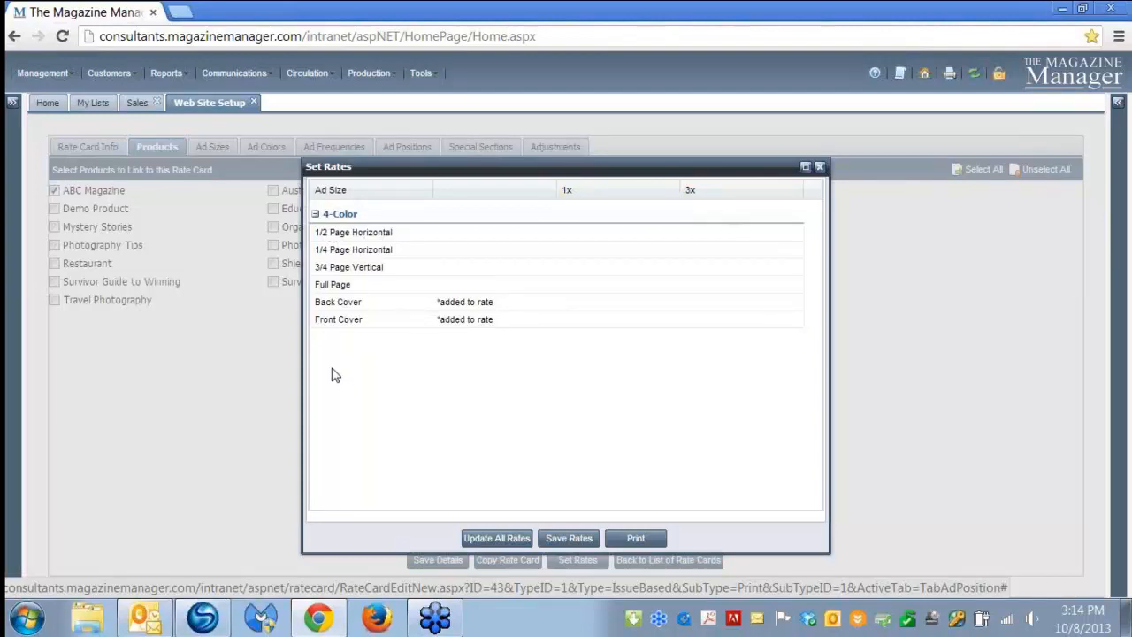
left_click(578, 237)
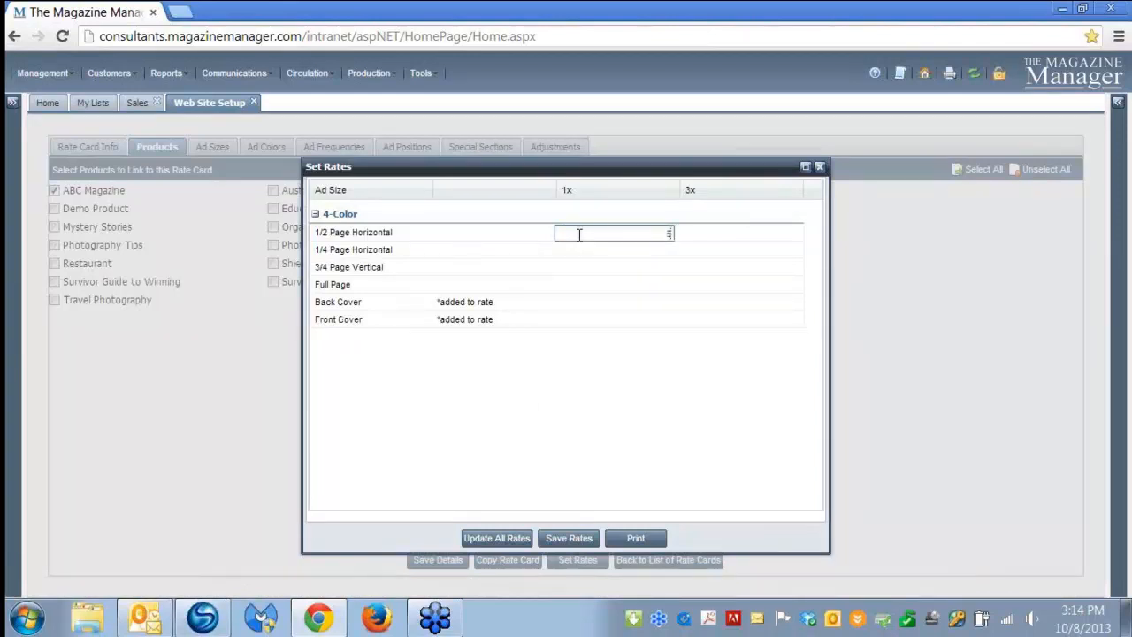
type("500")
key("Tab")
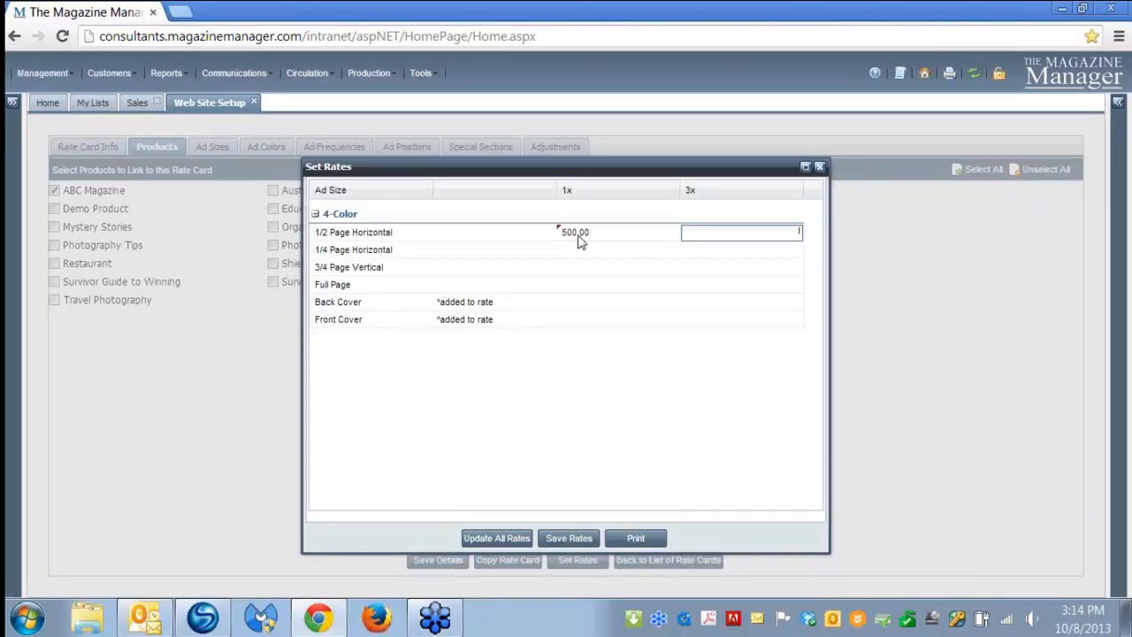
type("300")
Set the 1/4 Page Horizontal rates to 200 for 1x and 100 for 3x.
left_click(584, 252)
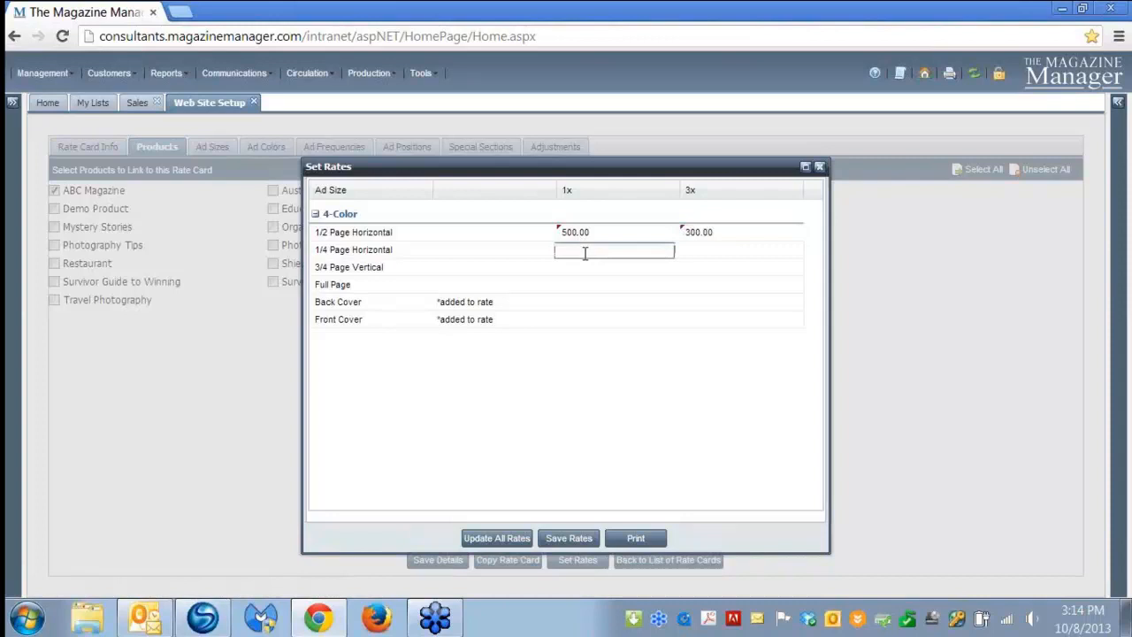
type("200")
key("Tab")
type("1")
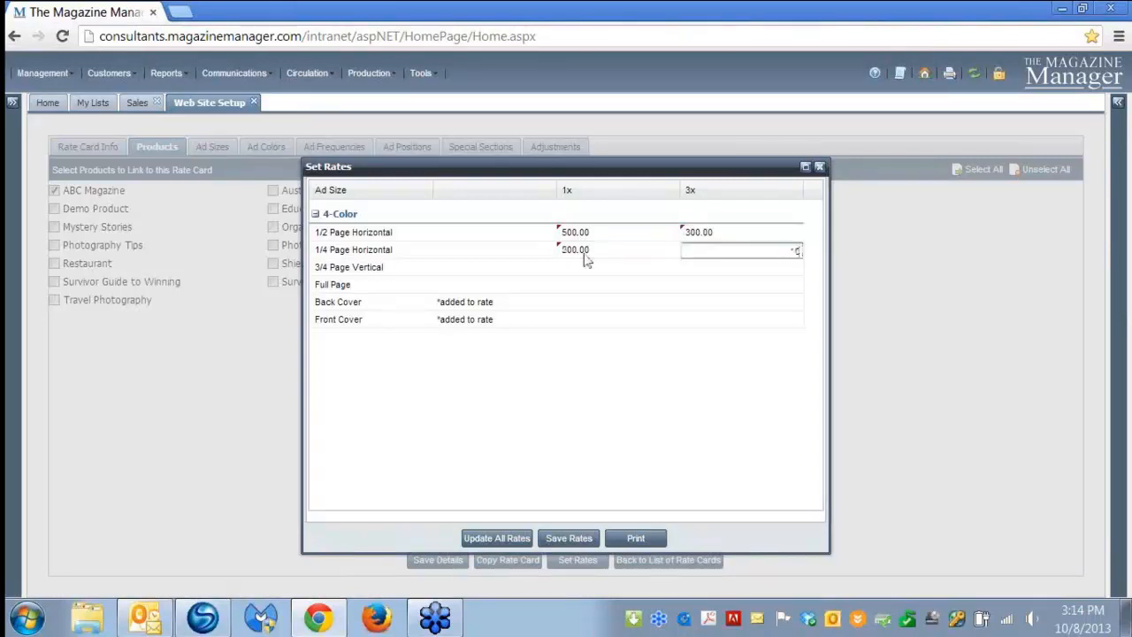
type("00")
Set the 3/4 Page Vertical rates to 100 for 1x and 50 for 3x.
left_click(587, 268)
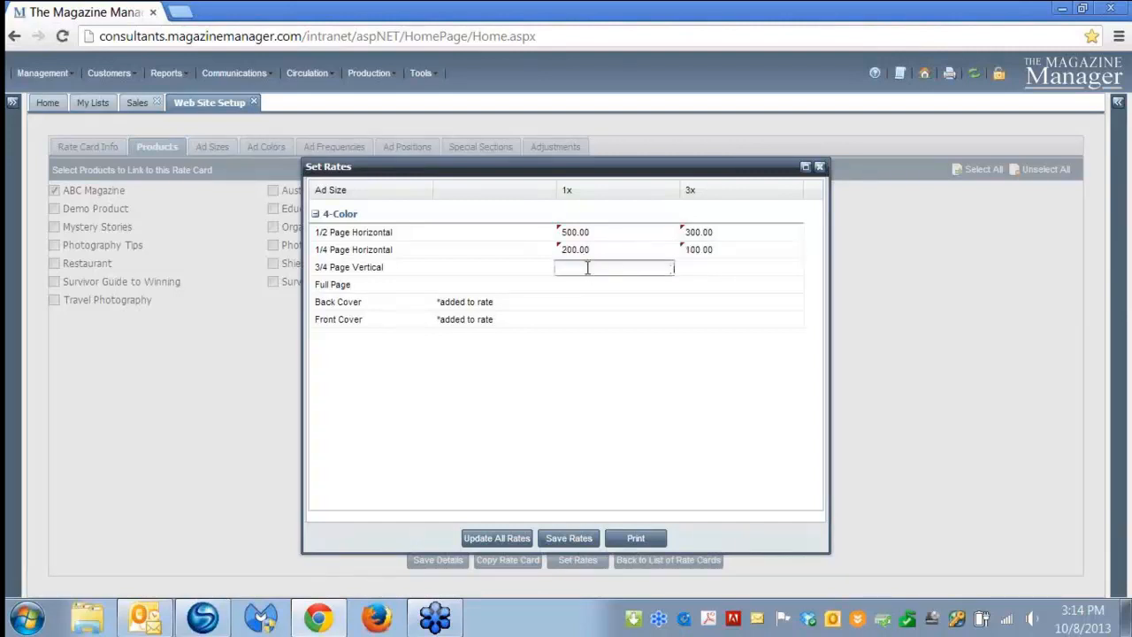
type("100")
key("Tab")
type("50")
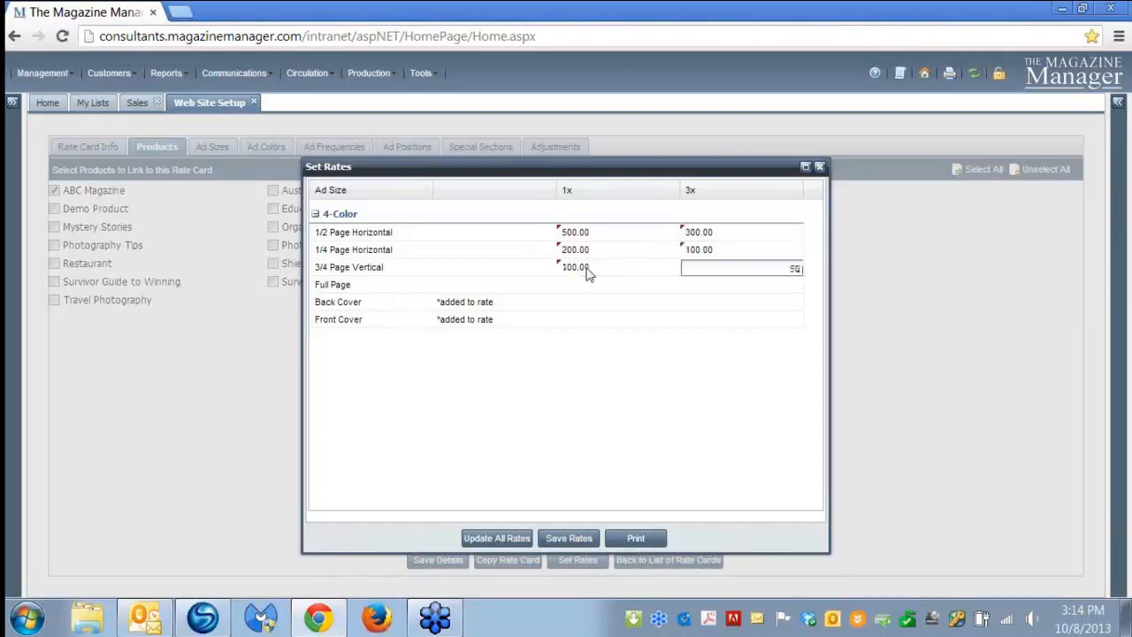
key("Tab")
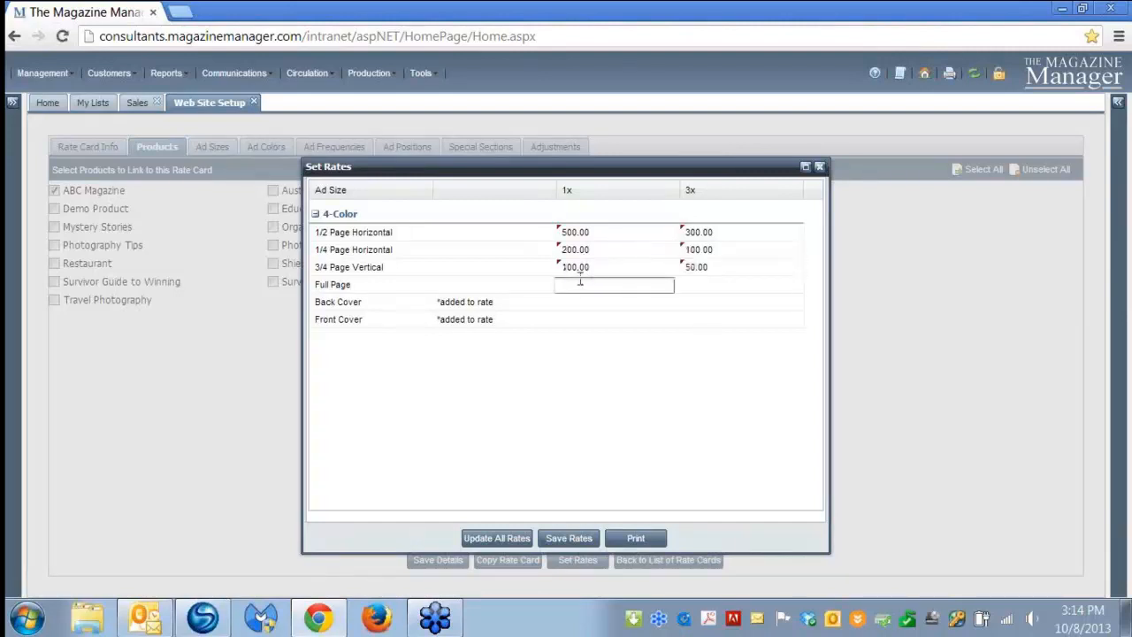
Set the Full Page rates to 1000 for 1x and 800 for 3x.
type("1000")
key("Tab")
type("80")
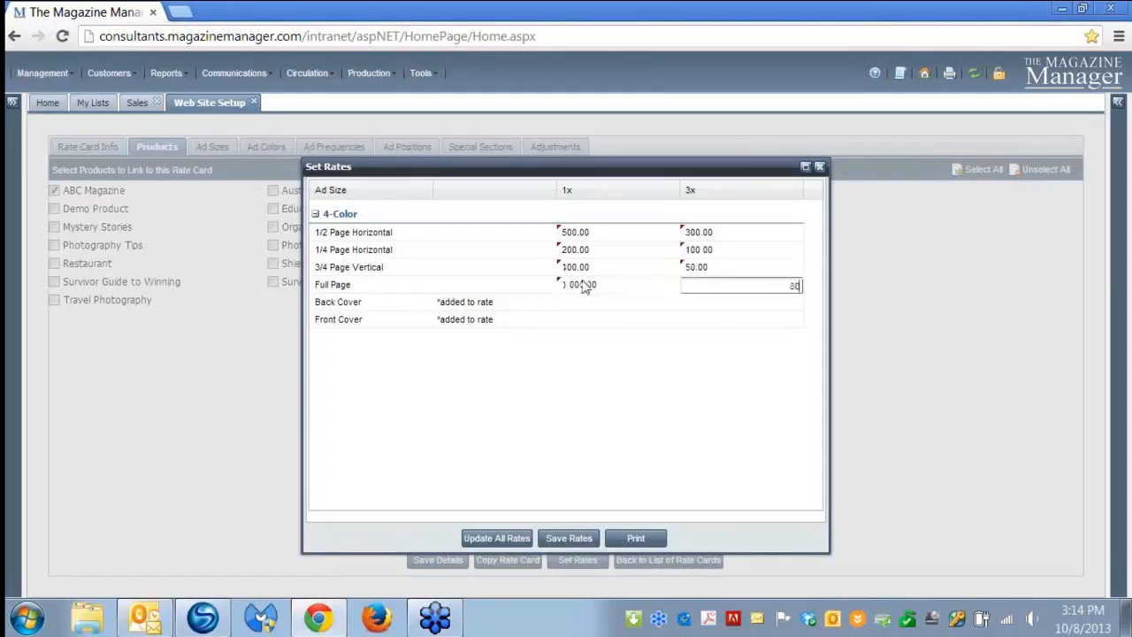
type("0")
key("Tab")
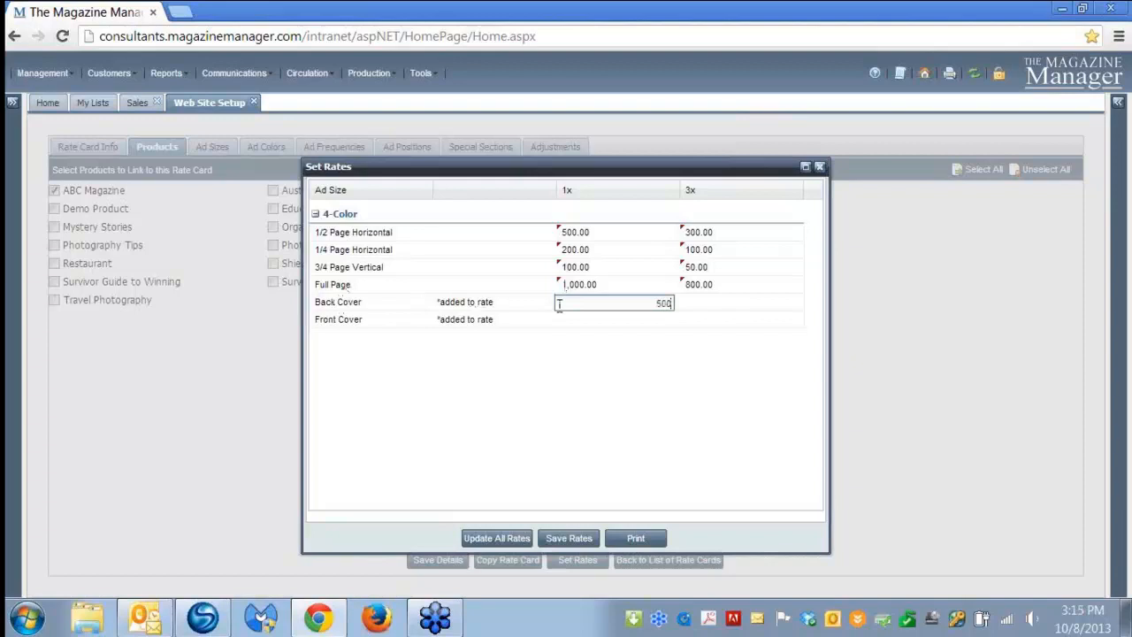
Set the Back Cover added rates to 500 for both 1x and 3x.
key("Tab")
type("5")
key("Tab")
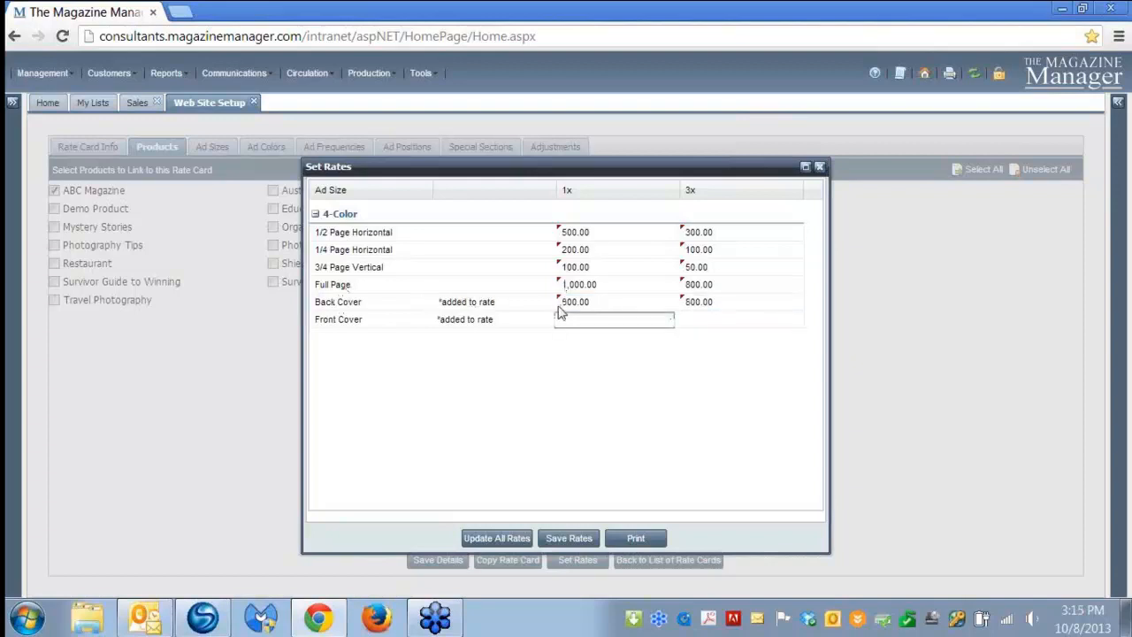
Set the Front Cover added rates to 500 for 1x and 800 for 3x, and save the print rate card's rates.
type("500")
key("Tab")
type("800")
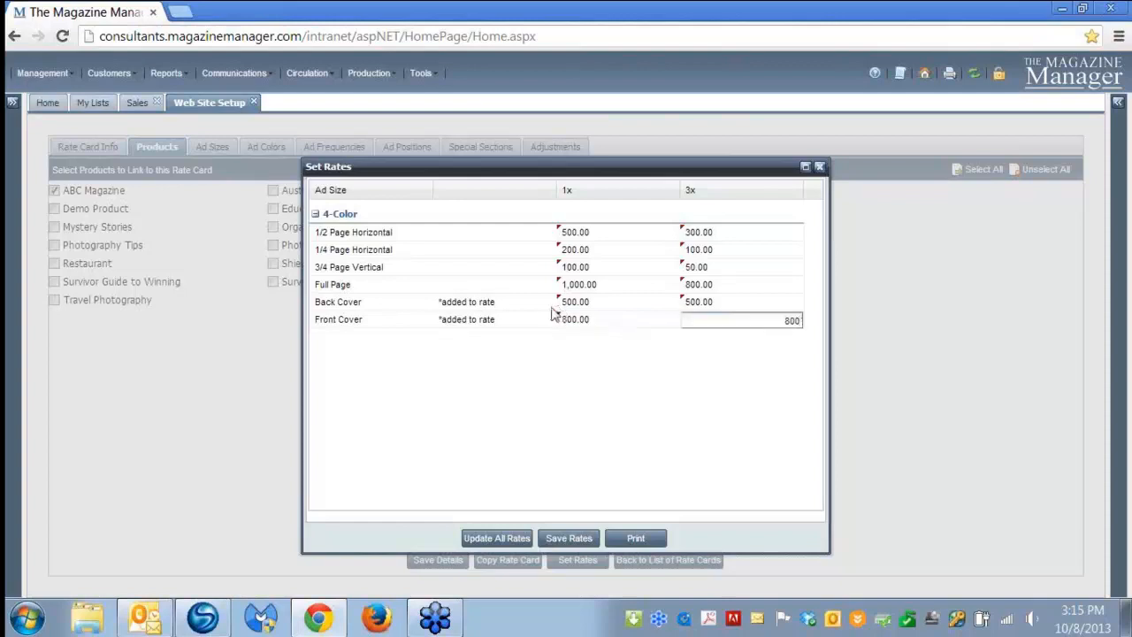
left_click(605, 370)
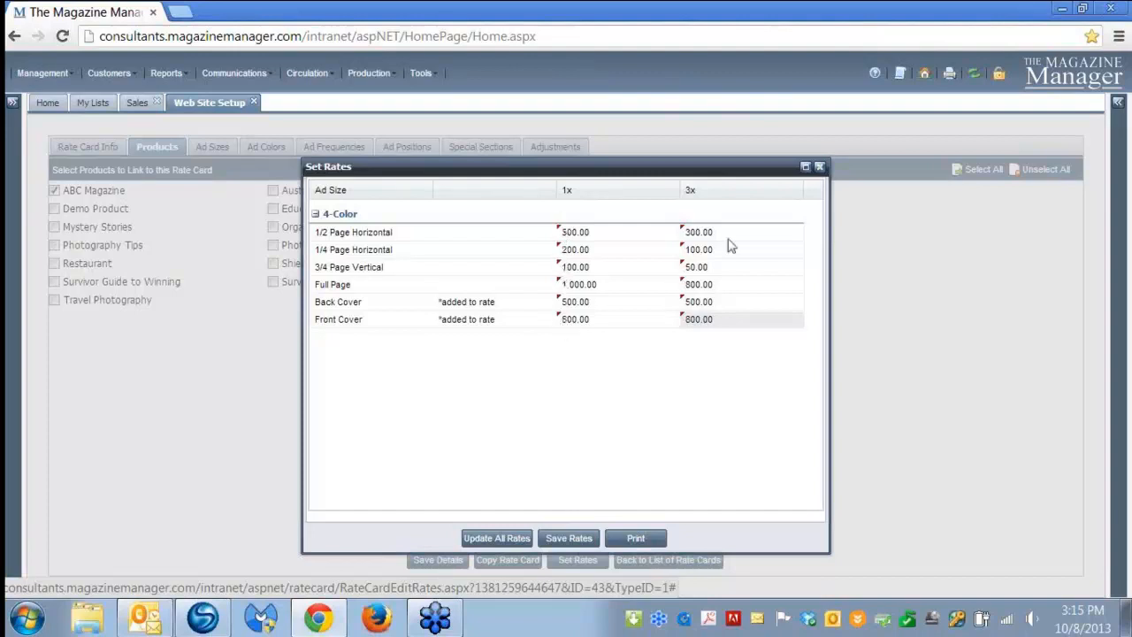
left_click(559, 539)
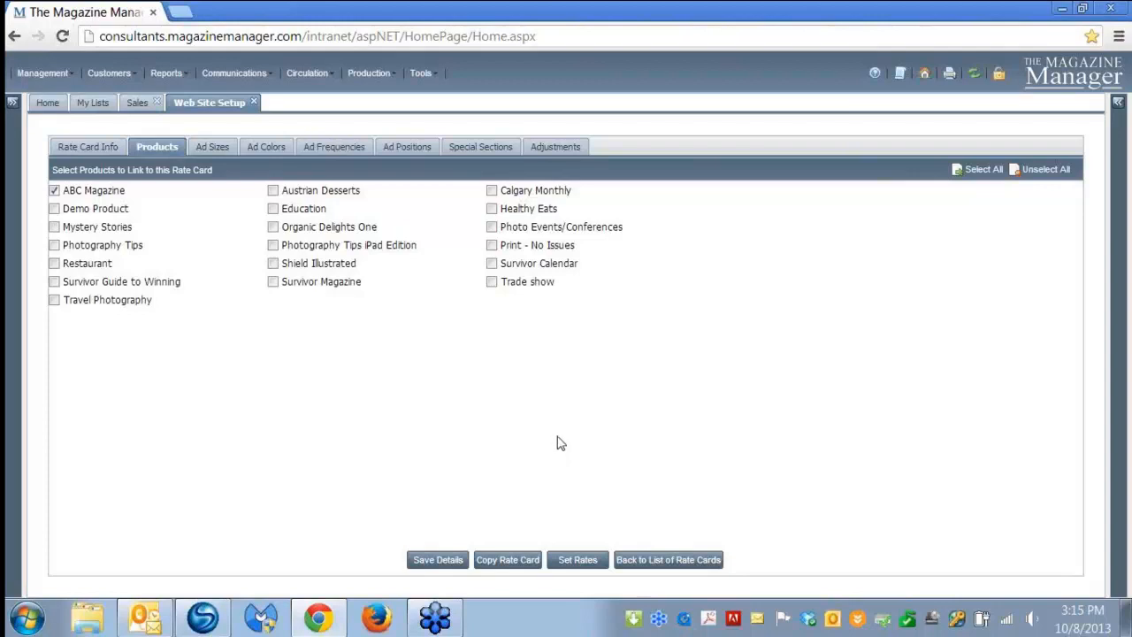
left_click(655, 561)
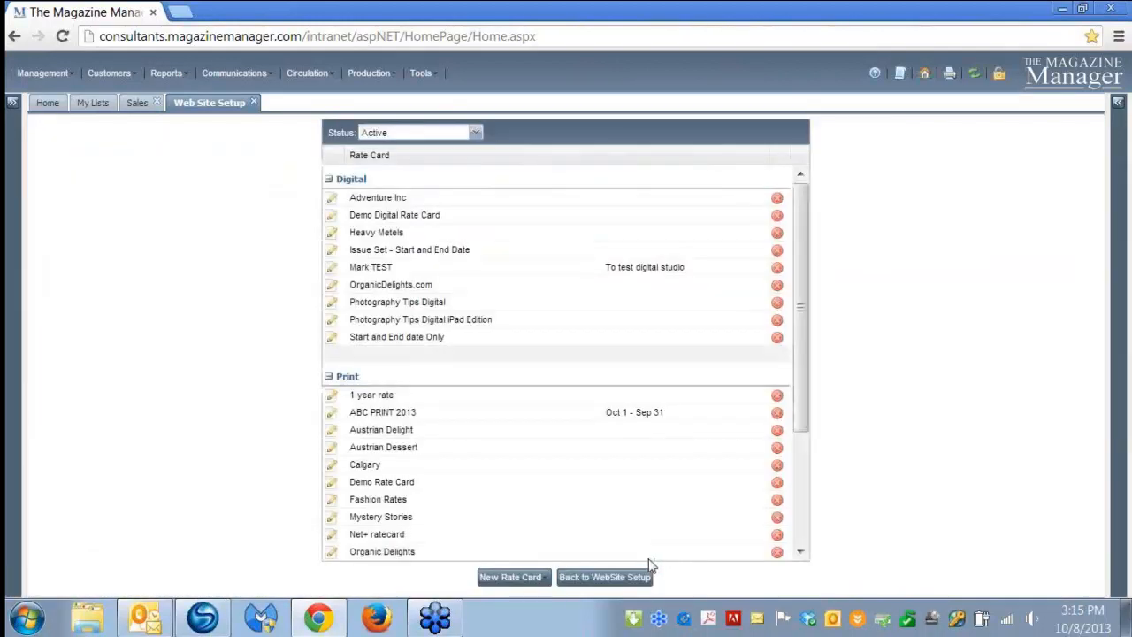
Add an active digital product named ABC Online with the No Issues schedule and save it.
scroll(533, 392, "down", 1)
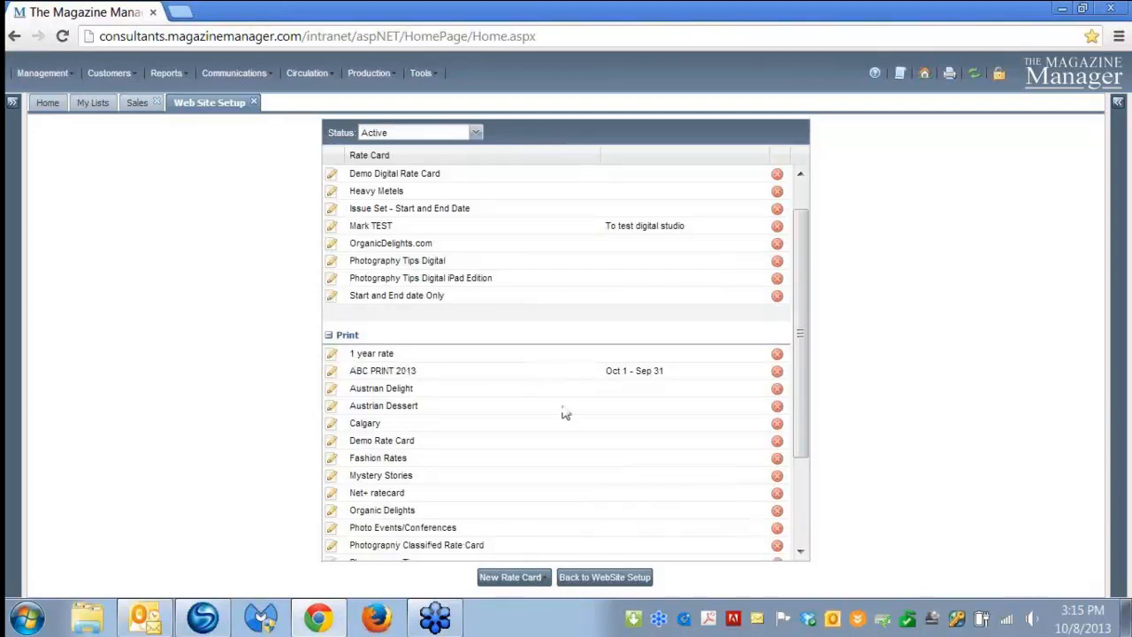
left_click(599, 578)
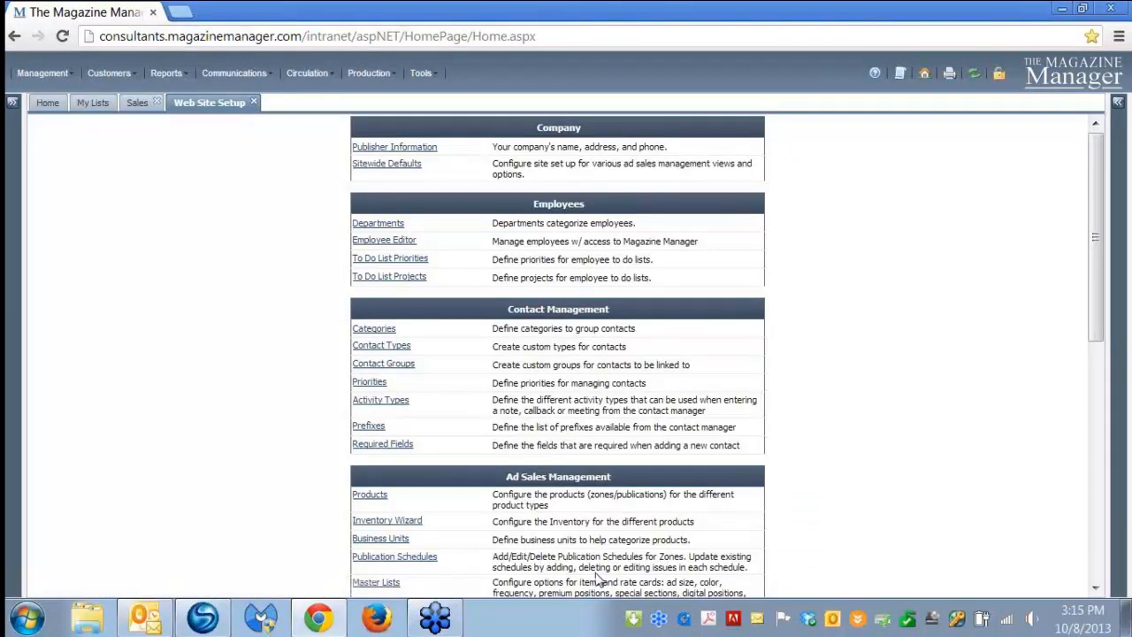
scroll(951, 461, "down", 3)
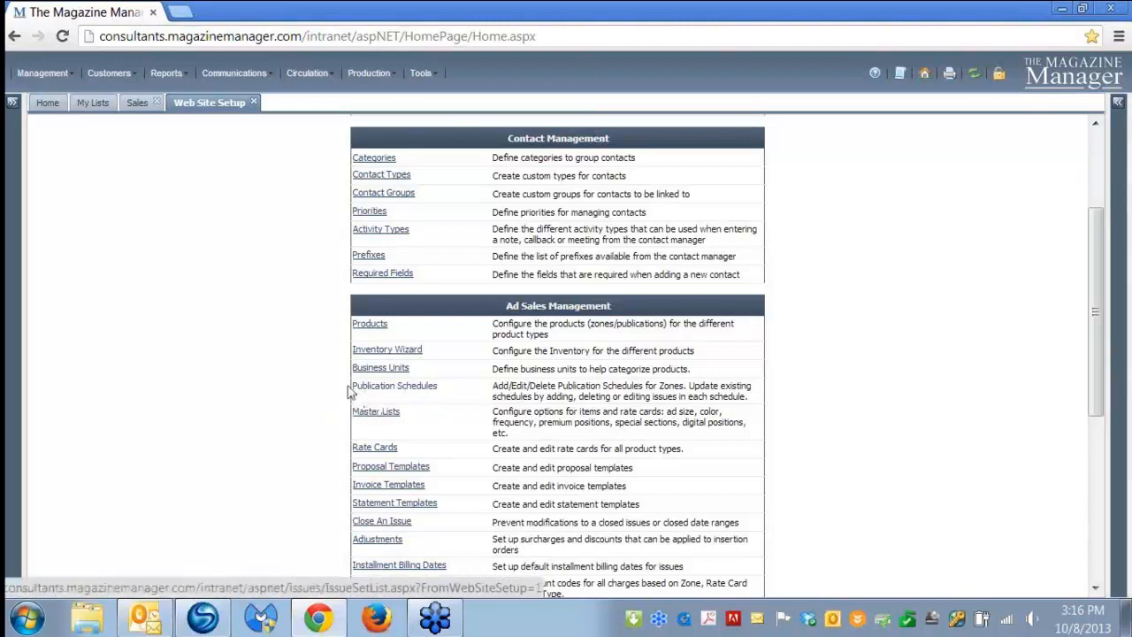
left_click(366, 326)
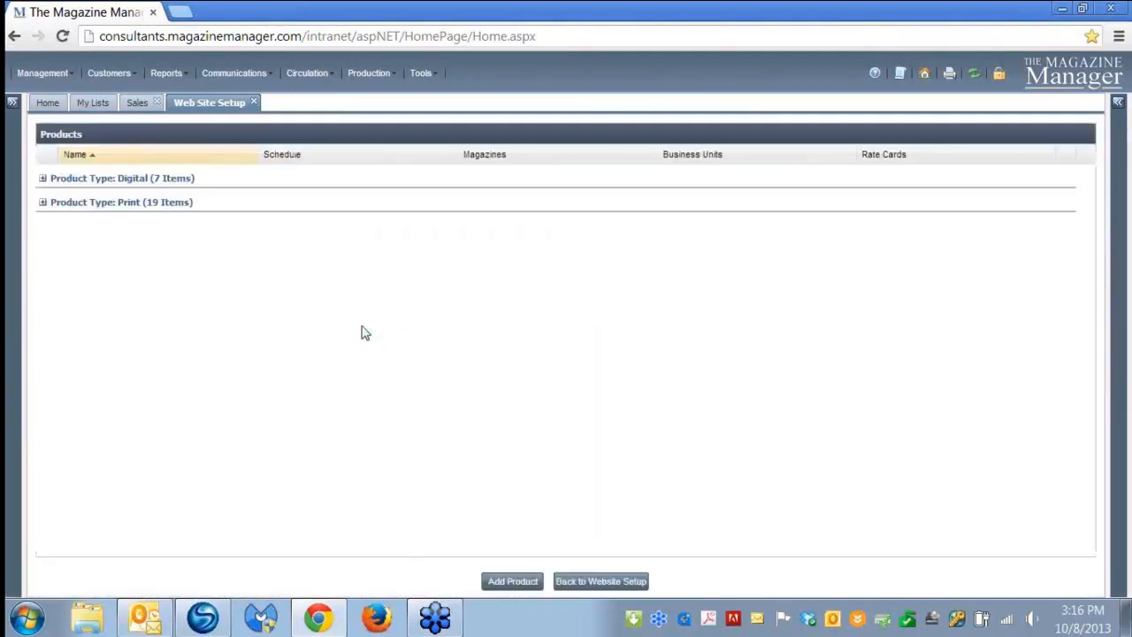
left_click(513, 581)
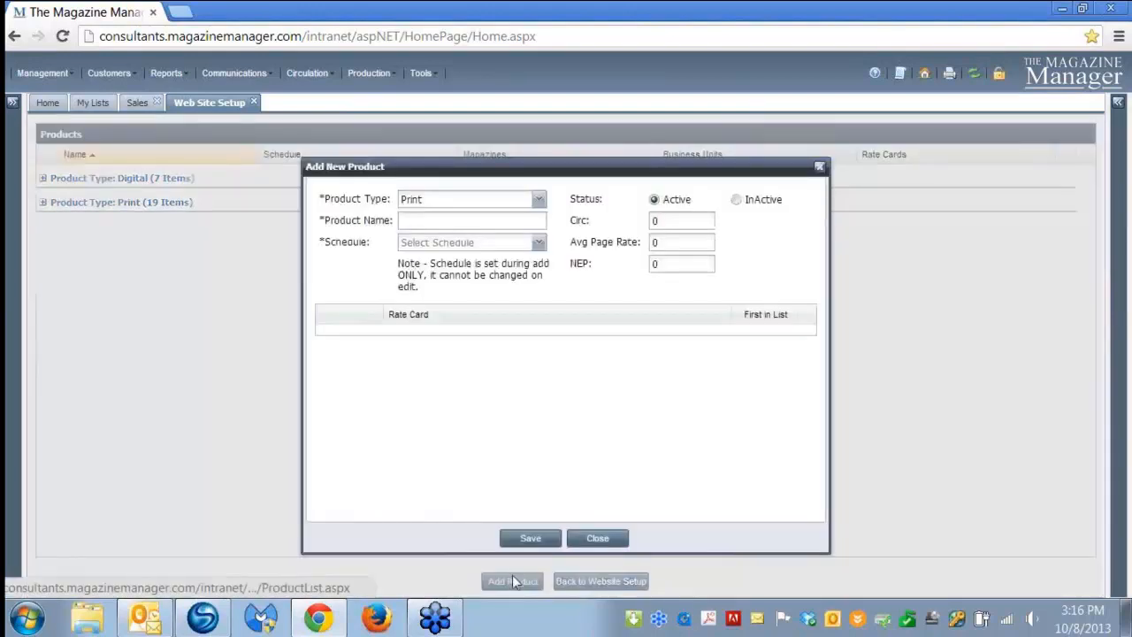
left_click(540, 201)
left_click(470, 219)
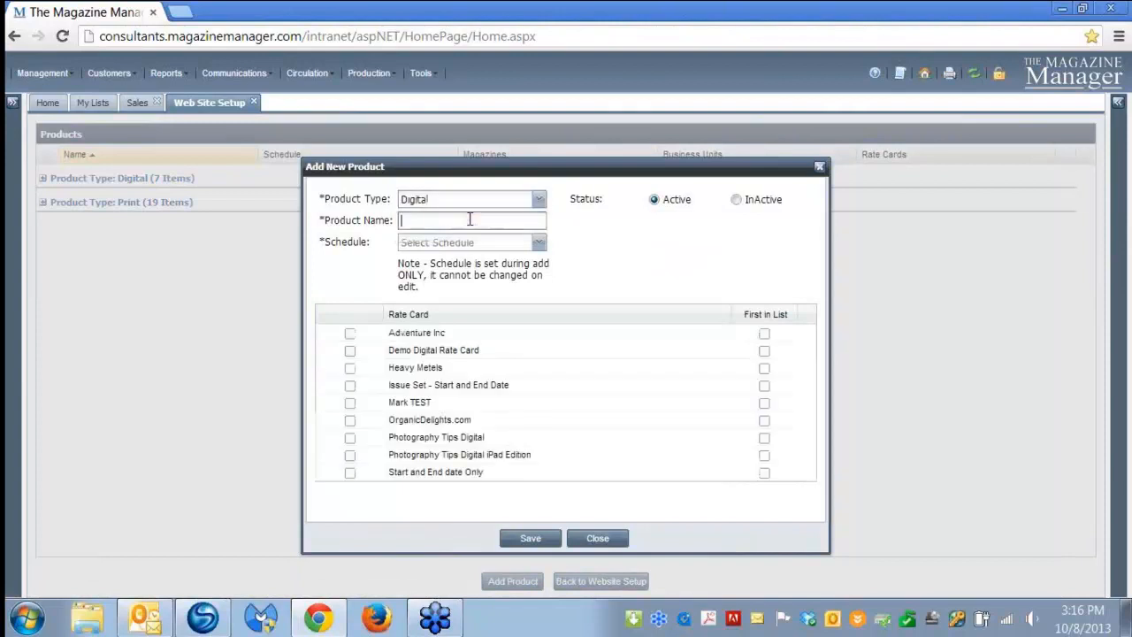
type("ABC Online")
left_click(538, 244)
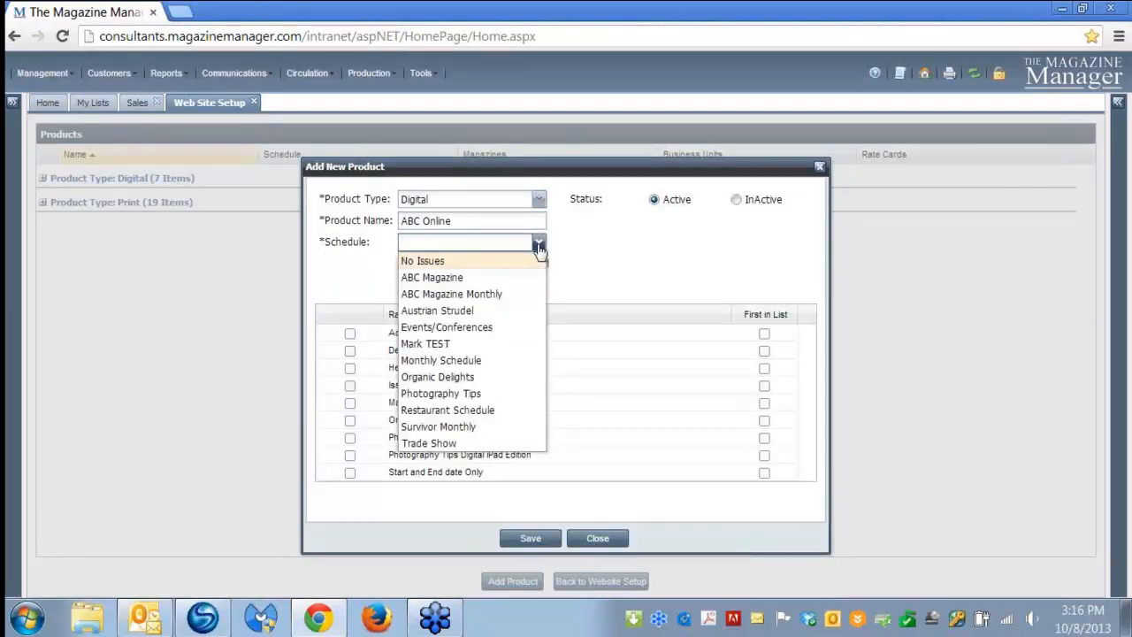
left_click(443, 262)
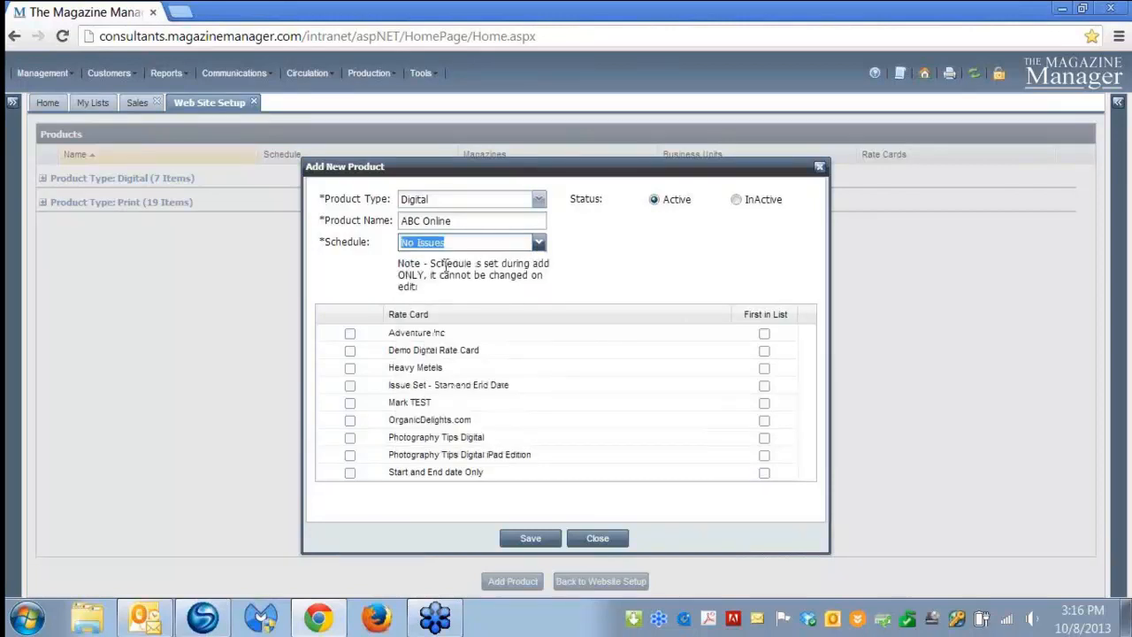
left_click(529, 540)
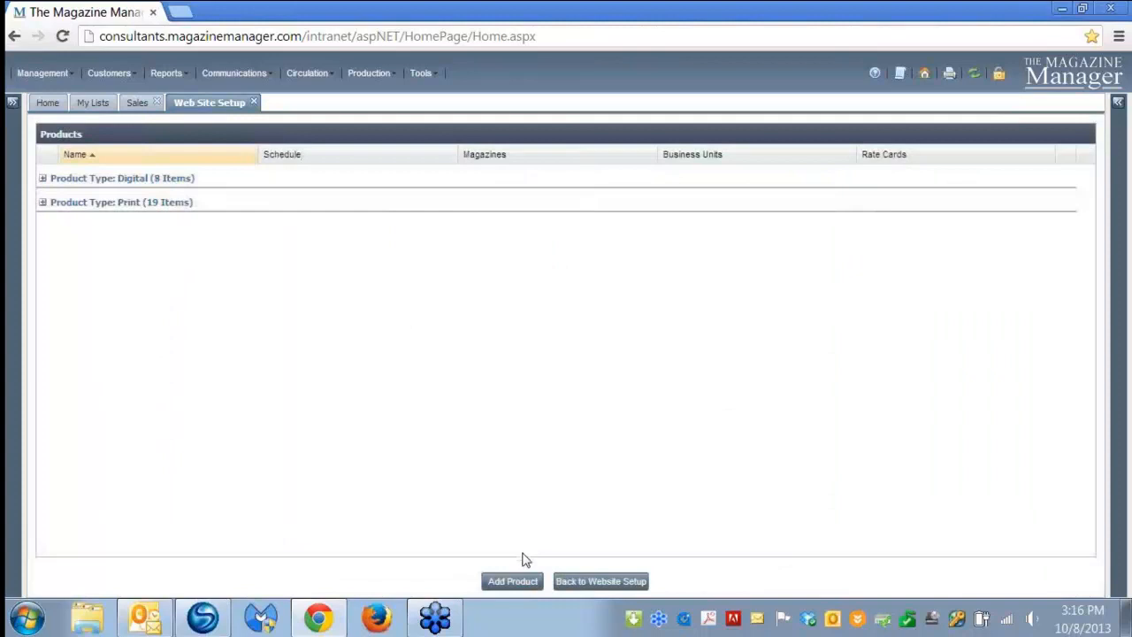
Create a new digital rate card named ABC Online 2013.
left_click(583, 585)
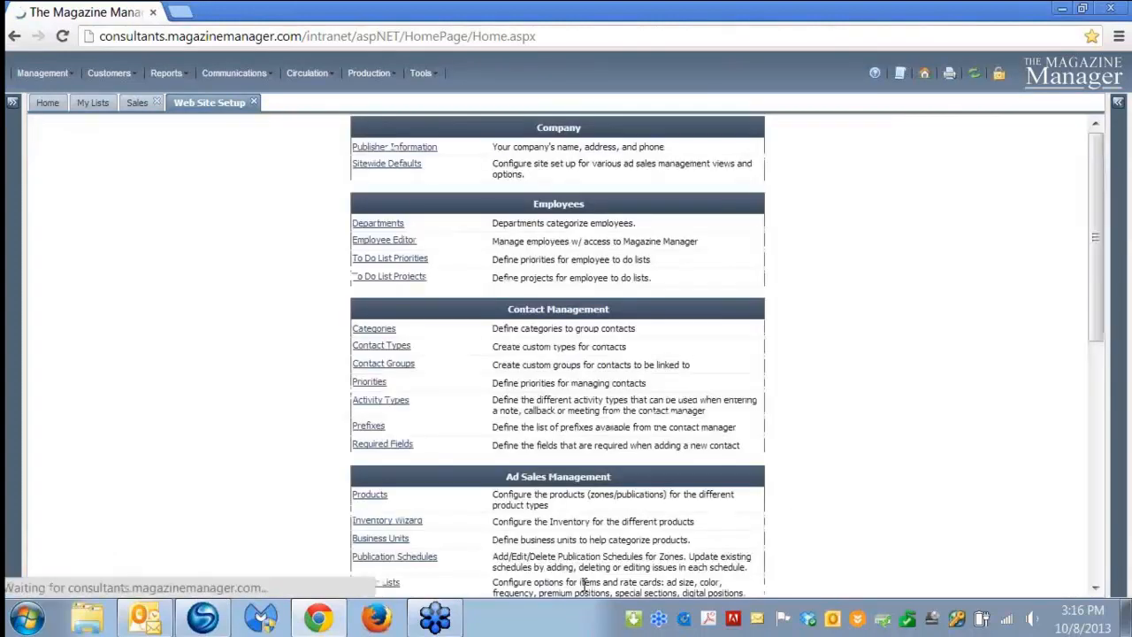
scroll(521, 553, "down", 3)
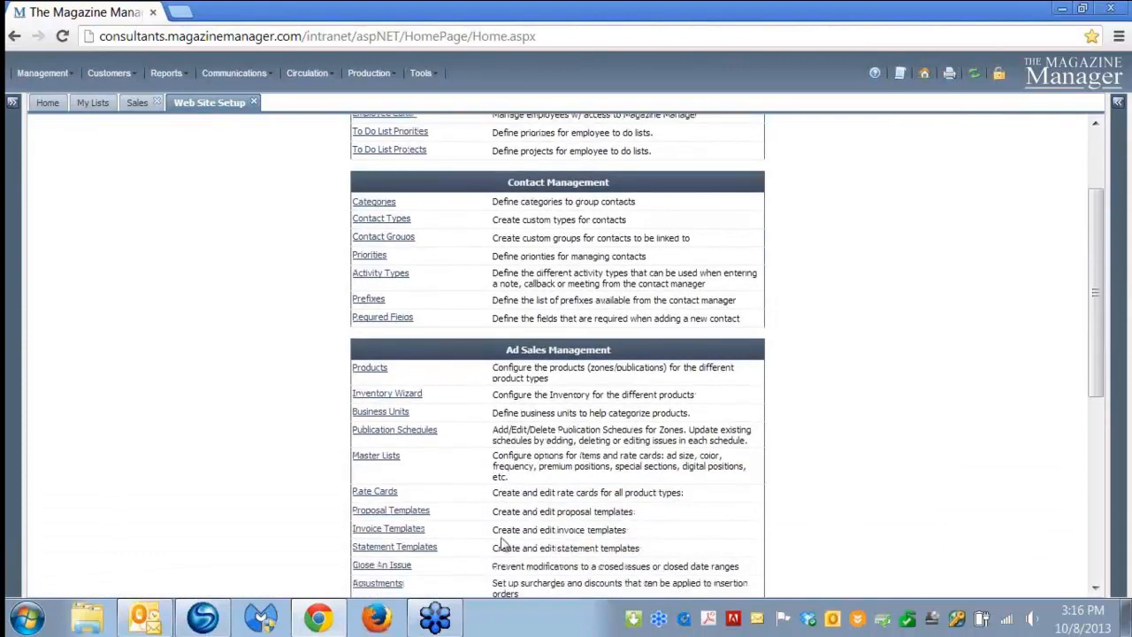
left_click(383, 494)
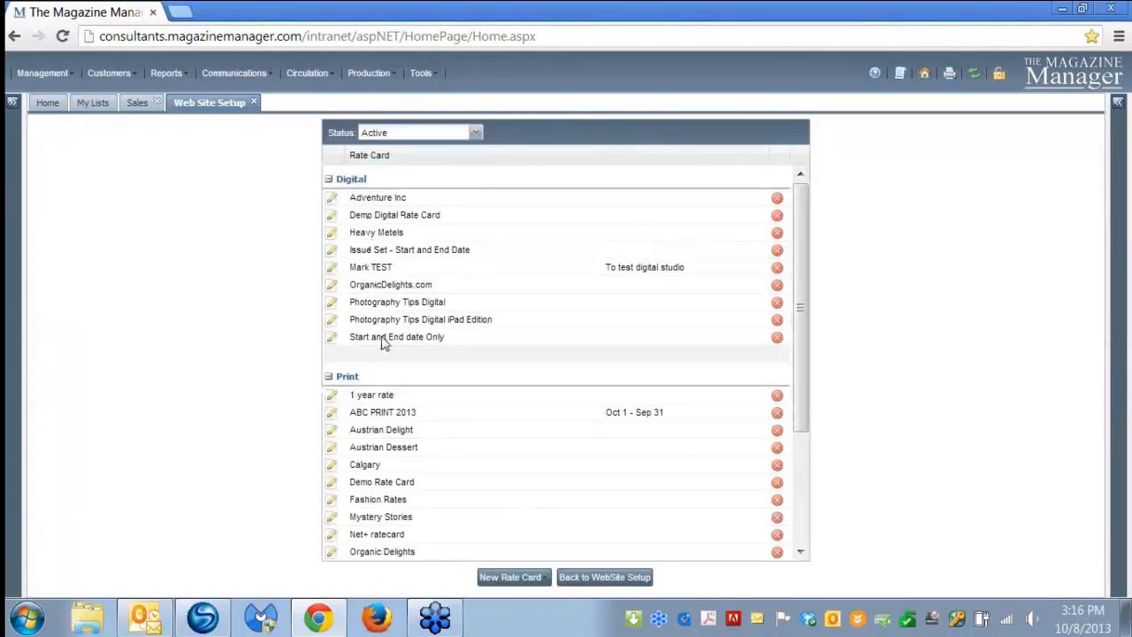
left_click(499, 578)
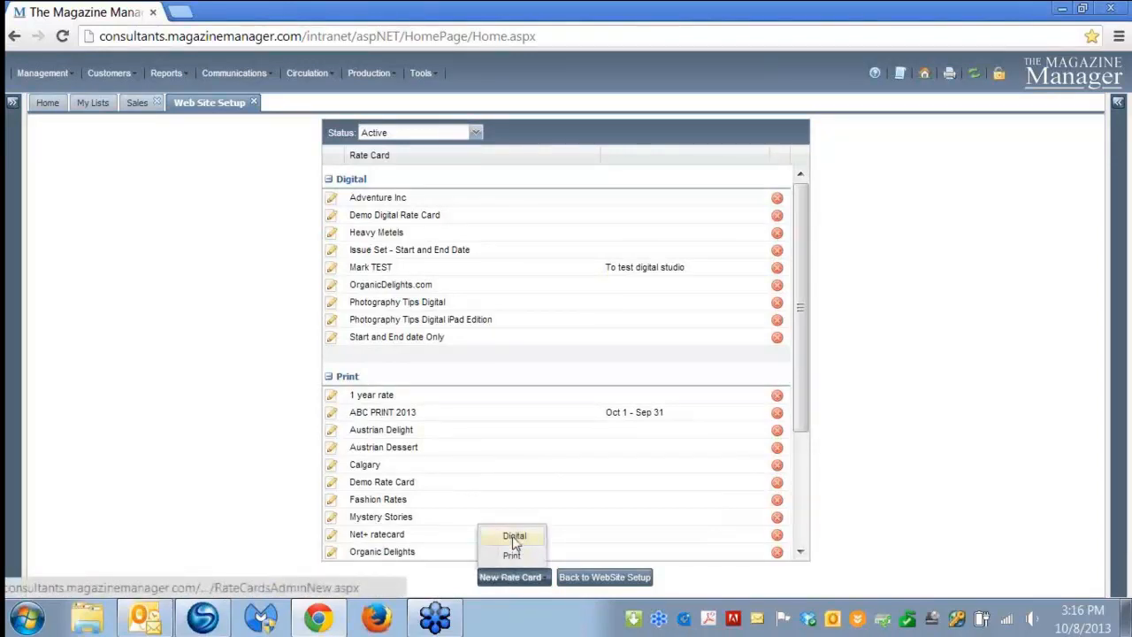
left_click(514, 537)
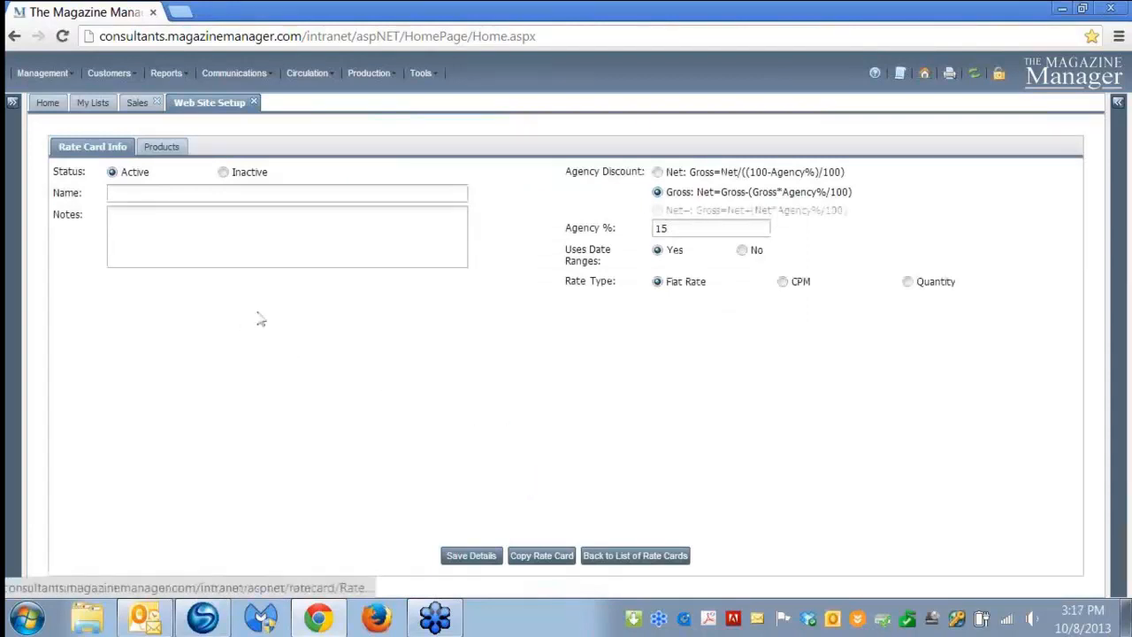
left_click(163, 191)
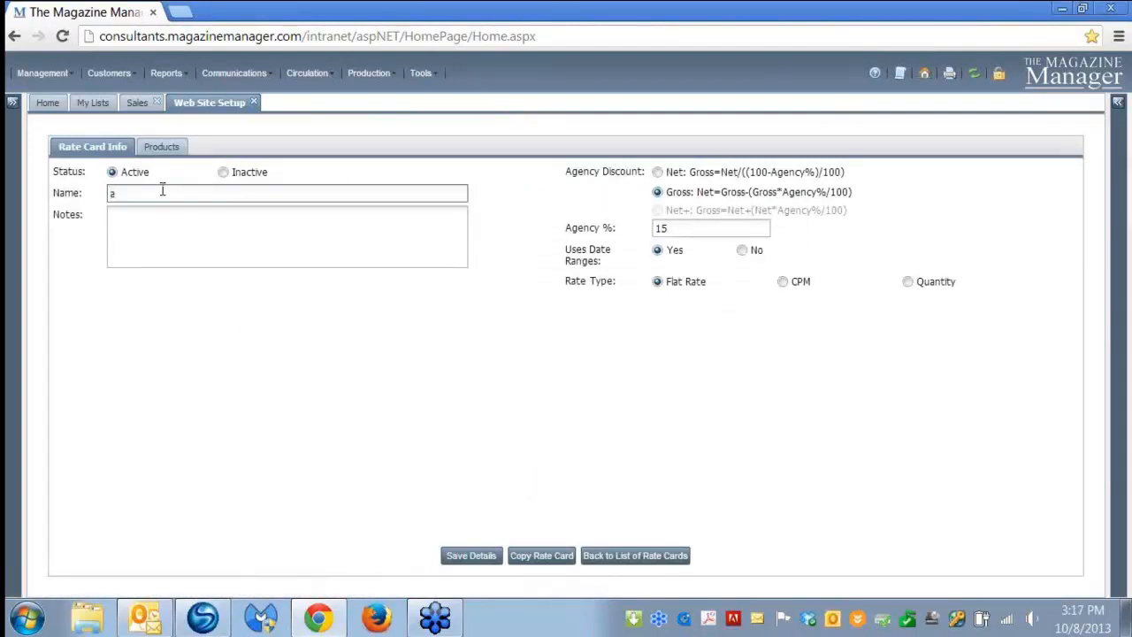
type("ABC Online 2013")
Link the ABC Online product to the digital rate card and save its details.
left_click(162, 147)
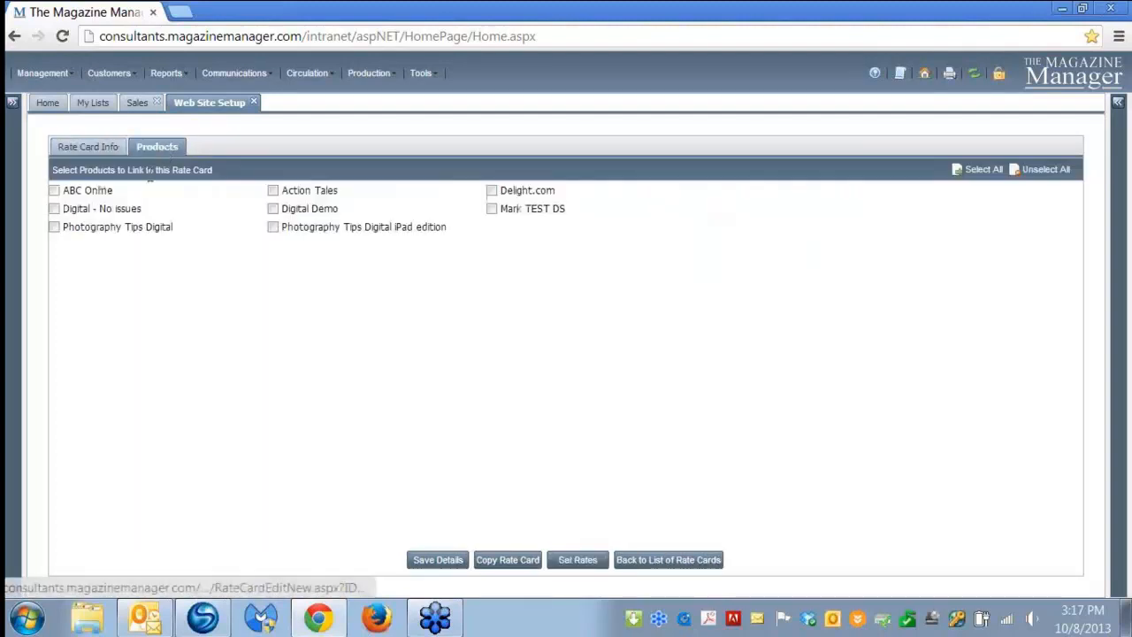
left_click(55, 192)
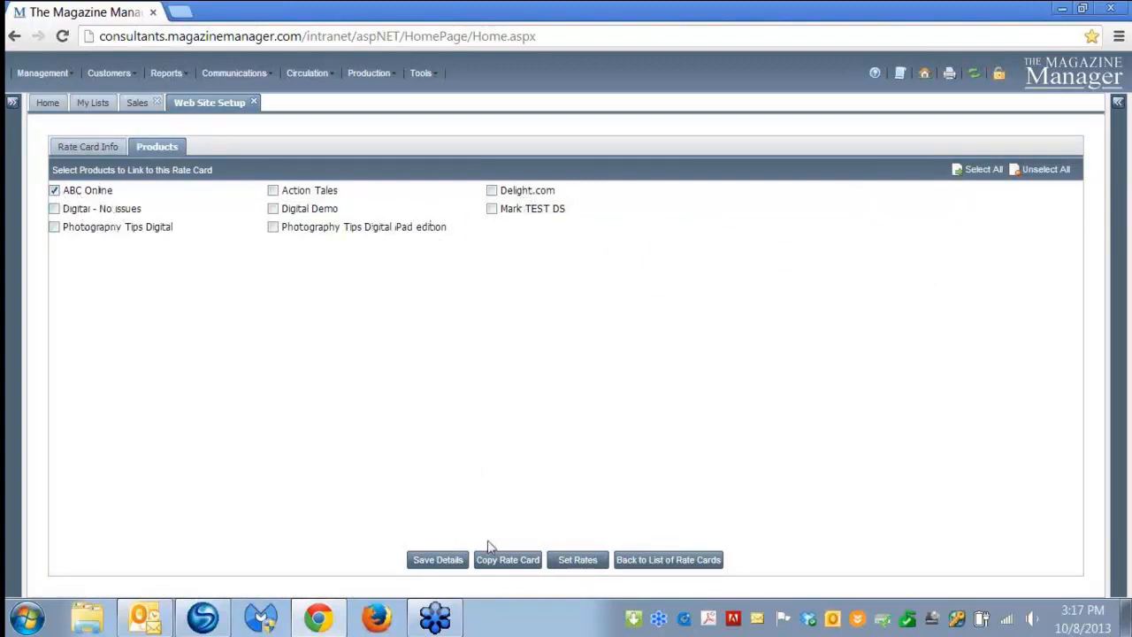
left_click(437, 561)
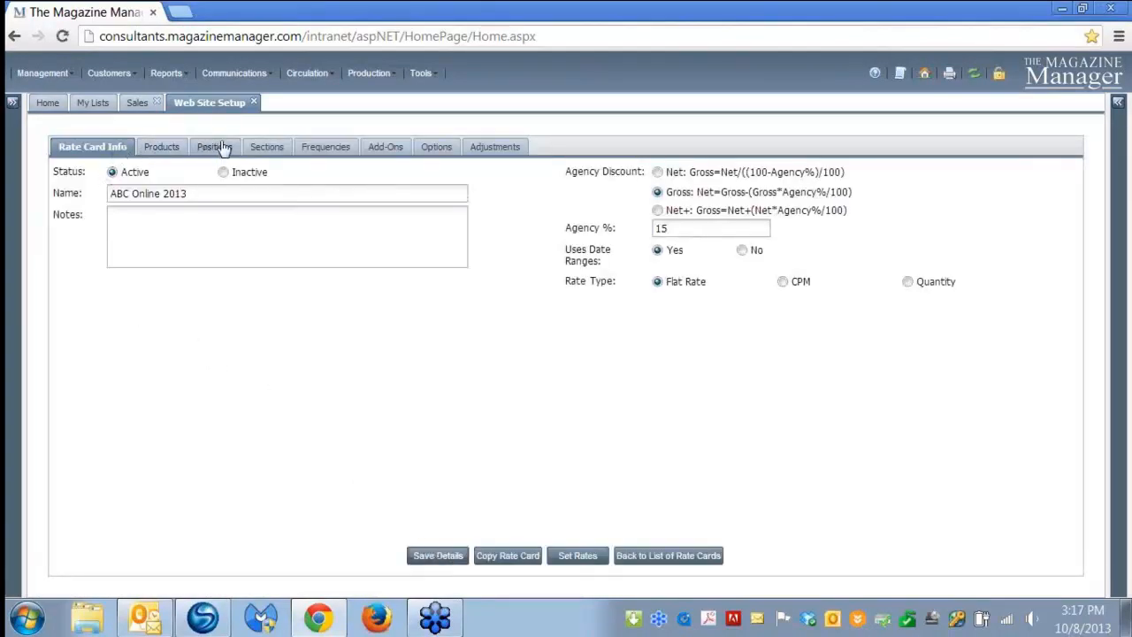
Add the Banner and Leaderboard positions to the ABC Online 2013 rate card.
left_click(217, 148)
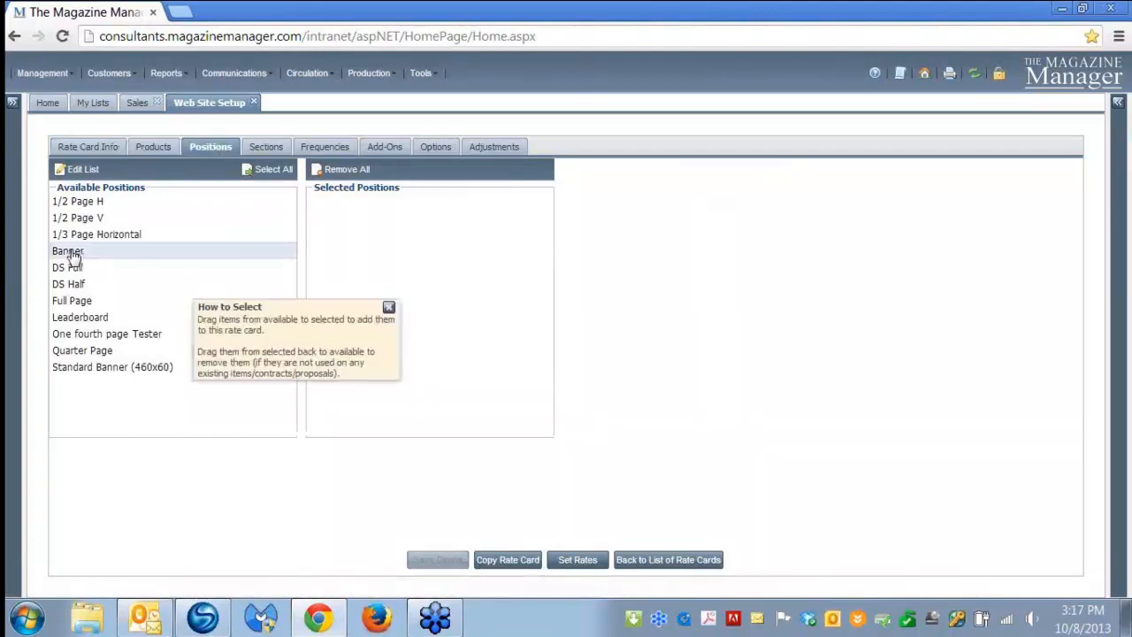
left_click_drag(73, 254, 339, 238)
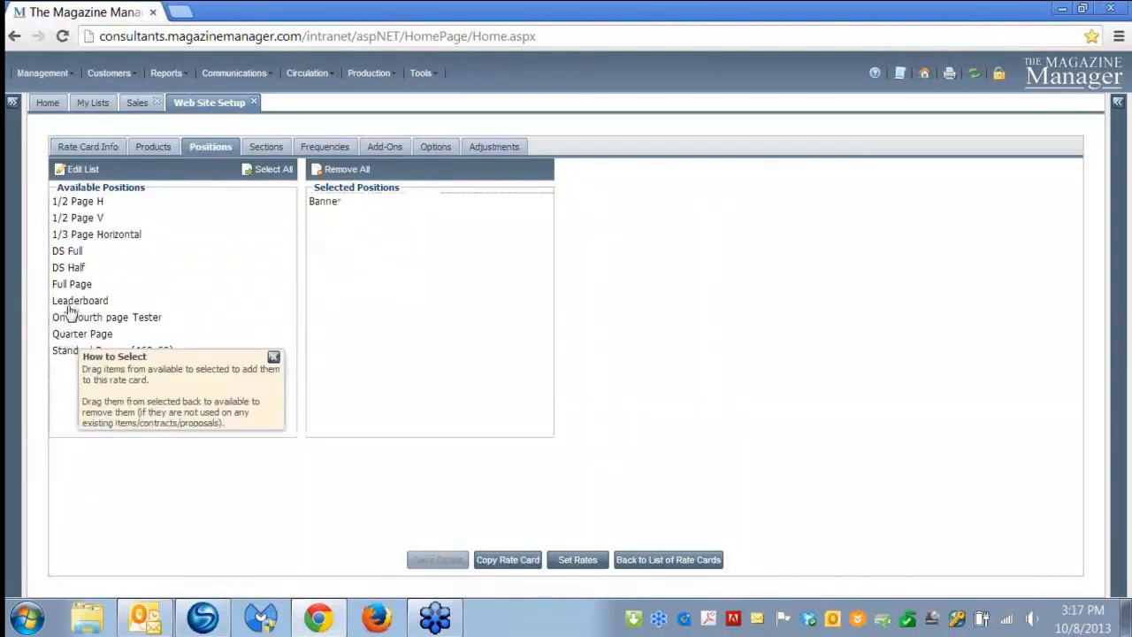
left_click_drag(71, 309, 336, 256)
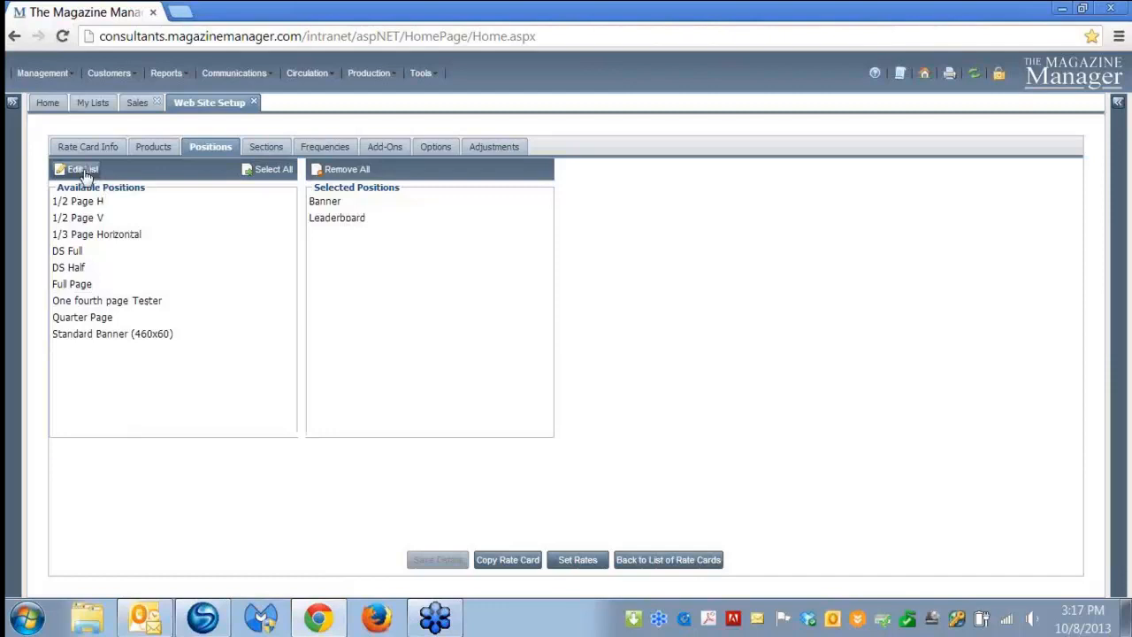
left_click(266, 149)
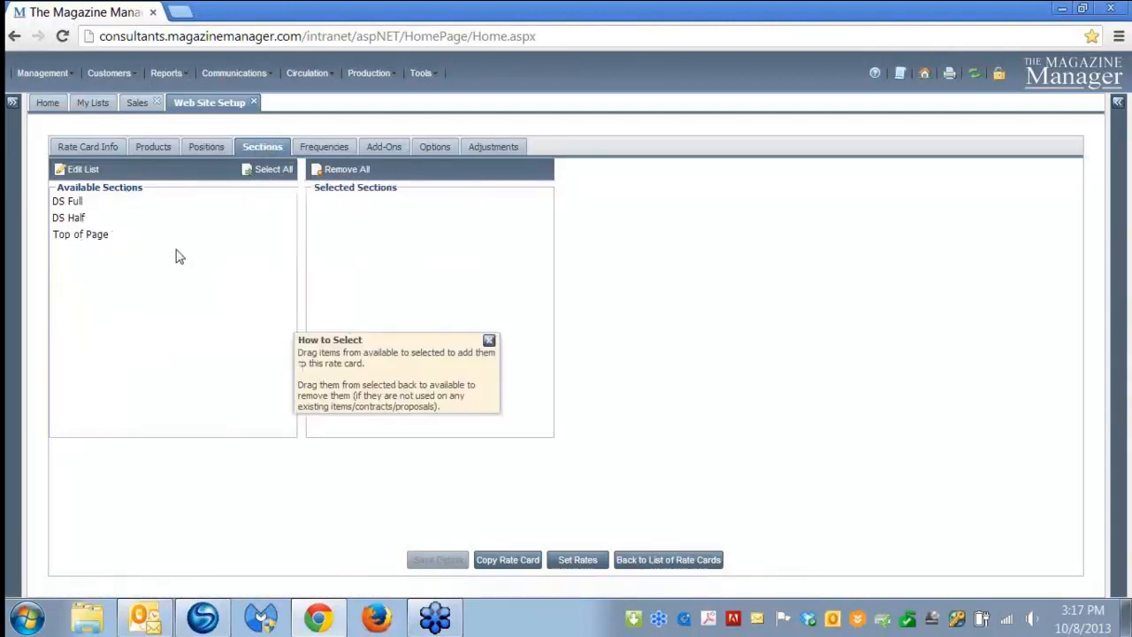
left_click(320, 148)
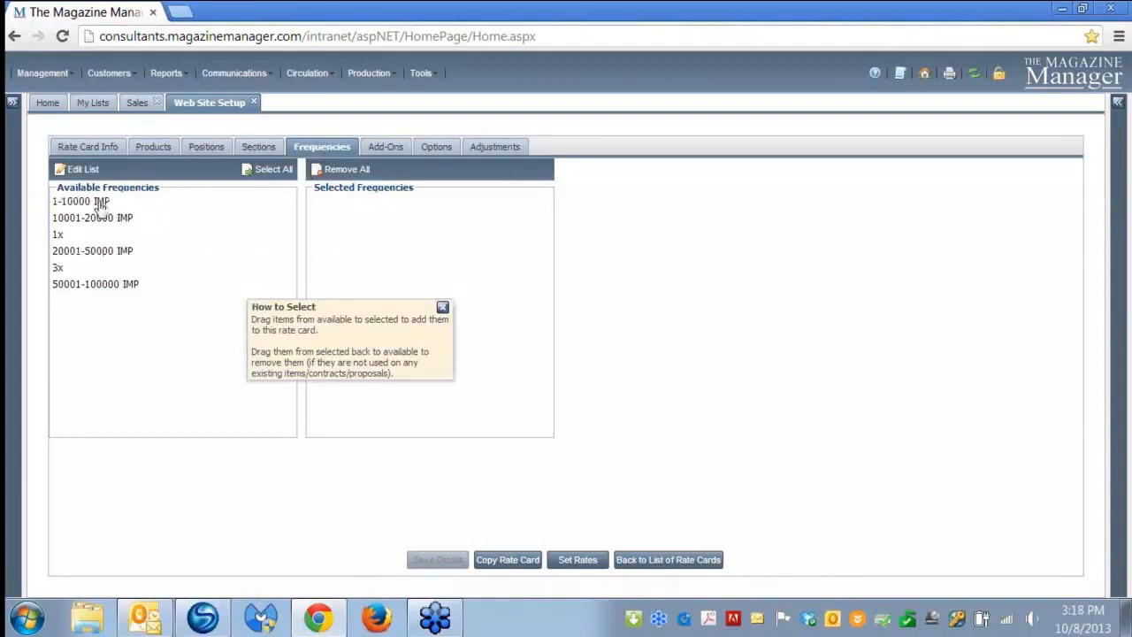
left_click_drag(100, 206, 314, 259)
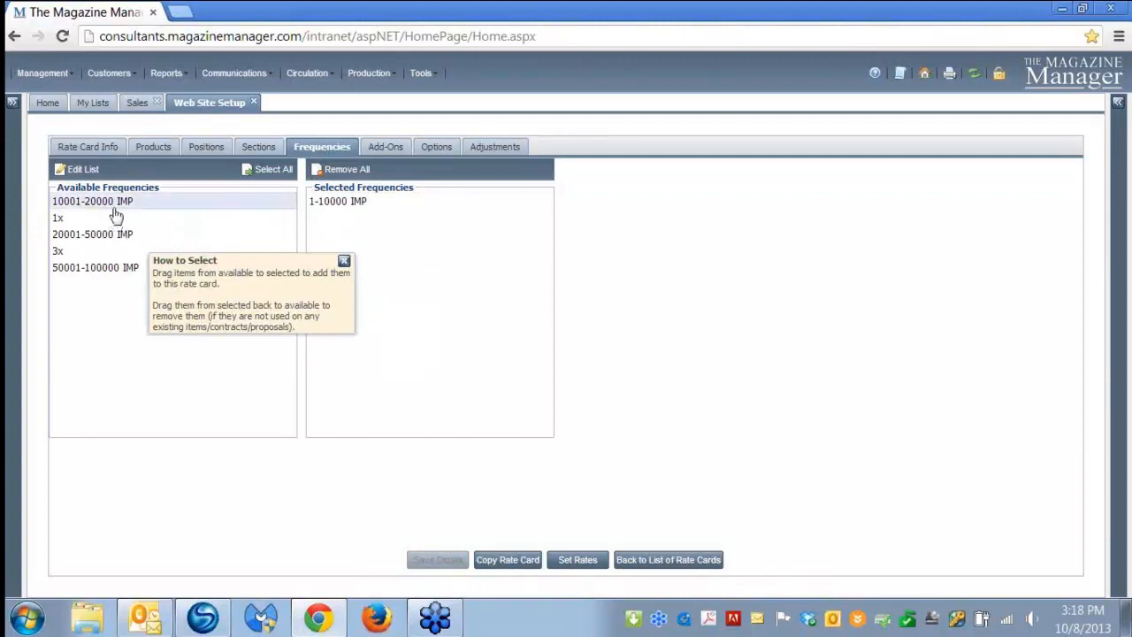
left_click_drag(115, 213, 343, 258)
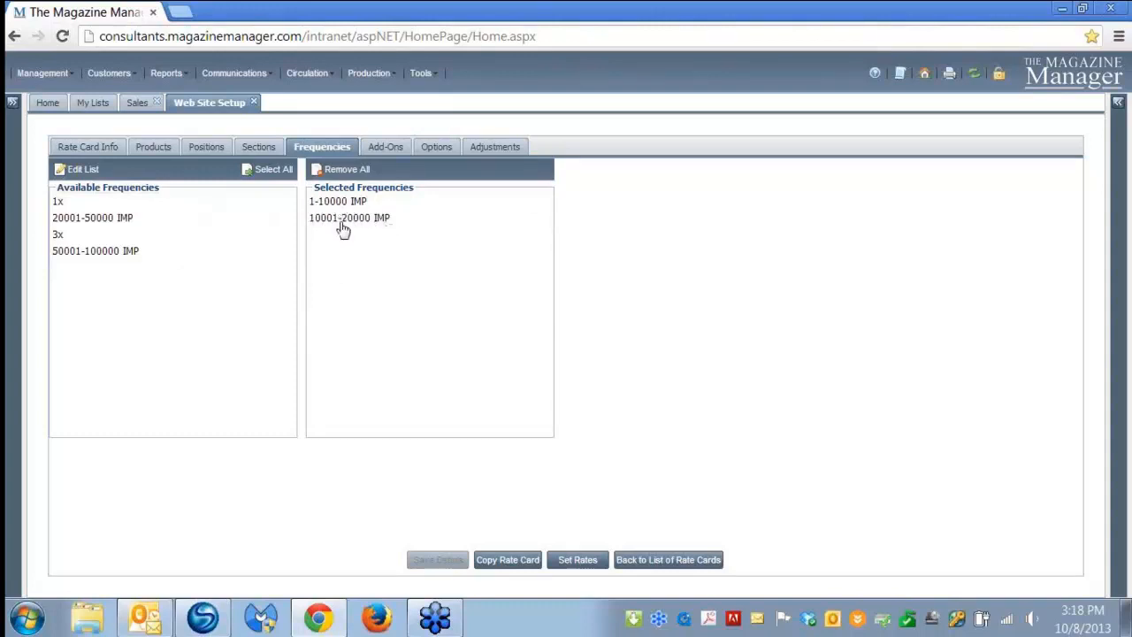
Add the Top Banner add-on to the digital rate card.
left_click(386, 149)
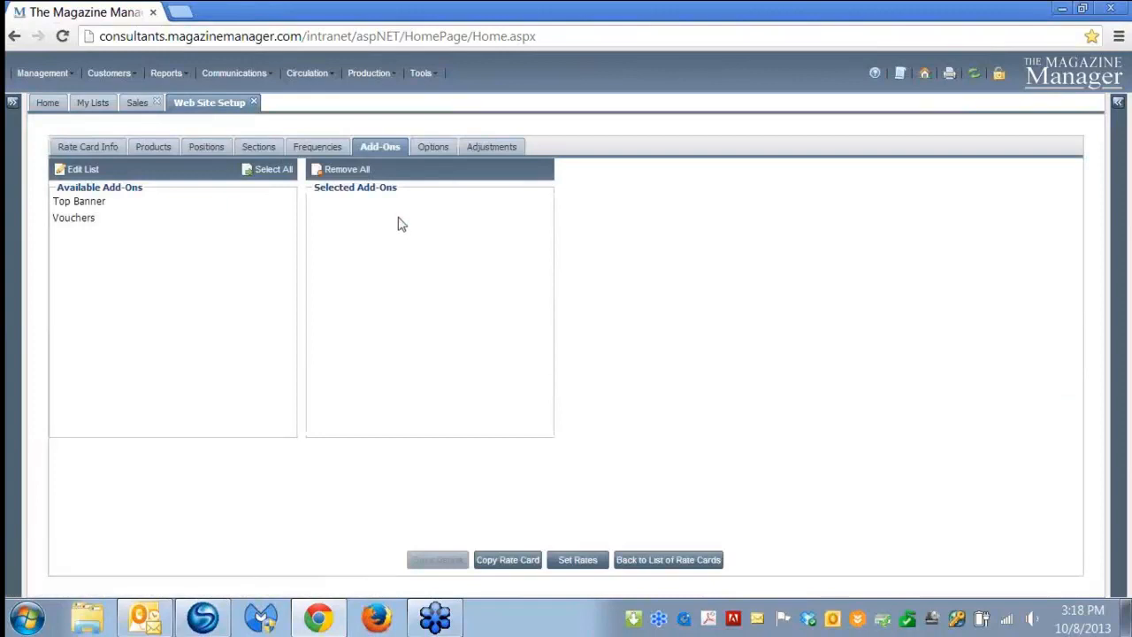
mouse_move(159, 285)
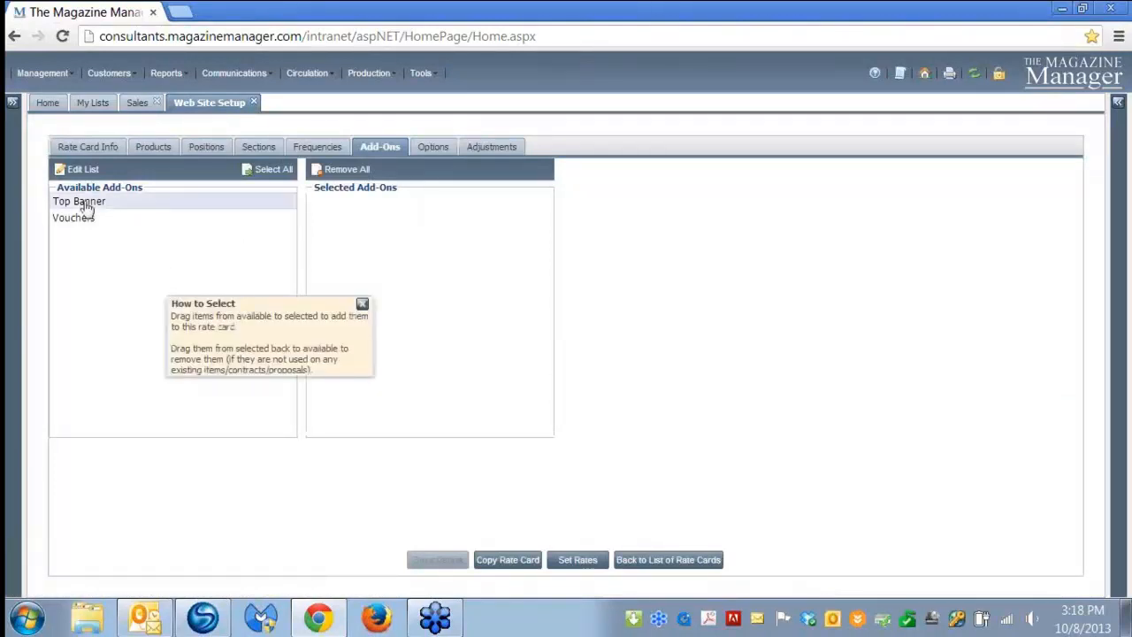
left_click_drag(86, 205, 409, 230)
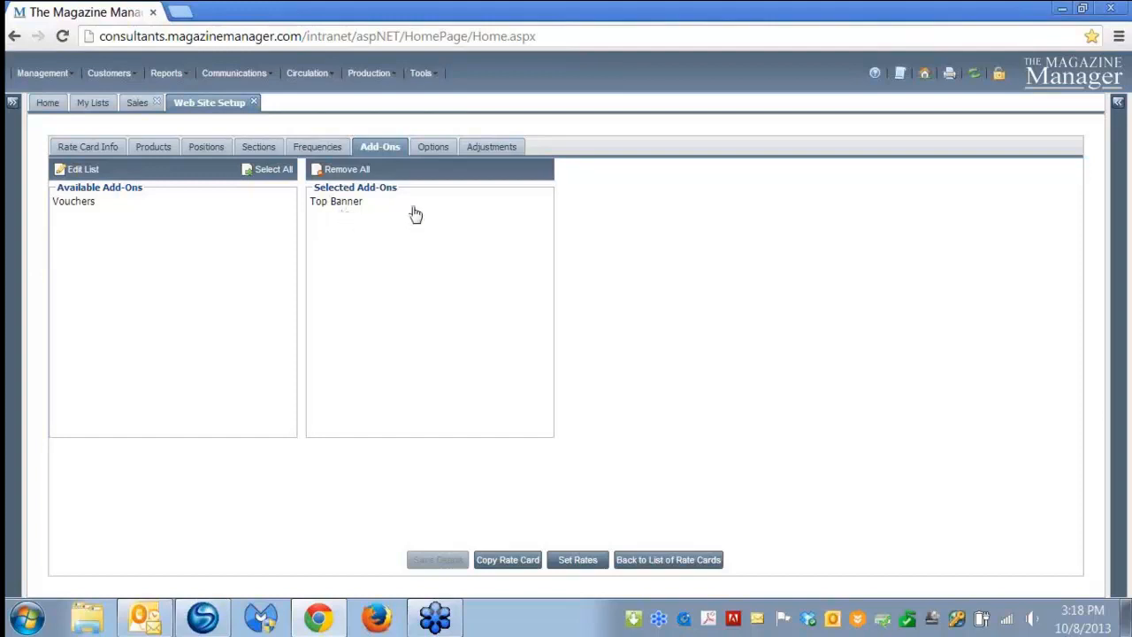
Review the options and adjustments available for the digital rate card, and return to its linked products.
left_click(434, 148)
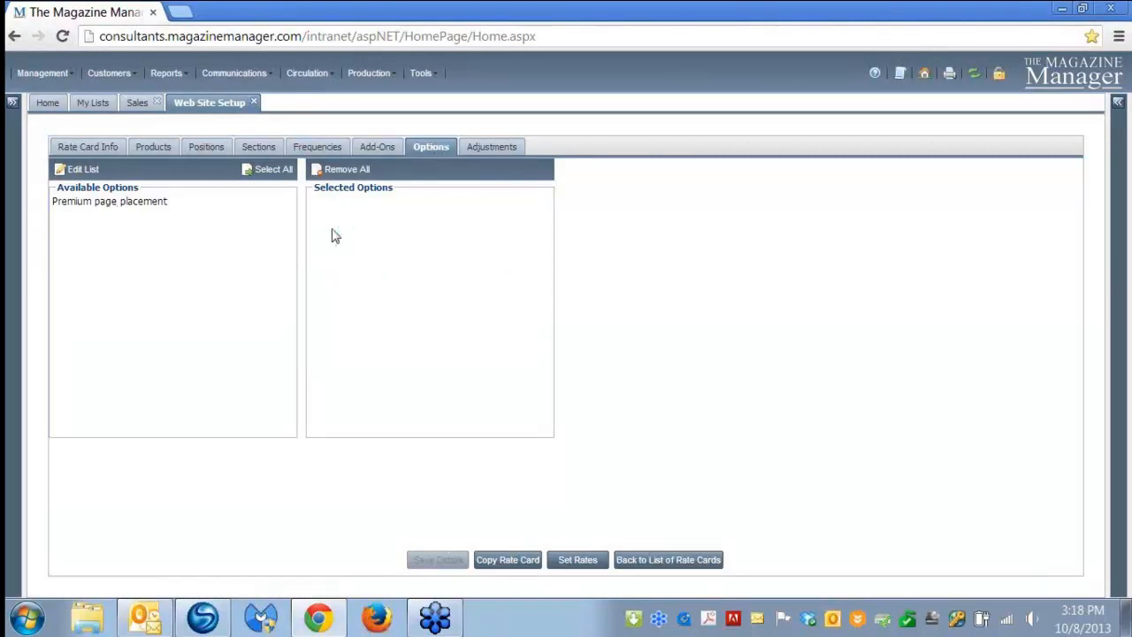
left_click(486, 148)
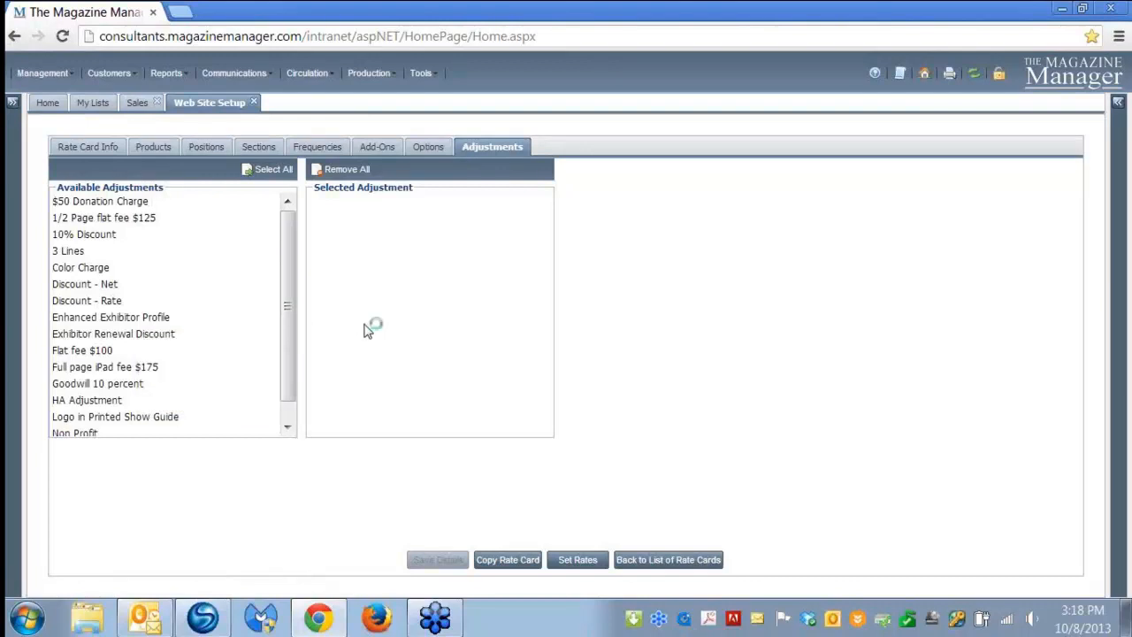
left_click(155, 149)
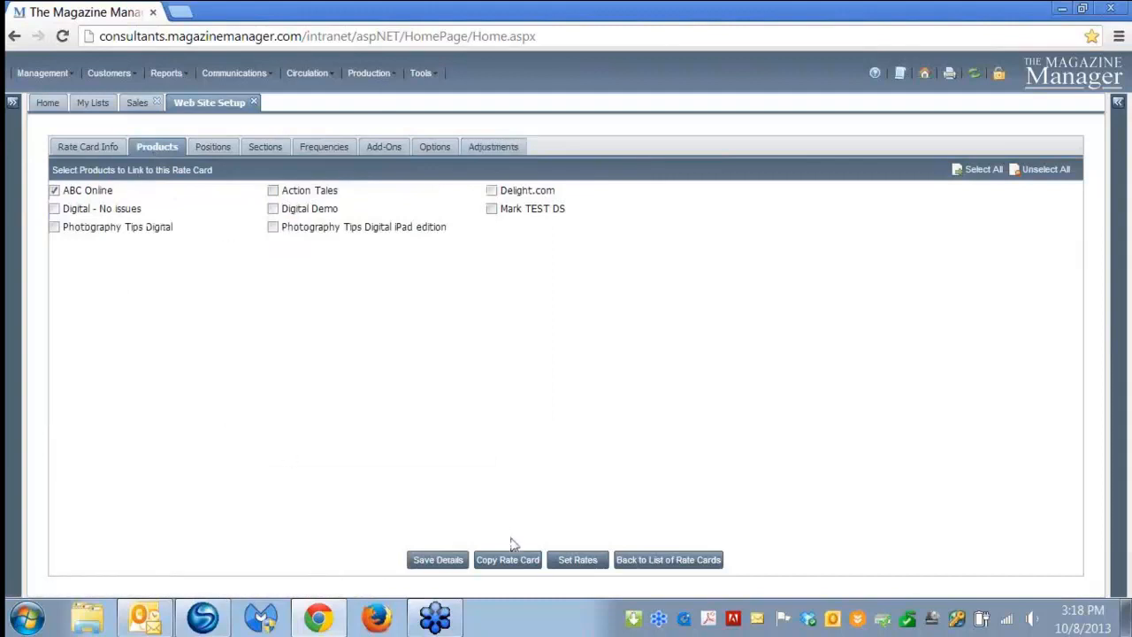
left_click(428, 562)
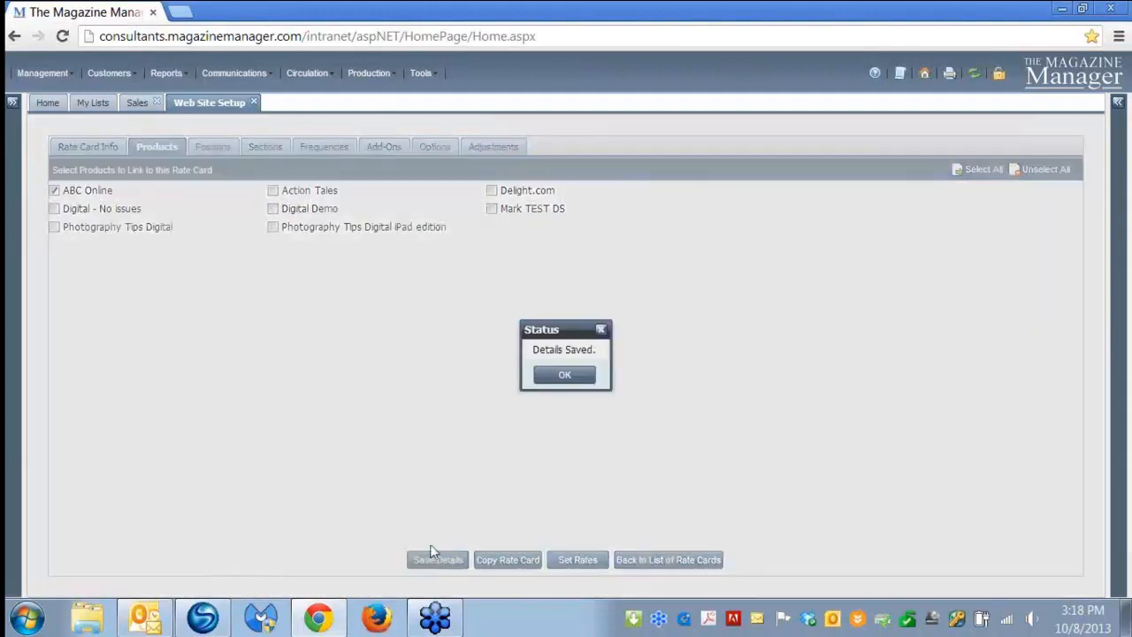
left_click(567, 378)
left_click(575, 560)
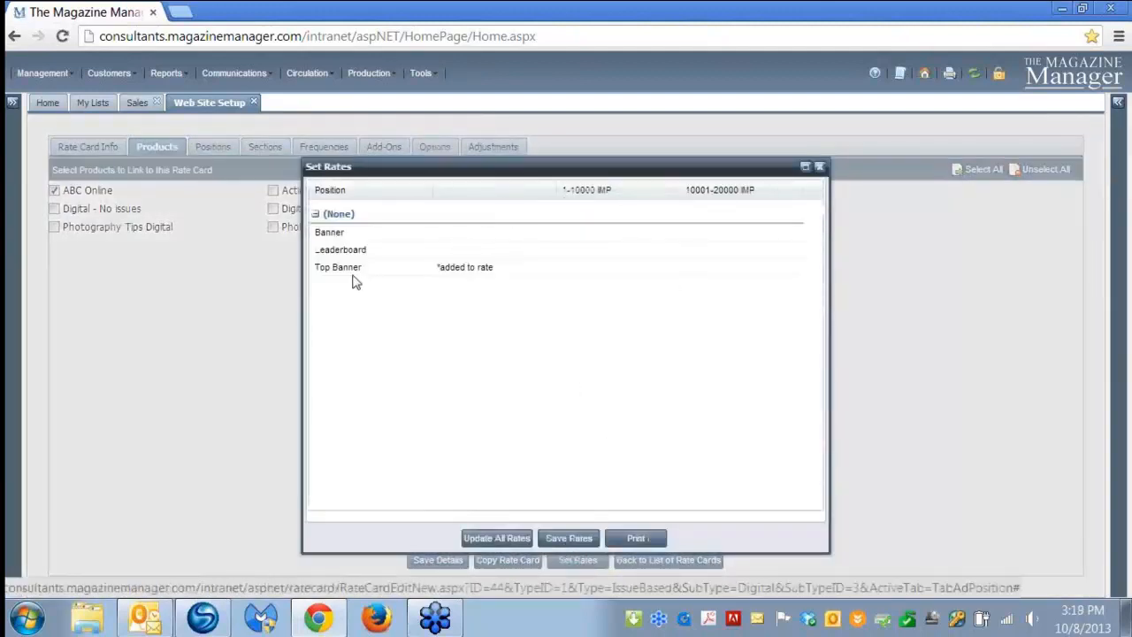
left_click(588, 235)
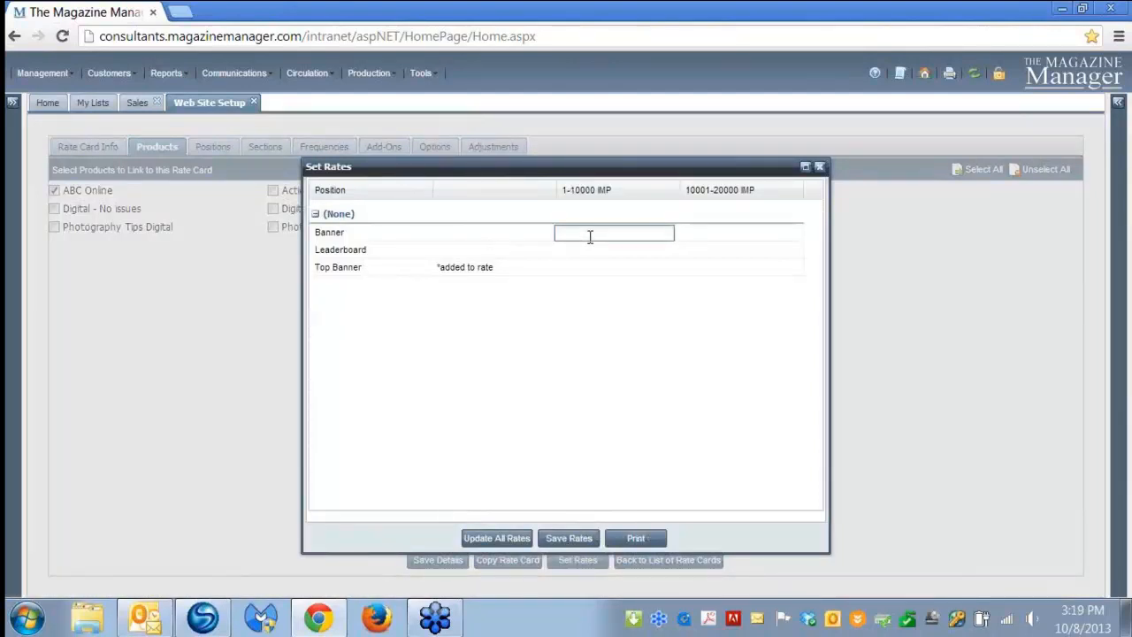
key("Tab")
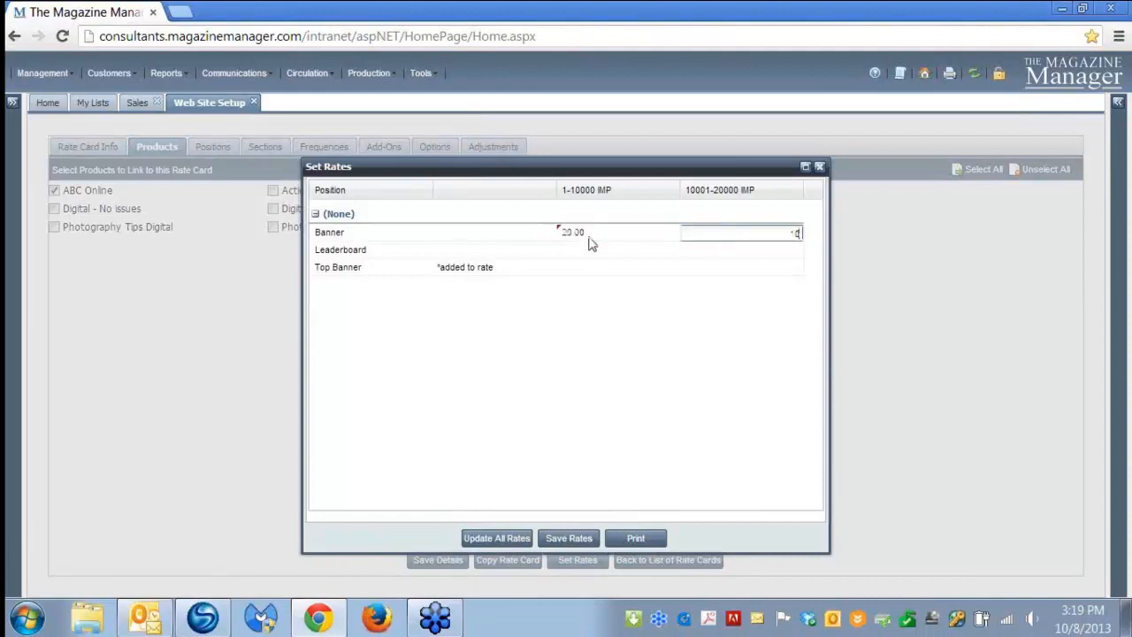
type("10")
left_click(597, 250)
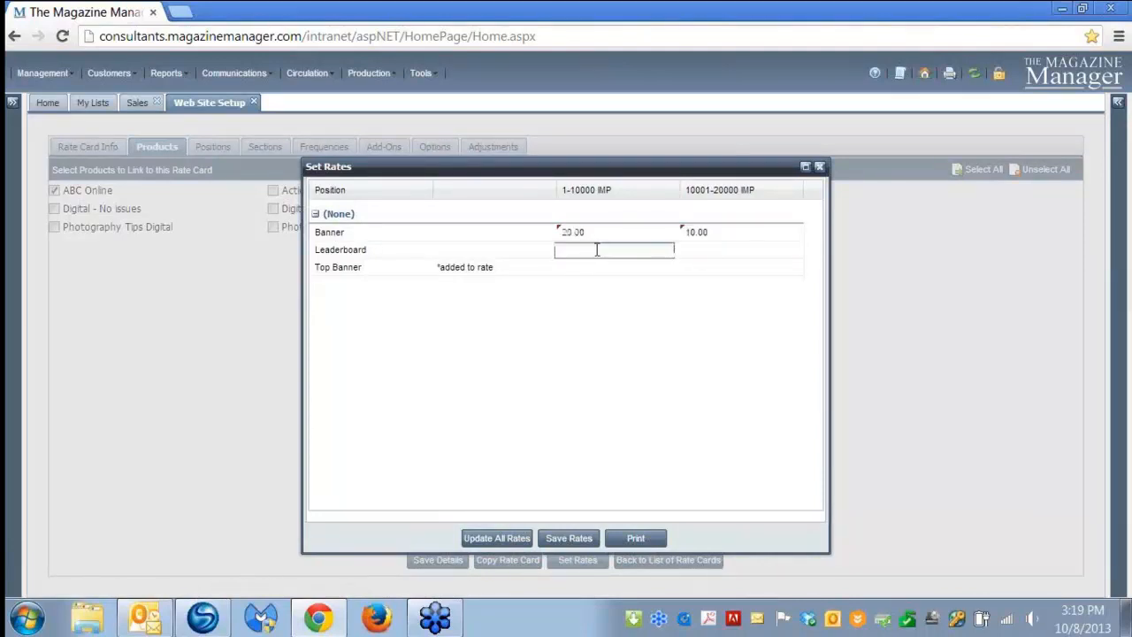
type("10")
key("Tab")
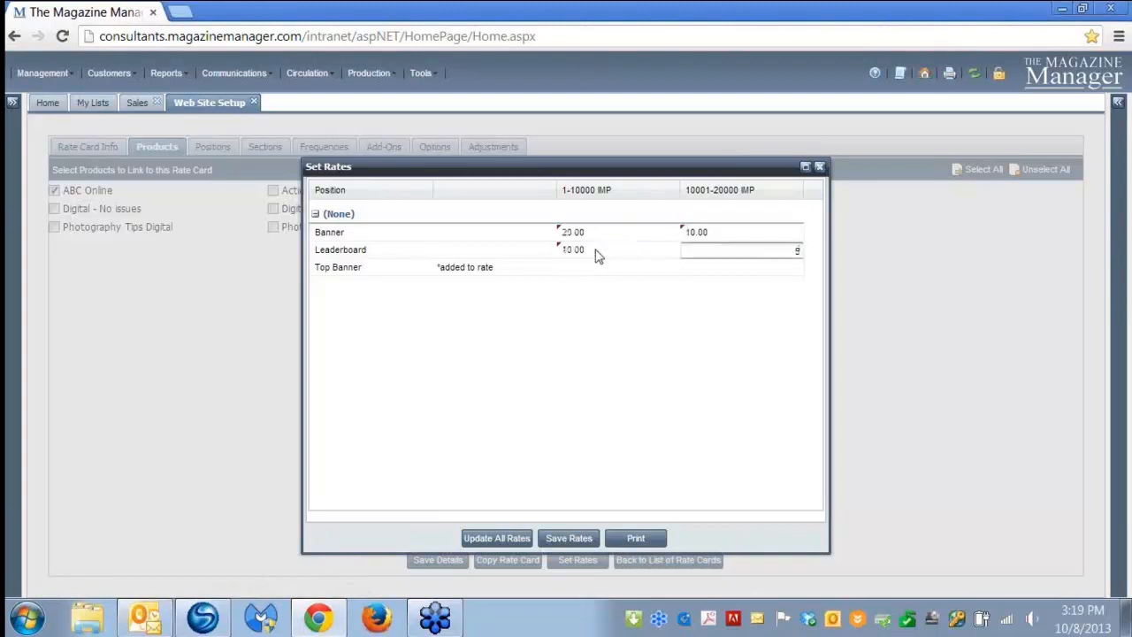
type("5")
left_click(609, 269)
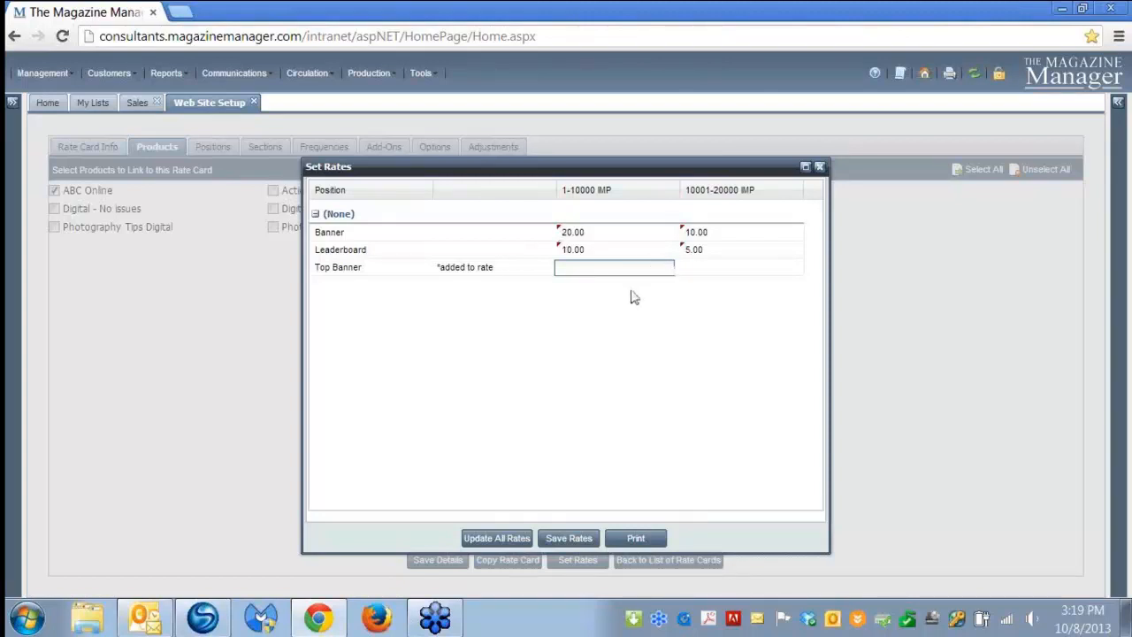
left_click(566, 542)
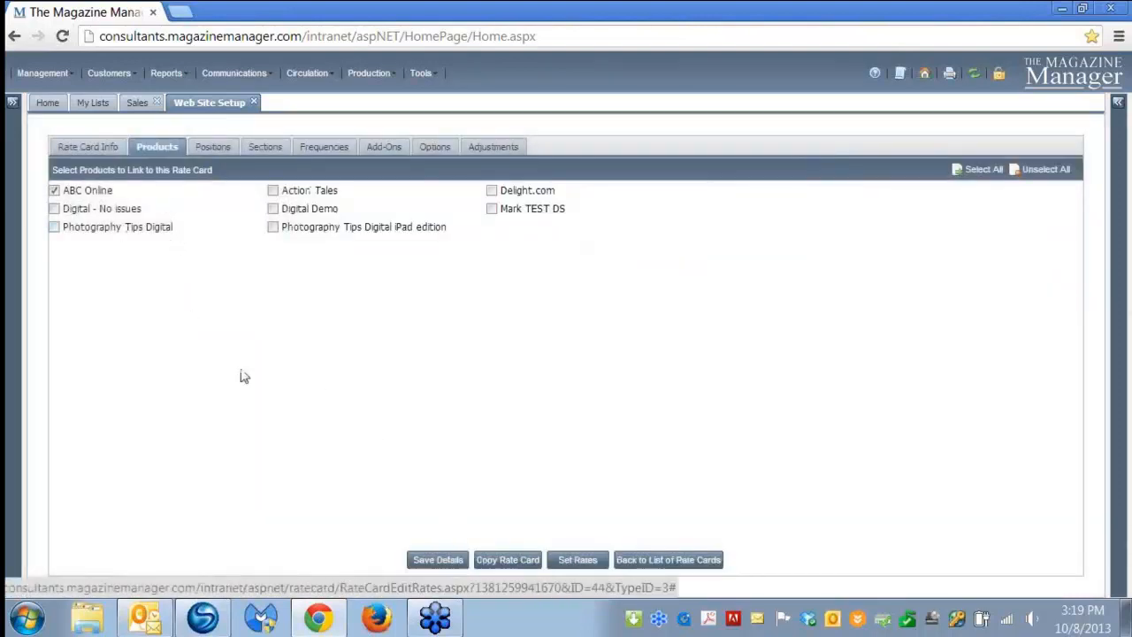
left_click(423, 561)
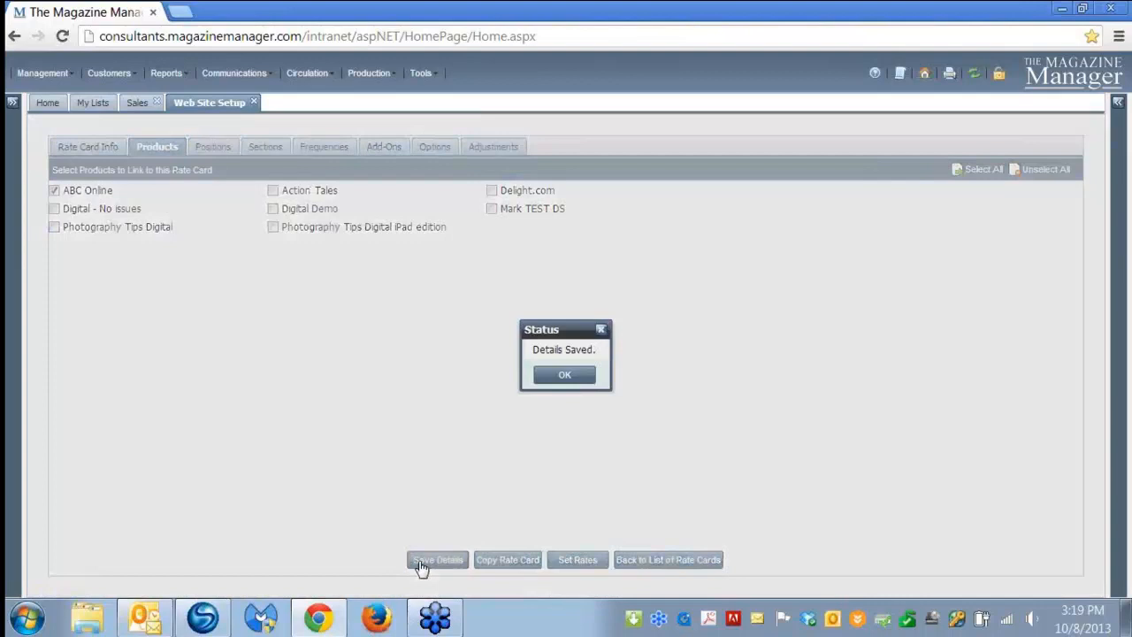
left_click(565, 376)
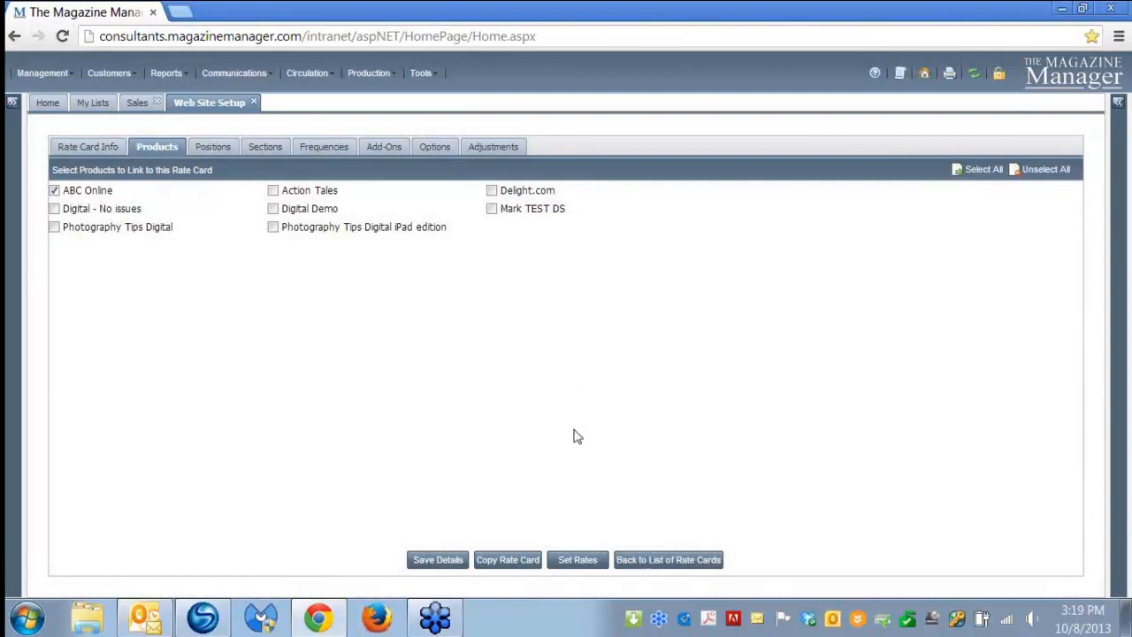
Go to the products list and check which rate card is linked to the ABC Online digital product.
left_click(670, 563)
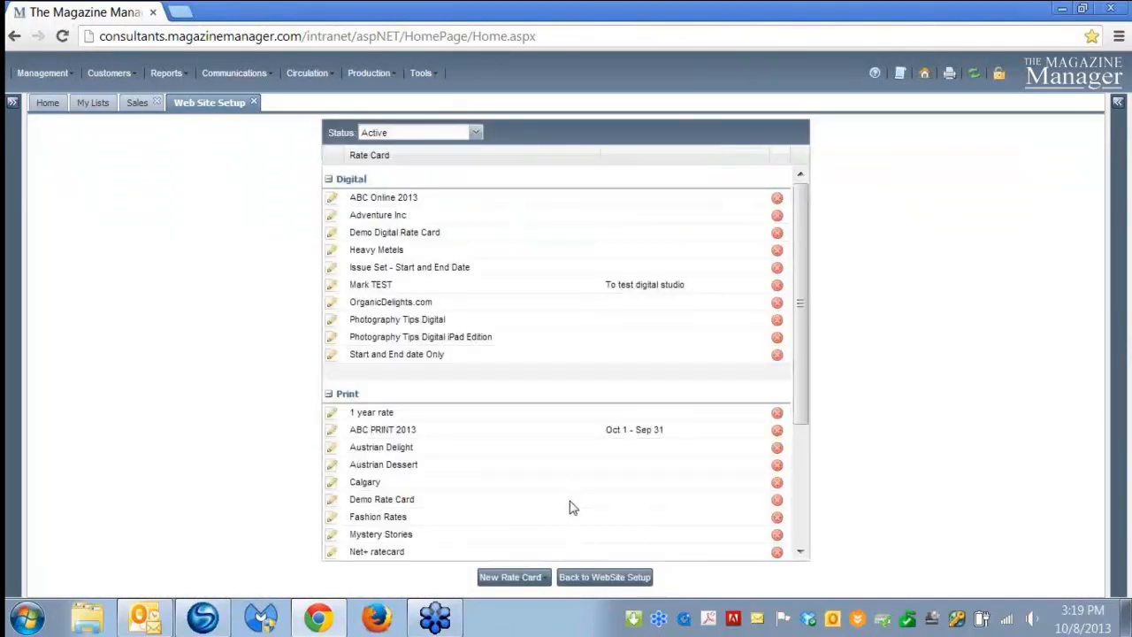
left_click(599, 580)
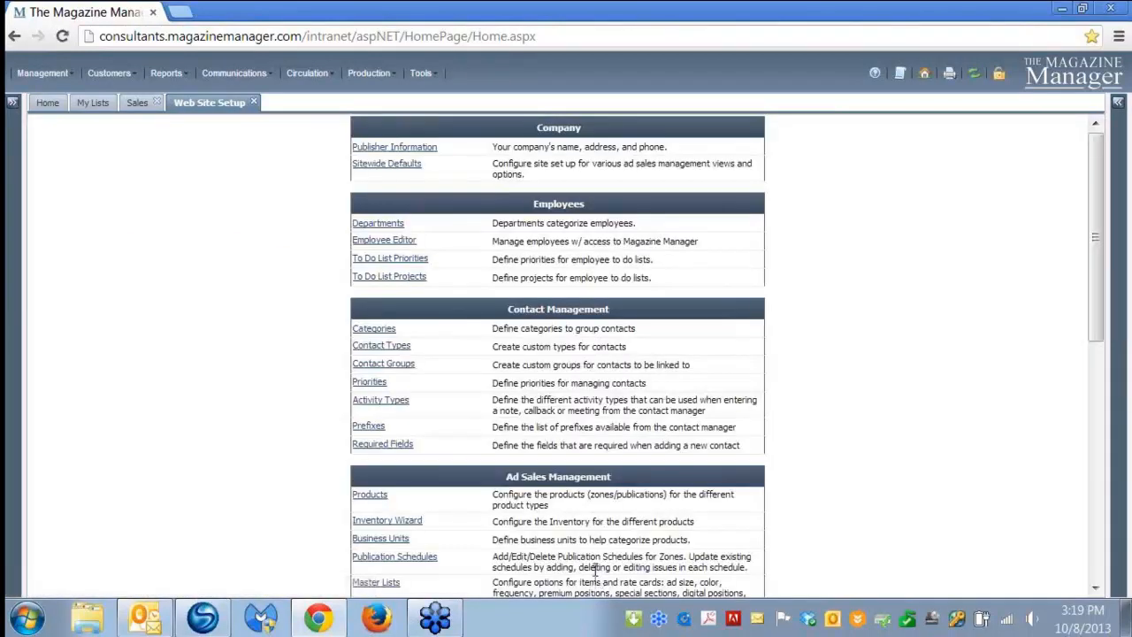
left_click(366, 497)
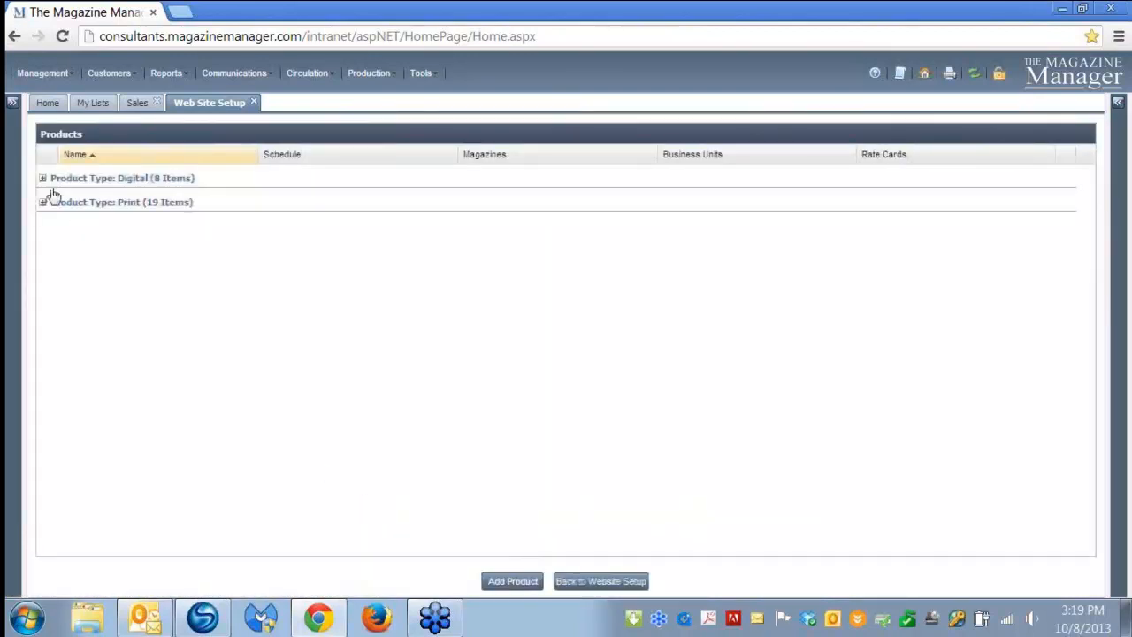
left_click(42, 178)
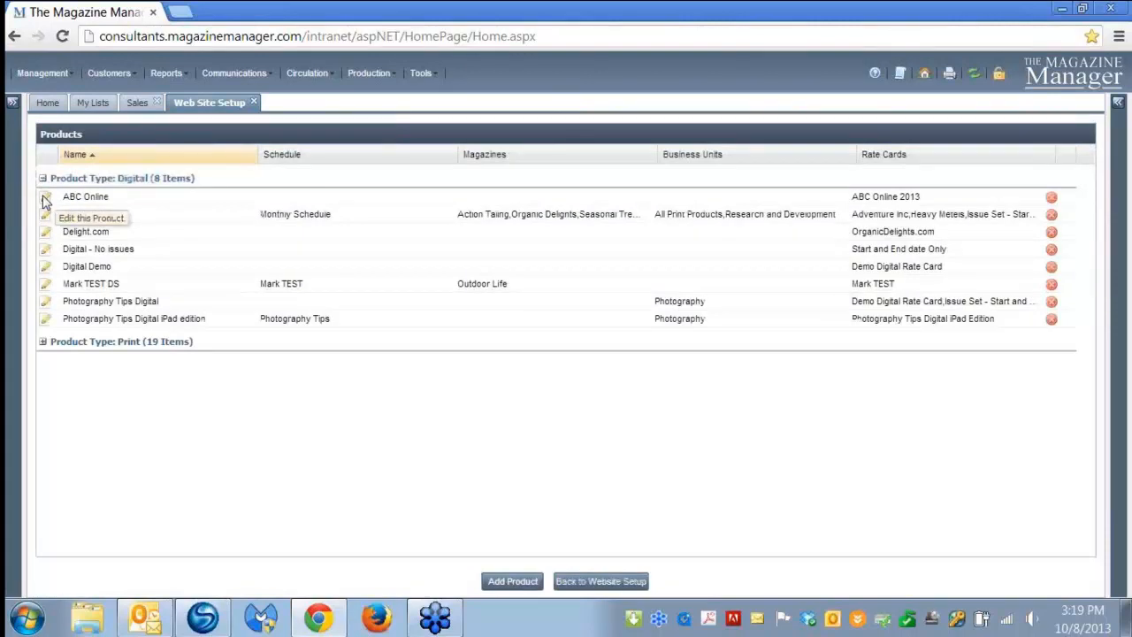
left_click(46, 198)
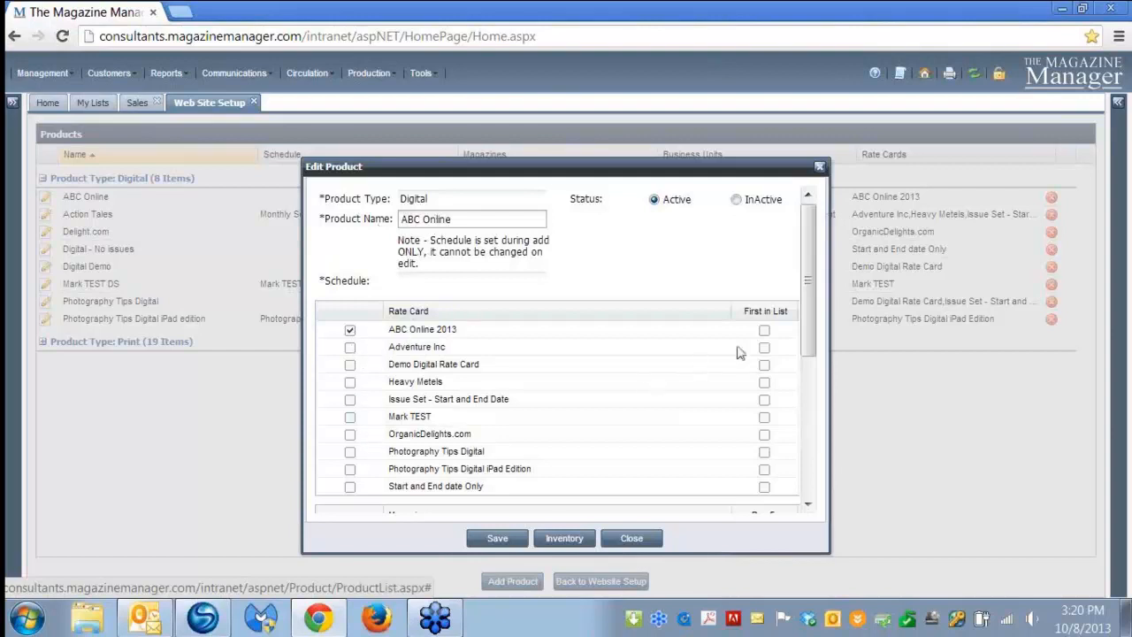
mouse_move(764, 322)
left_click(632, 539)
Check which rate card is linked to the ABC Magazine print product.
left_click(42, 343)
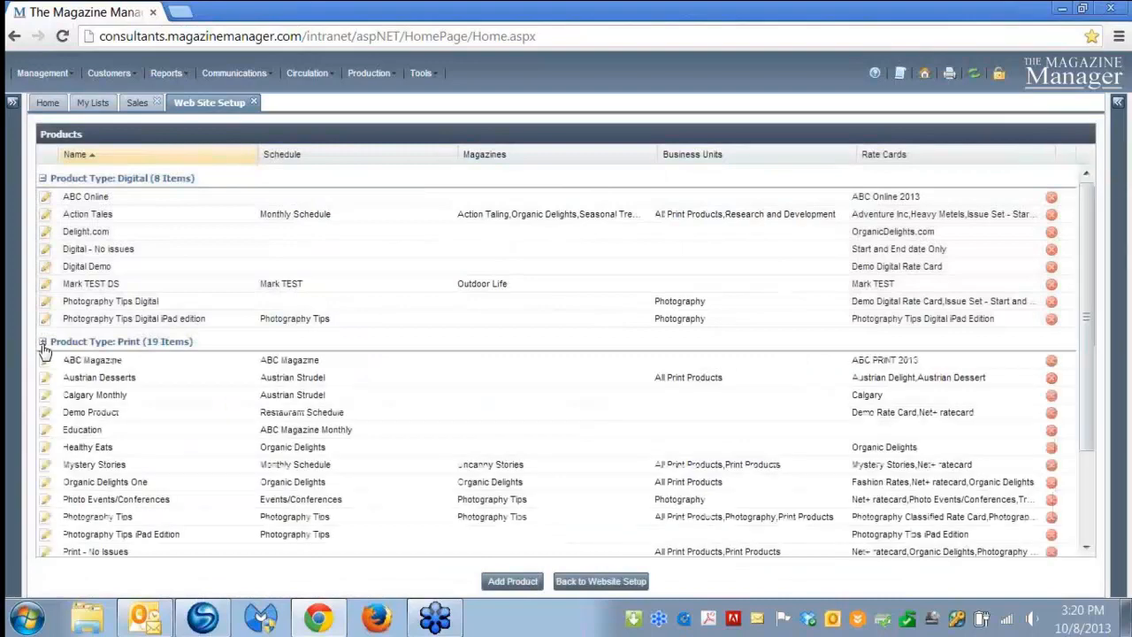
left_click(46, 362)
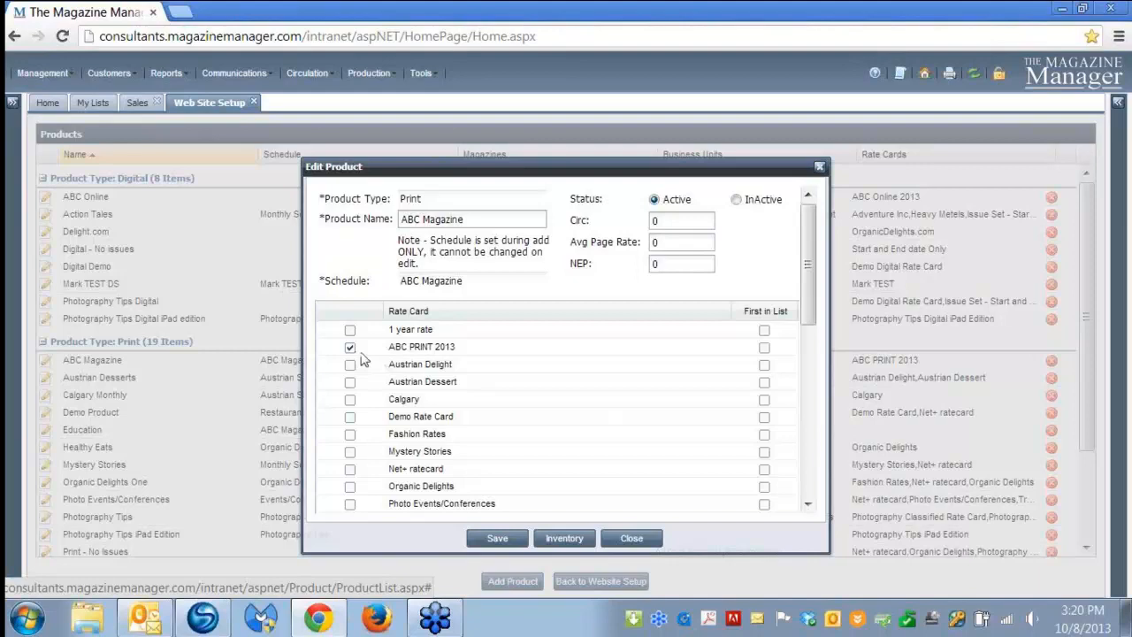
left_click(633, 536)
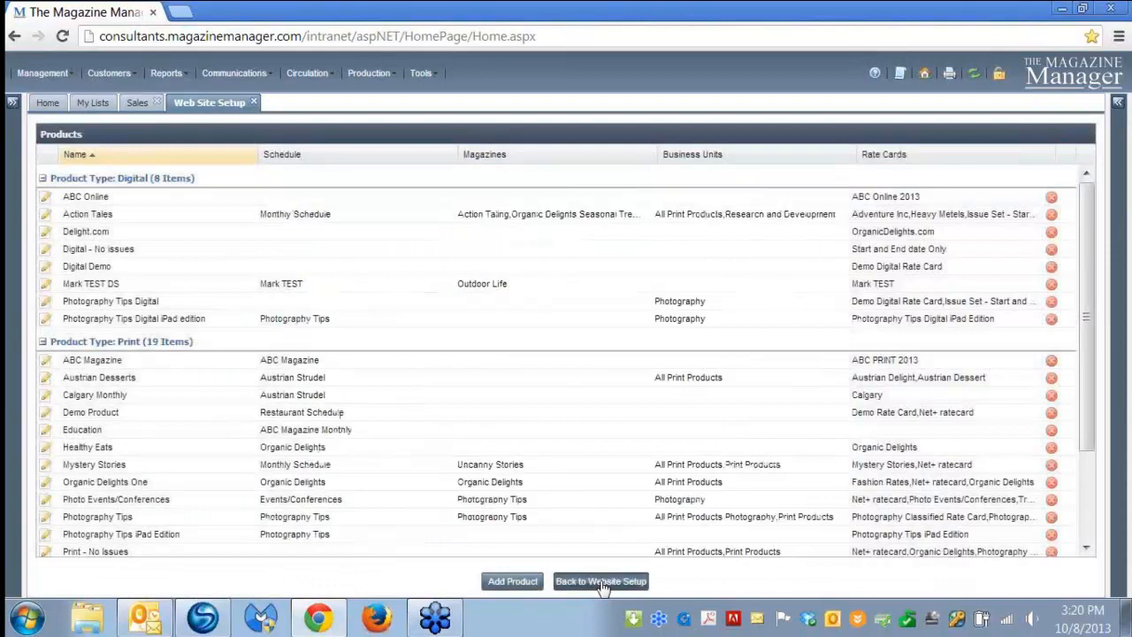
Create a new publication schedule named ABC Annual Show with a start date of 10/31/2013.
left_click(601, 582)
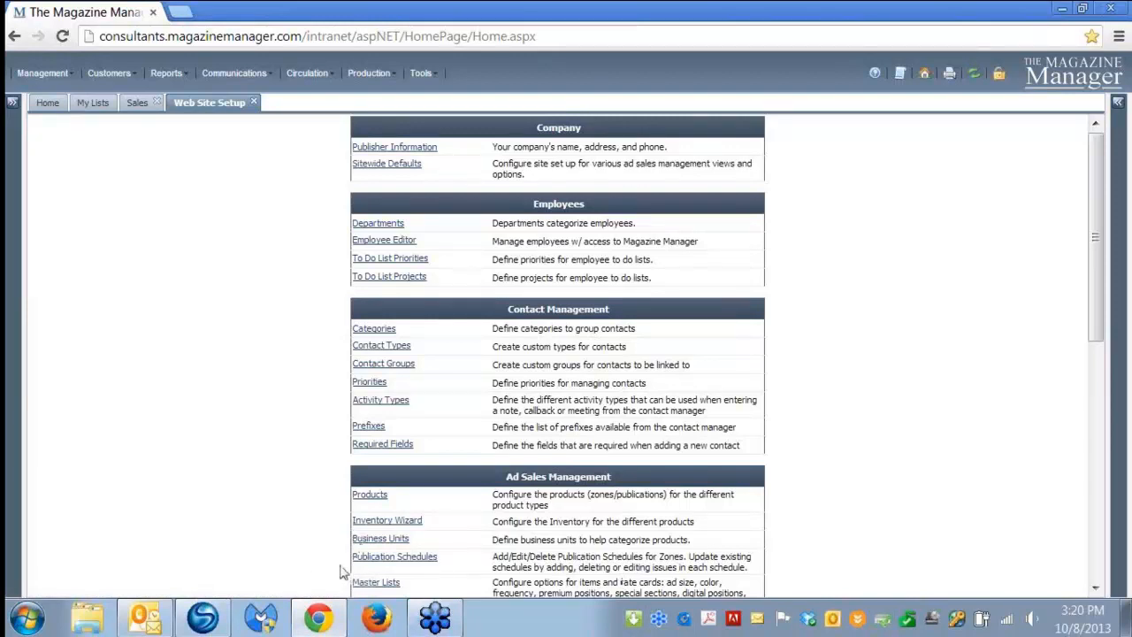
left_click(371, 559)
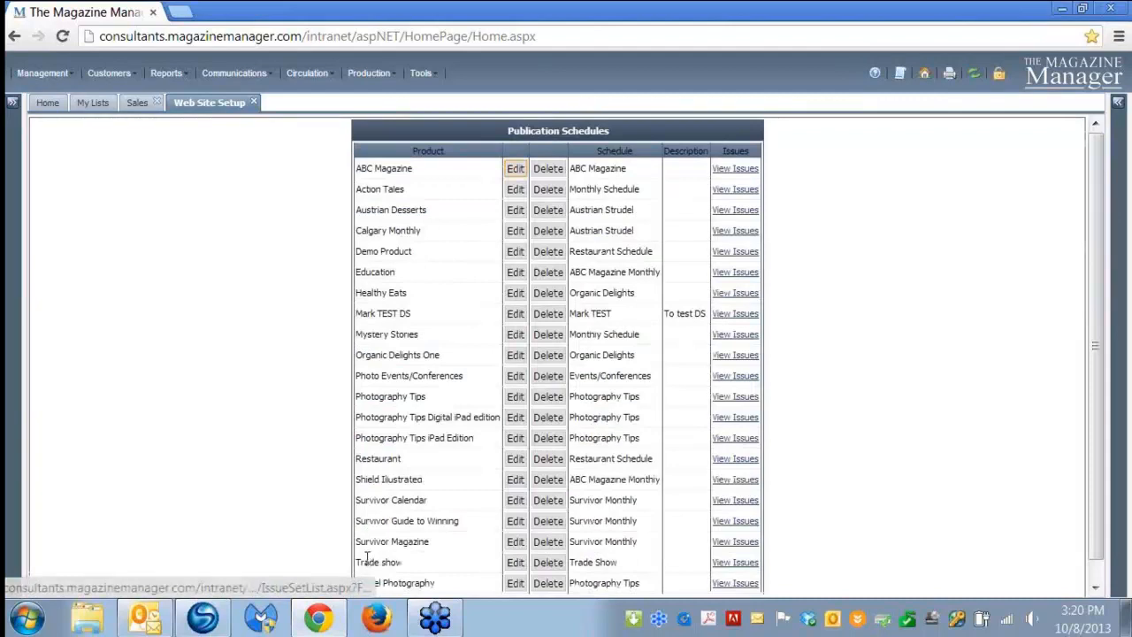
scroll(389, 566, "down", 1)
left_click(526, 585)
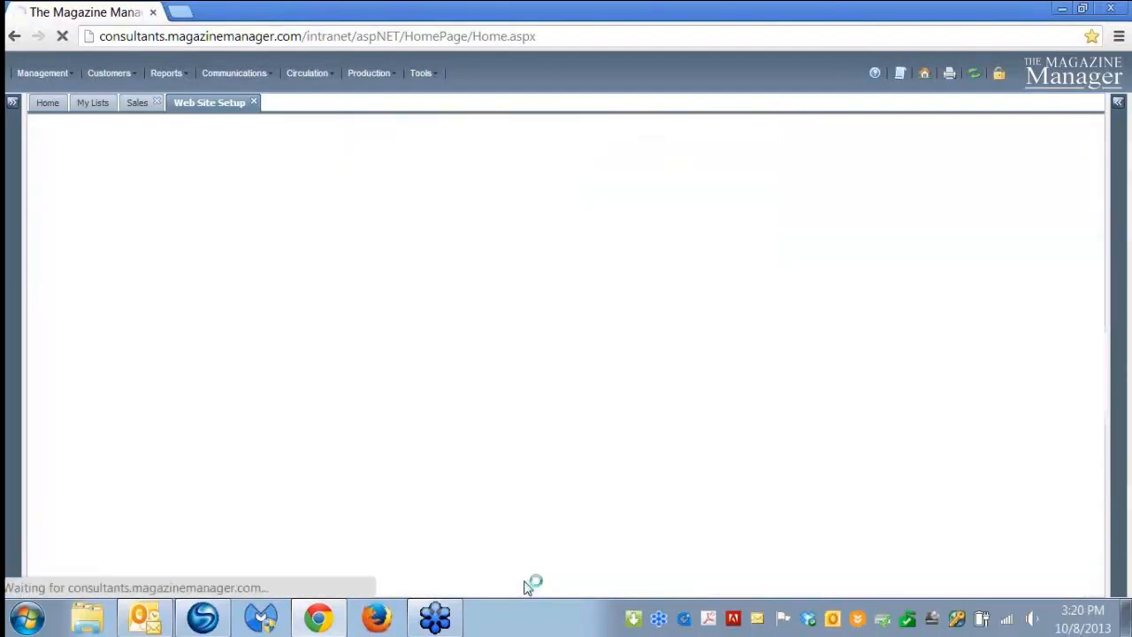
key("BackSpace")
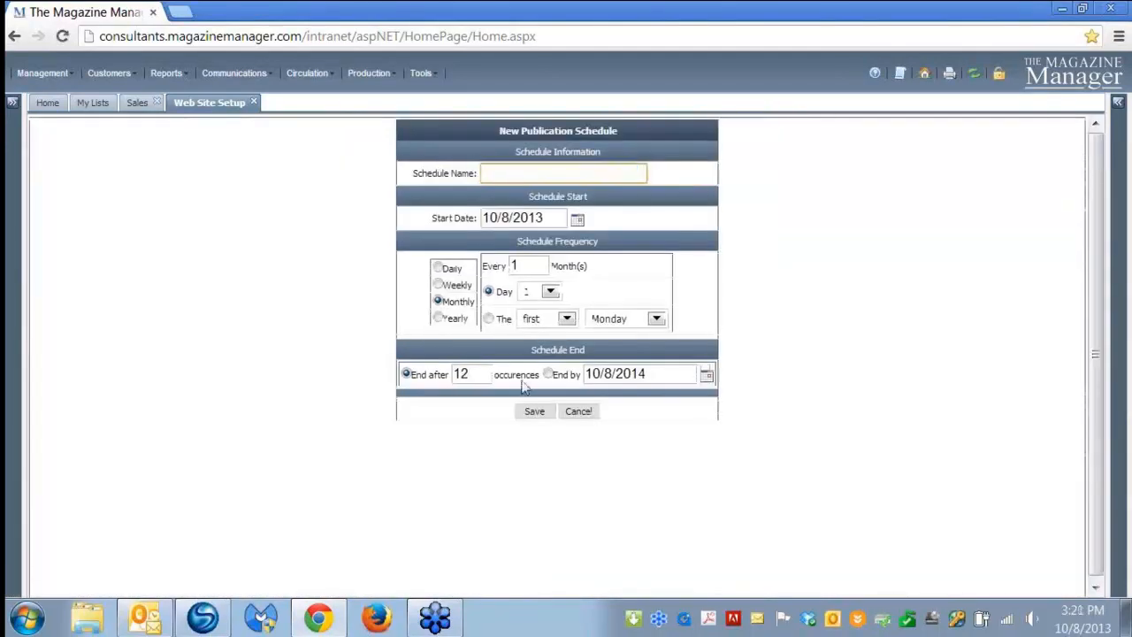
type("ABC Annual Show")
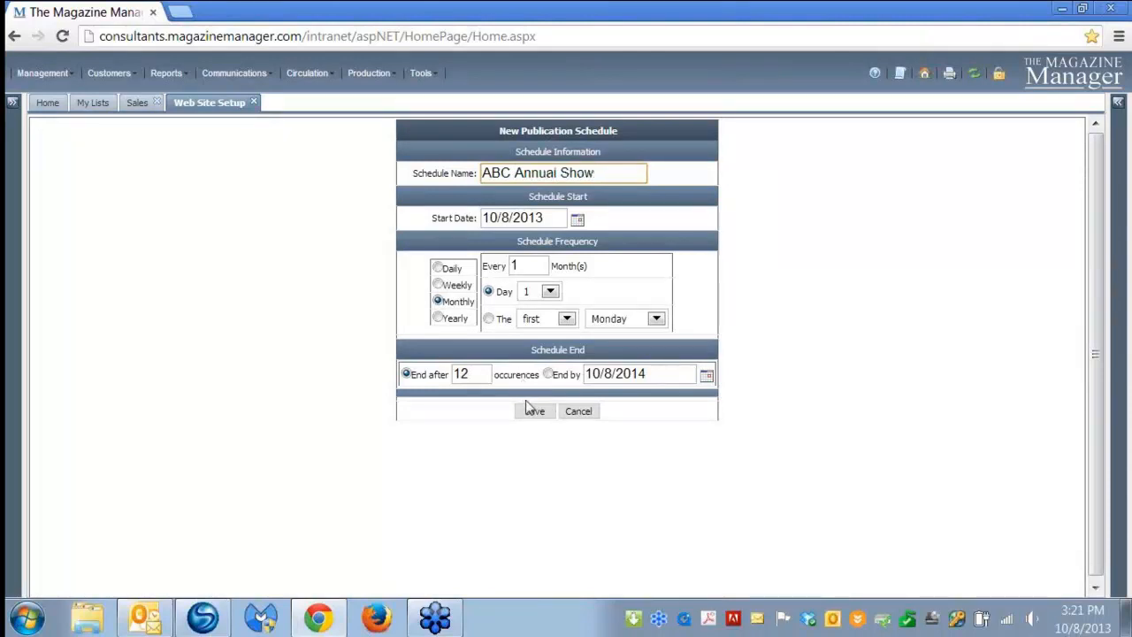
left_click(578, 220)
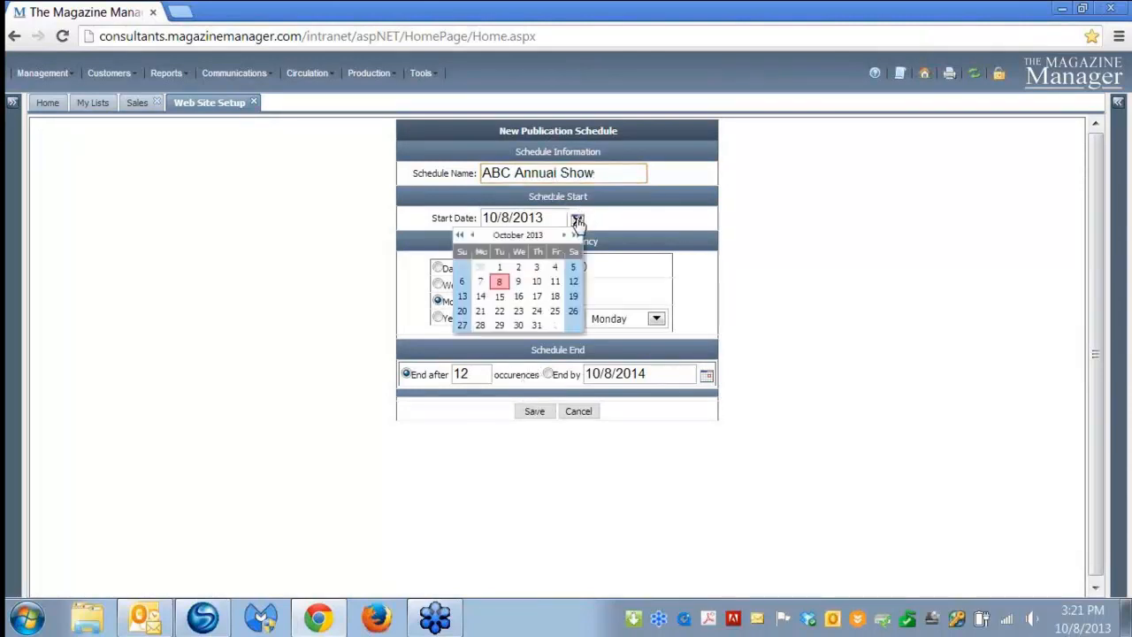
left_click(537, 325)
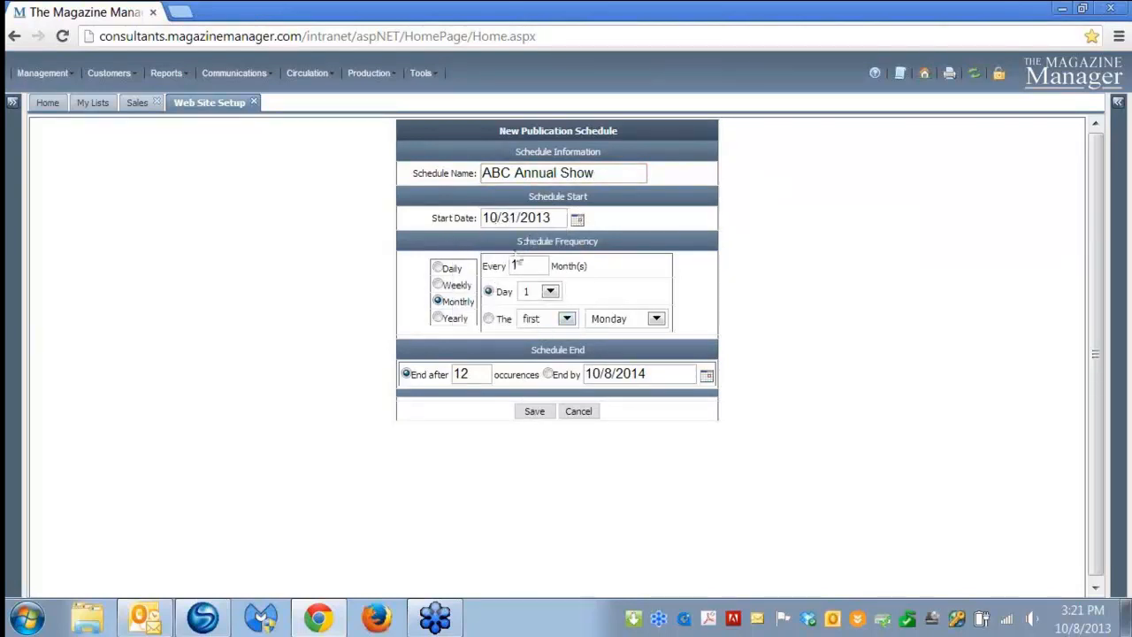
Set the schedule frequency to yearly on October 31.
left_click(440, 319)
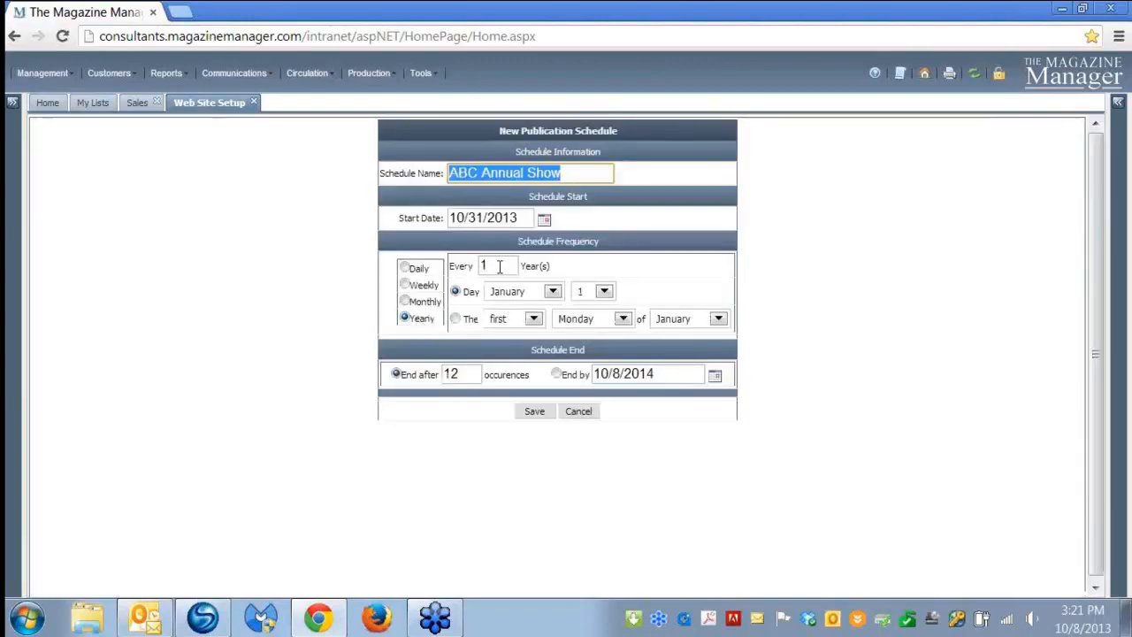
left_click(552, 292)
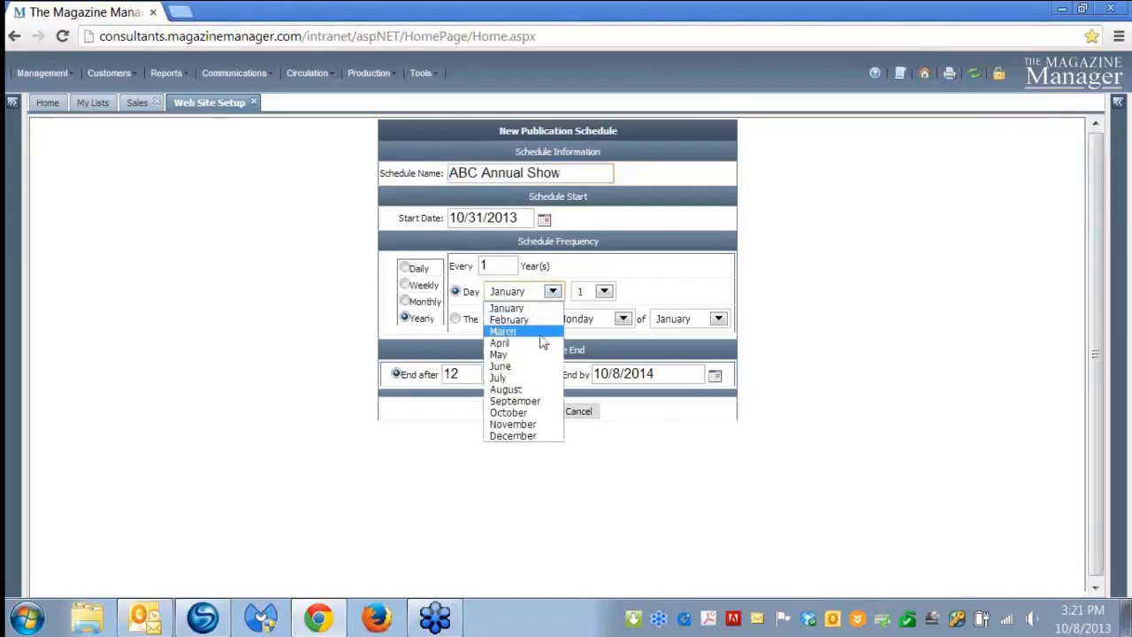
left_click(533, 406)
left_click(603, 291)
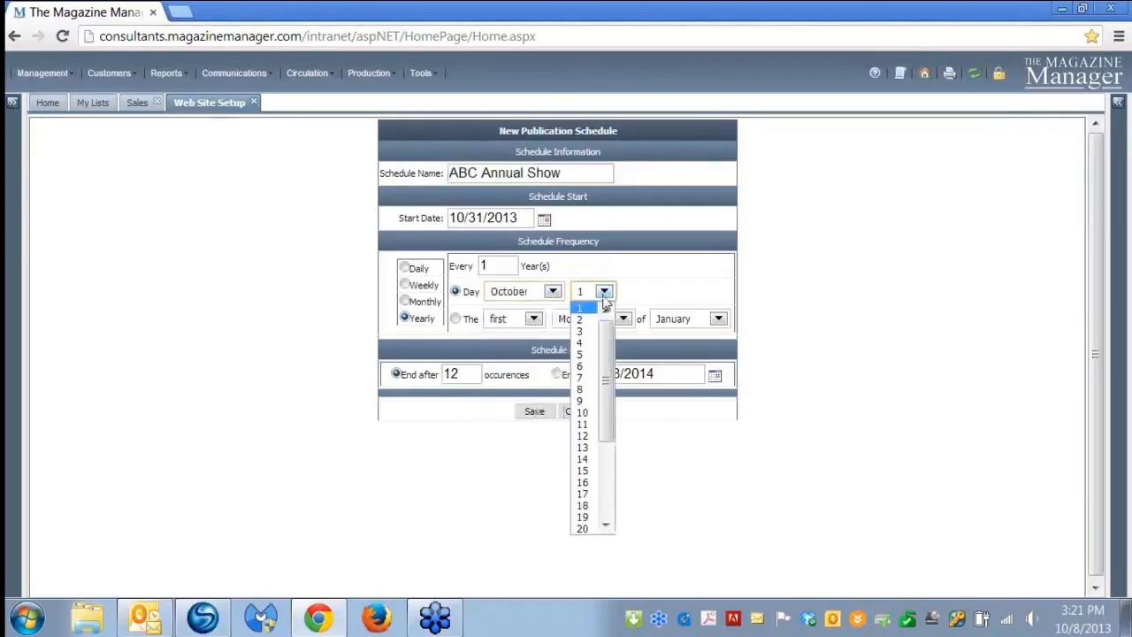
left_click(607, 527)
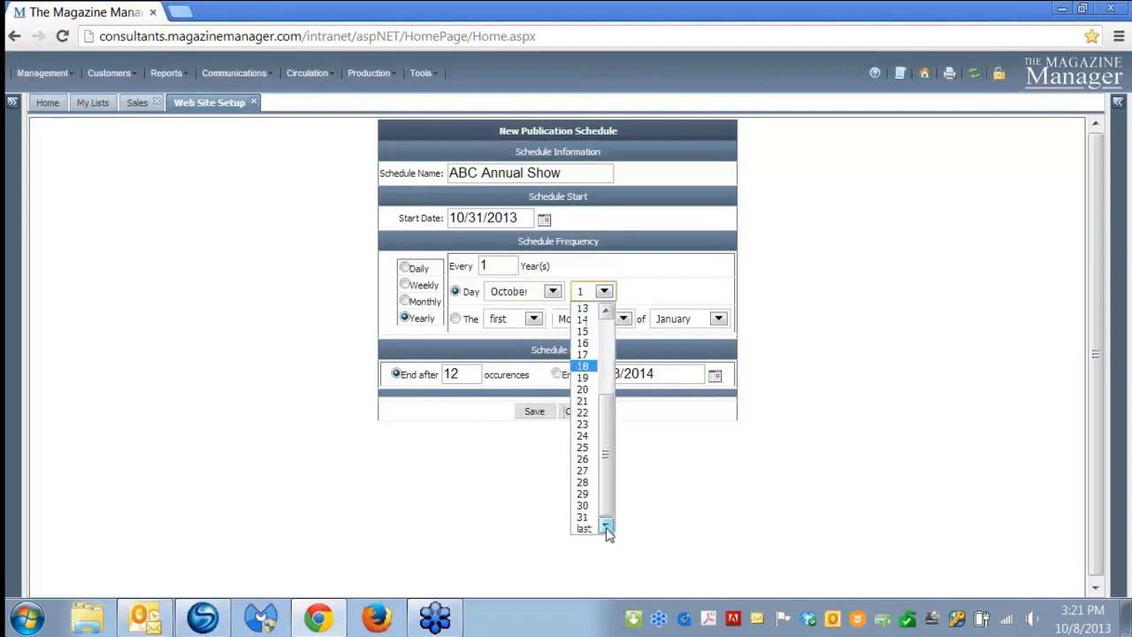
left_click(594, 519)
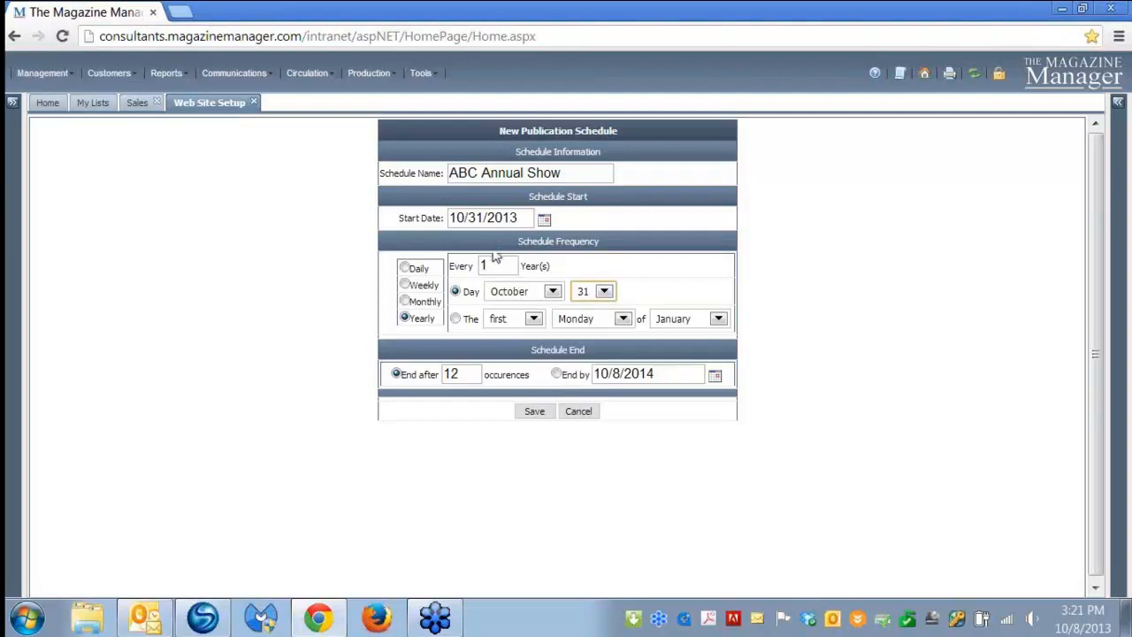
Set the schedule to end after 1 occurrence and save it.
left_click_drag(459, 374, 440, 374)
key("BackSpace")
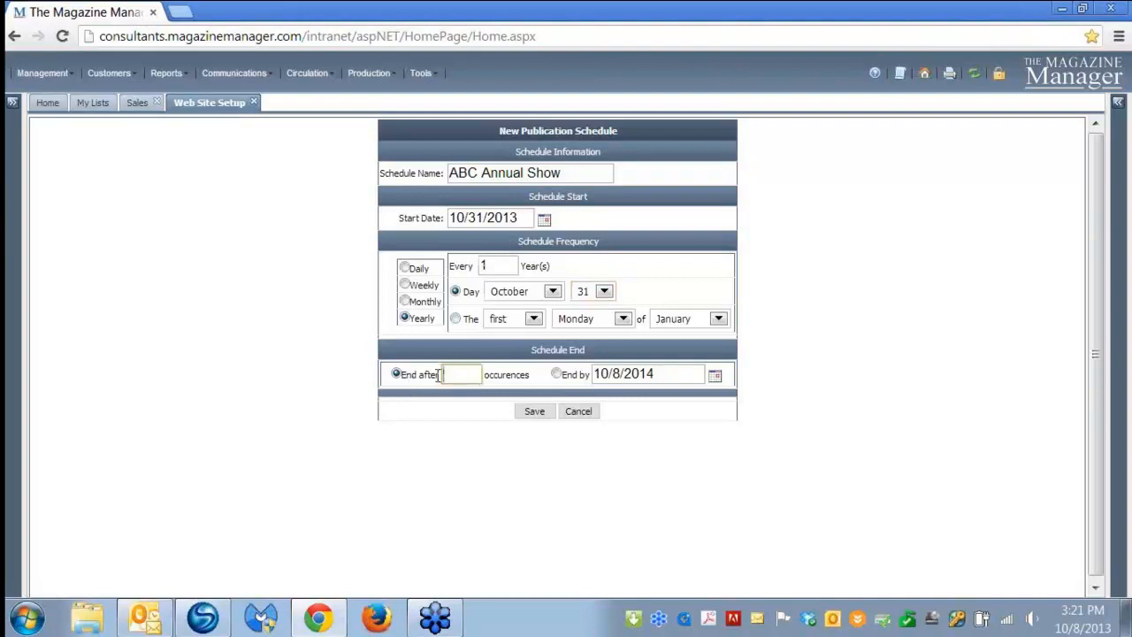
type("1")
left_click(536, 414)
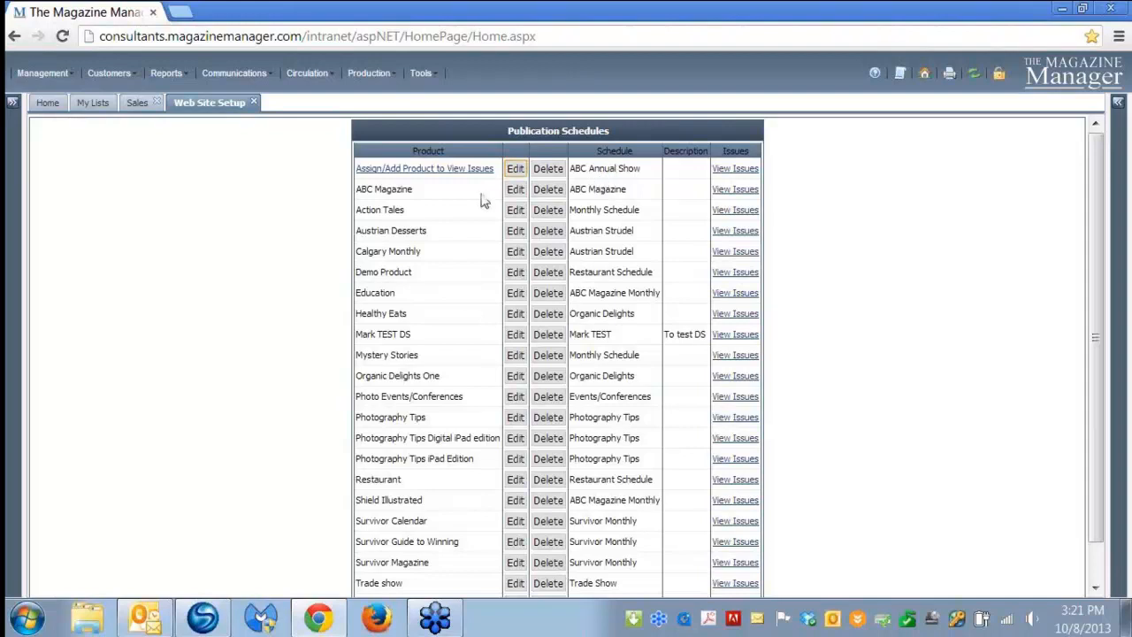
Start a new print product named ABC Tradeshow from the unassigned ABC Annual Show schedule entry.
left_click(422, 171)
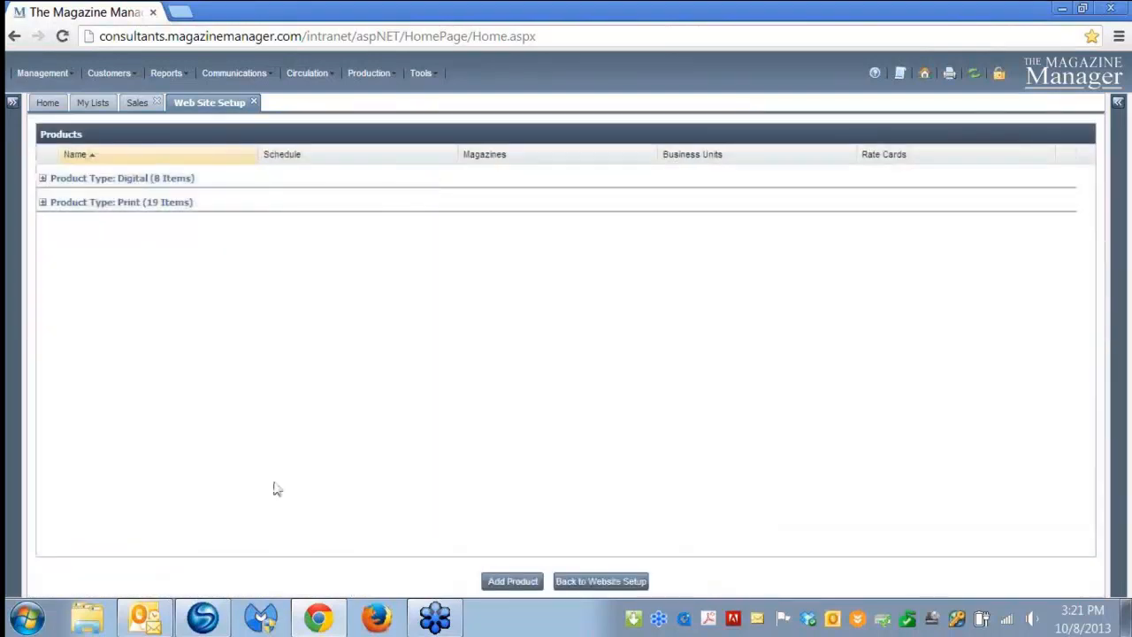
left_click(508, 581)
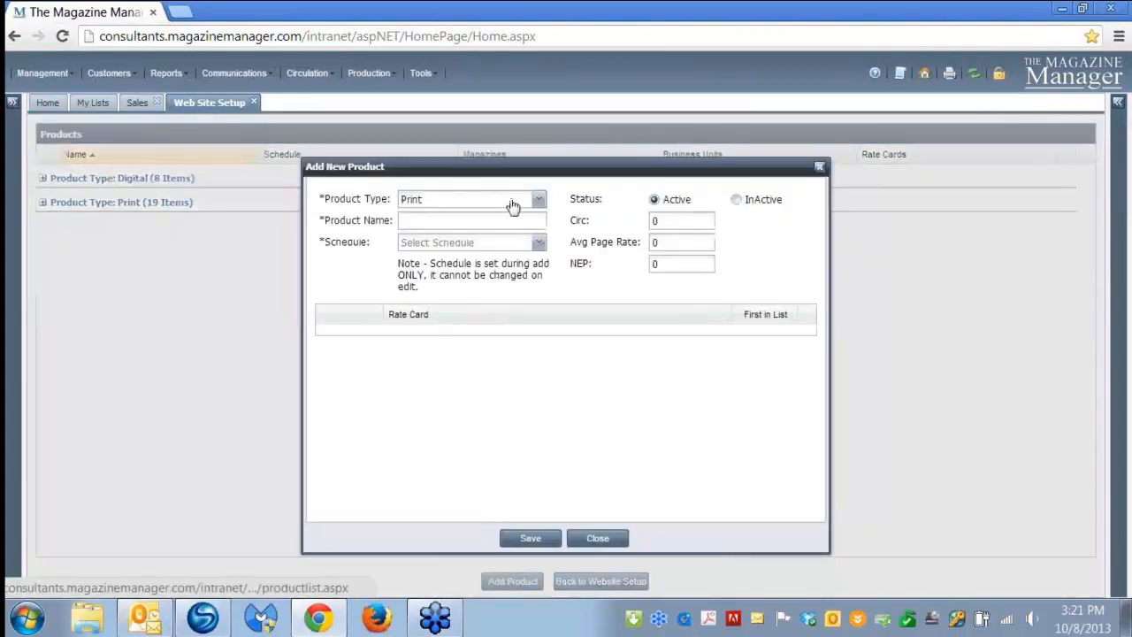
left_click(458, 221)
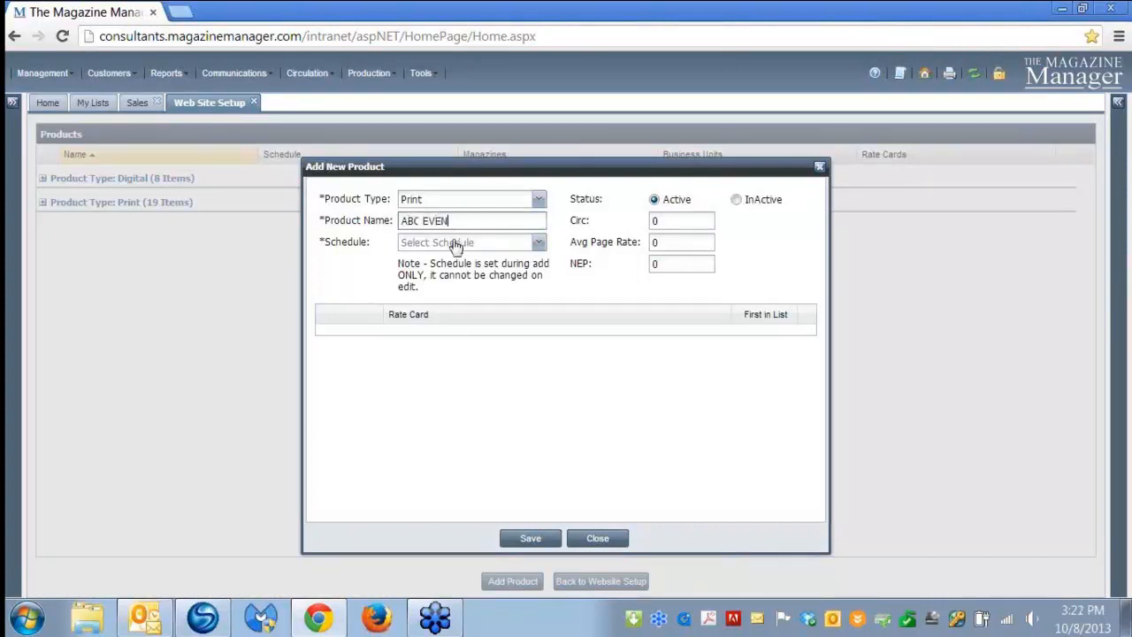
key("BackSpace")
key("BackSpace")
key("BackSpace")
key("BackSpace")
type("sho")
Assign the ABC Annual Show schedule to the new product and save it.
left_click(539, 244)
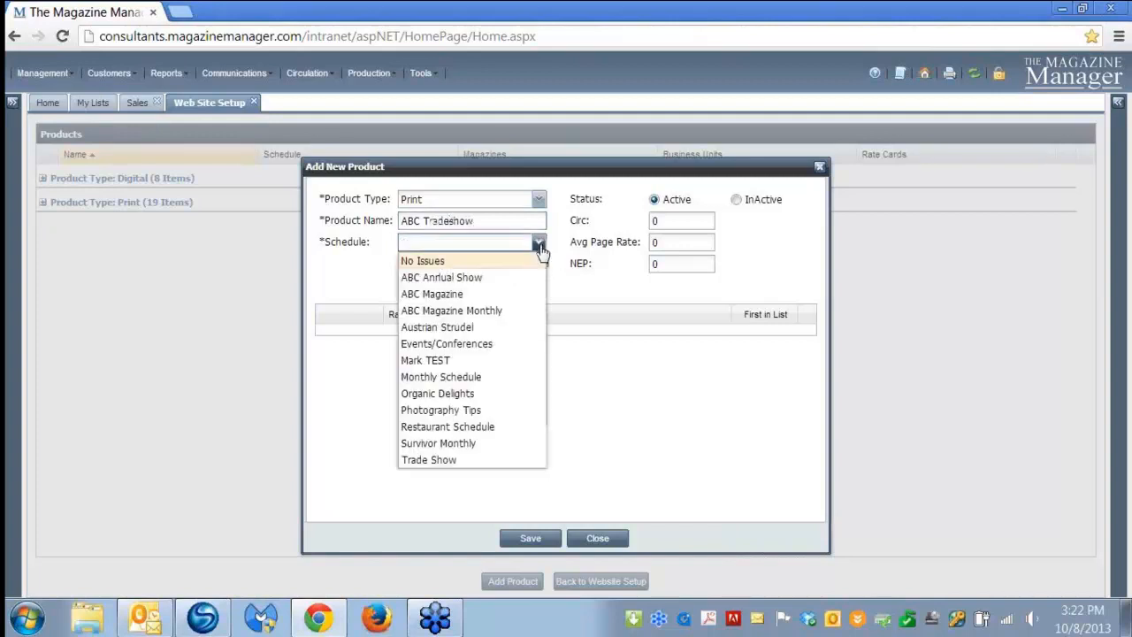
left_click(479, 277)
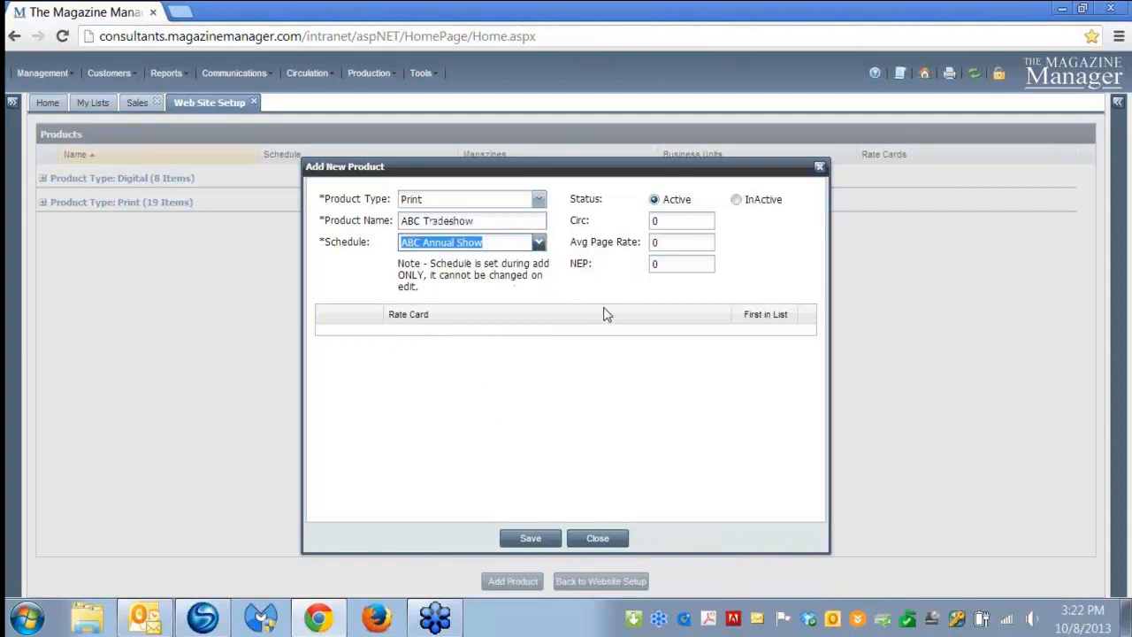
left_click(530, 537)
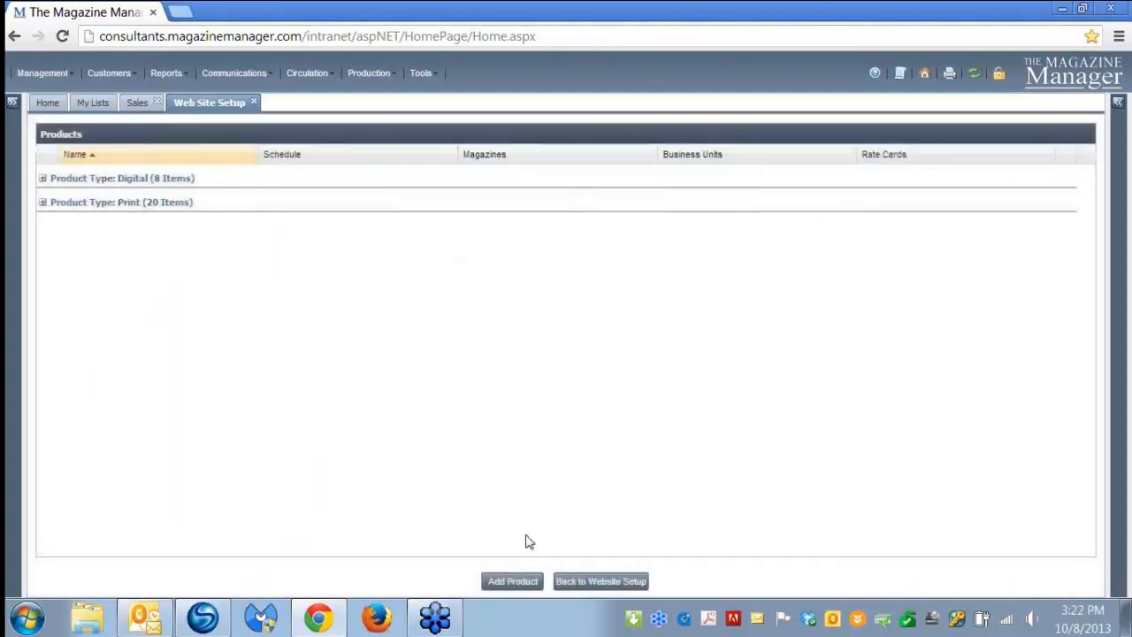
Rename the 2013 issue of the ABC Tradeshow publication schedule to ABC Halloween Show and save it.
left_click(584, 583)
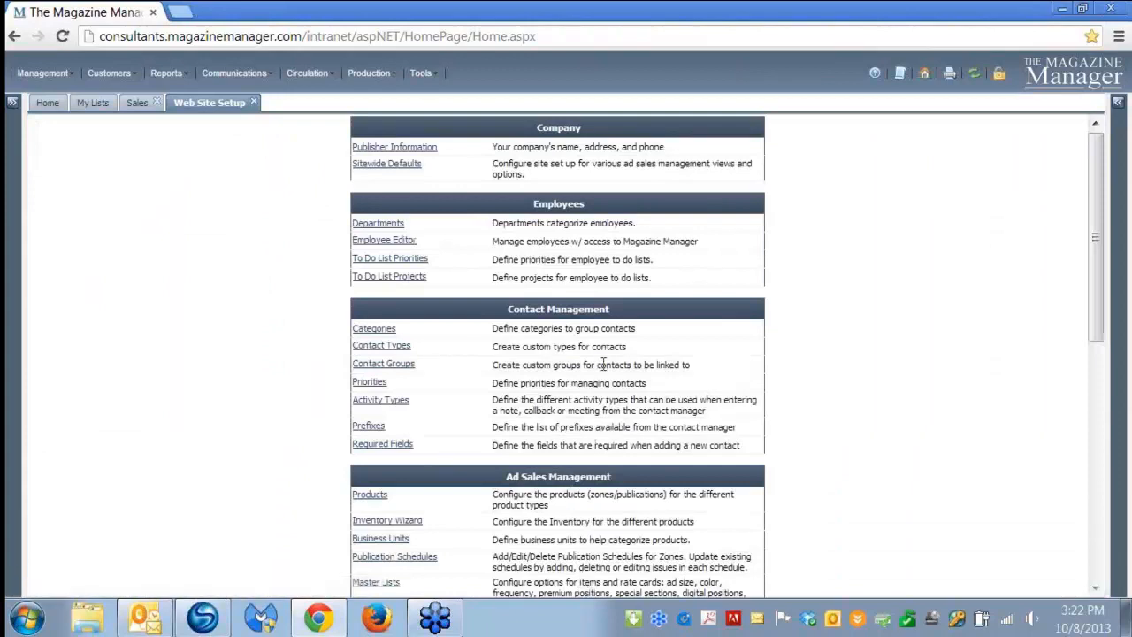
scroll(601, 362, "down", 3)
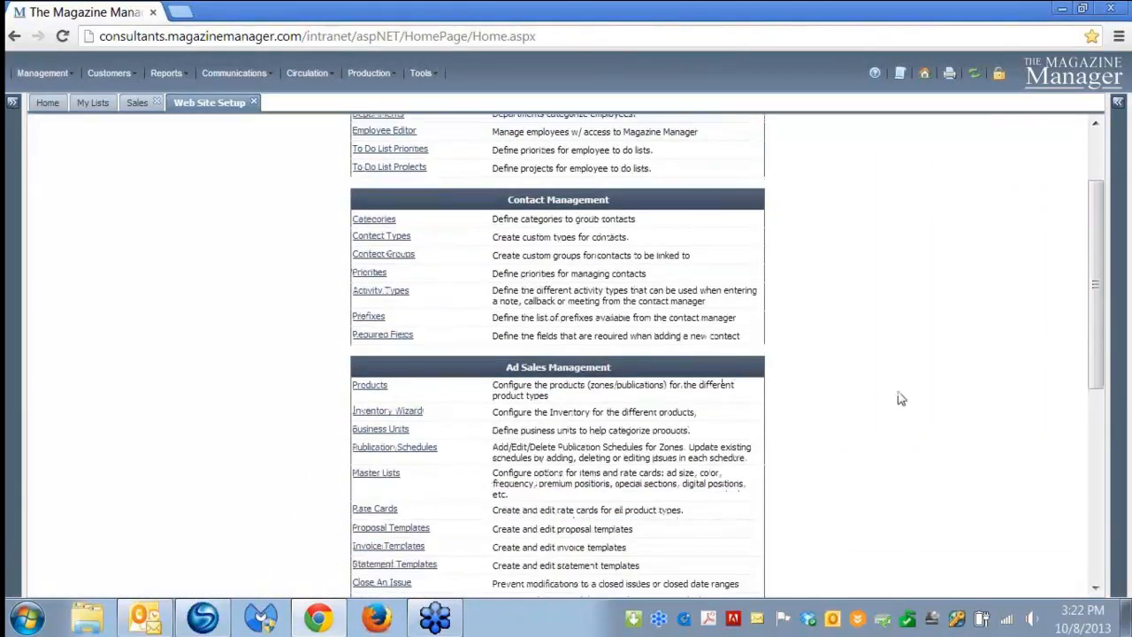
left_click(402, 448)
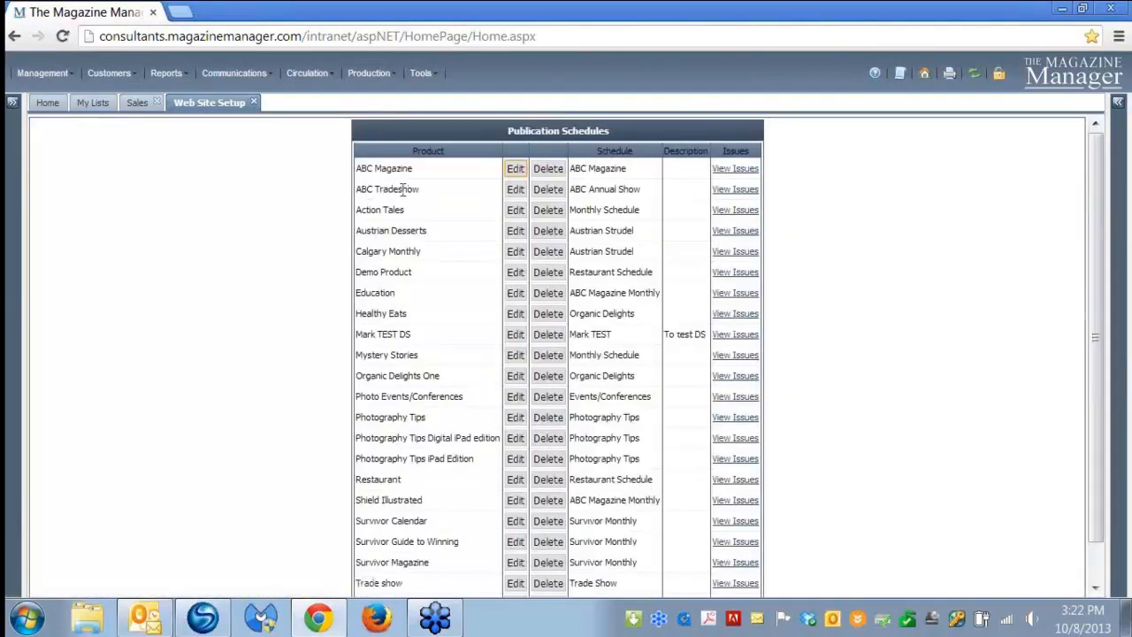
left_click(734, 189)
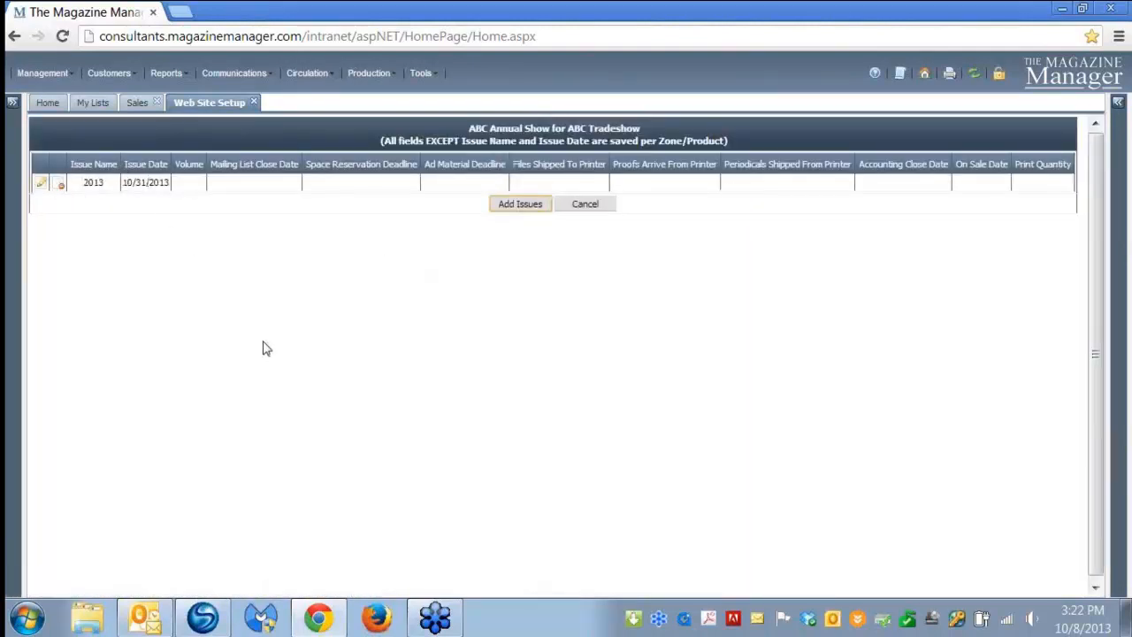
left_click(39, 188)
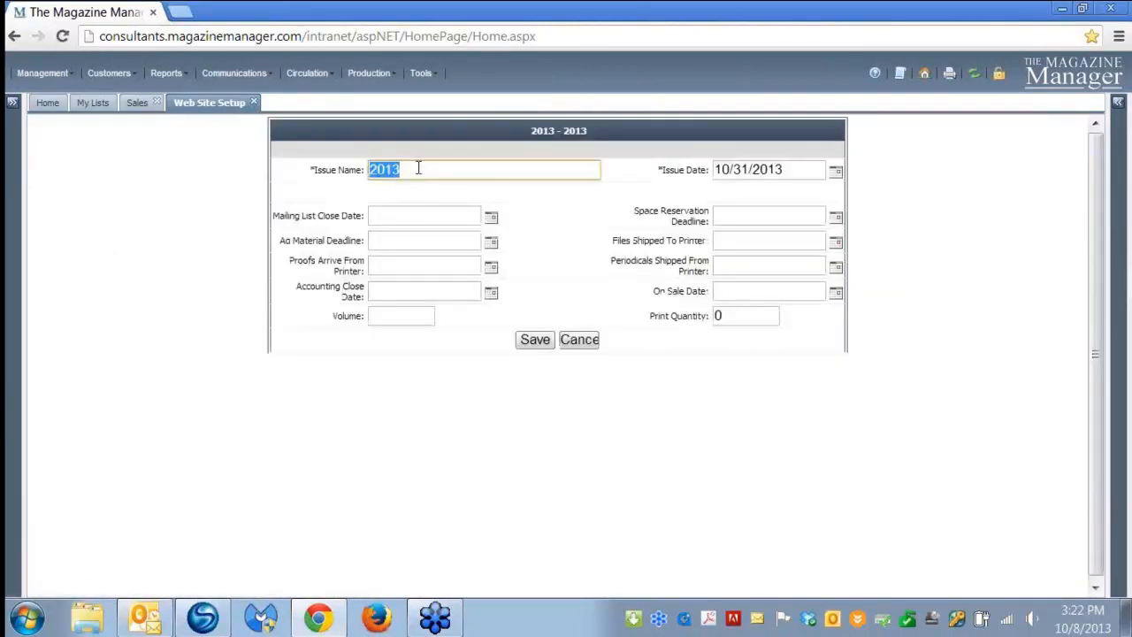
key("BackSpace")
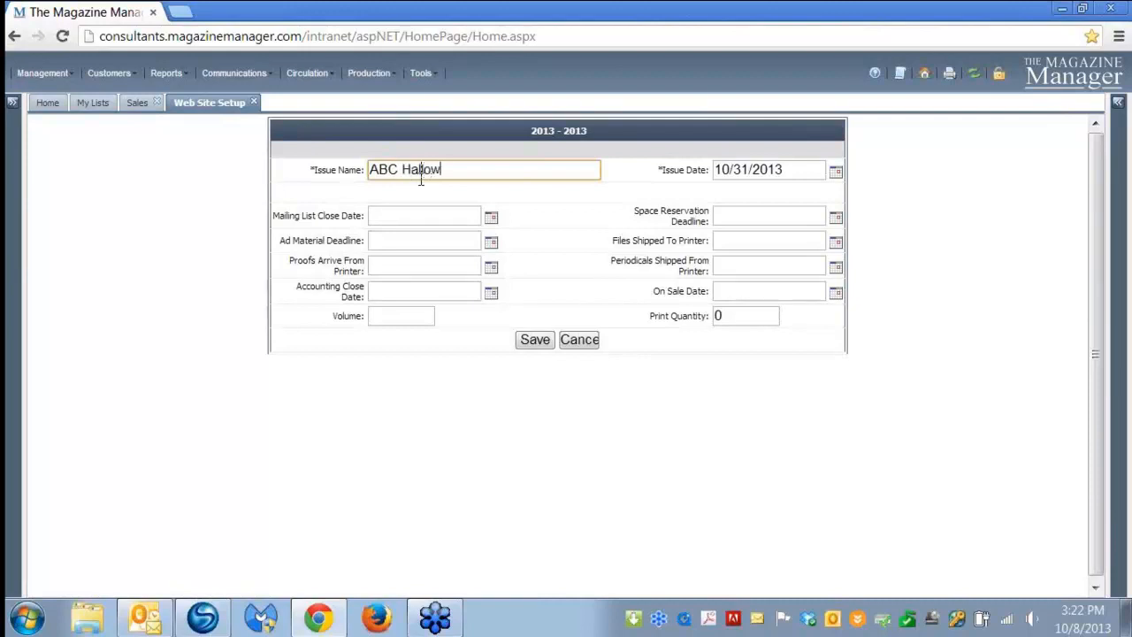
type("een Show")
left_click(537, 341)
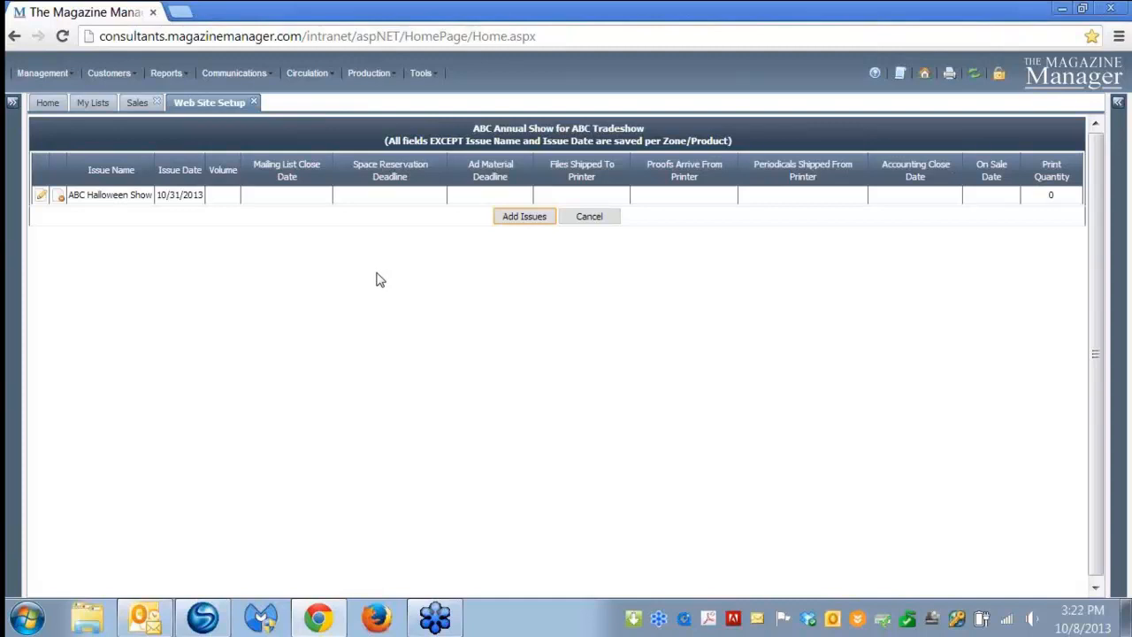
Begin adding issues to the ABC Annual Show schedule with a start date of 07/01/2014.
left_click(526, 218)
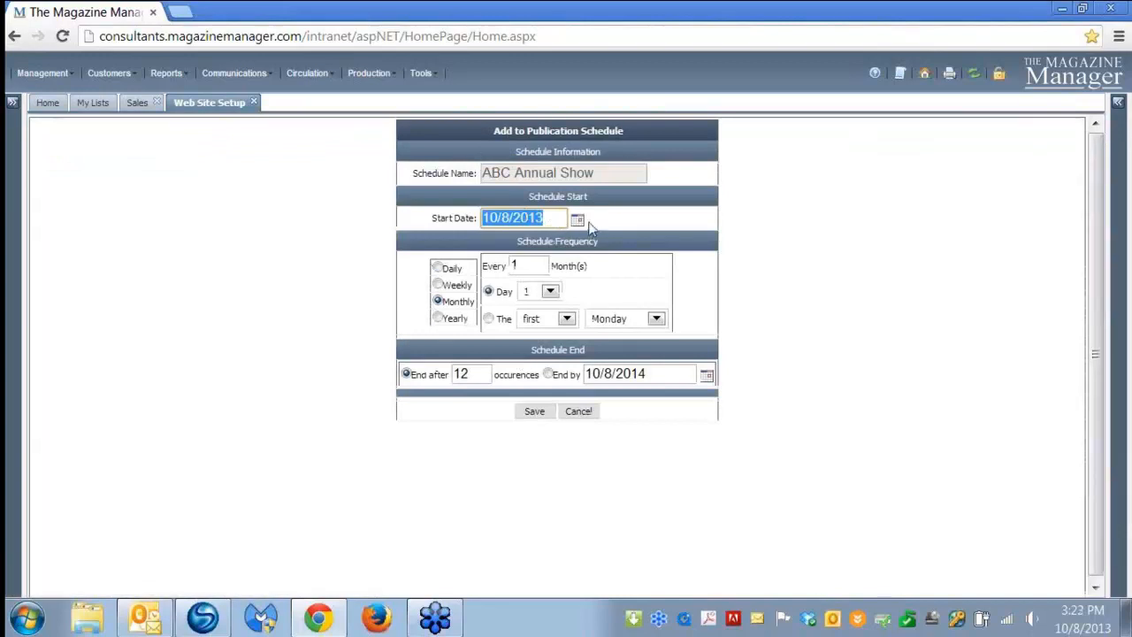
left_click(577, 220)
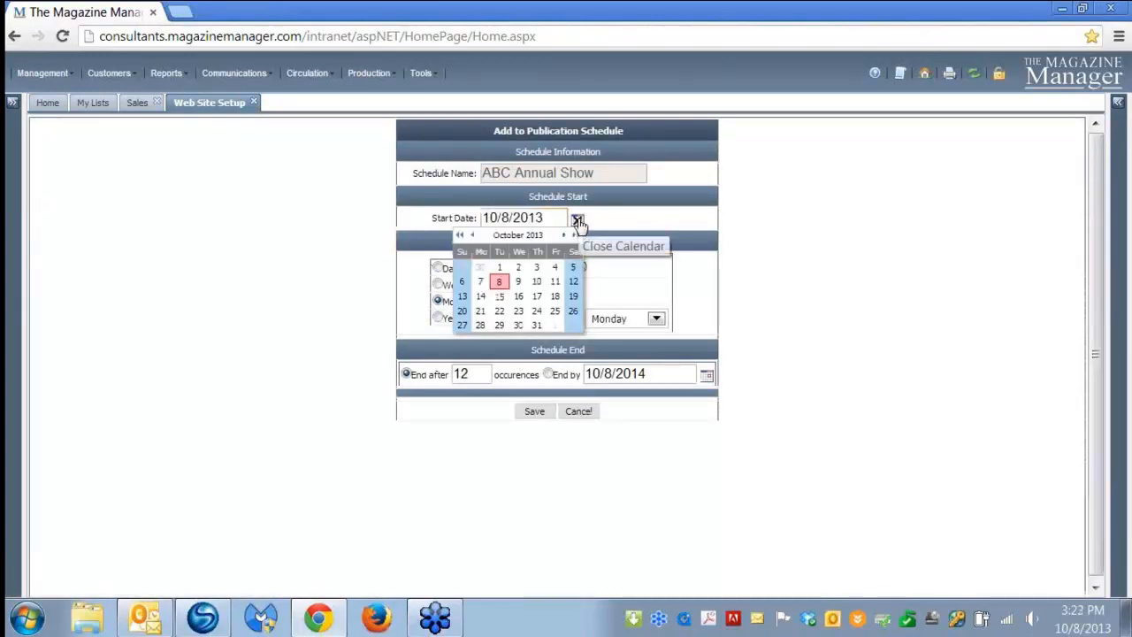
left_click(576, 235)
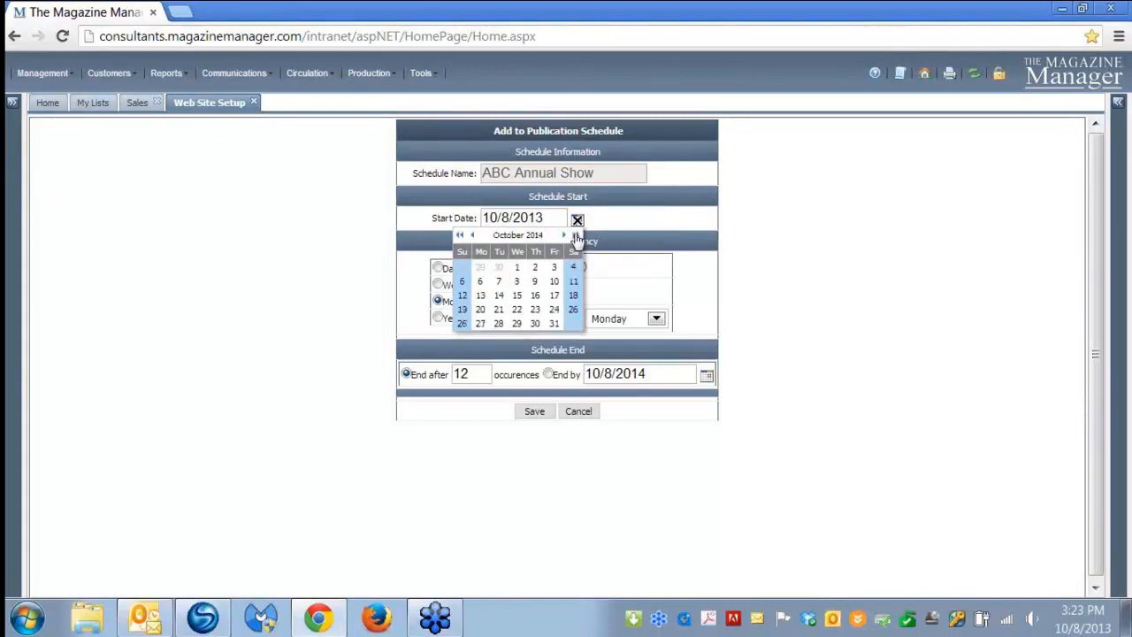
left_click(473, 236)
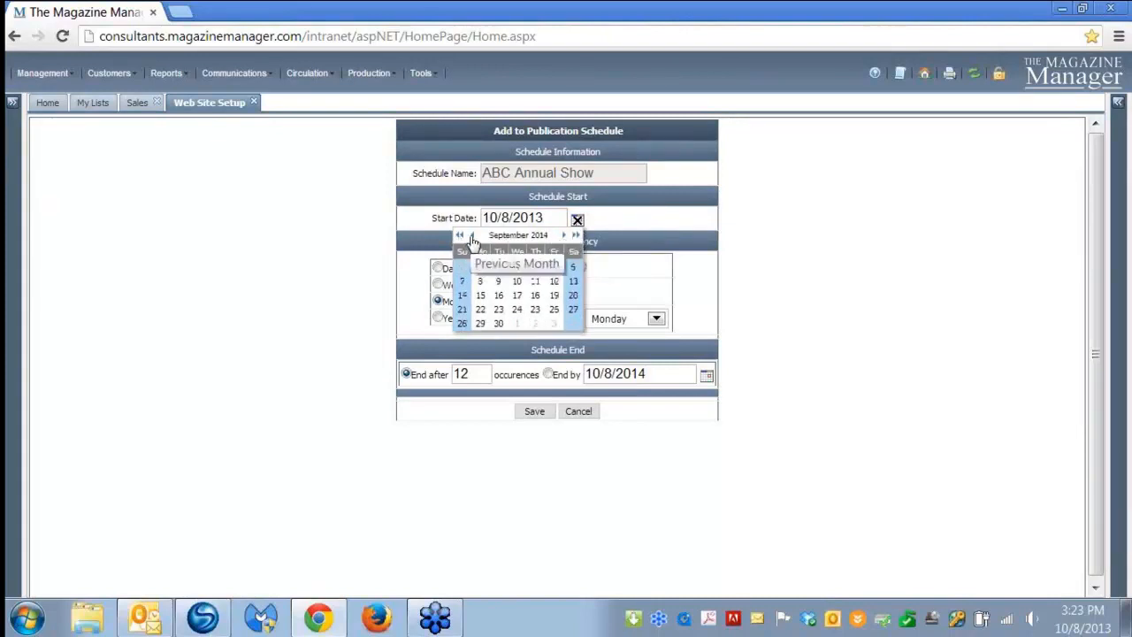
left_click(472, 235)
left_click(473, 235)
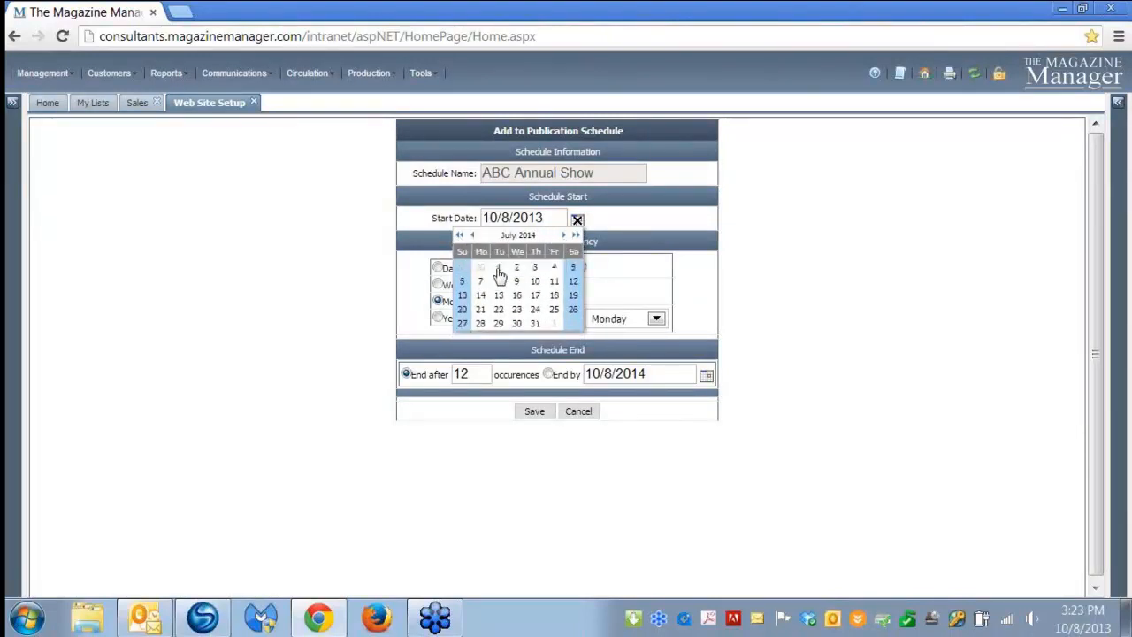
left_click(499, 267)
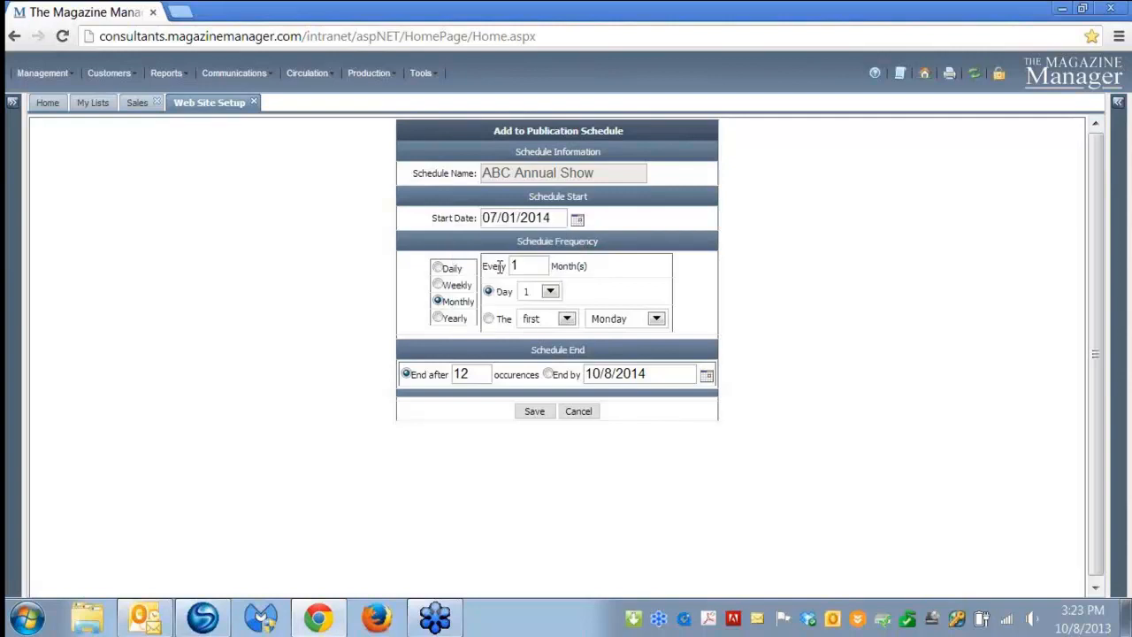
Set the added issues to recur yearly on July 1, ending after 1 occurrence, and save them.
left_click(436, 320)
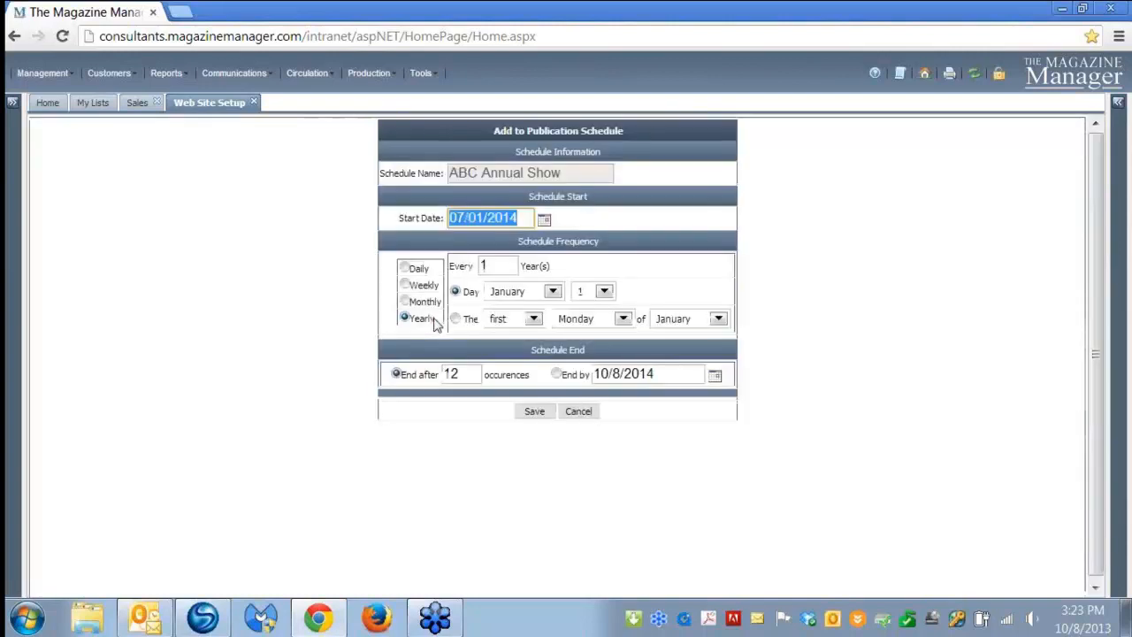
left_click(552, 292)
left_click(503, 378)
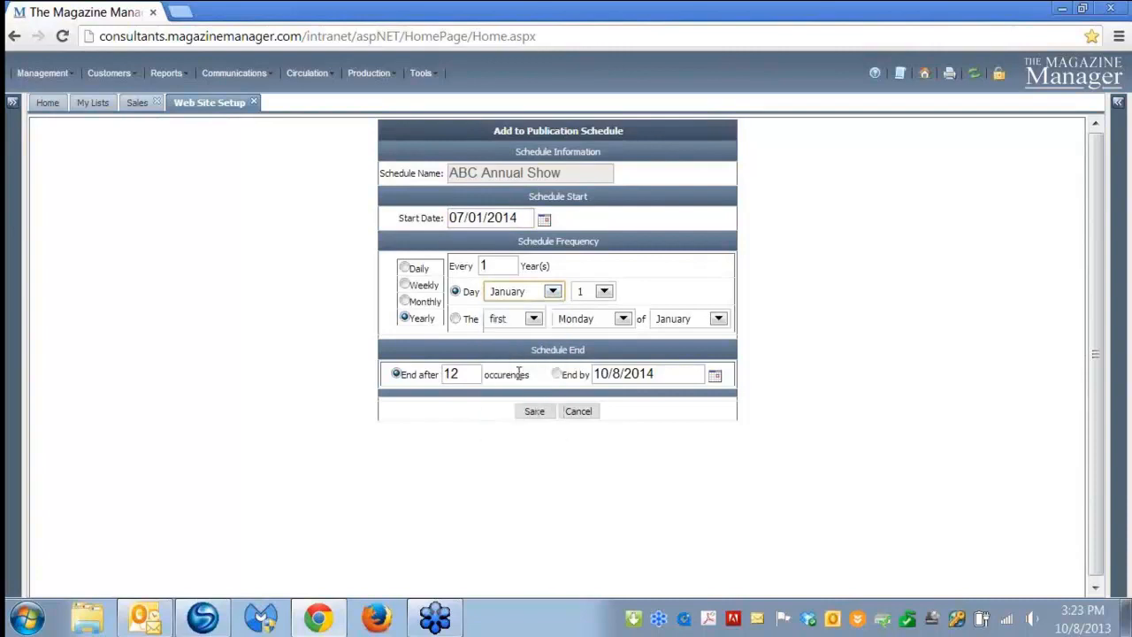
double_click(461, 373)
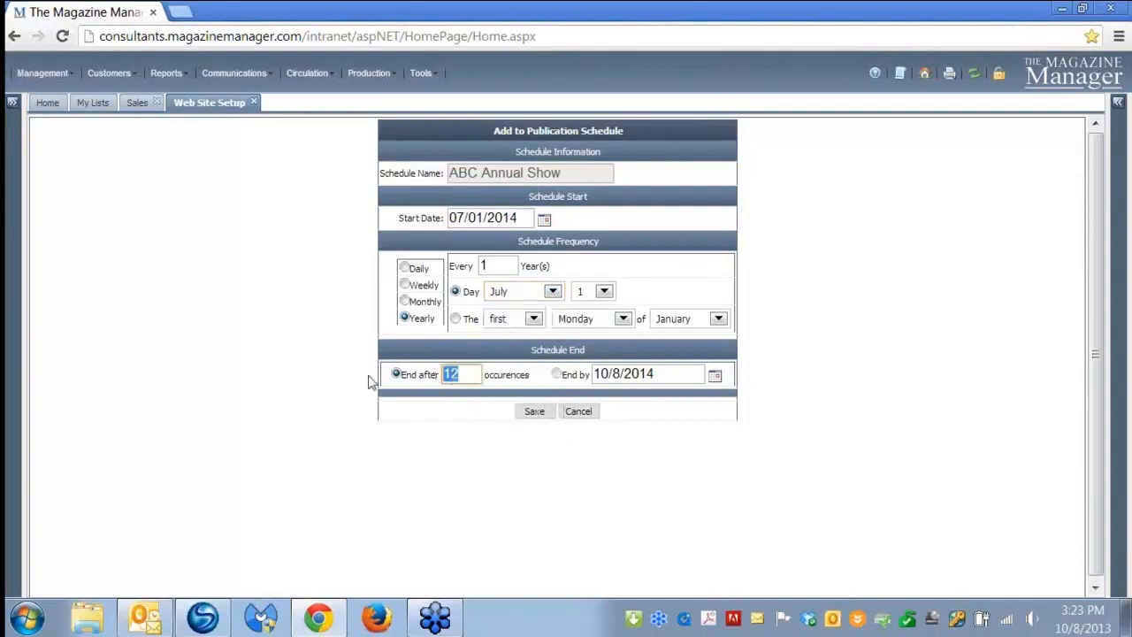
type("1")
left_click(533, 412)
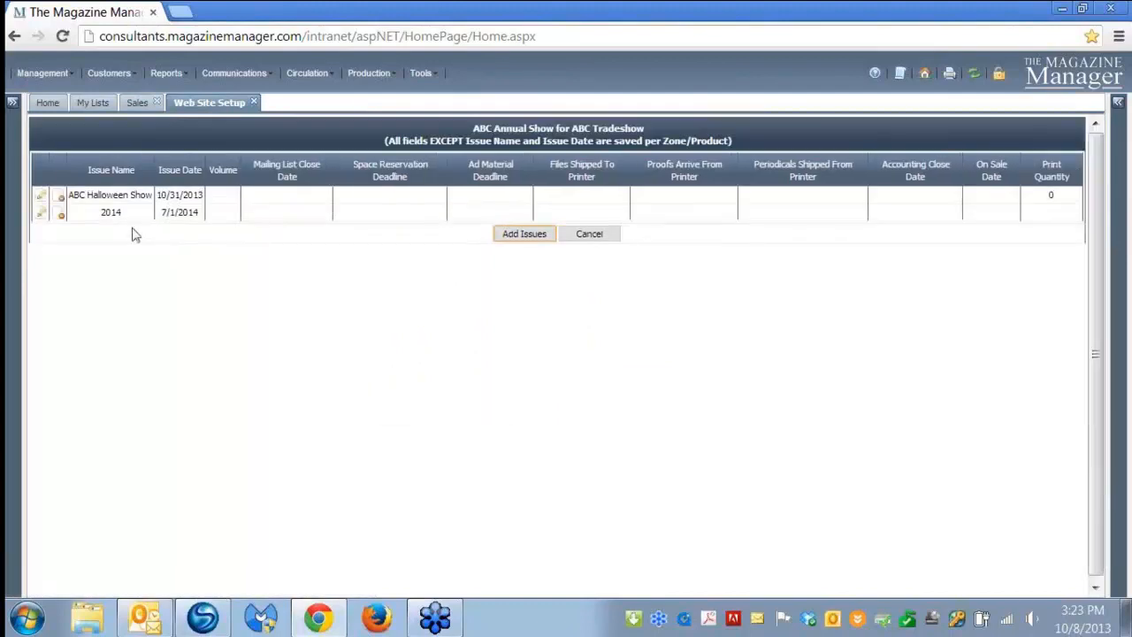
Rename the 2014 issue to ABC Summer, save it and return to the list of publication schedules.
left_click(38, 219)
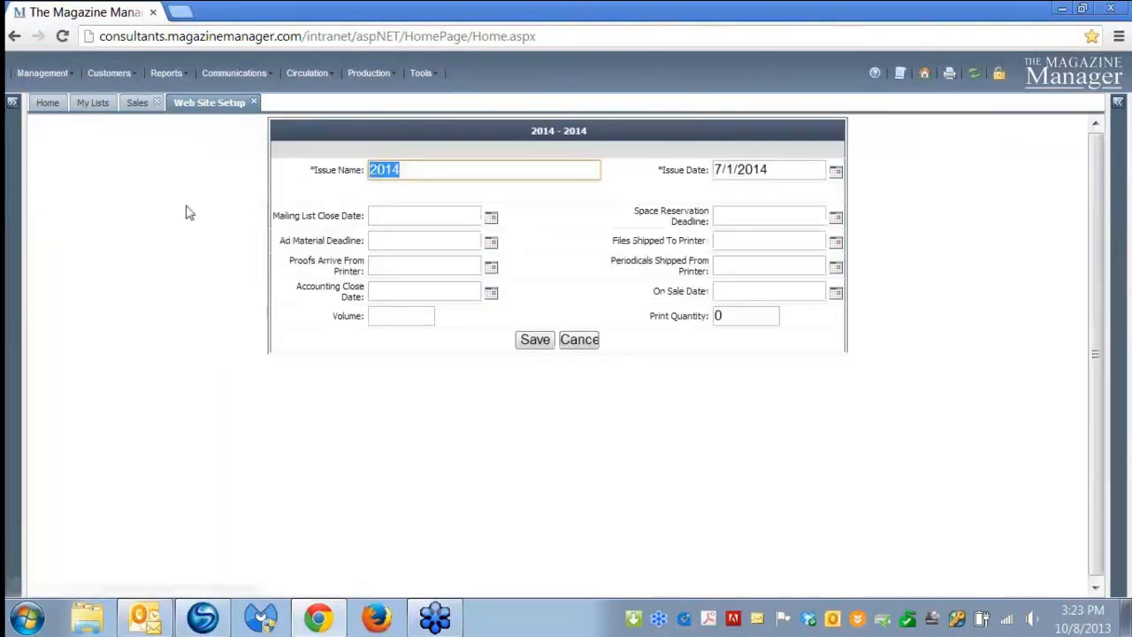
key("BackSpace")
type("S")
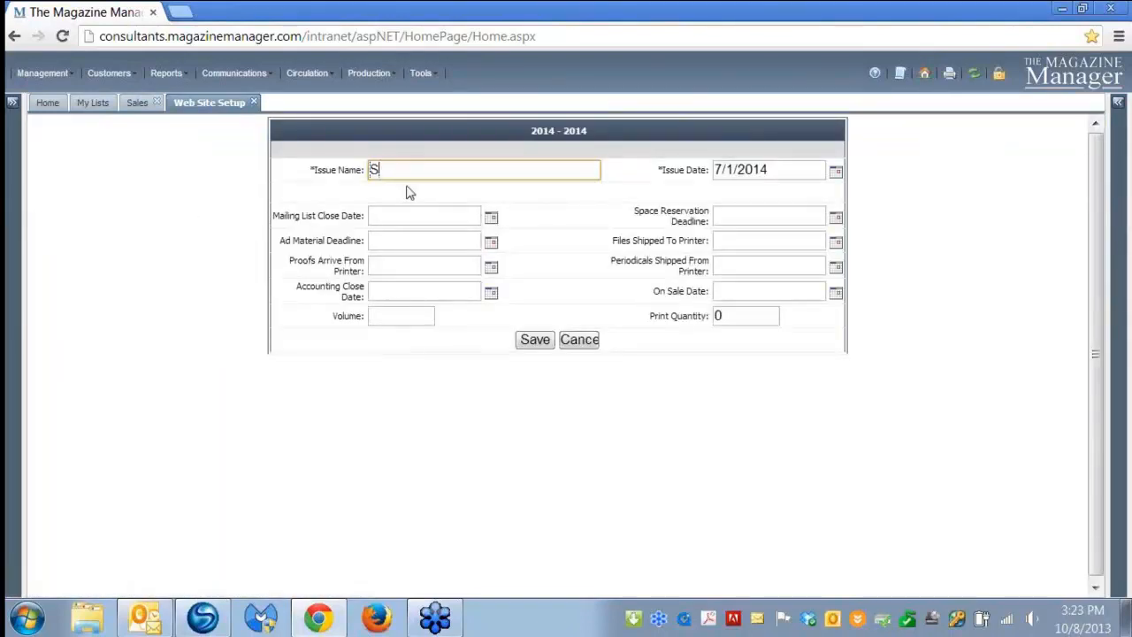
type("ummer")
key("Home")
type("ABC")
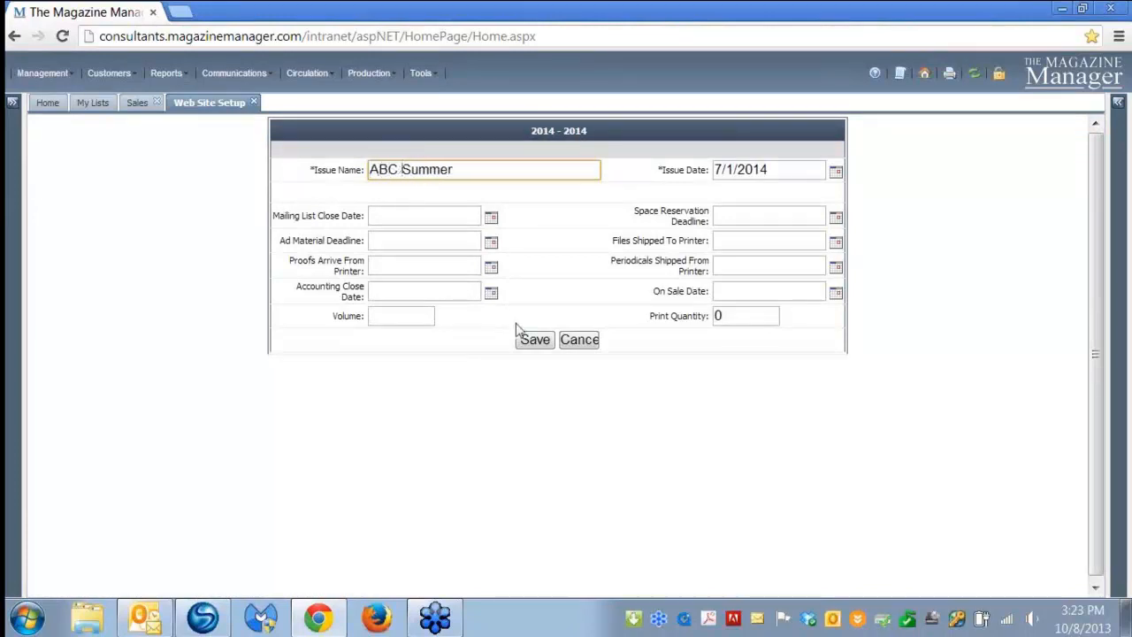
left_click(534, 339)
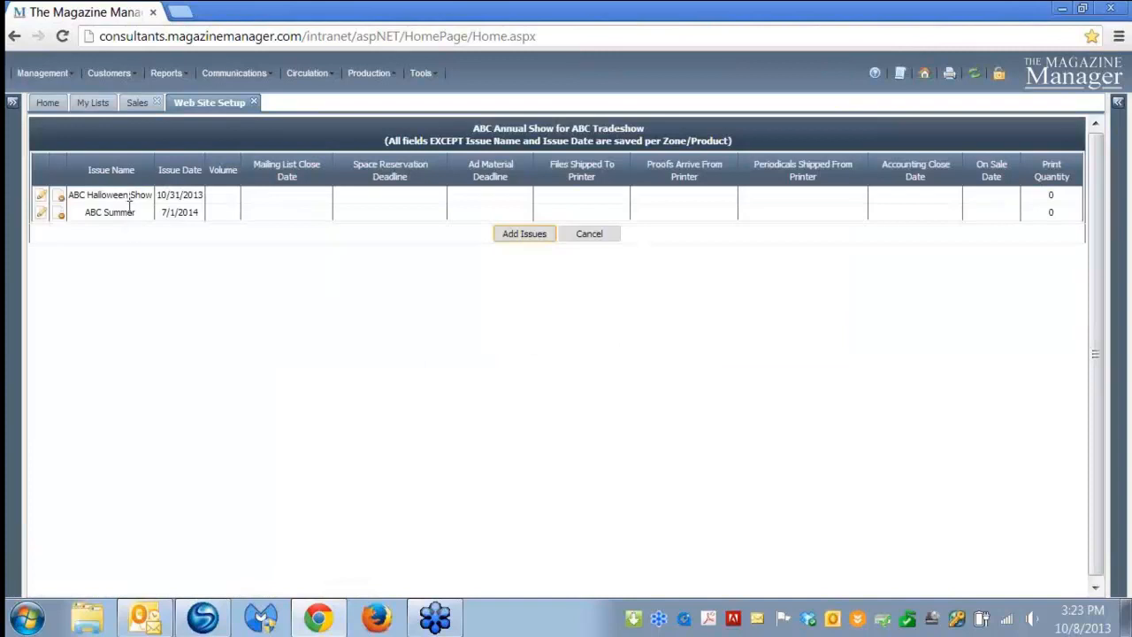
left_click(590, 234)
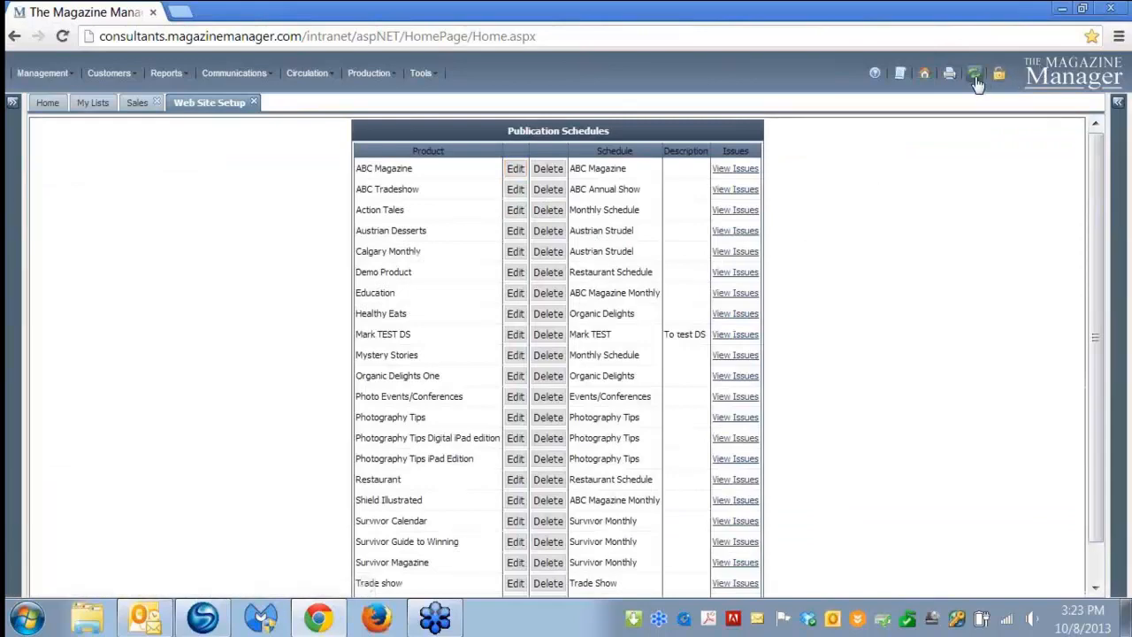
Create a new print rate card named ABC TRADE SHOW and open its list of linkable products.
left_click(974, 76)
scroll(631, 416, "down", 4)
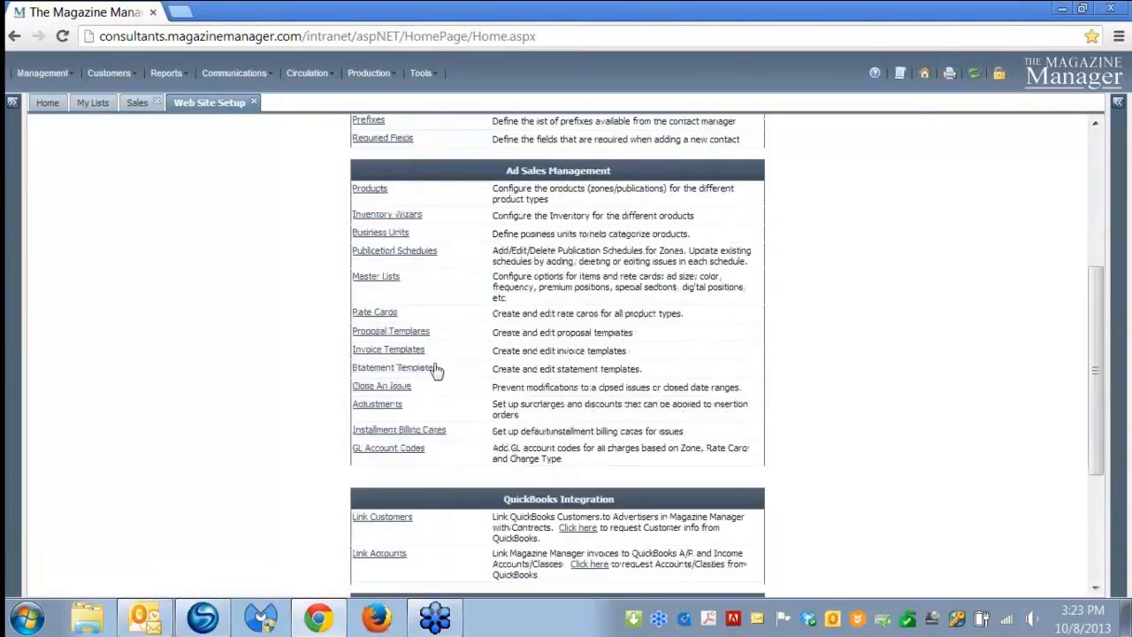
left_click(372, 316)
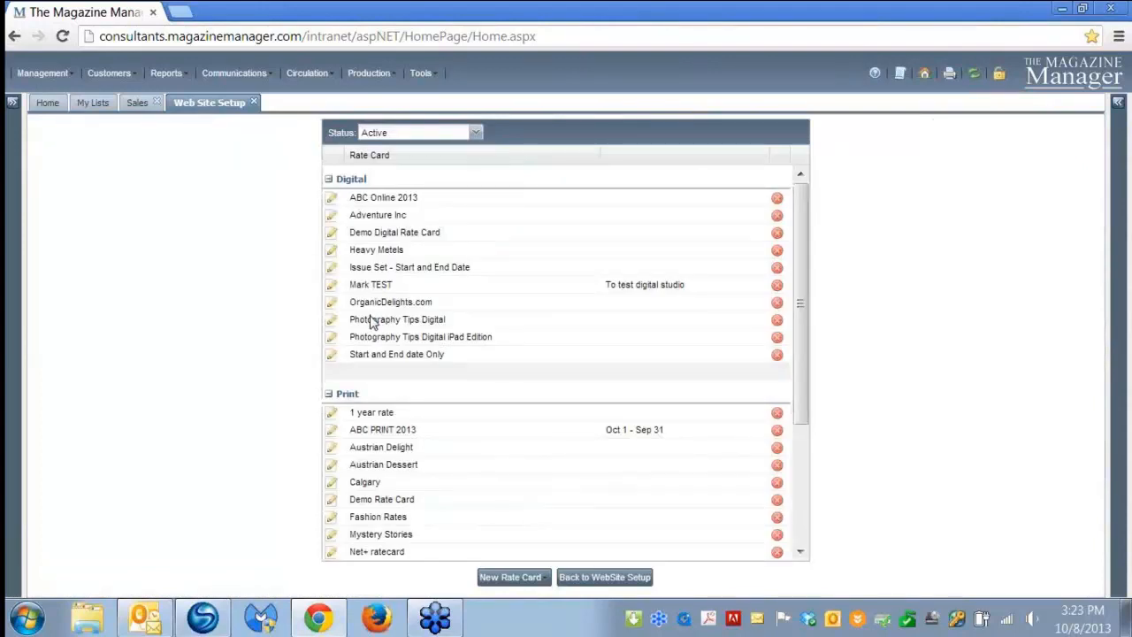
left_click(501, 580)
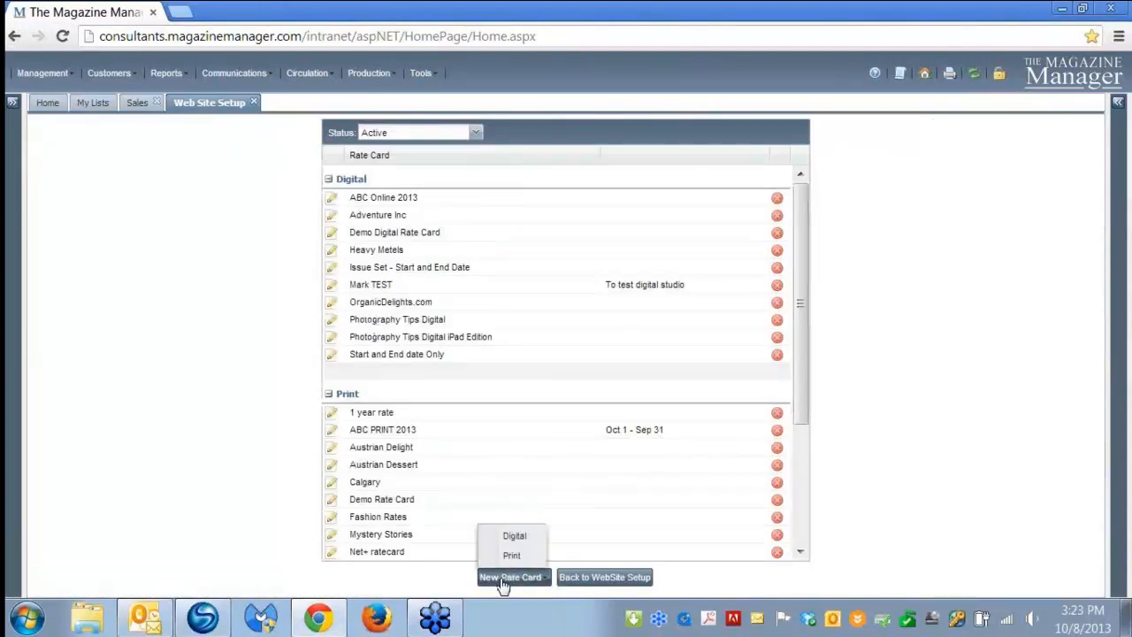
left_click(511, 573)
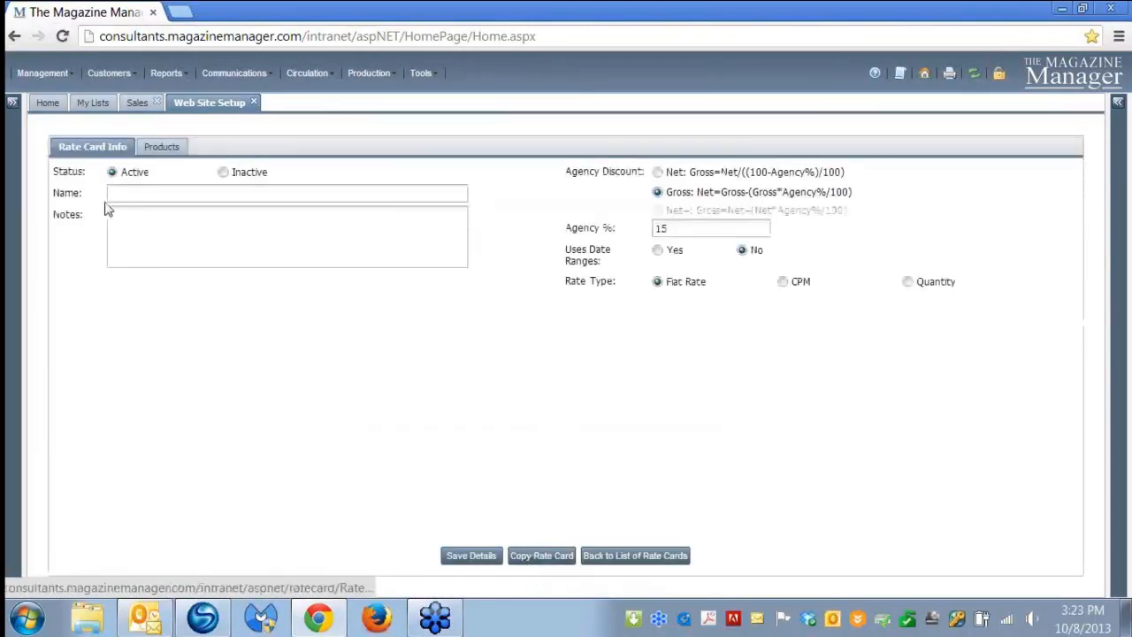
left_click(117, 193)
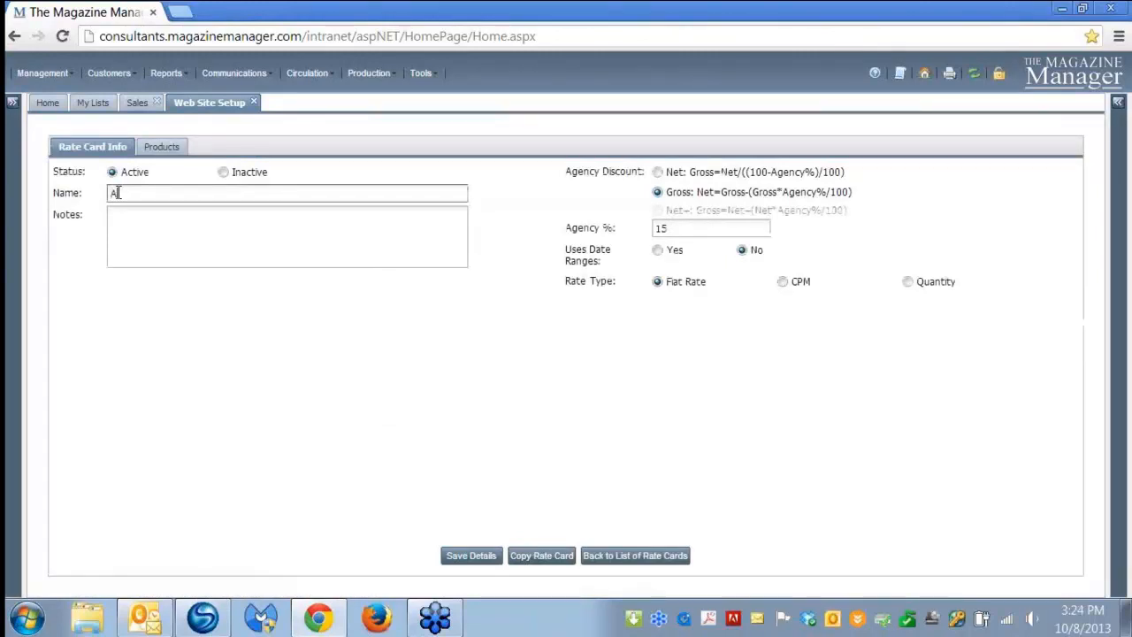
type("C TRADE SHOW")
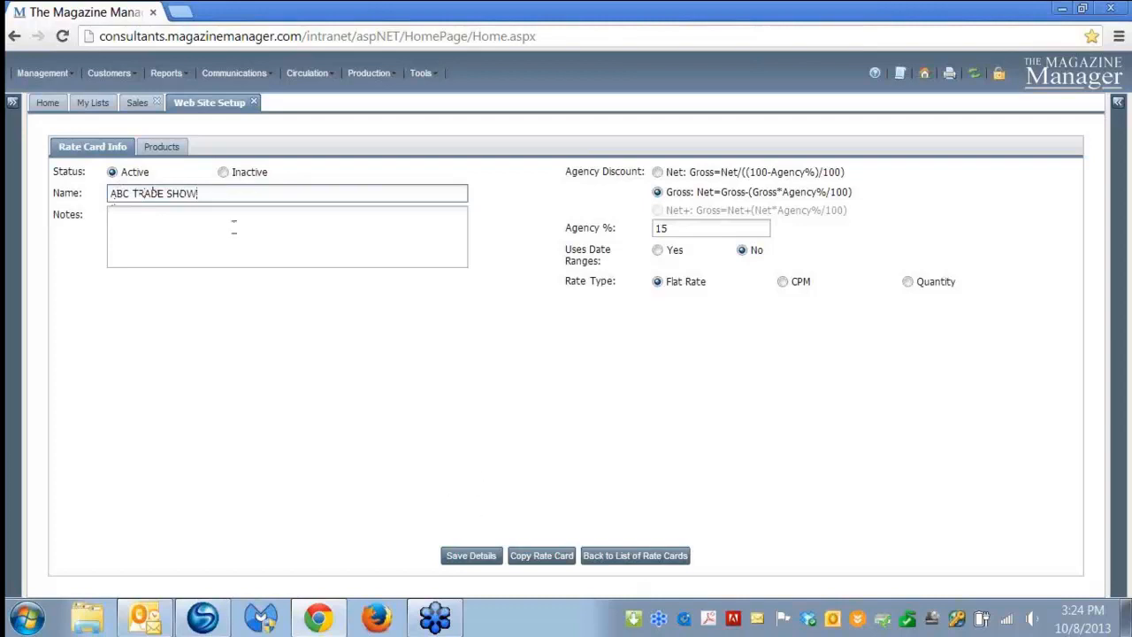
left_click(167, 148)
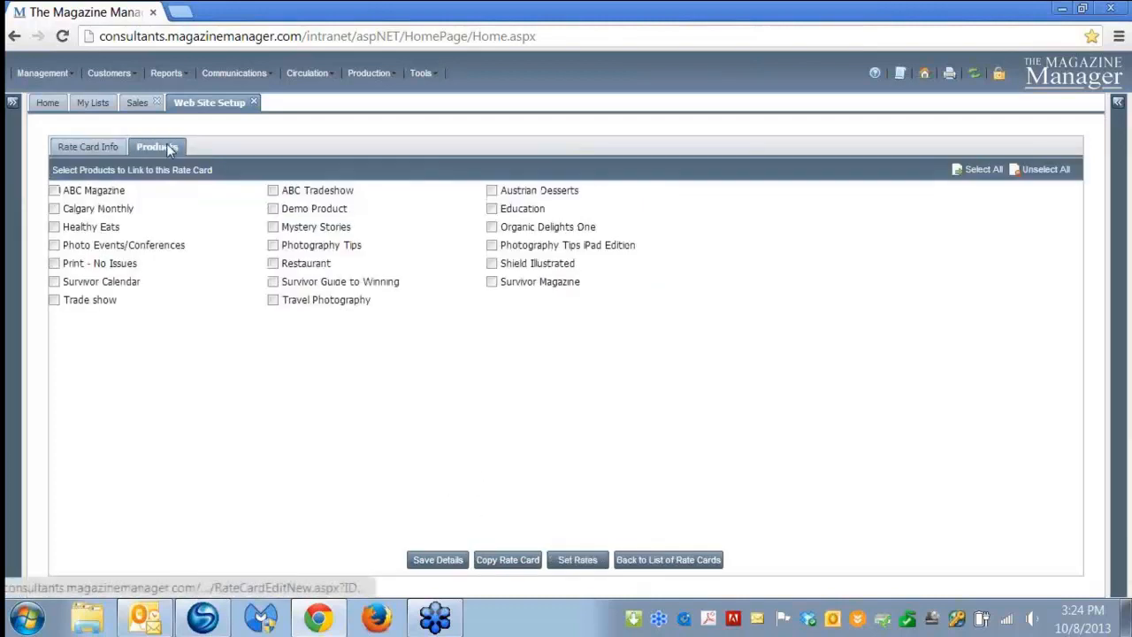
Link the ABC Tradeshow product to the ABC TRADE SHOW rate card and save the rate card's details.
left_click(274, 190)
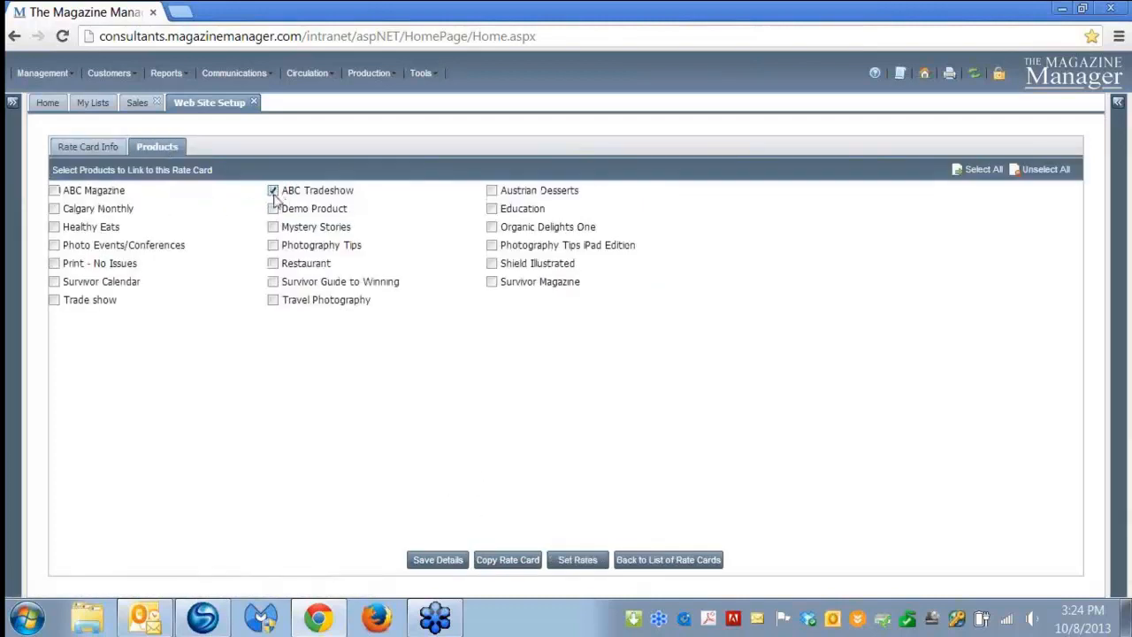
left_click(435, 559)
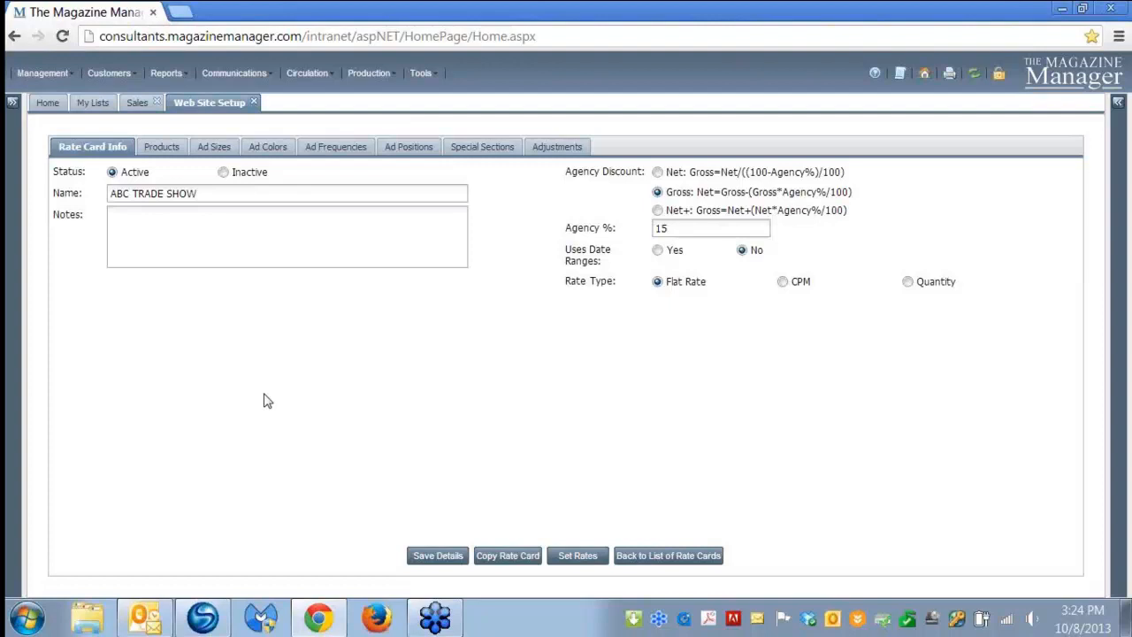
Add the 10 x 10 Exhibit Booth and 10 x 20 Exhibit Booth ad sizes to the rate card and look through the remaining sizes.
left_click(202, 151)
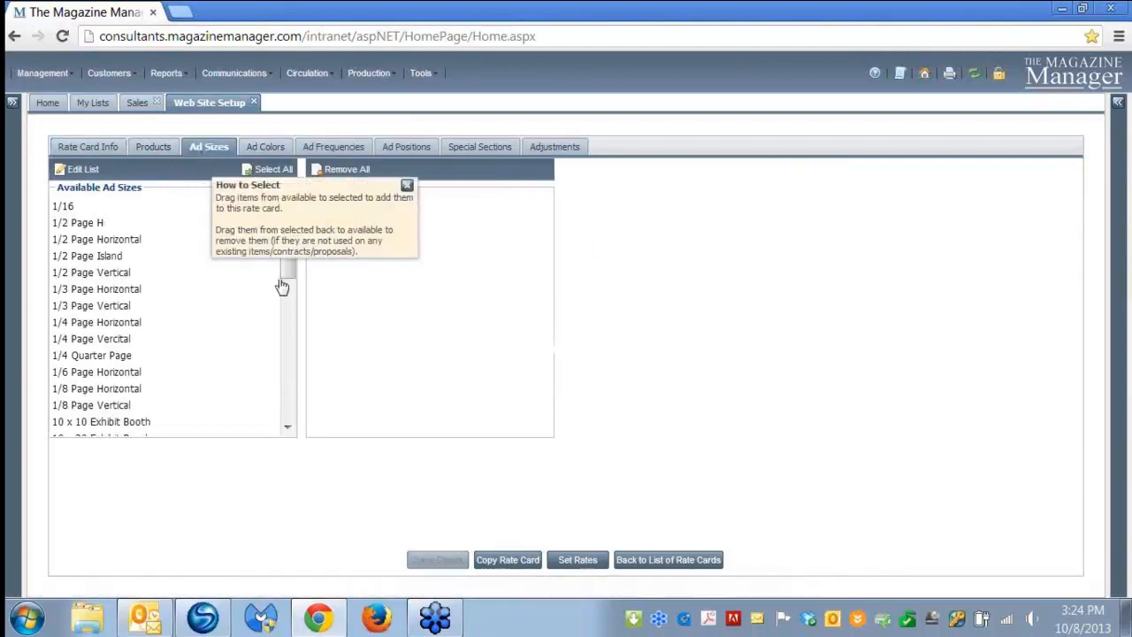
scroll(228, 352, "down", 5)
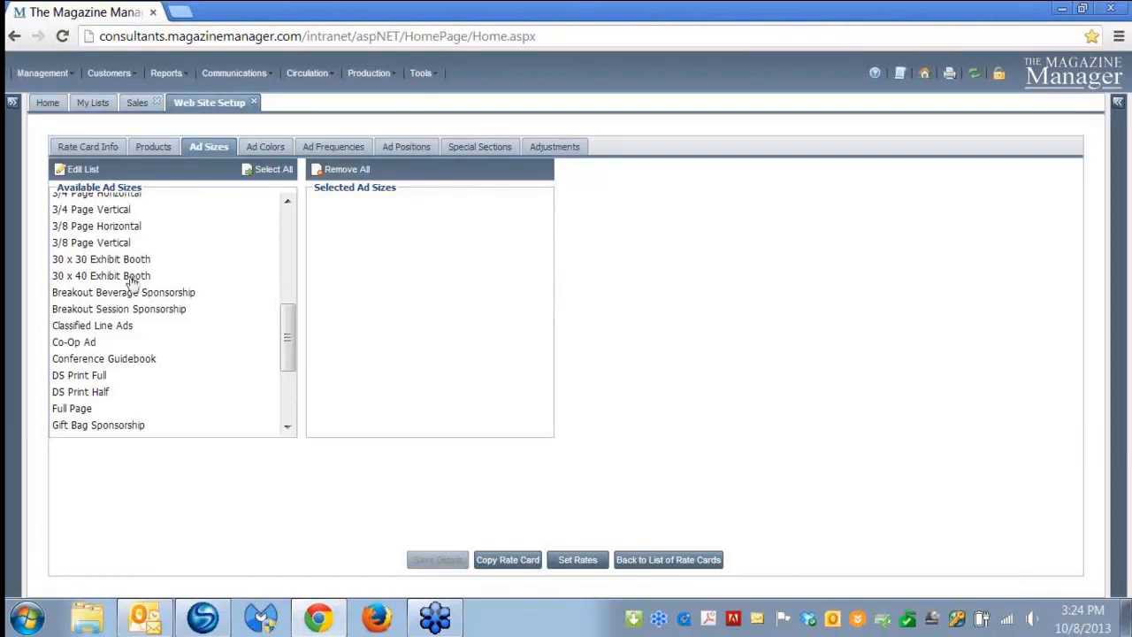
scroll(115, 274, "up", 4)
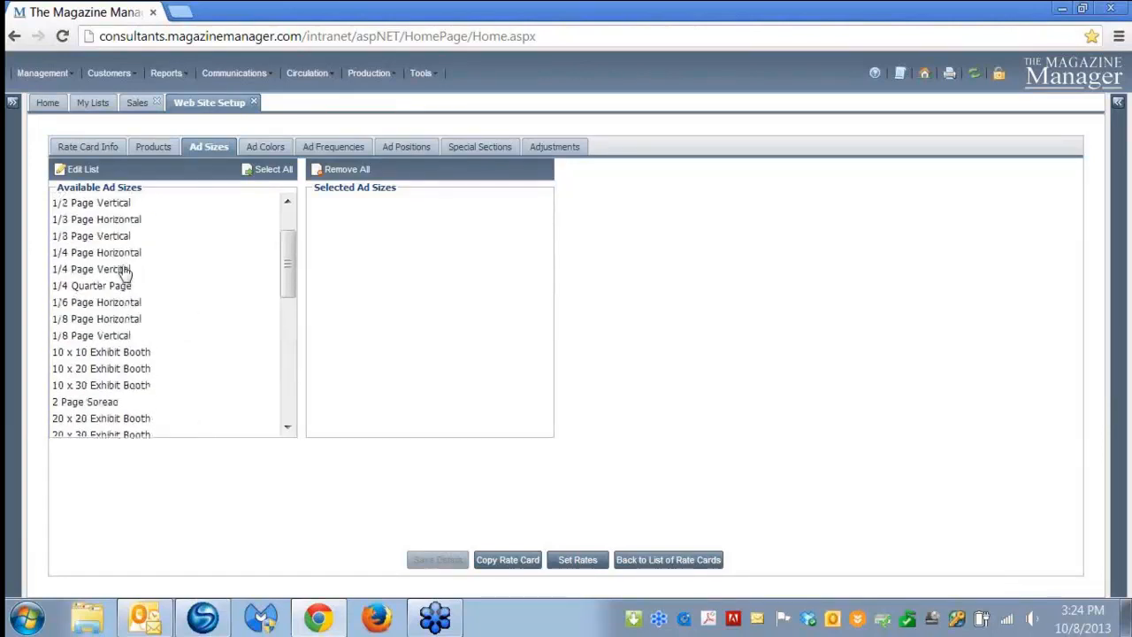
left_click_drag(97, 356, 365, 232)
left_click_drag(106, 356, 362, 258)
scroll(123, 265, "down", 3)
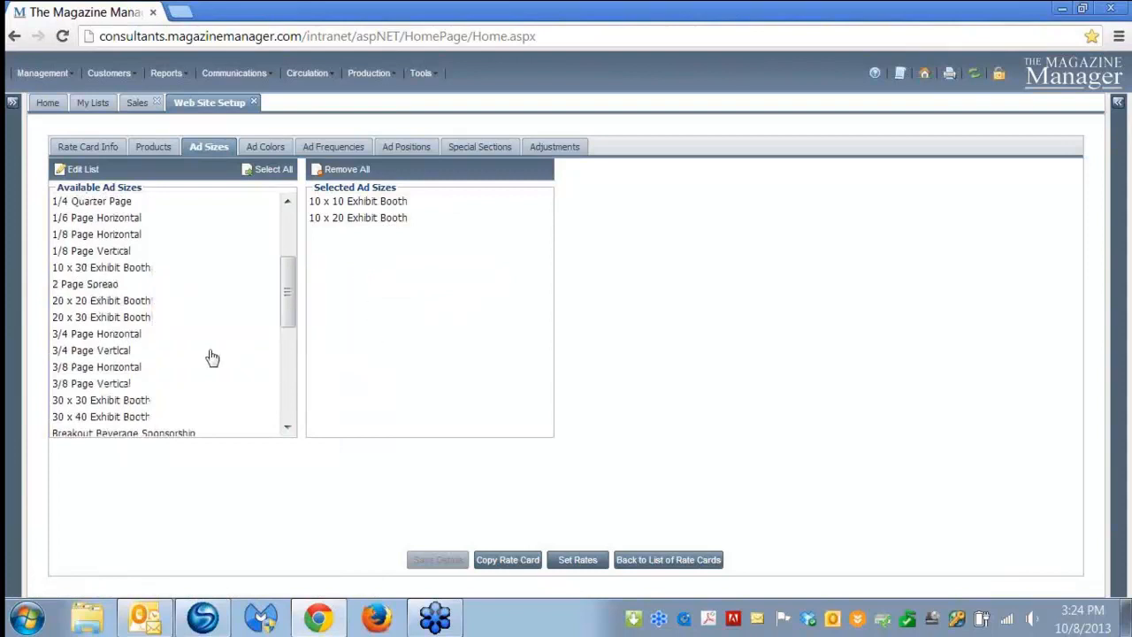
scroll(210, 357, "down", 5)
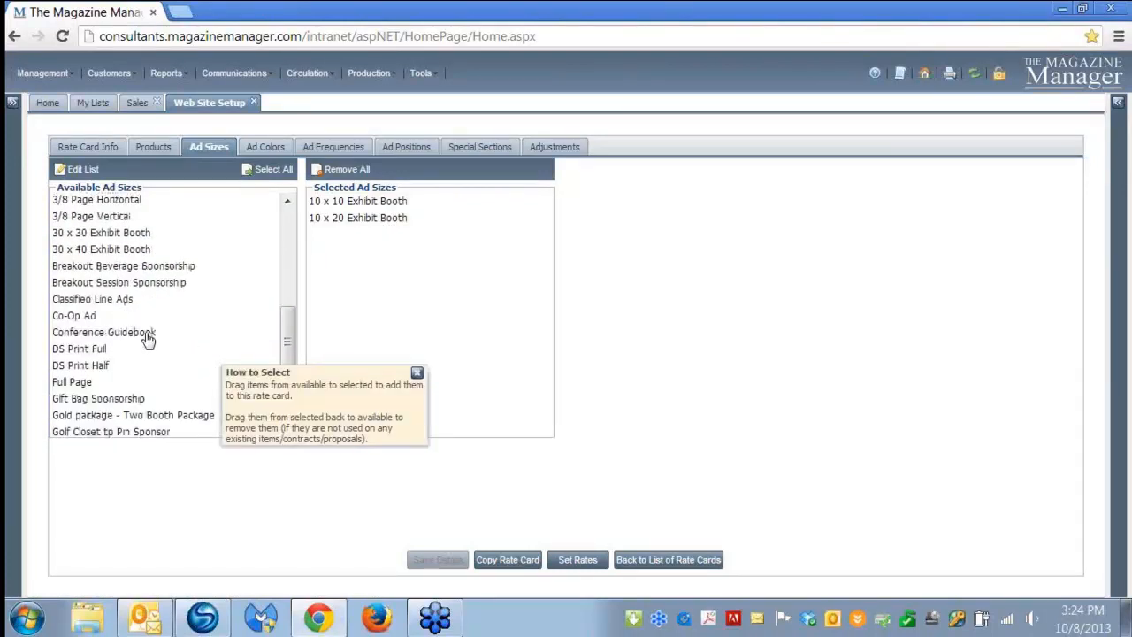
scroll(149, 345, "down", 3)
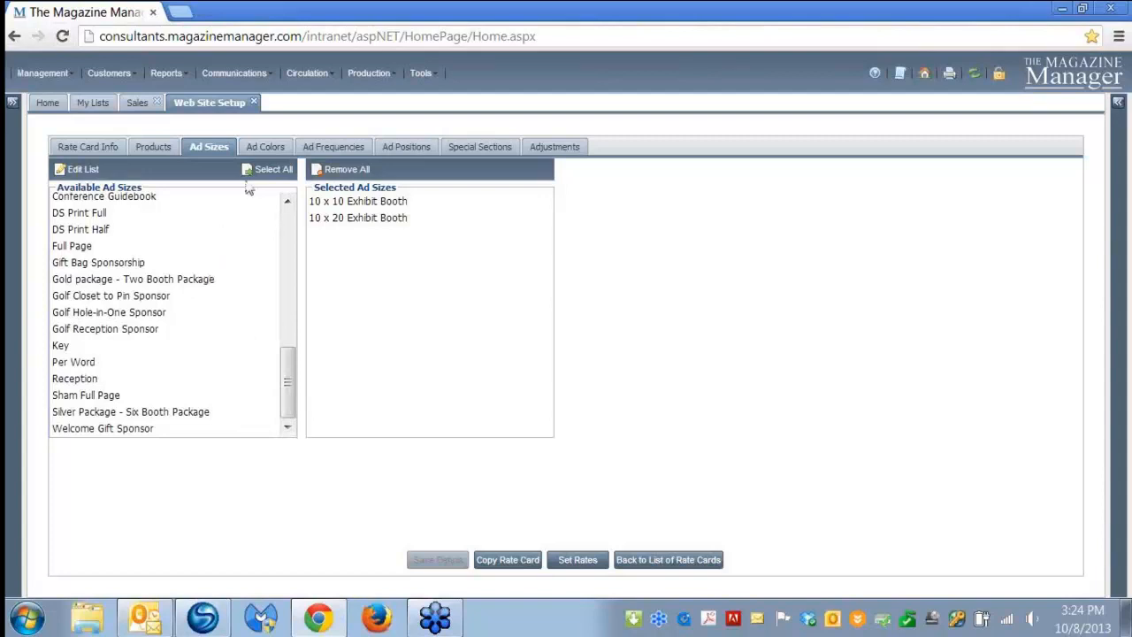
Add N/A as the rate card's ad color and open its list of available ad frequencies.
left_click(263, 149)
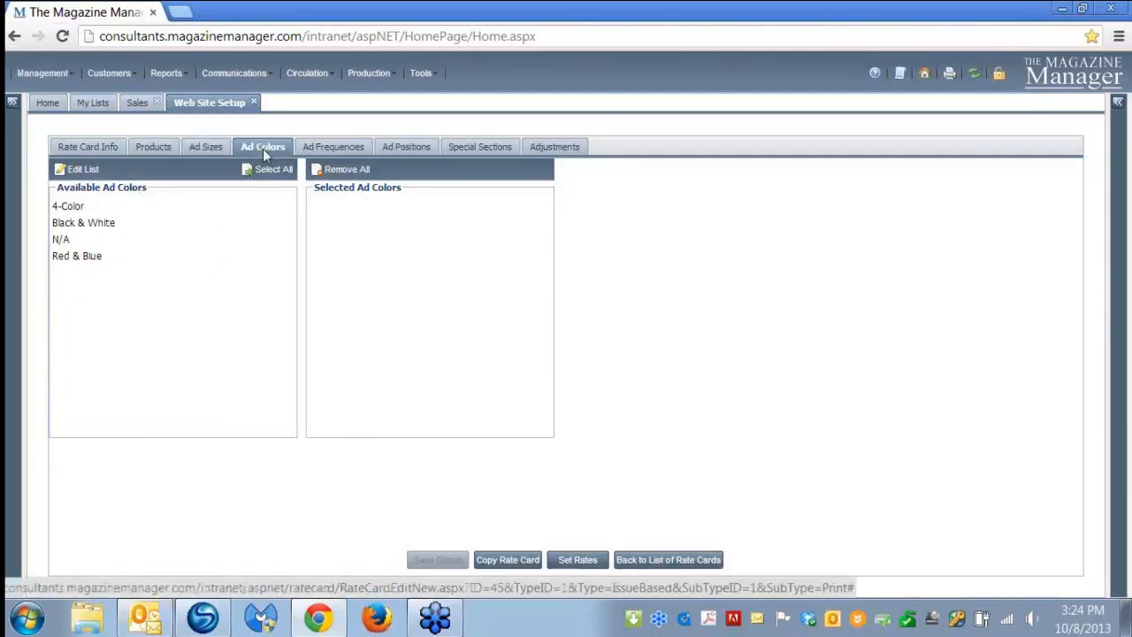
left_click_drag(97, 239, 375, 229)
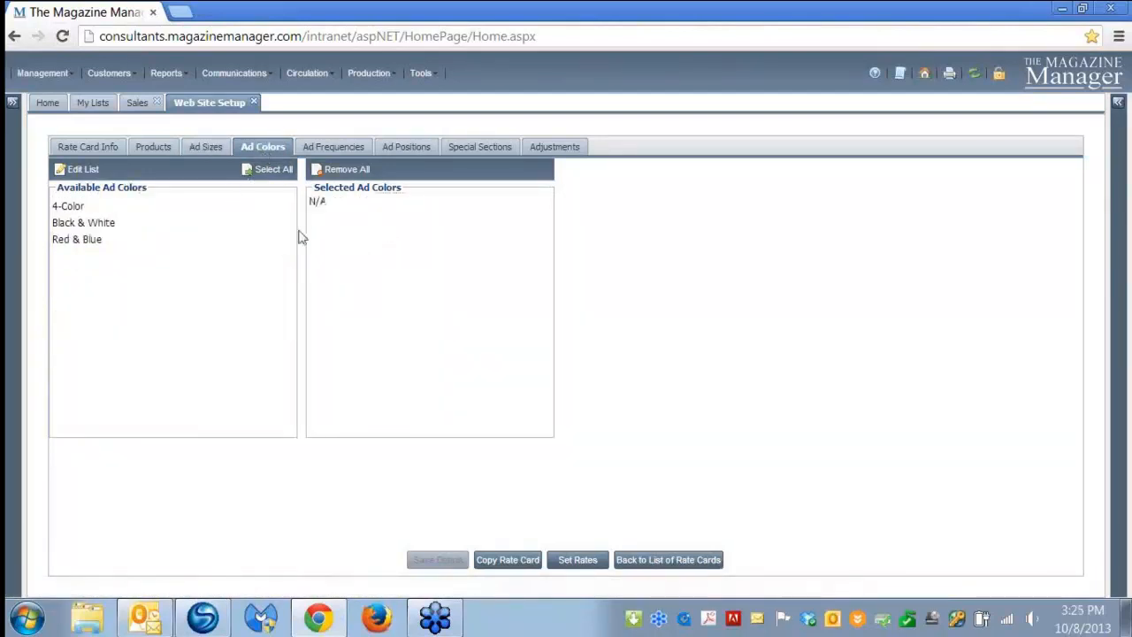
left_click(328, 148)
mouse_move(236, 305)
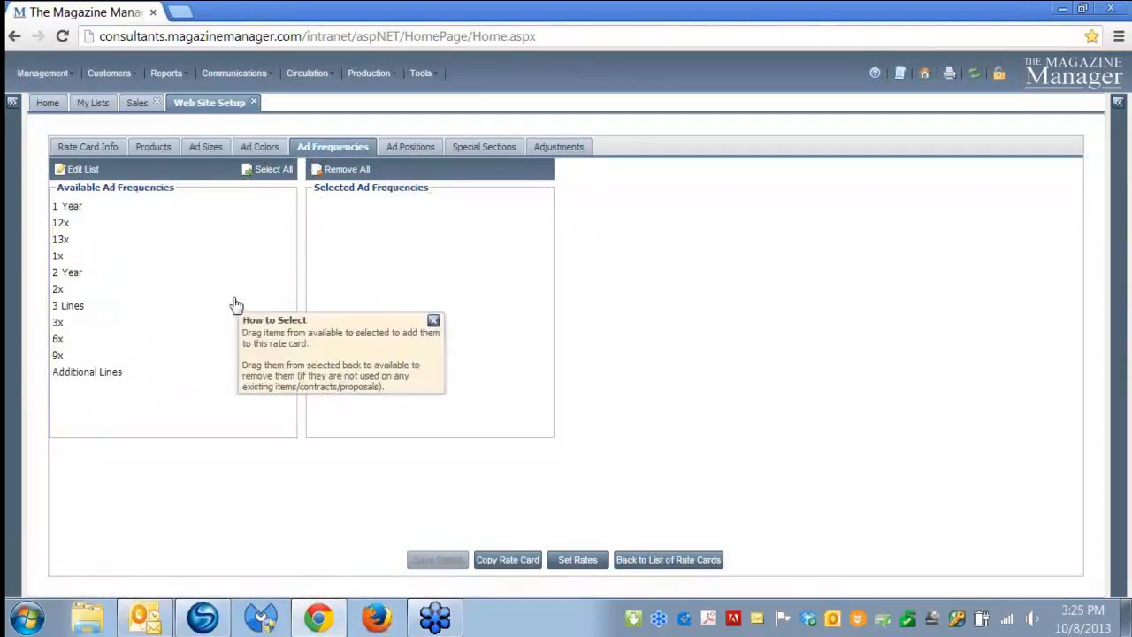
Add the 1x ad frequency and the Booth in First Row ad position to the rate card.
left_click_drag(65, 259, 322, 217)
mouse_move(177, 292)
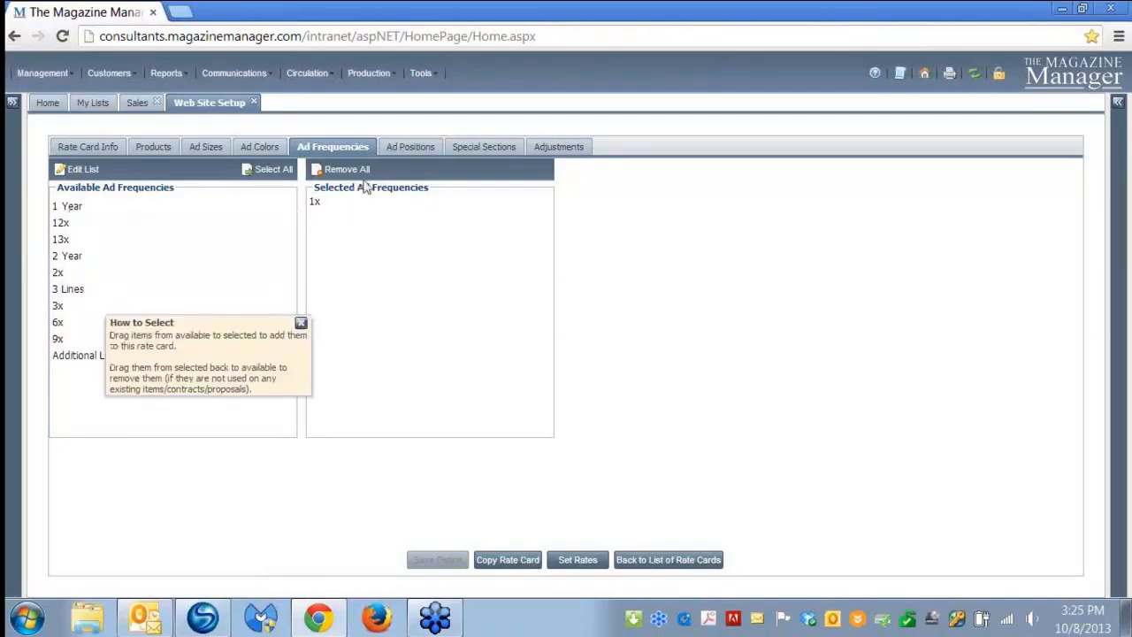
left_click(403, 147)
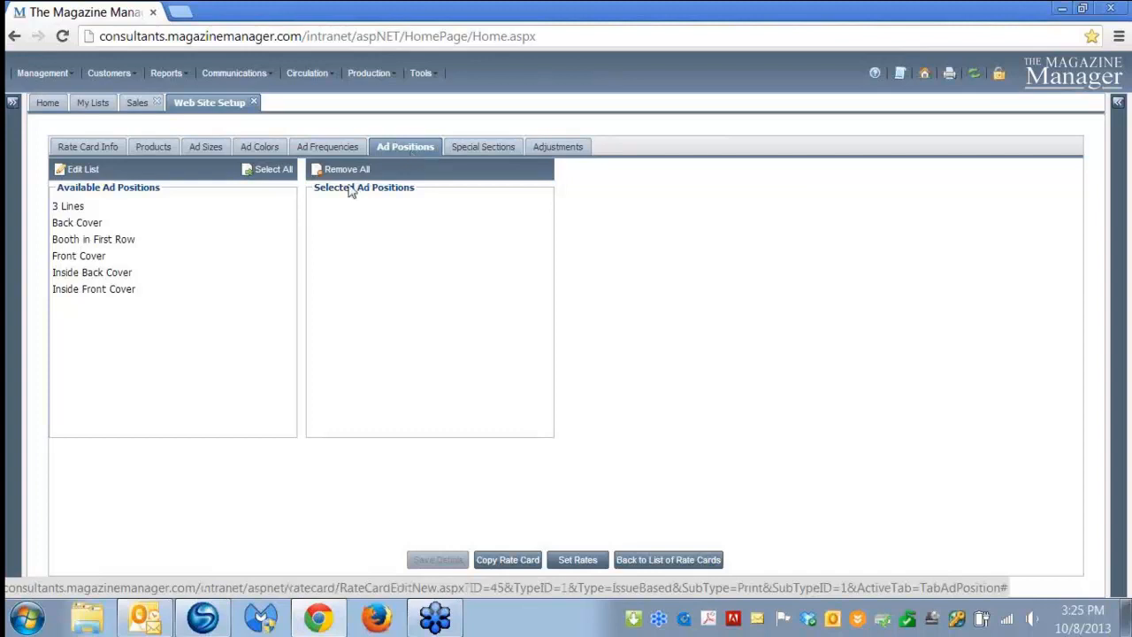
mouse_move(108, 250)
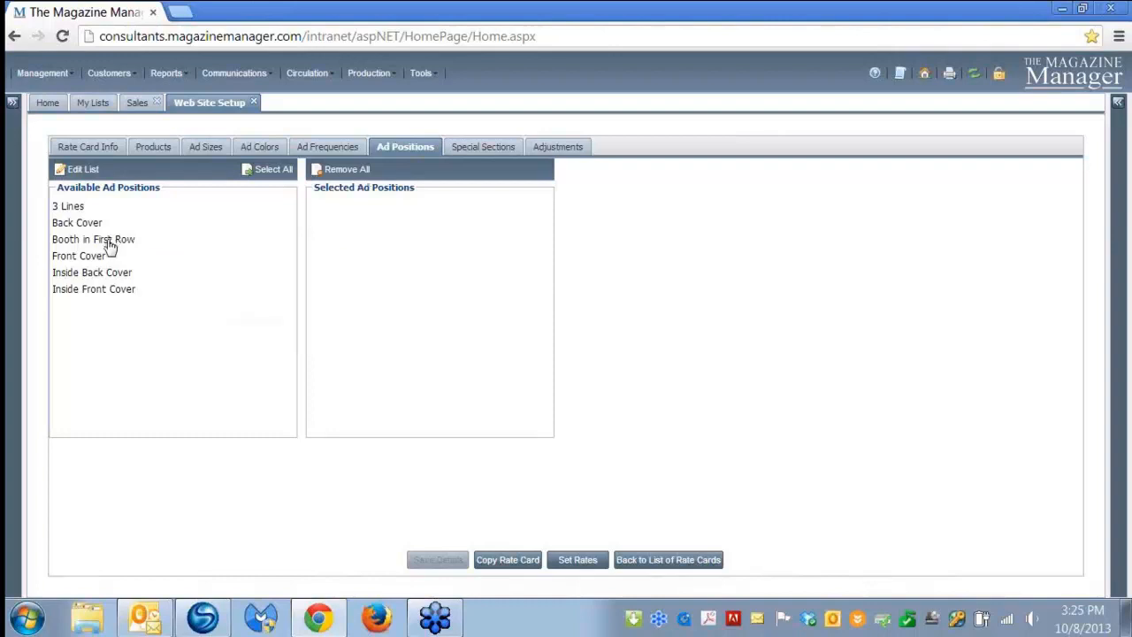
left_click(108, 241)
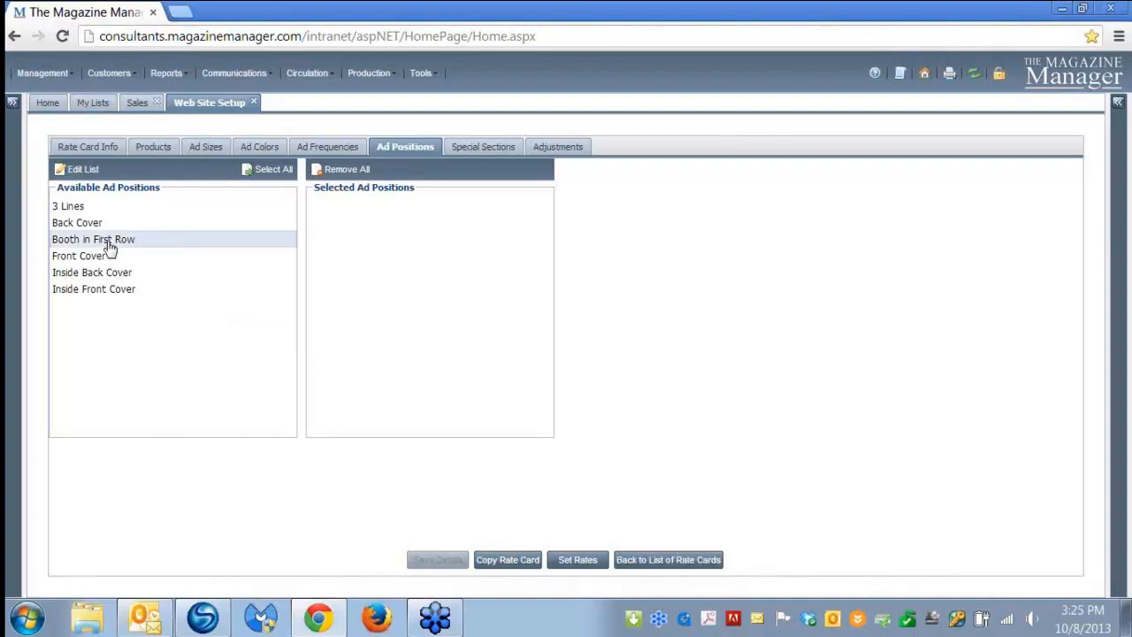
left_click_drag(108, 247, 328, 238)
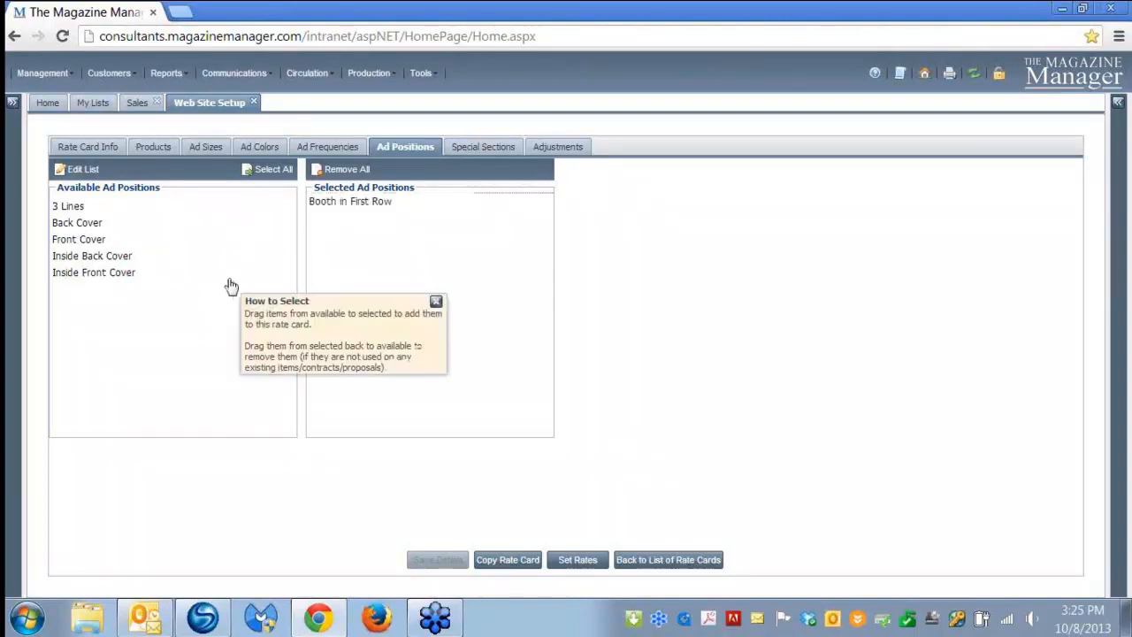
Add the Leadership Section to the rate card's selected special sections.
left_click(484, 146)
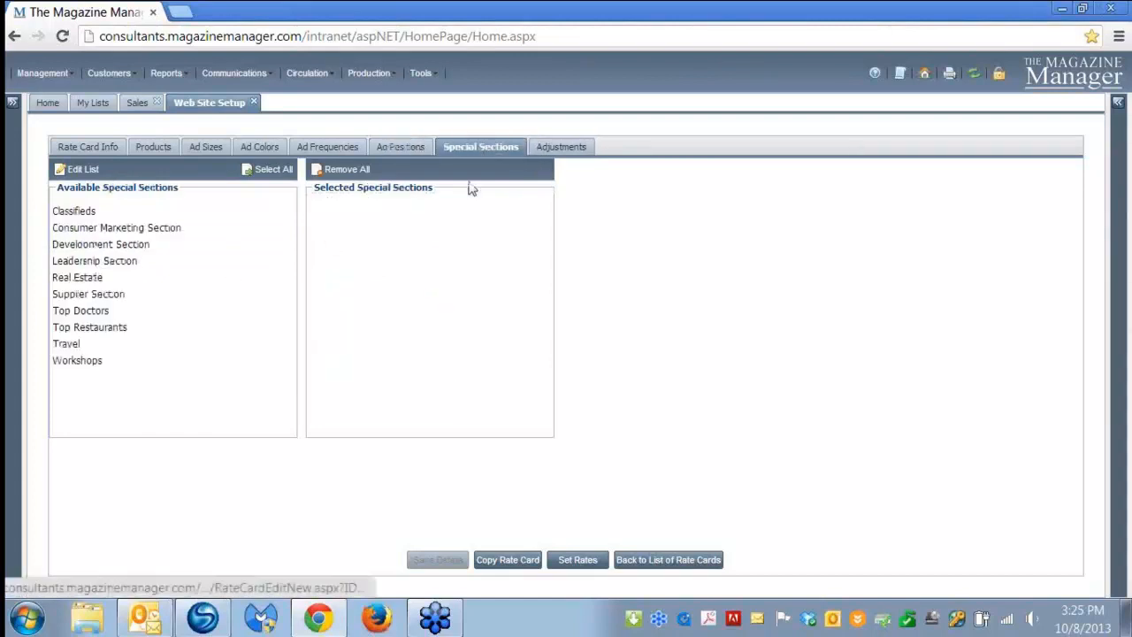
mouse_move(202, 305)
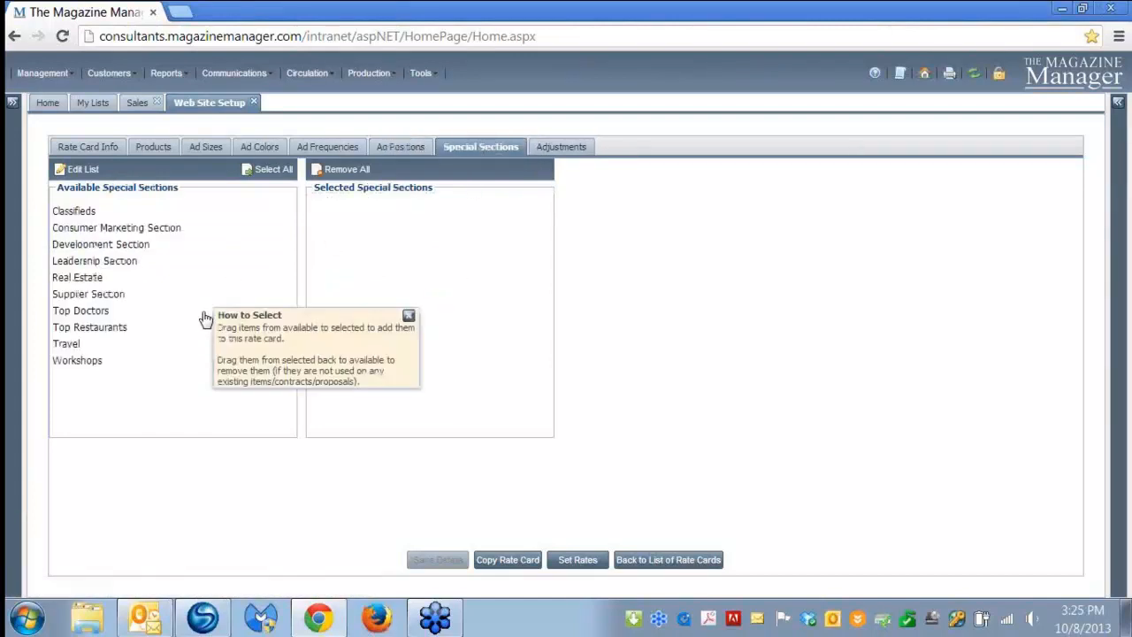
left_click_drag(116, 263, 428, 266)
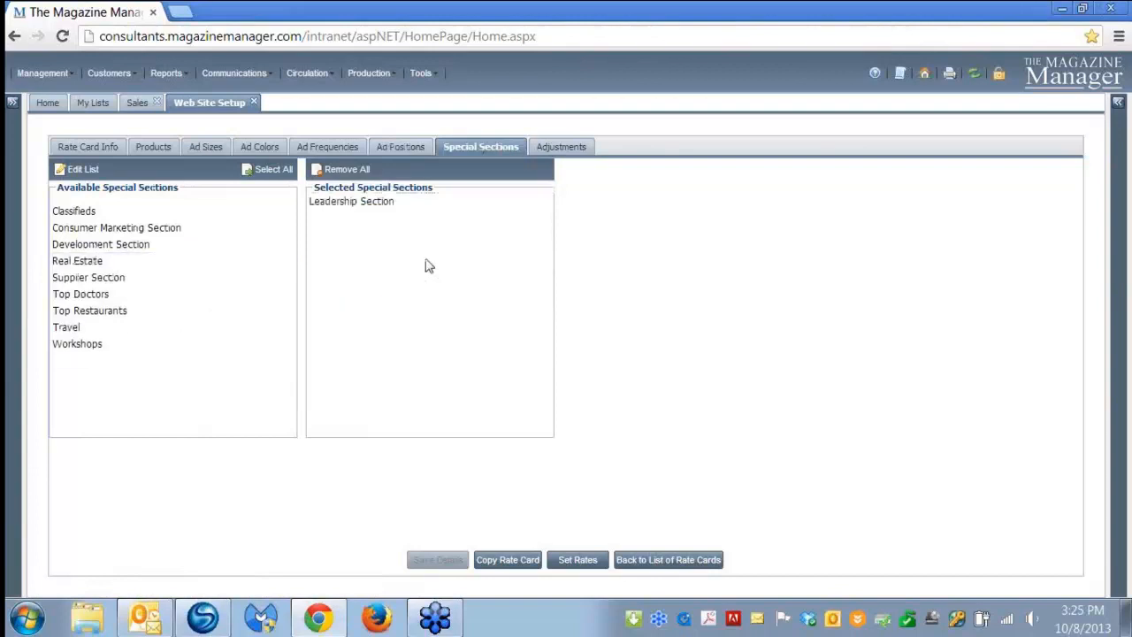
Check the available adjustments and save the rate card details with ABC Tradeshow as the linked product.
left_click(561, 148)
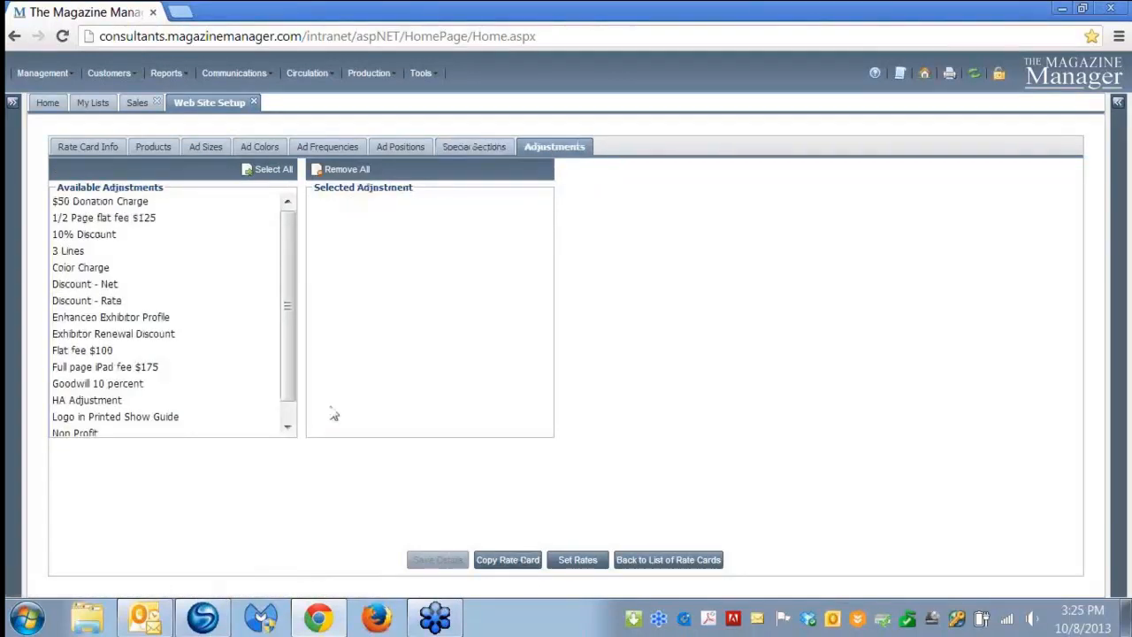
left_click(153, 147)
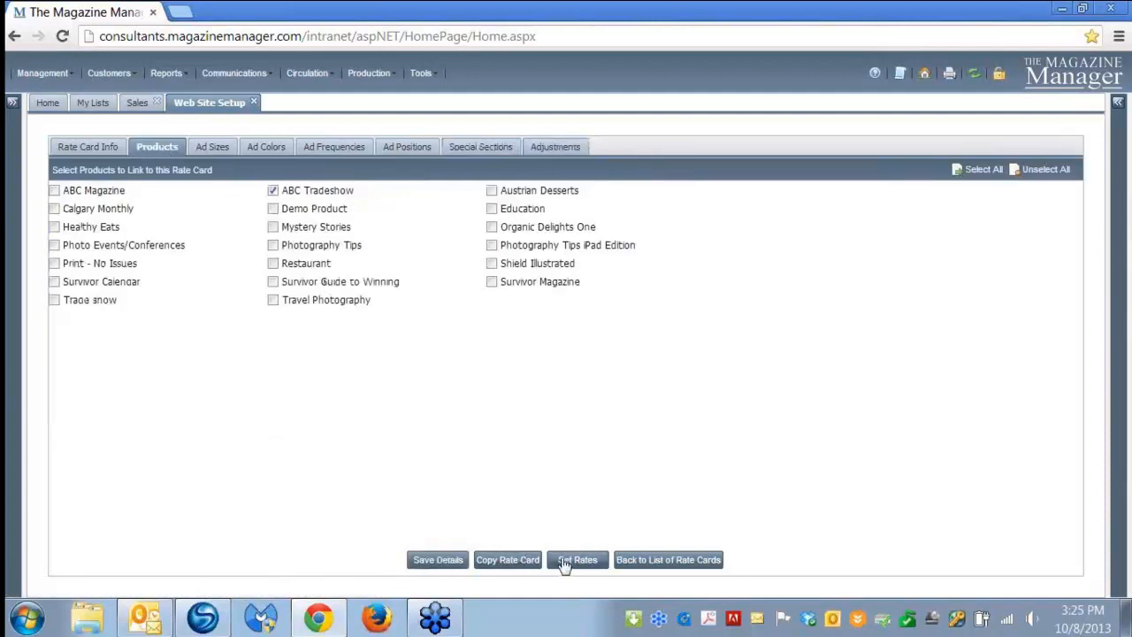
left_click(447, 561)
left_click(560, 375)
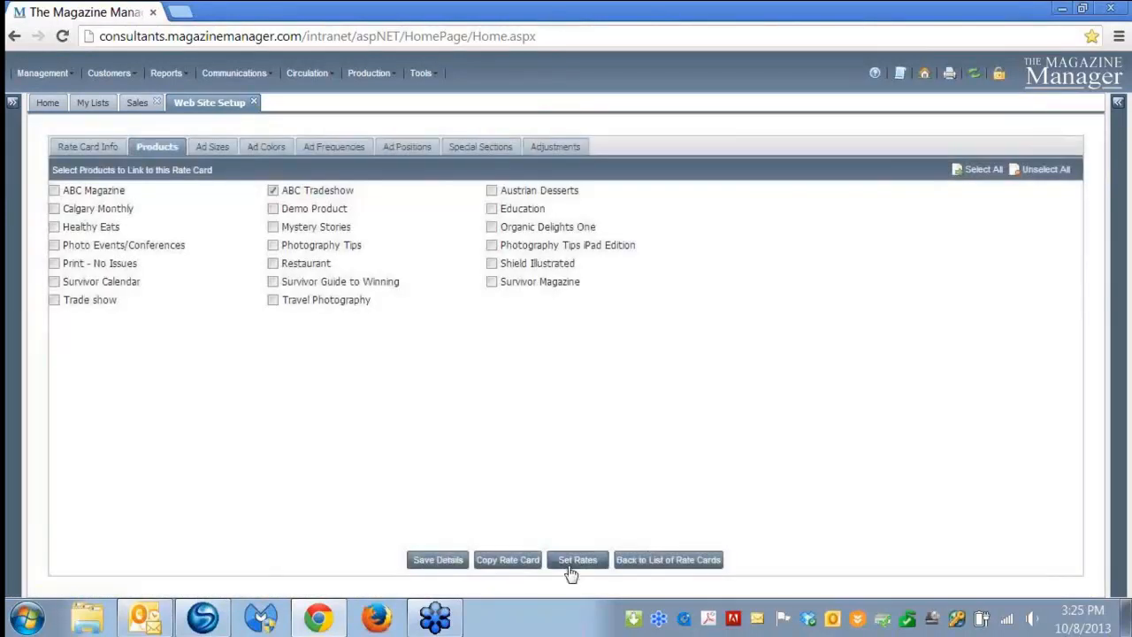
Set and save the 1x rates: 1200 for the 10 x 10 Exhibit Booth, 1500 for the 10 x 20, and 500 for Booth in First Row.
left_click(572, 566)
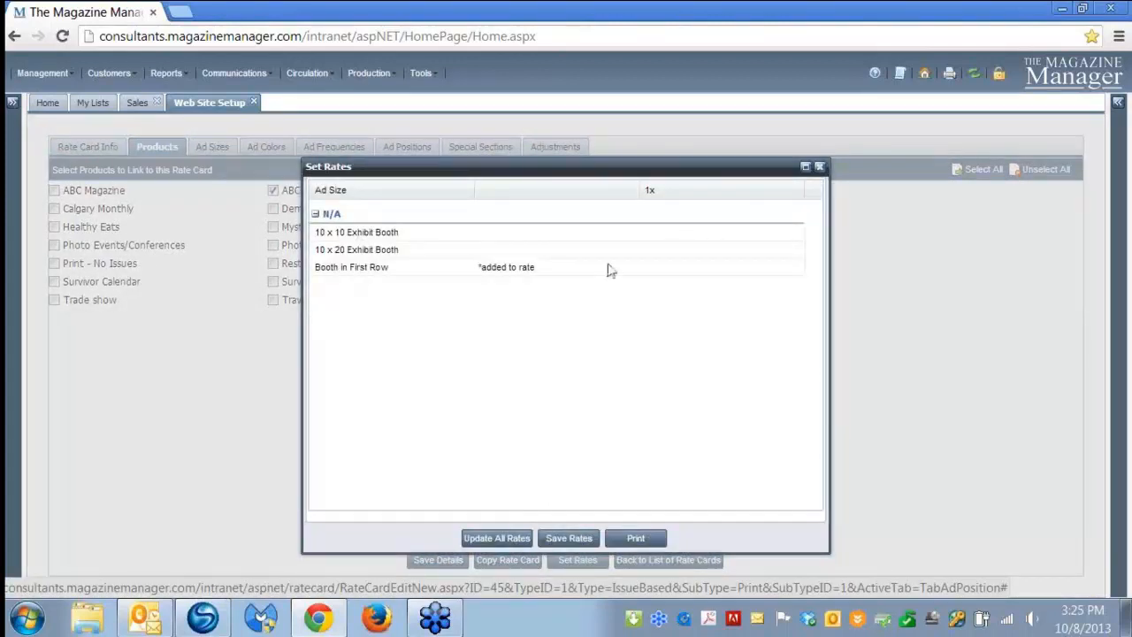
left_click(673, 234)
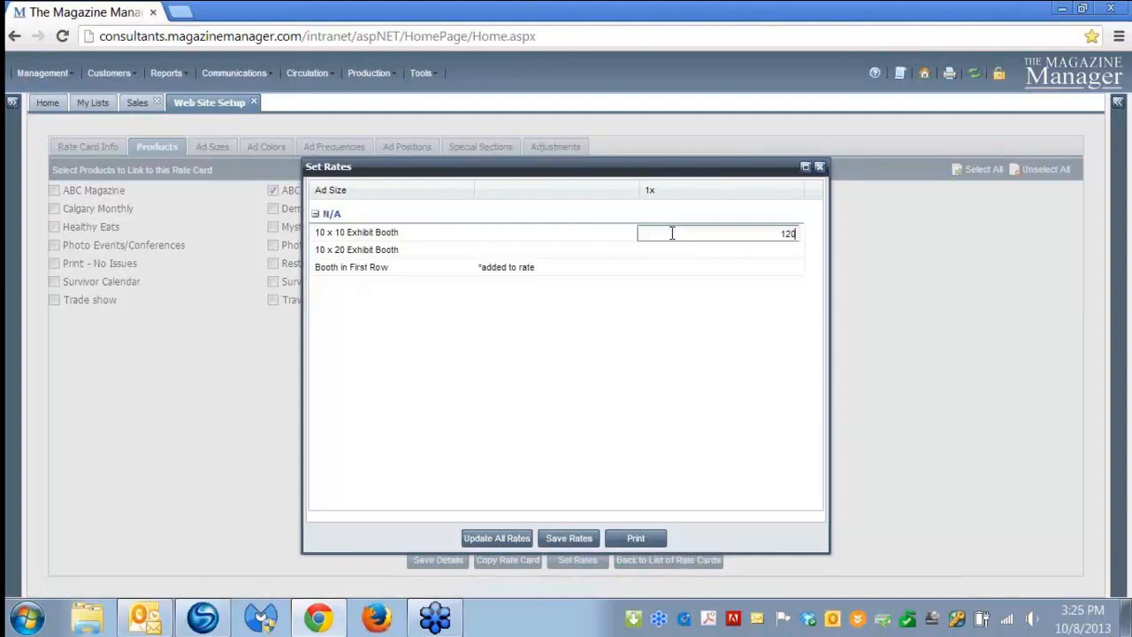
left_click(705, 255)
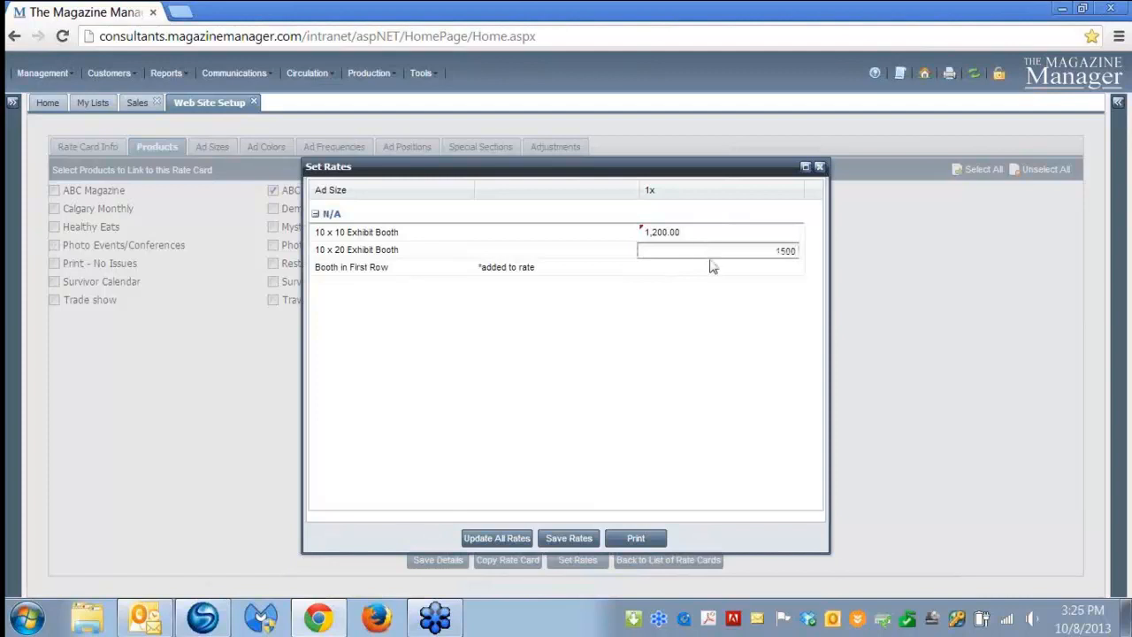
left_click(714, 265)
type("500")
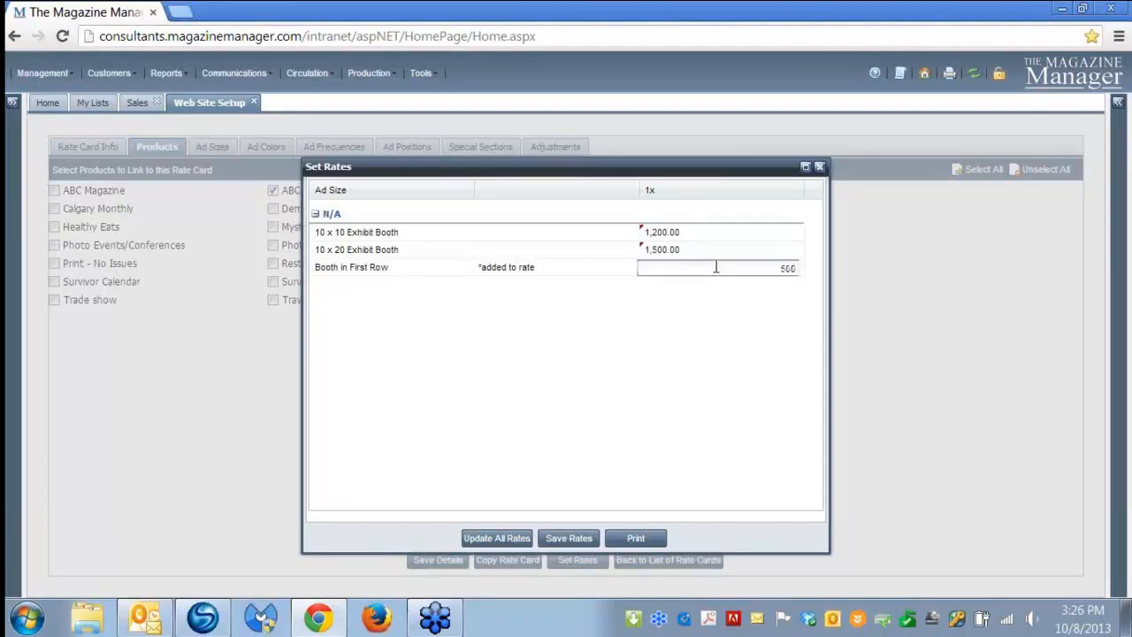
left_click(568, 541)
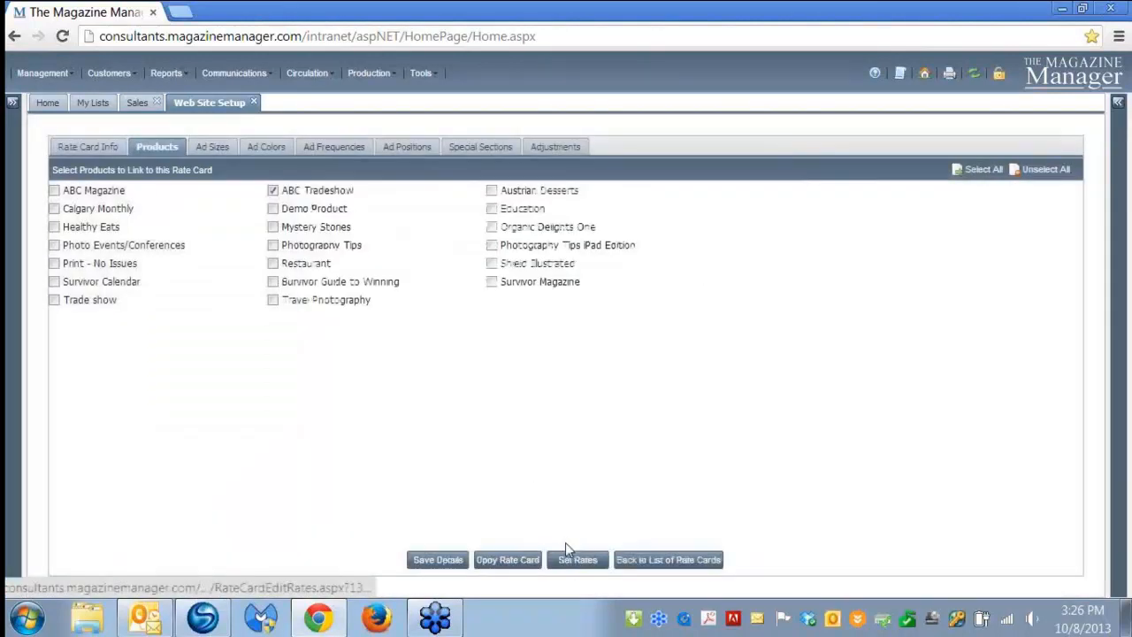
left_click(661, 560)
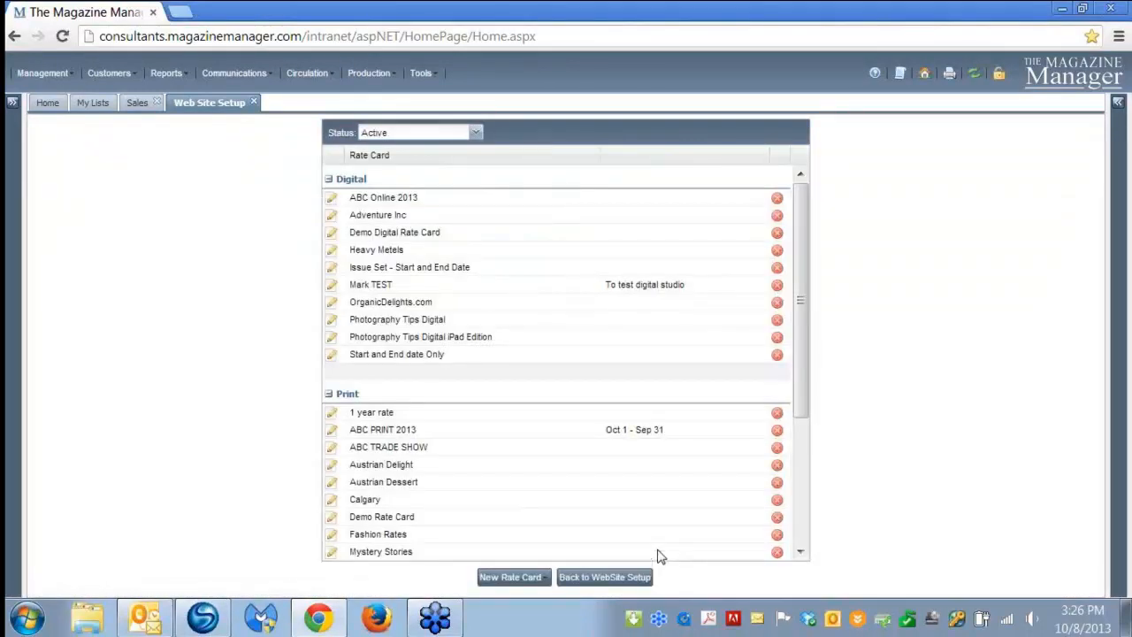
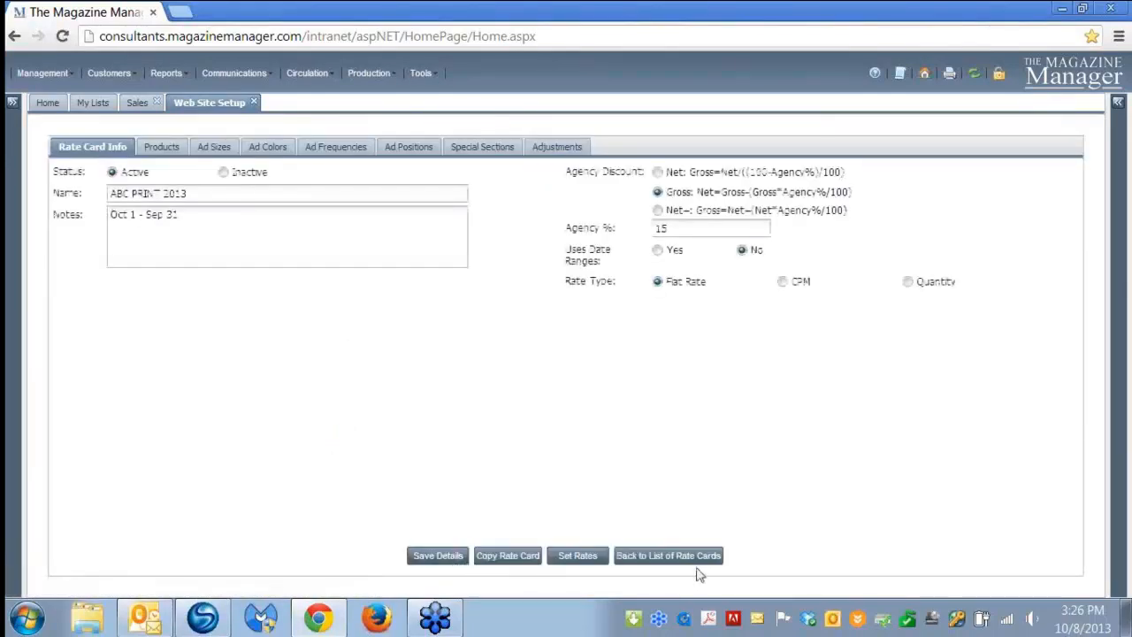
Copy the ABC PRINT 2013 rate card under the name ABC PRINT 2014.
left_click(505, 557)
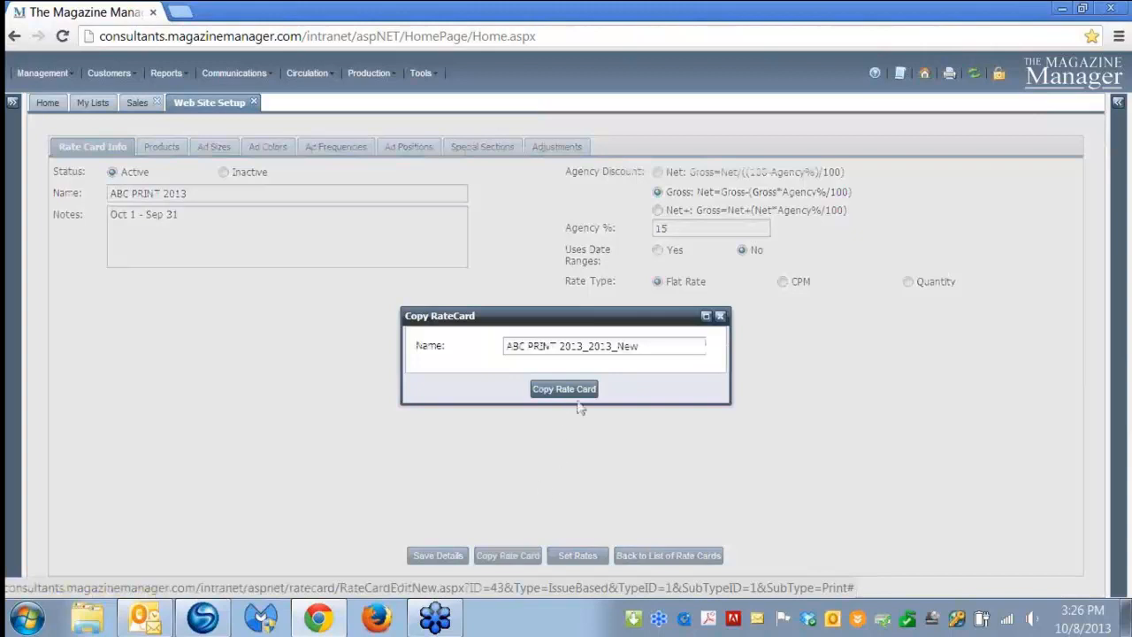
left_click_drag(650, 346, 562, 352)
key("BackSpace")
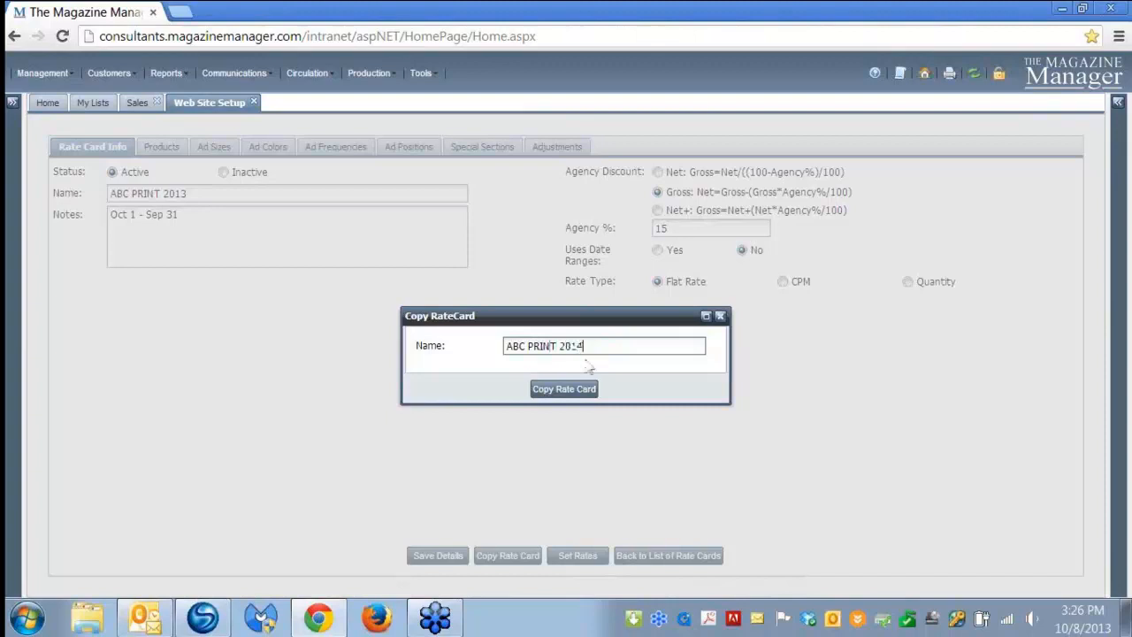
type("014")
left_click(564, 390)
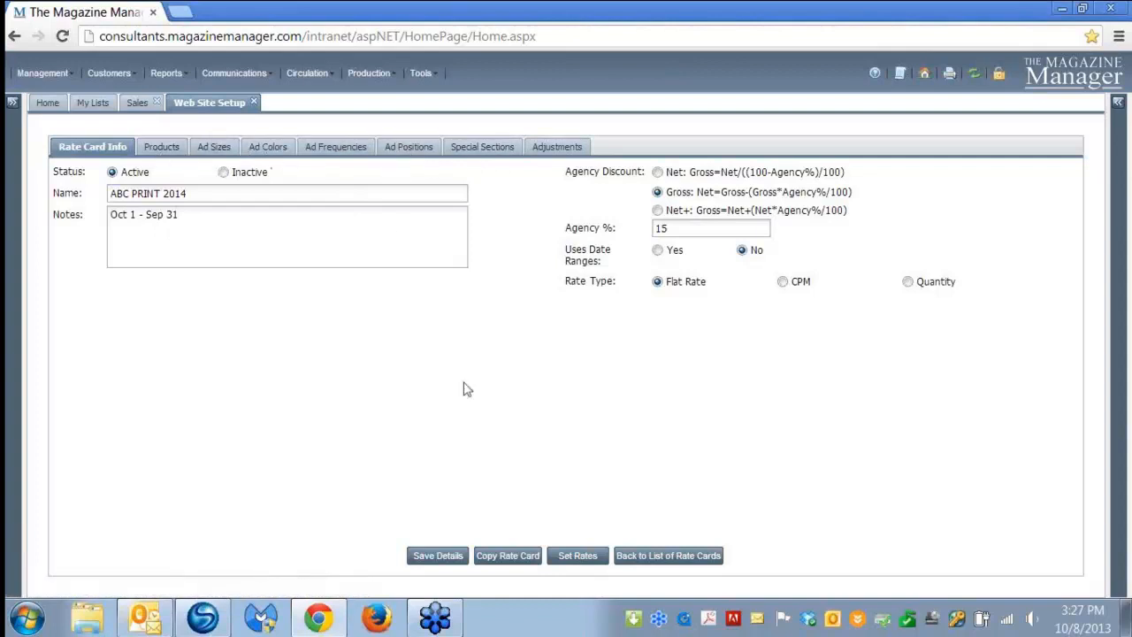
Preview a 25 percent increase of all rates on the ABC PRINT 2014 rate card and close the rates without saving.
left_click(566, 555)
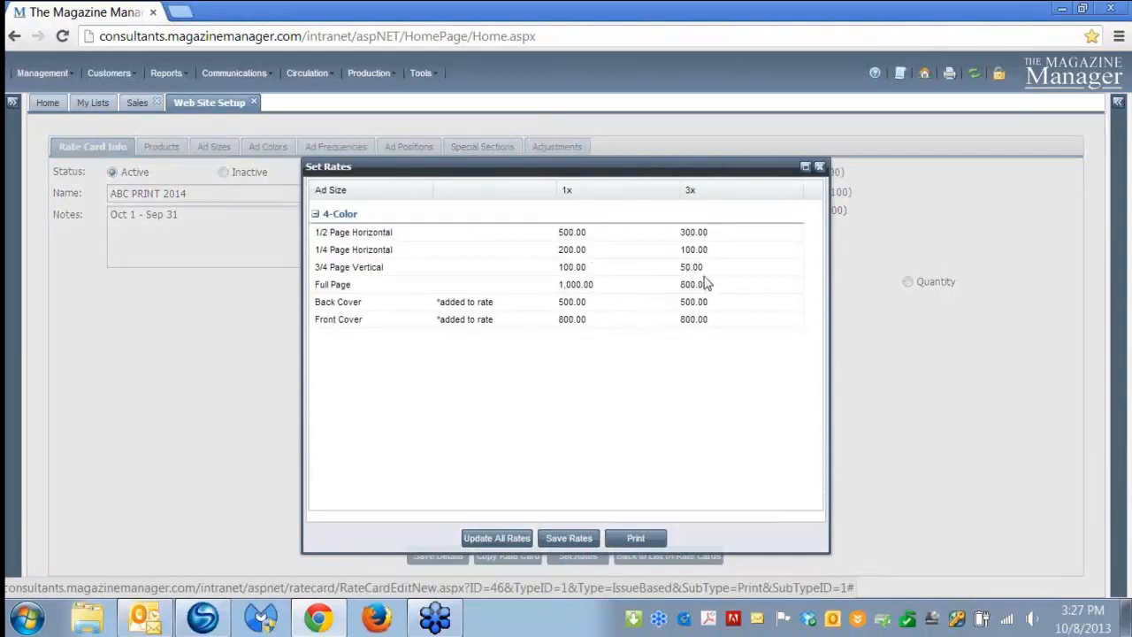
left_click(483, 541)
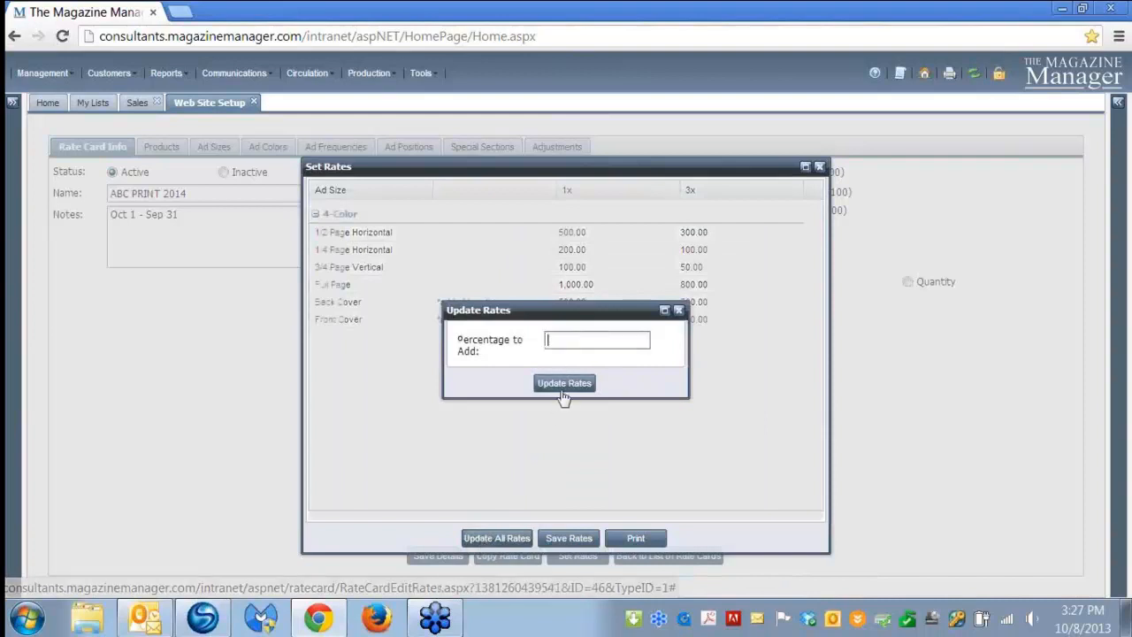
type("25")
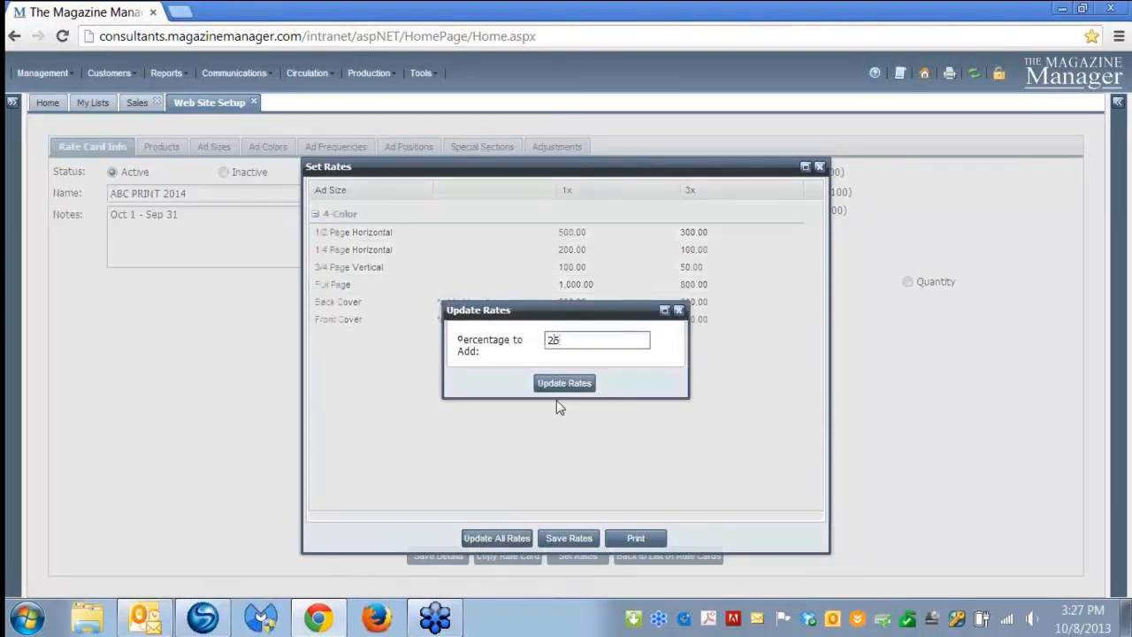
left_click(561, 387)
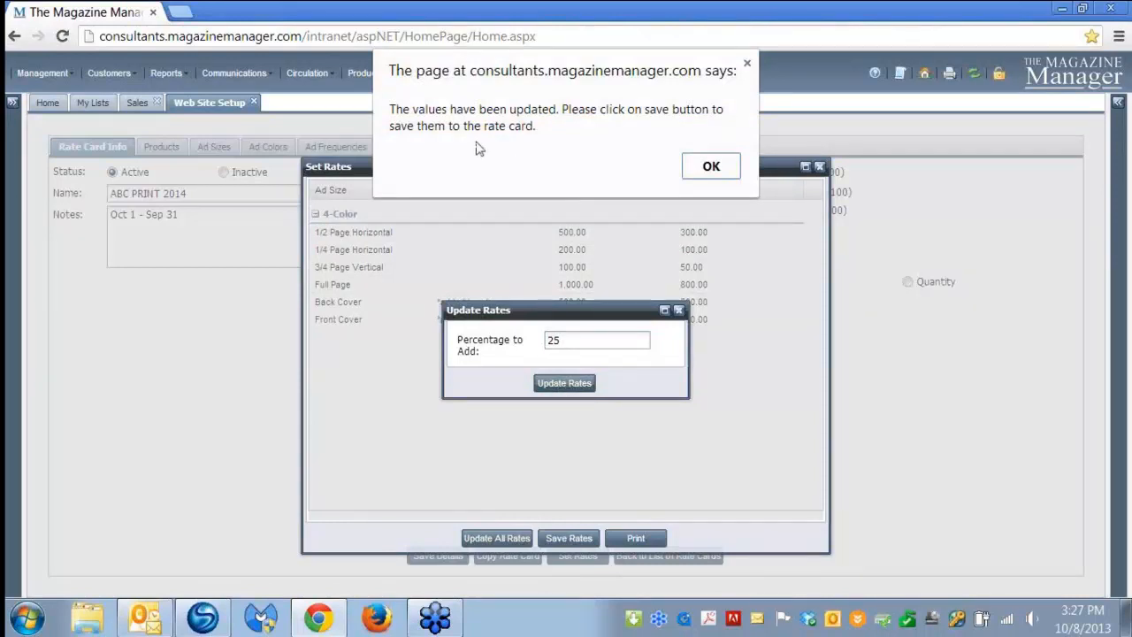
left_click(711, 167)
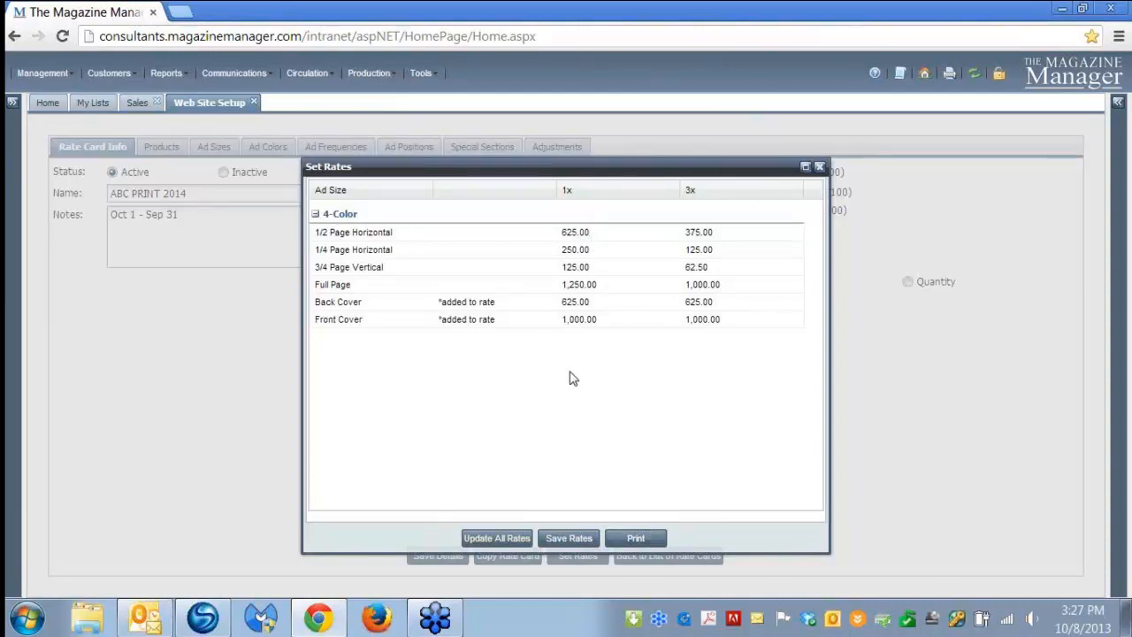
left_click(820, 168)
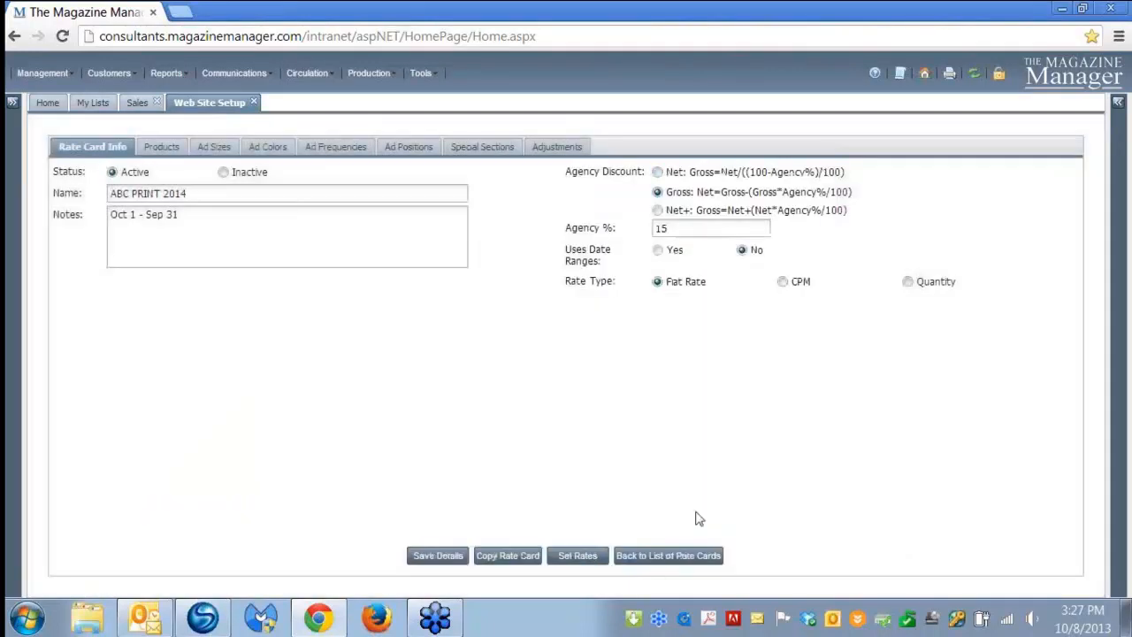
Return to the list of rate cards and close the web site setup.
left_click(671, 555)
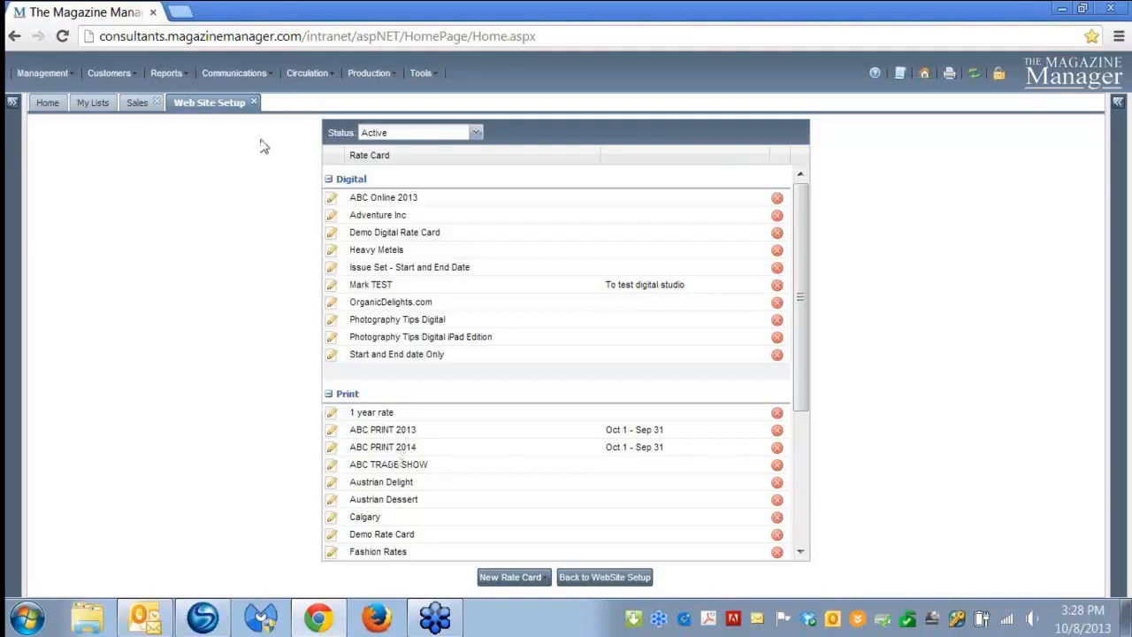
left_click(253, 103)
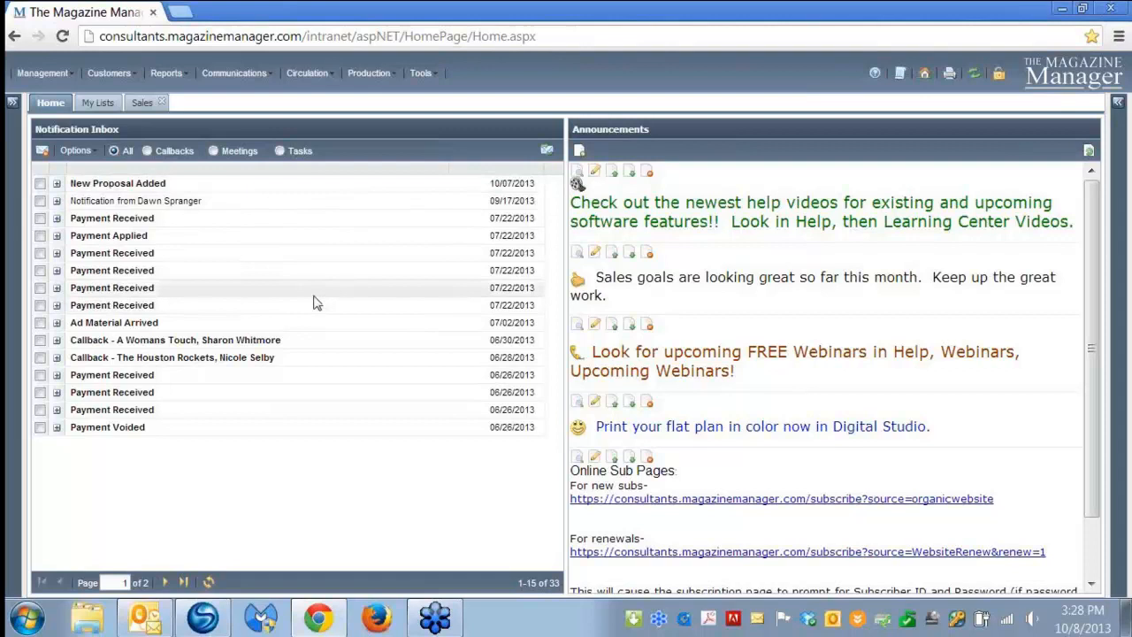
Search the contacts for the company name KC RO and open the KC Rockets contact record.
left_click(109, 75)
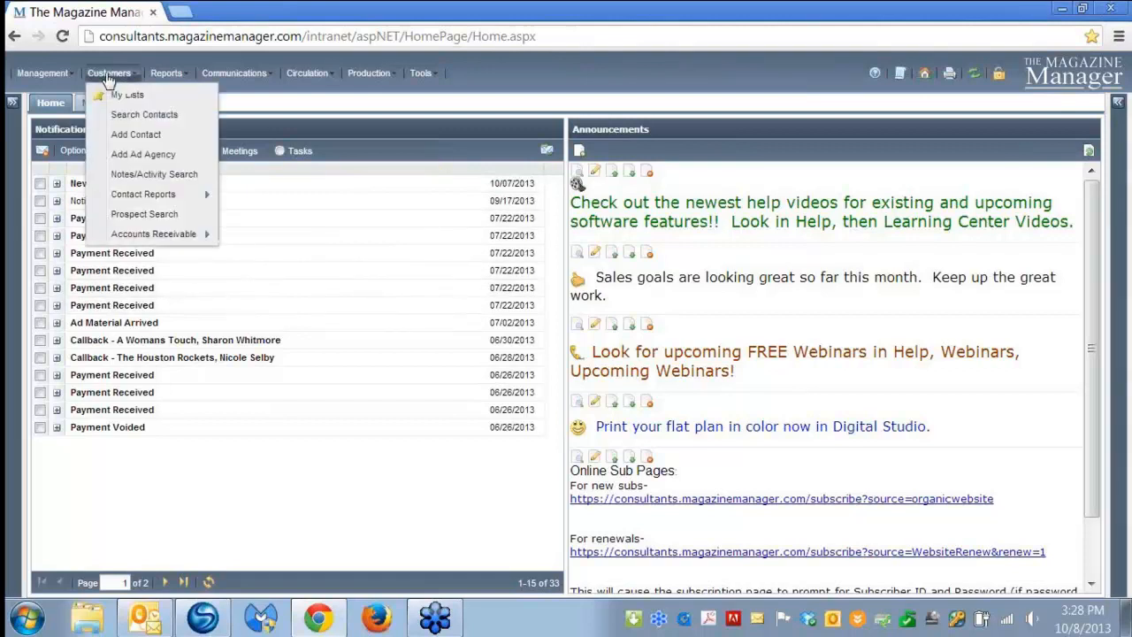
left_click(124, 116)
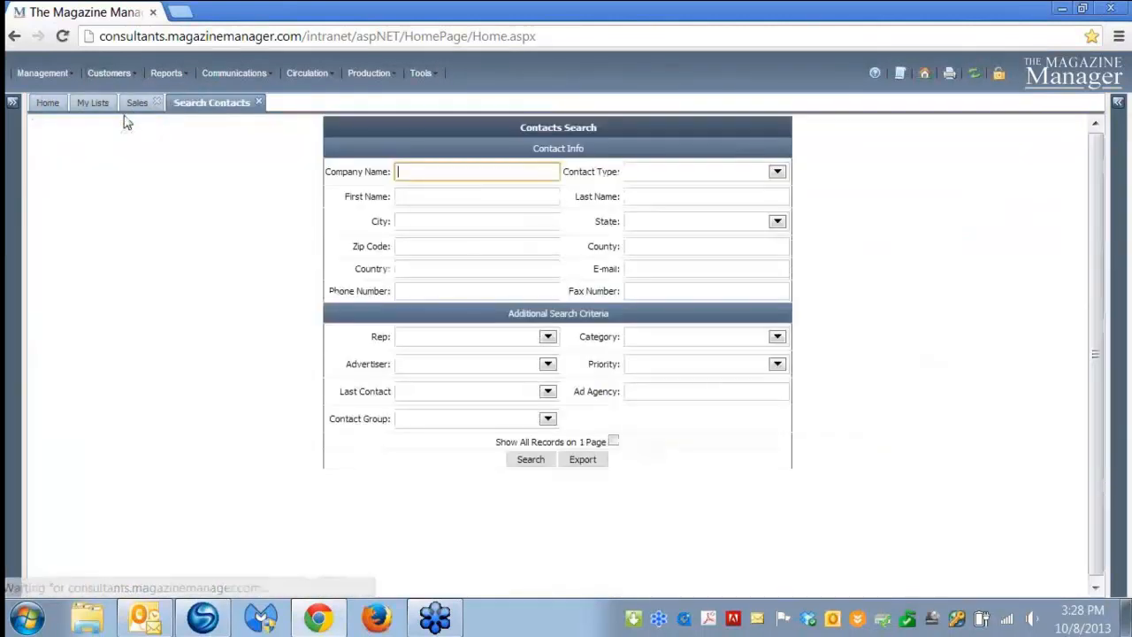
type("KC RO")
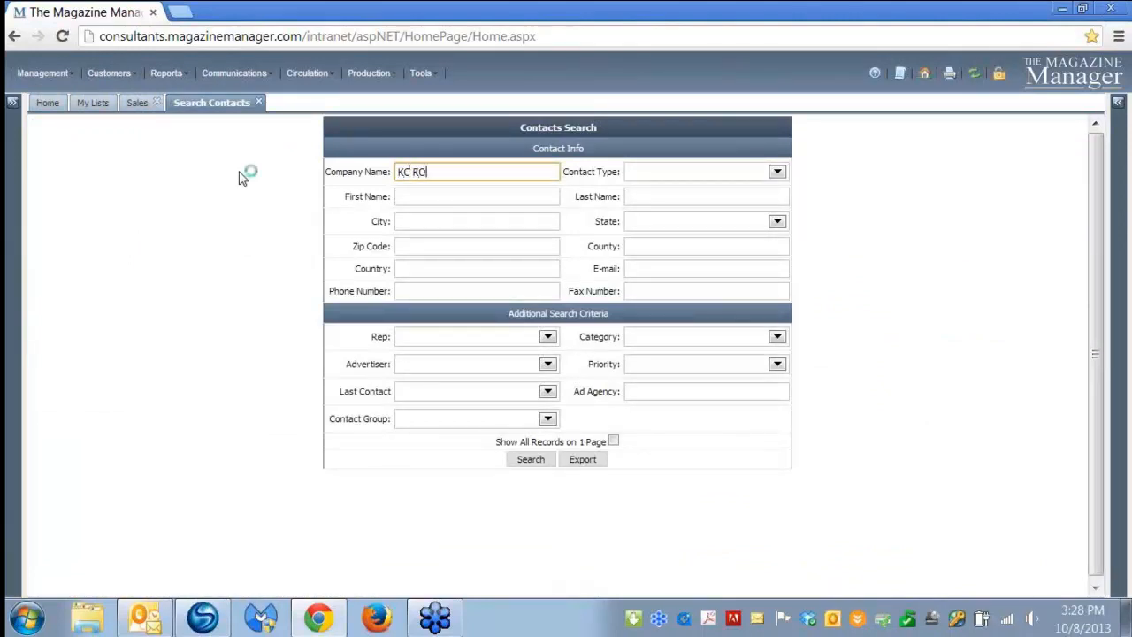
key("Return")
left_click(518, 225)
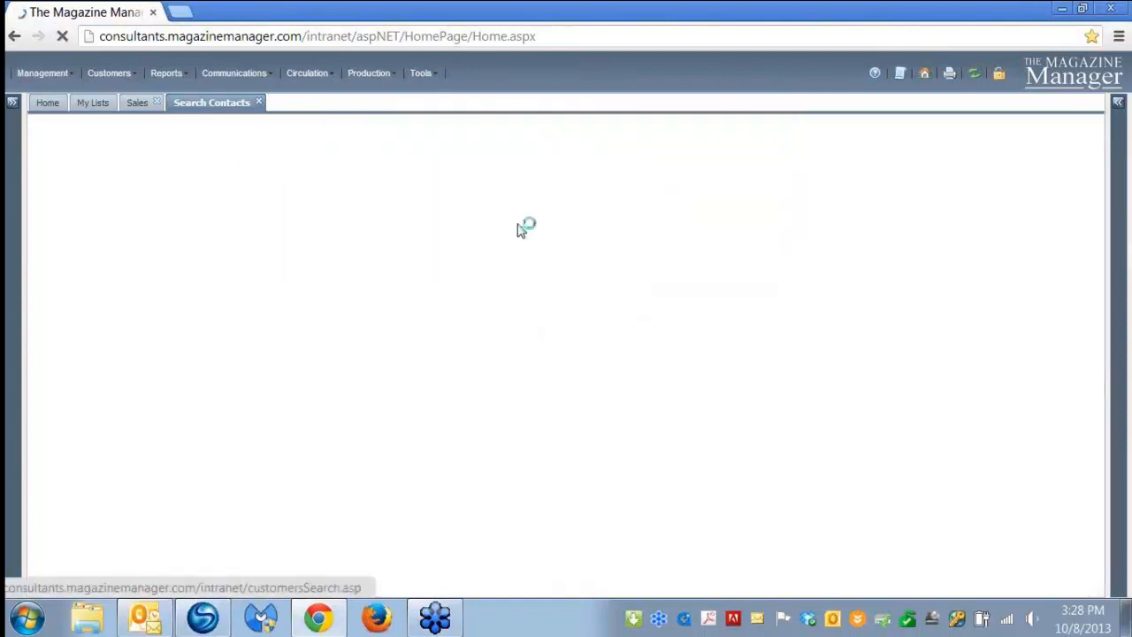
type("KC")
key("Return")
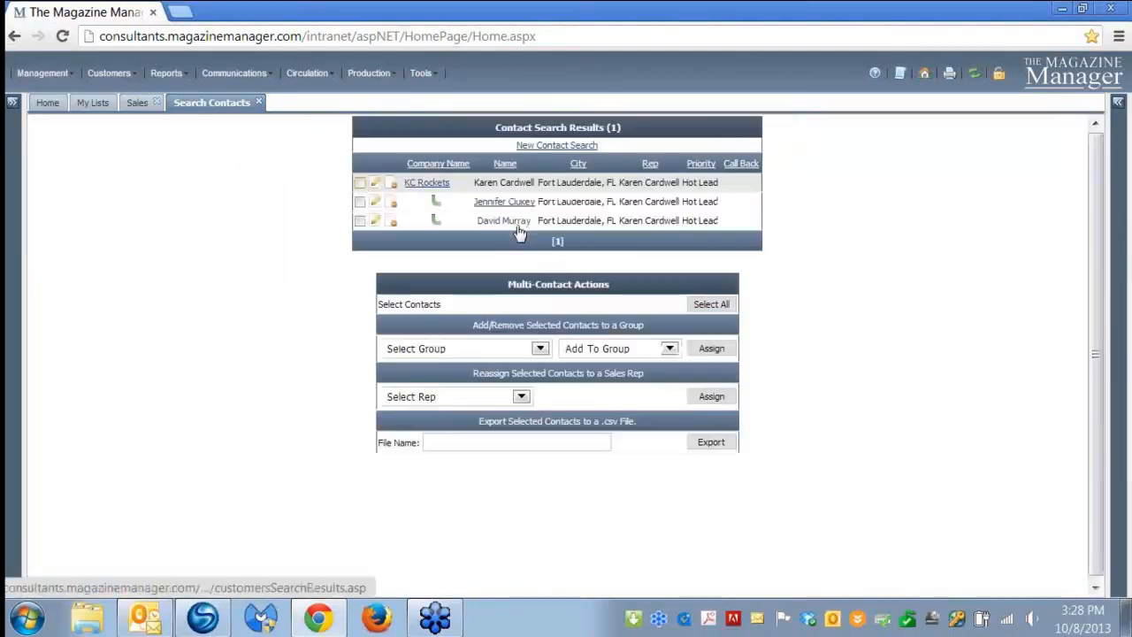
left_click(423, 186)
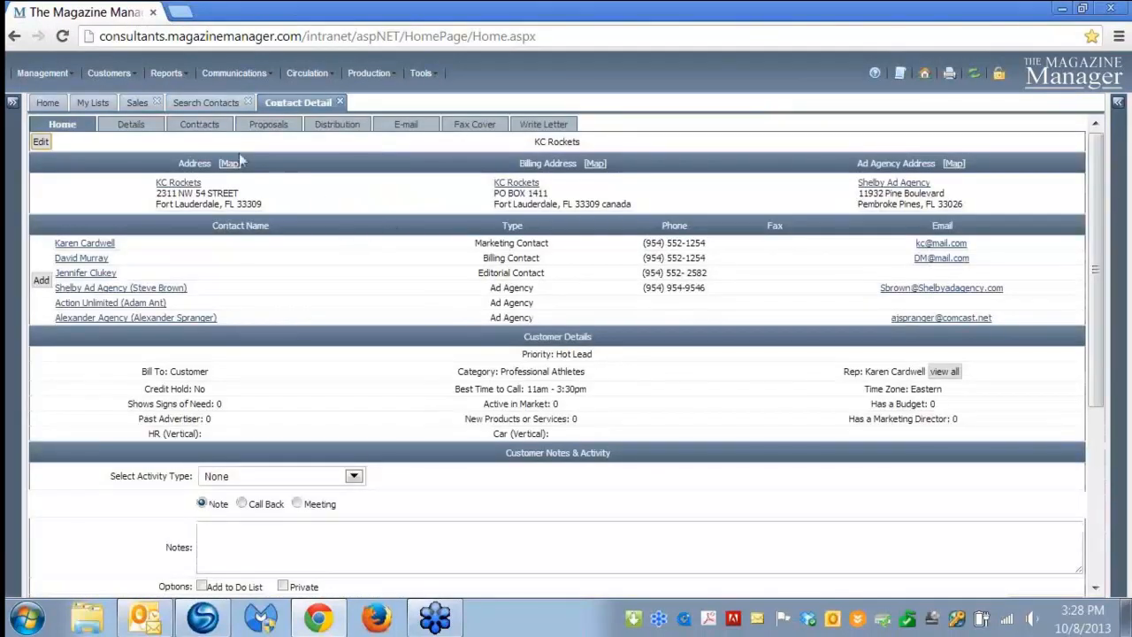
Create a new proposal for KC Rockets using the ABC Magazine Print & Digital template.
left_click(267, 127)
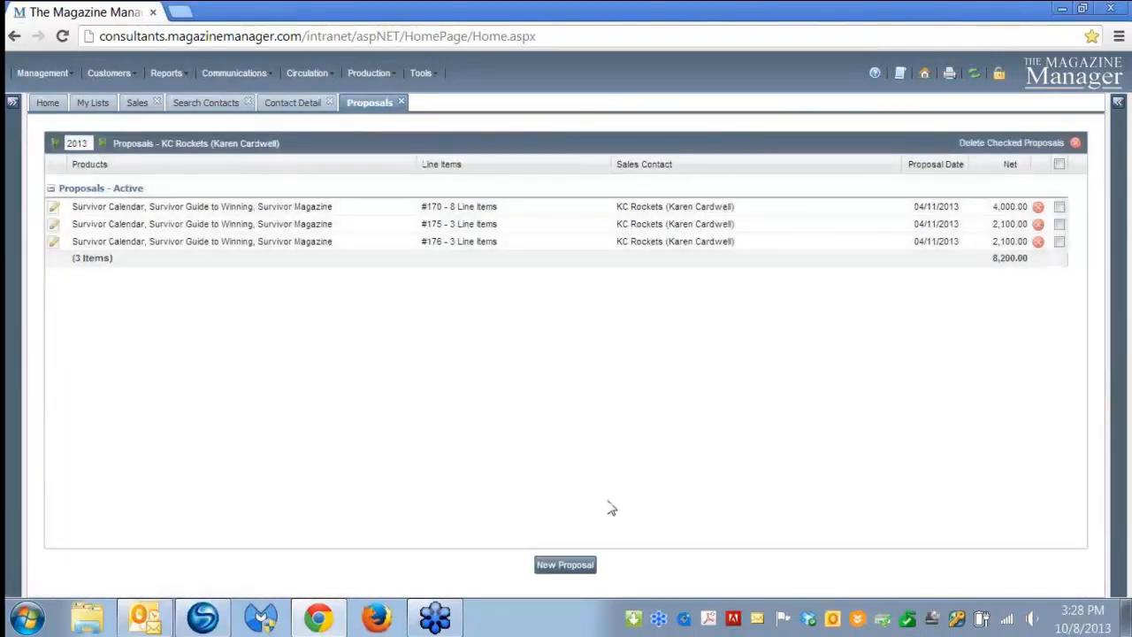
left_click(569, 569)
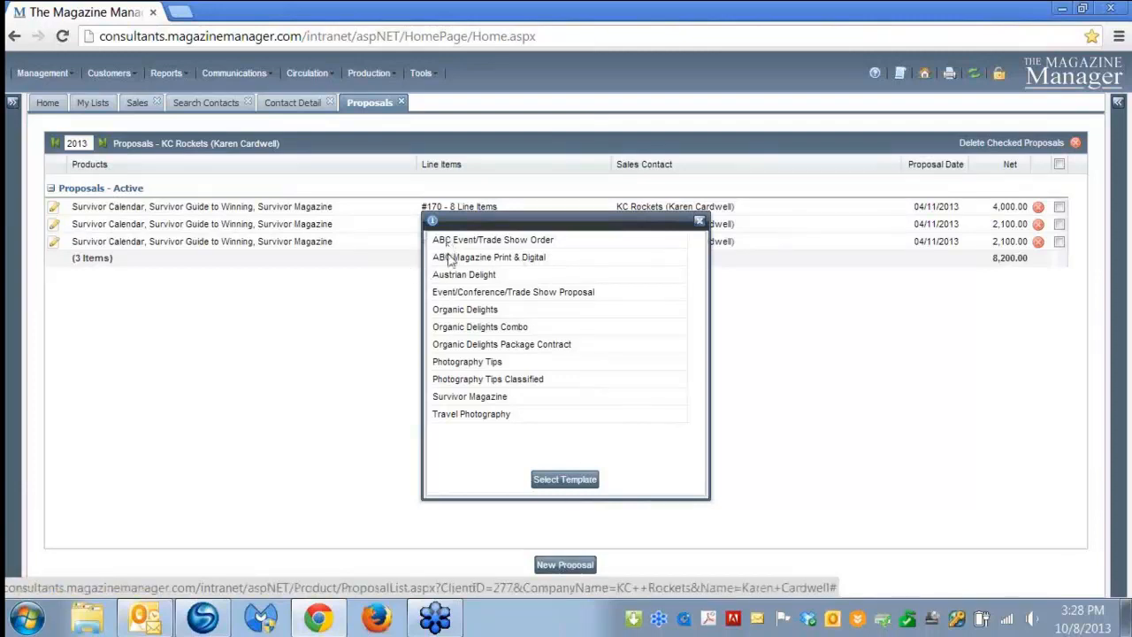
left_click(525, 262)
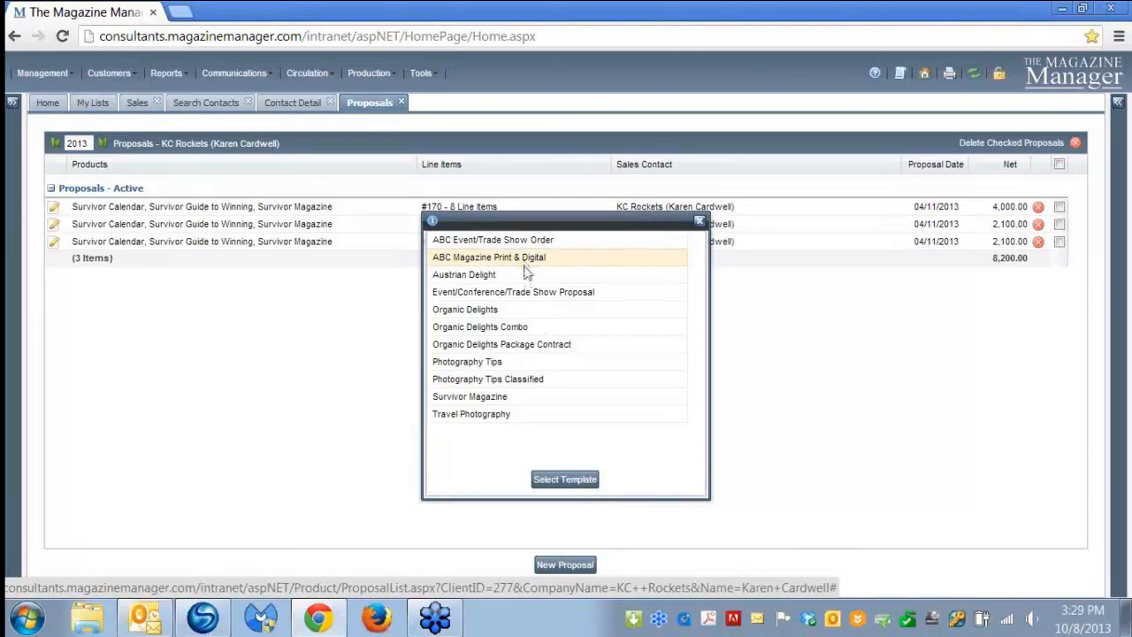
left_click(570, 480)
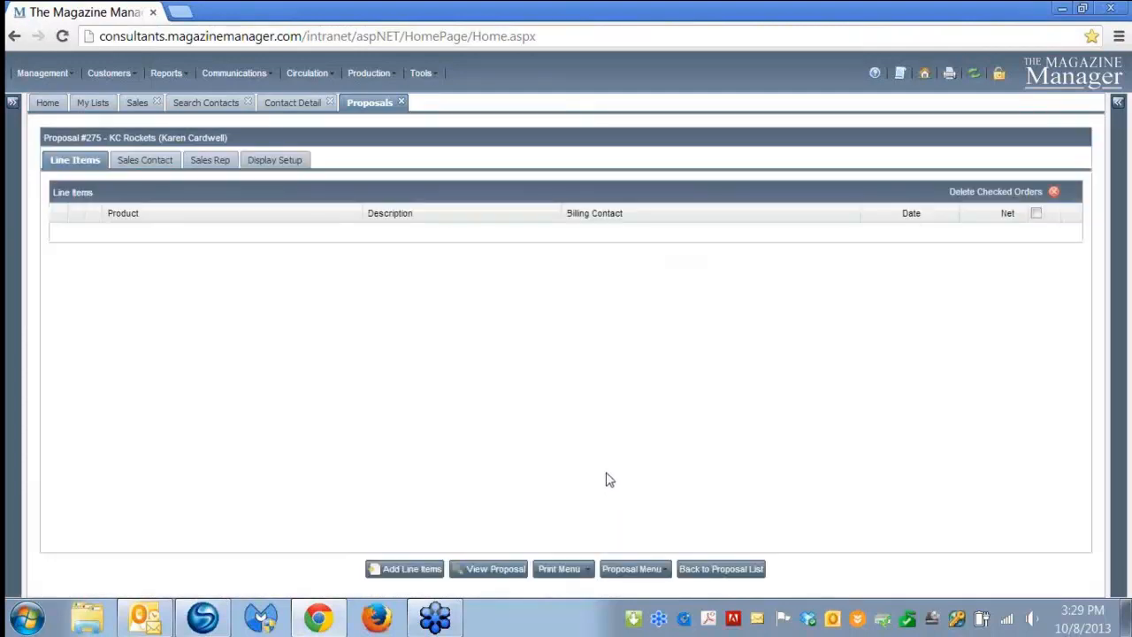
Start a print order line item for the product ABC Magazine with the ABC PRINT 2013 rate card.
left_click(404, 571)
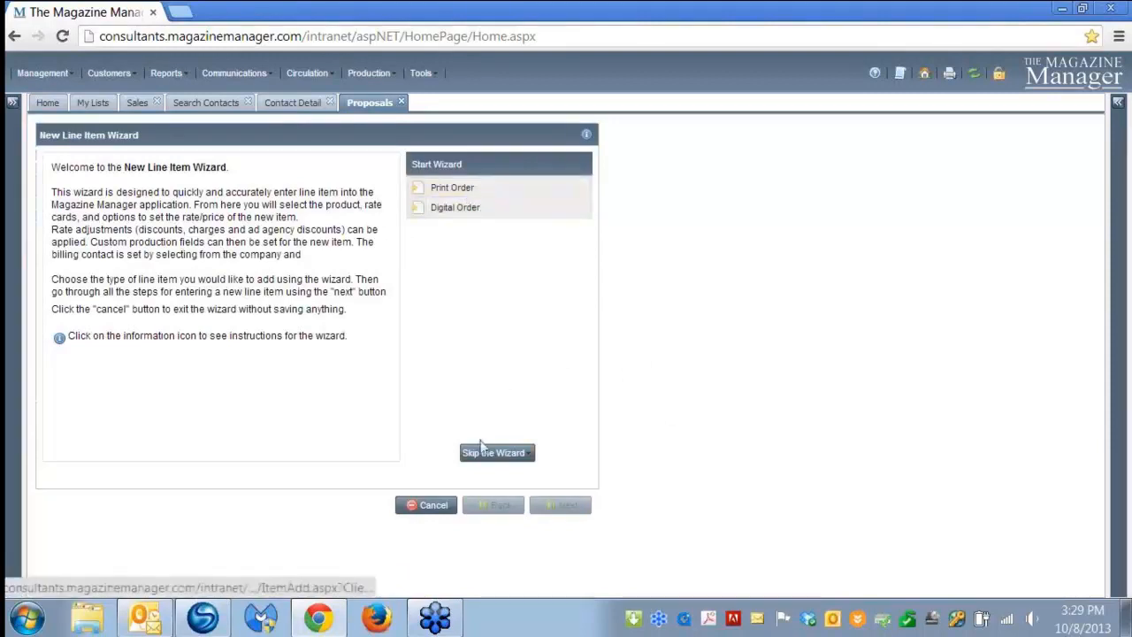
left_click(451, 193)
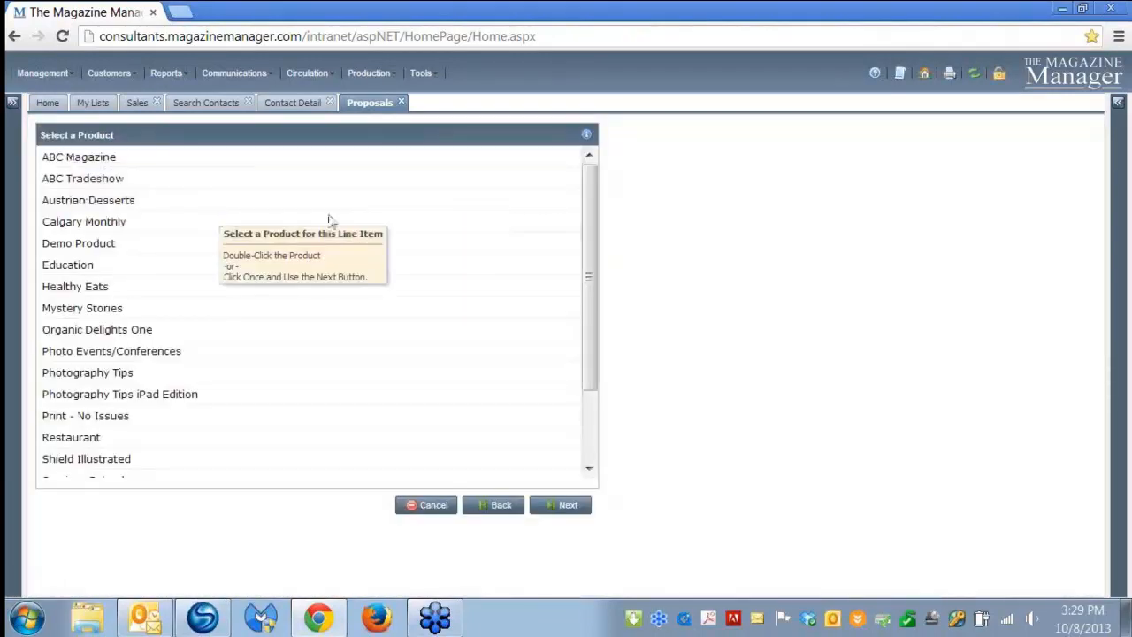
double_click(109, 159)
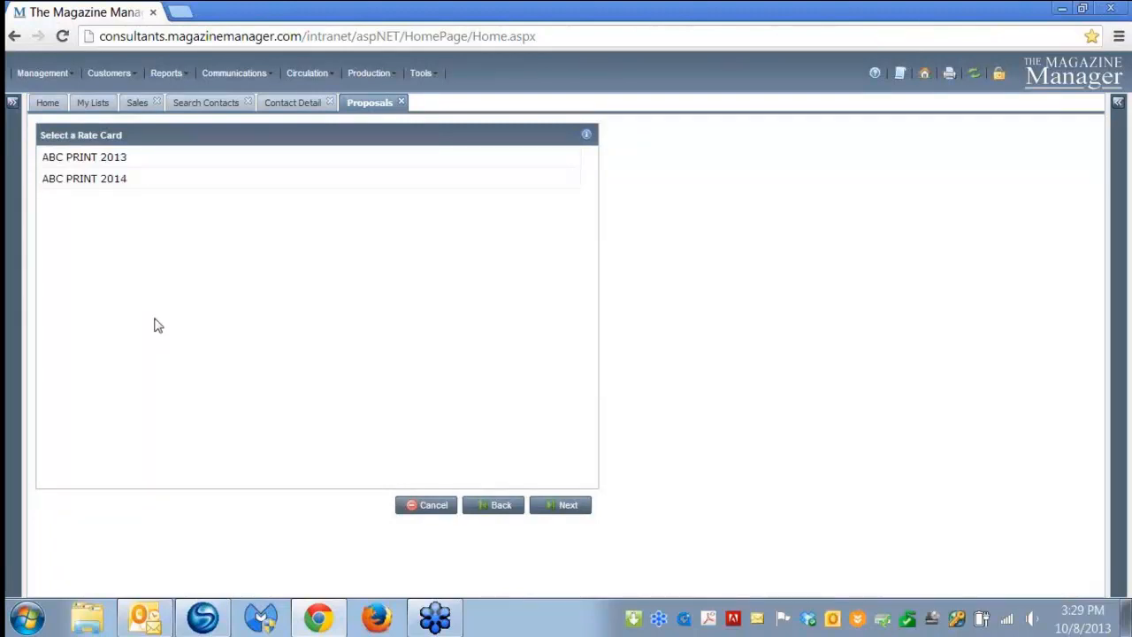
left_click(96, 164)
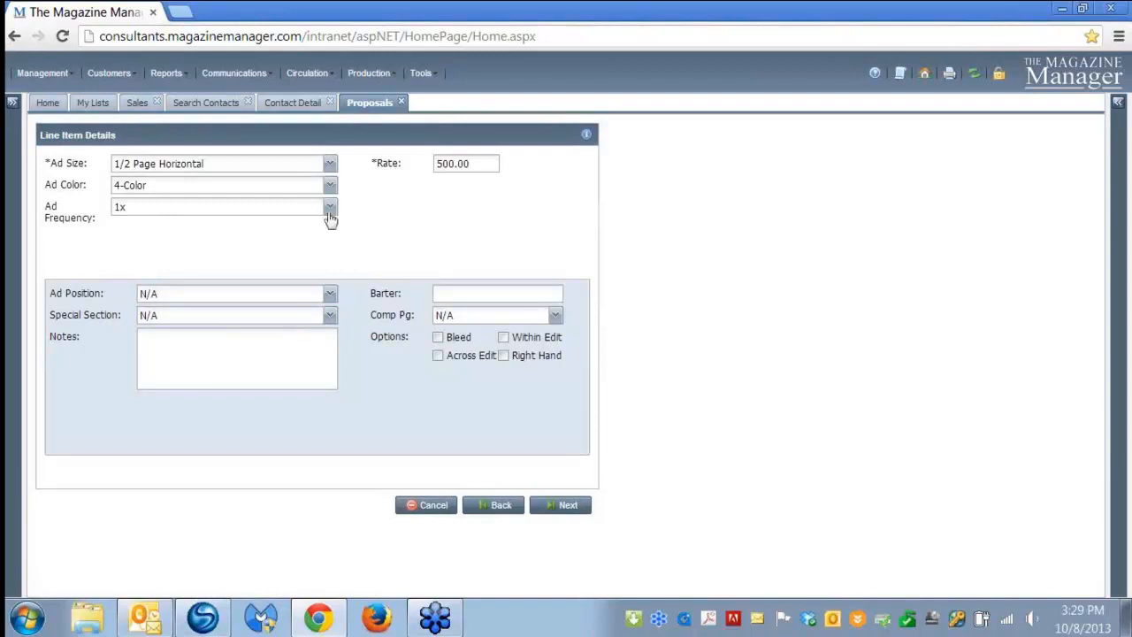
Set the print ad to 3/4 Page Vertical in 4-Color with the Back Cover position and continue to the rate adjustments.
left_click(329, 165)
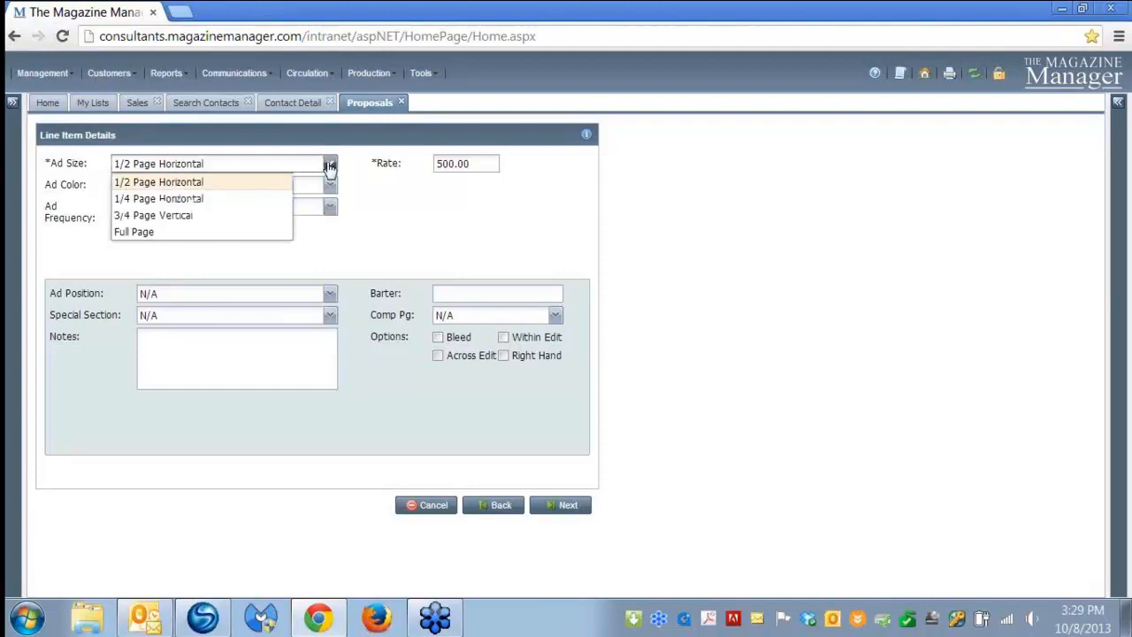
left_click(242, 198)
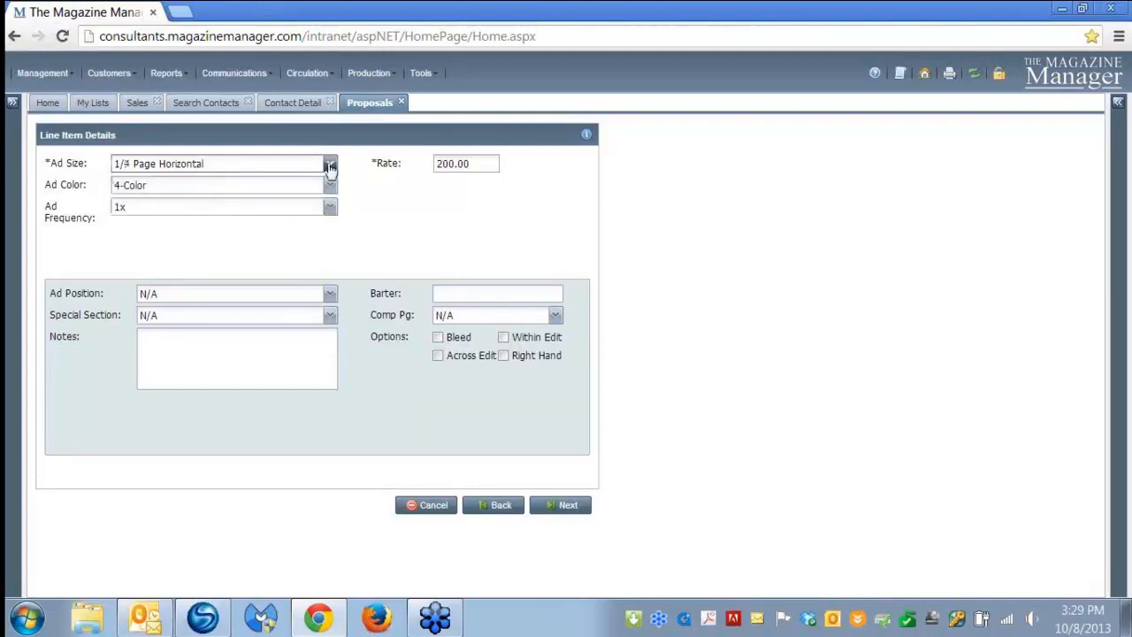
left_click(328, 165)
left_click(203, 215)
left_click(330, 188)
left_click(133, 200)
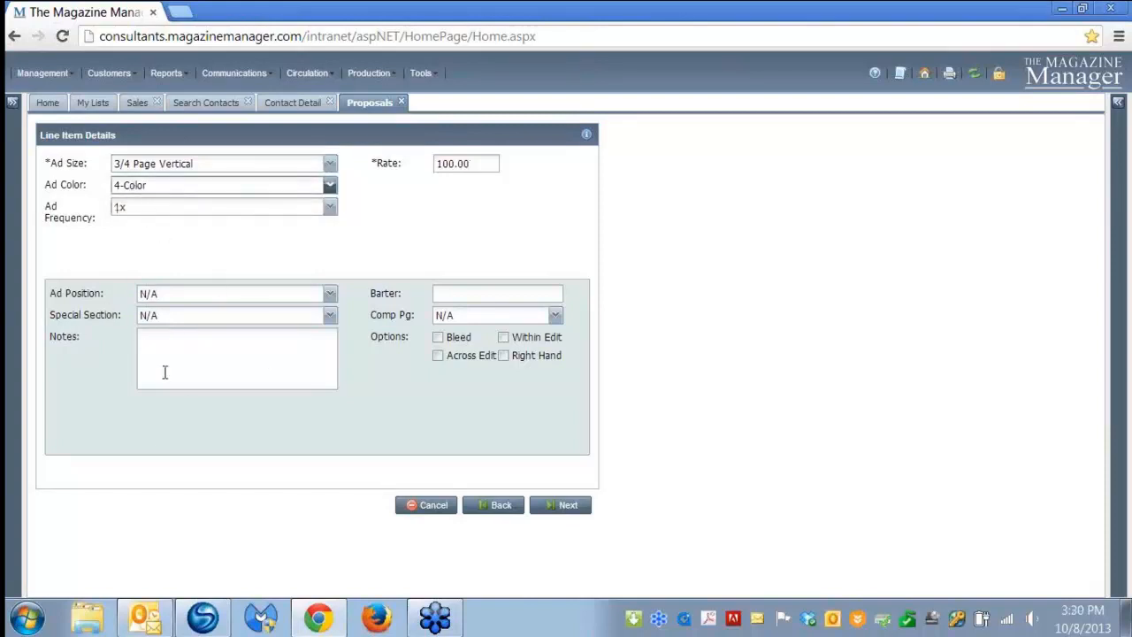
left_click(329, 294)
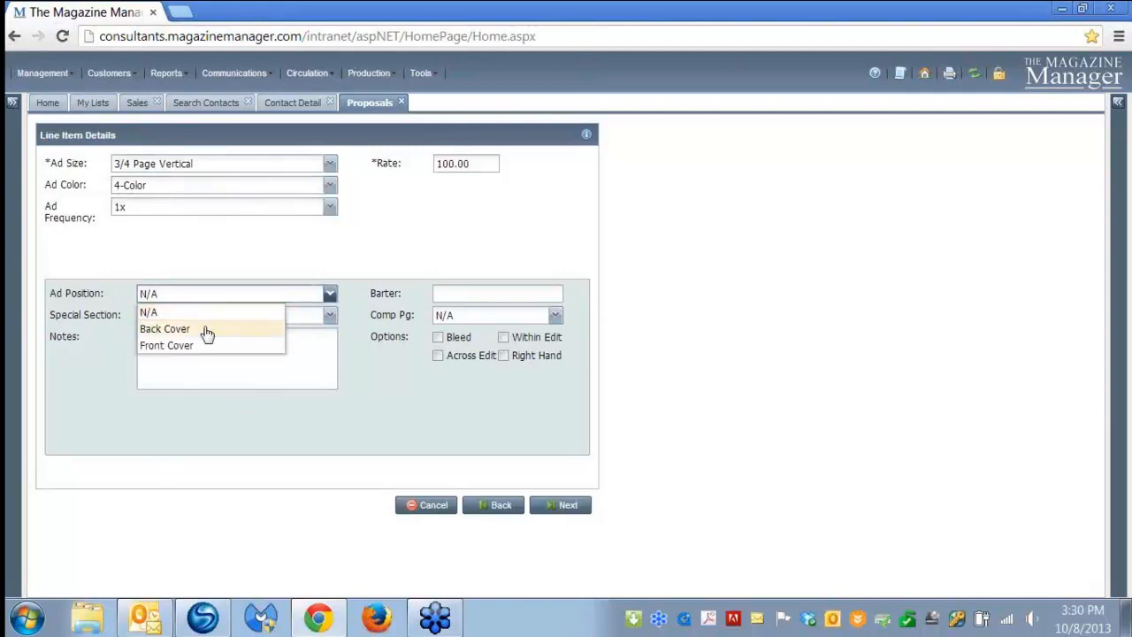
left_click(202, 328)
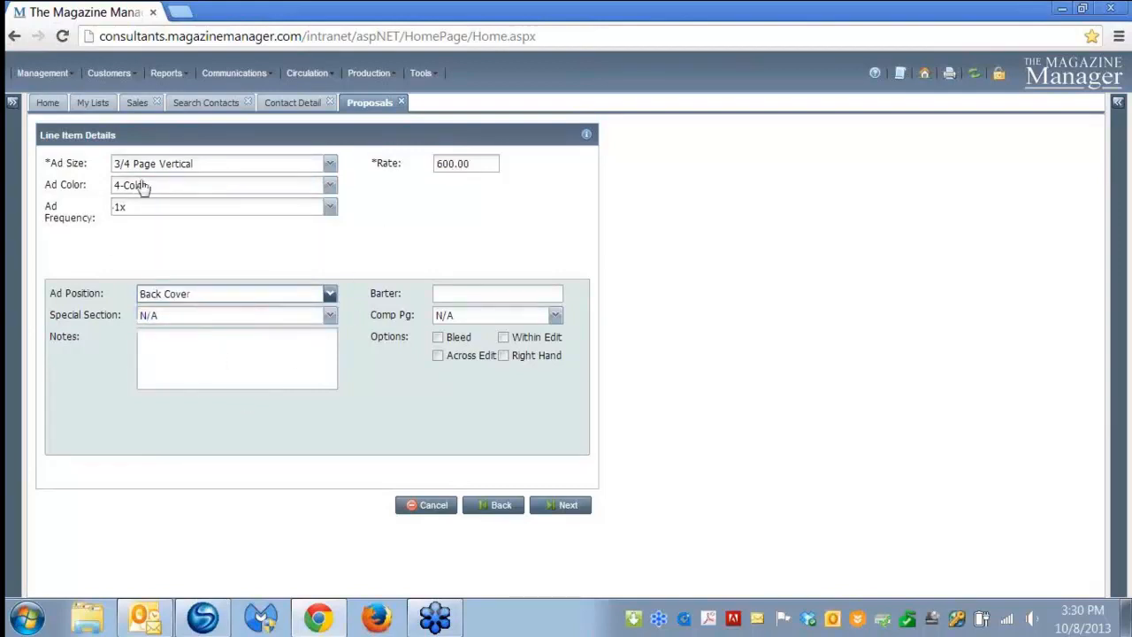
left_click(560, 507)
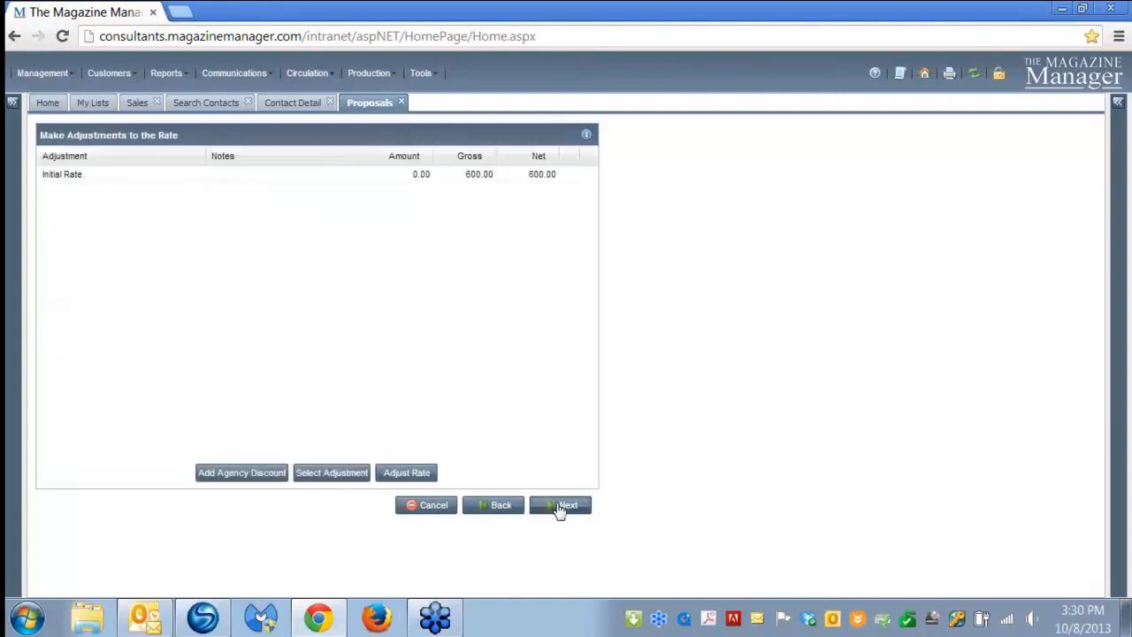
Accept the initial rate, custom data, commission assignment and default billing contact for the print line item.
left_click(573, 513)
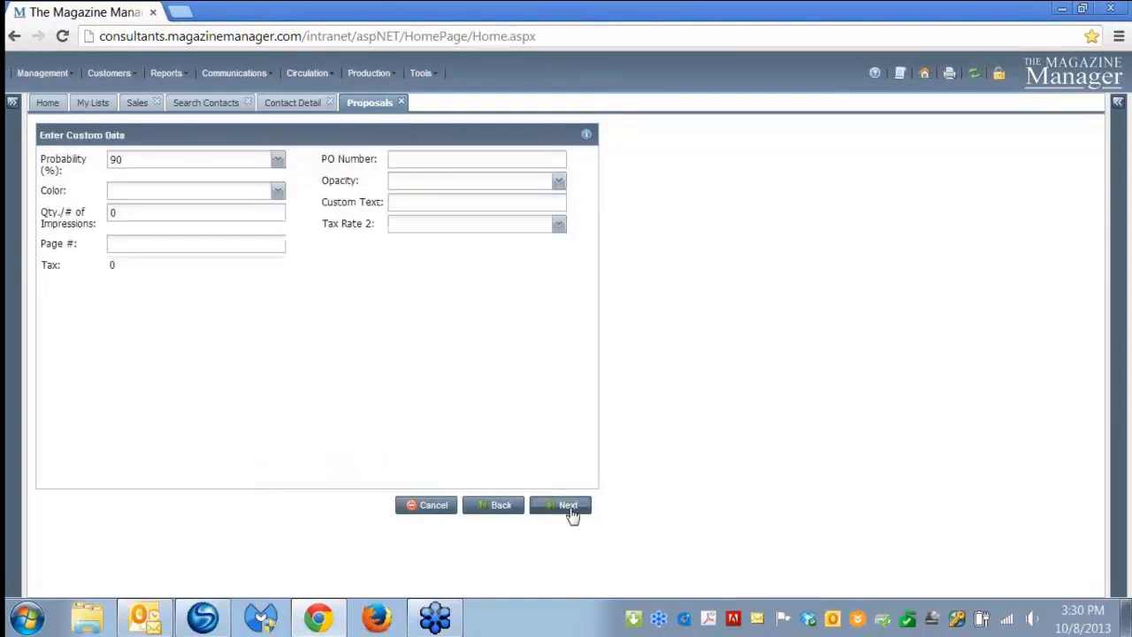
left_click(570, 511)
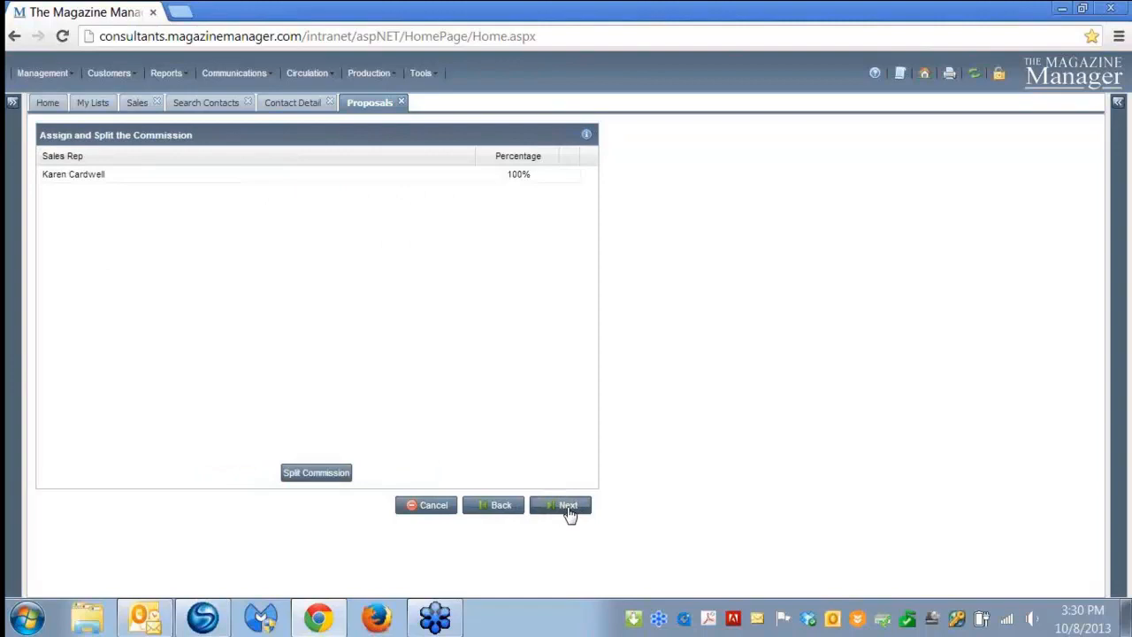
left_click(568, 510)
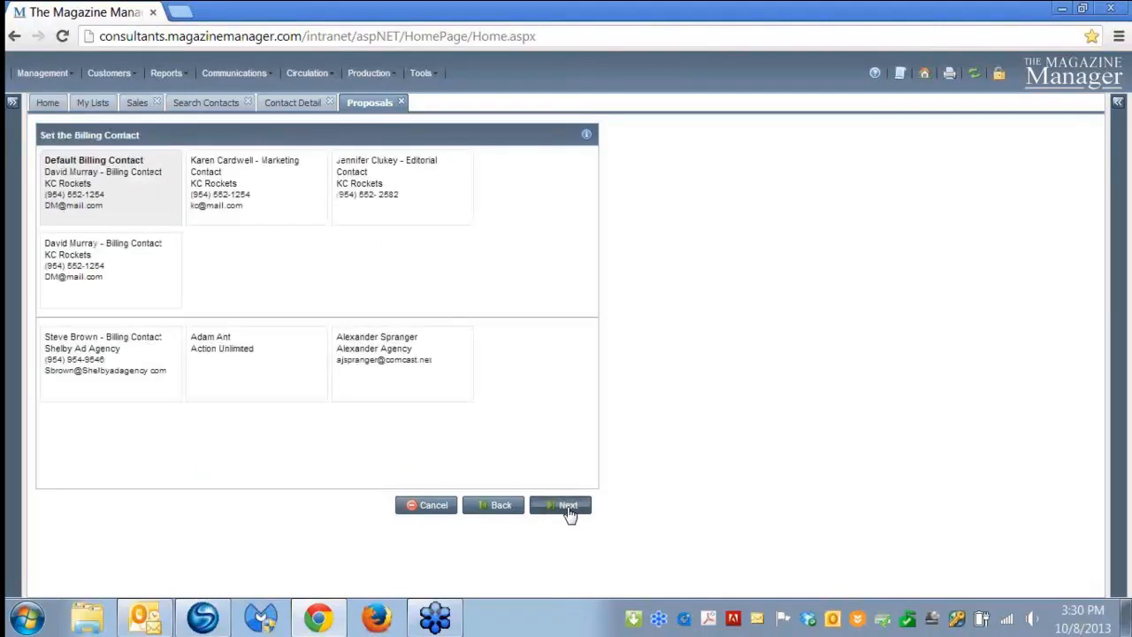
left_click(568, 511)
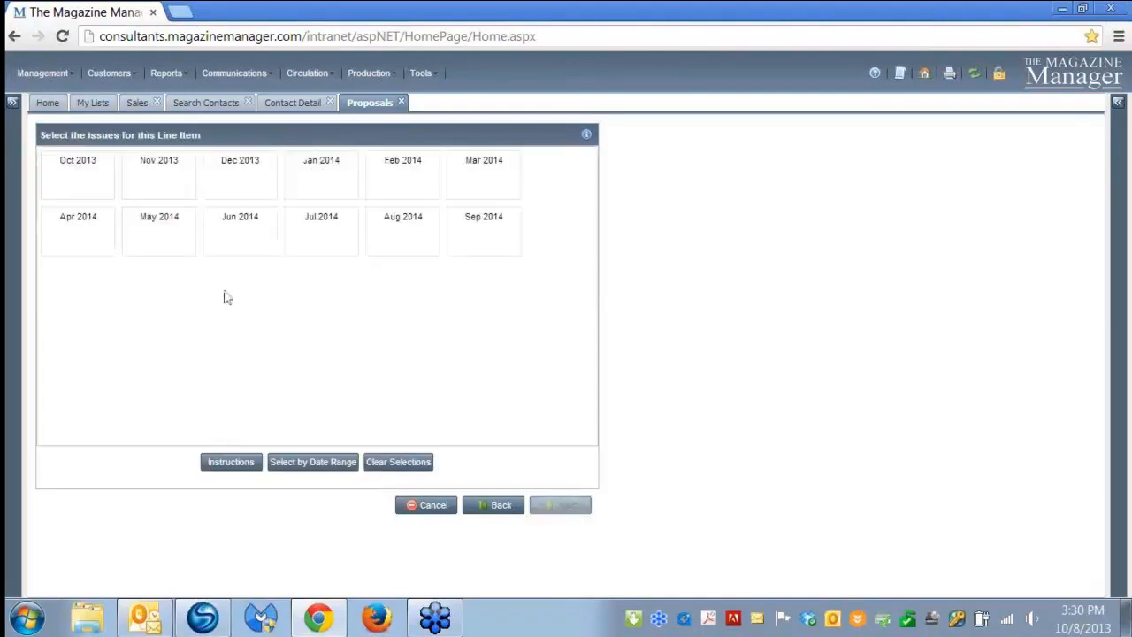
Select the Oct 2013 and Nov 2013 issues for the print ad and finish adding the line items.
left_click(88, 190)
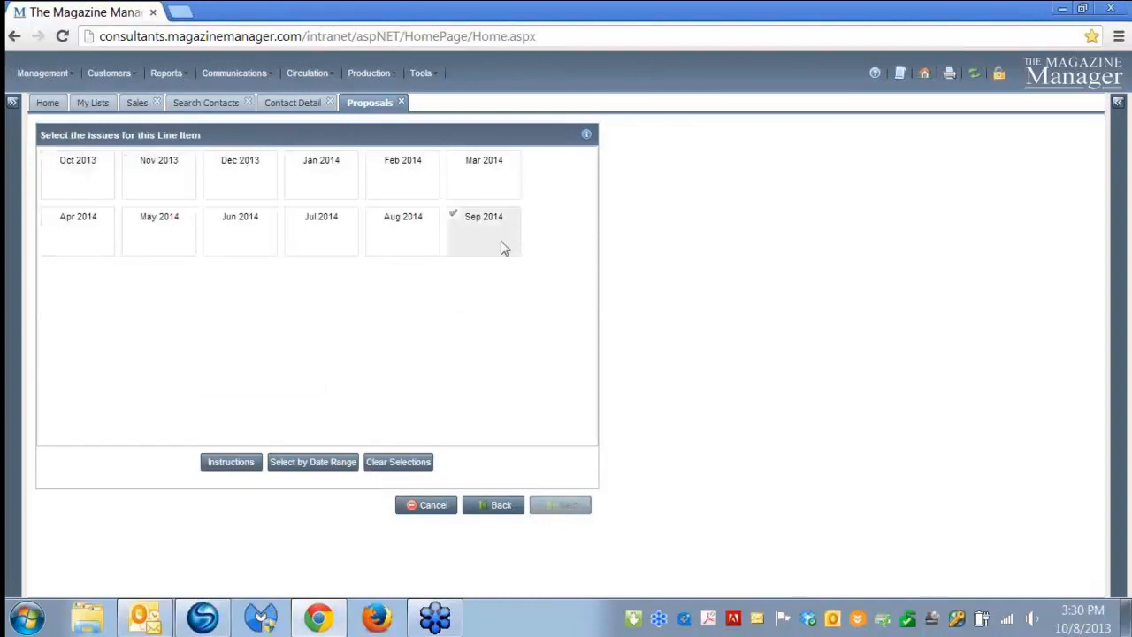
left_click(92, 183)
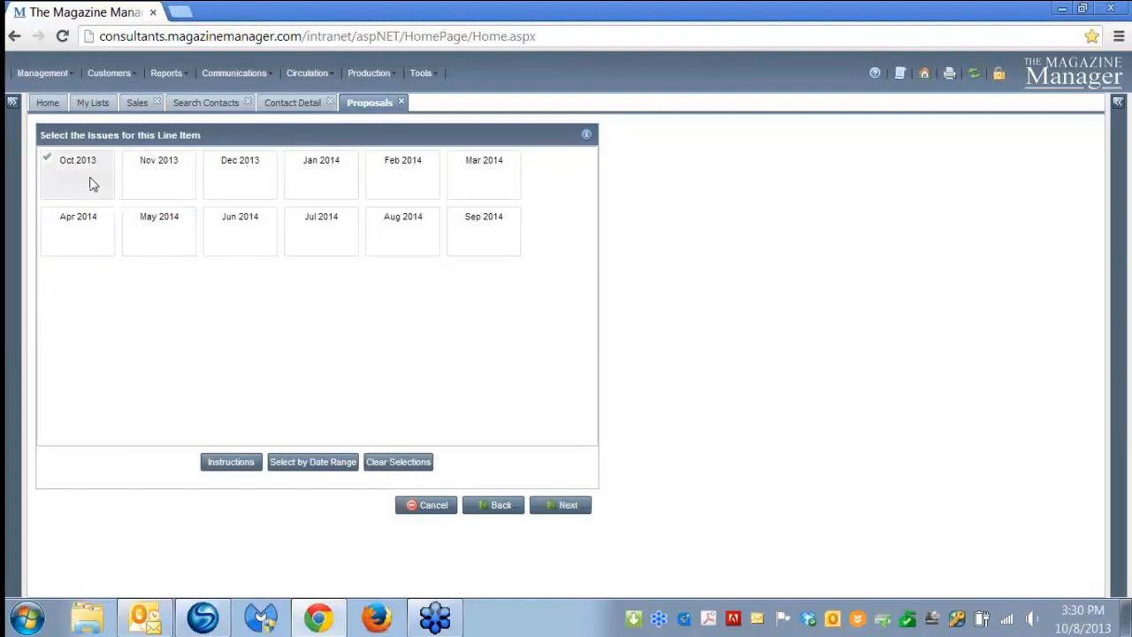
left_click(149, 194)
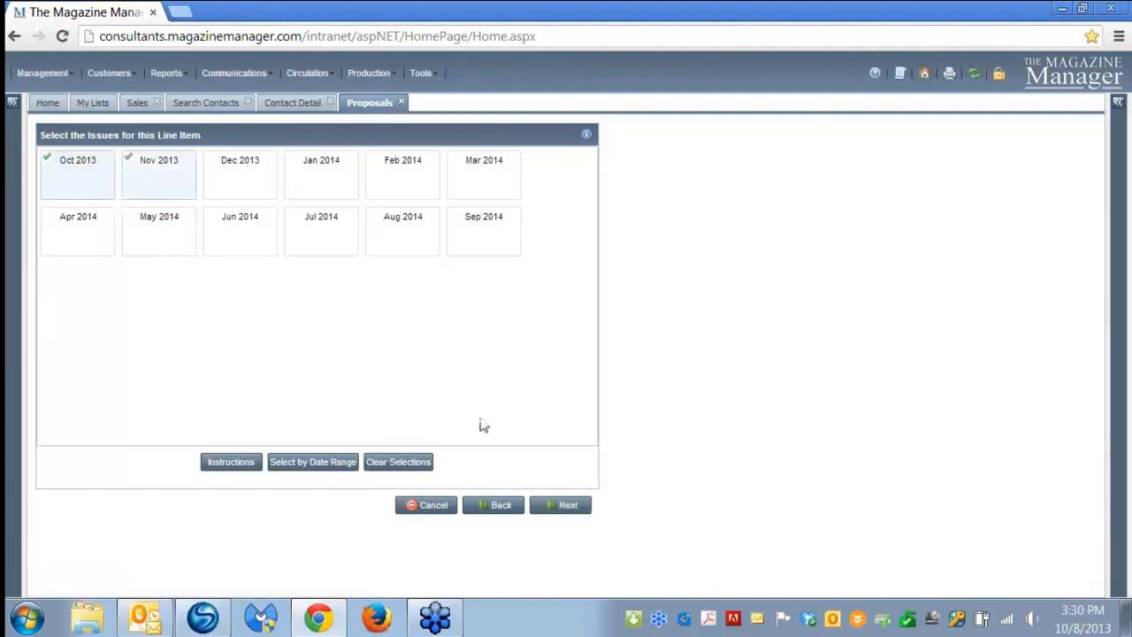
left_click(569, 511)
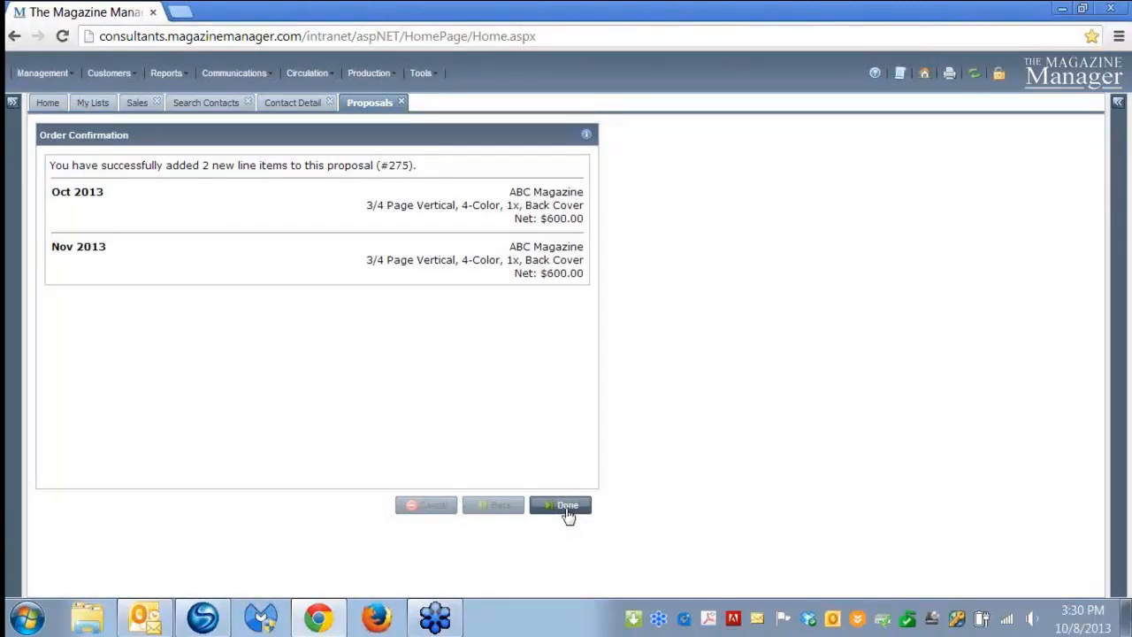
left_click(568, 511)
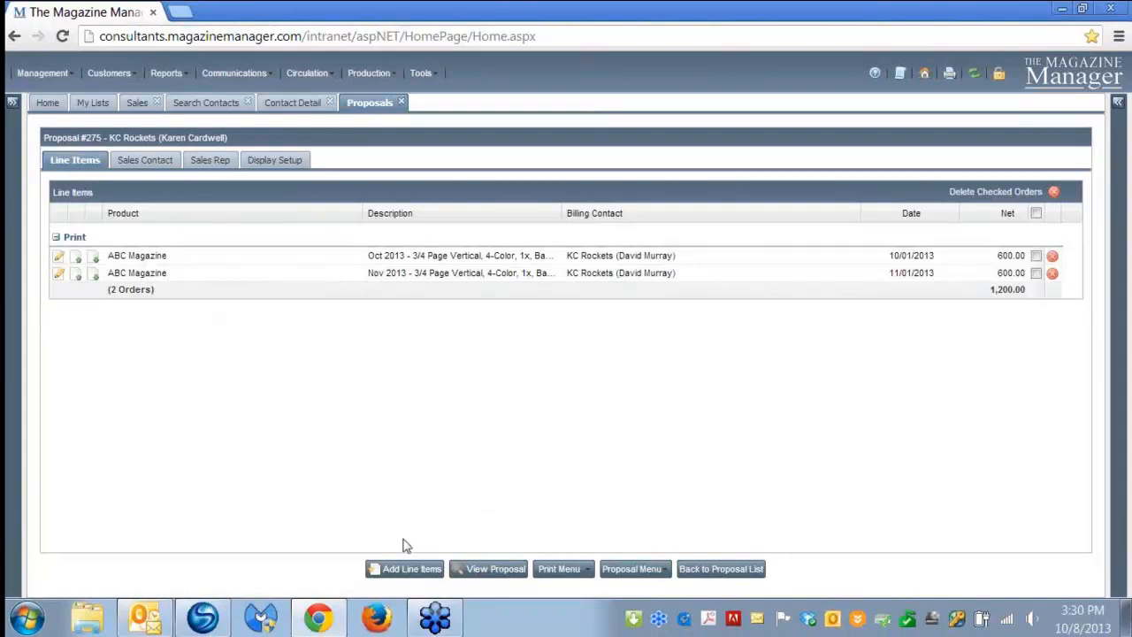
Start a digital order line item for the product ABC Online with the ABC Online 2013 rate card.
left_click(391, 571)
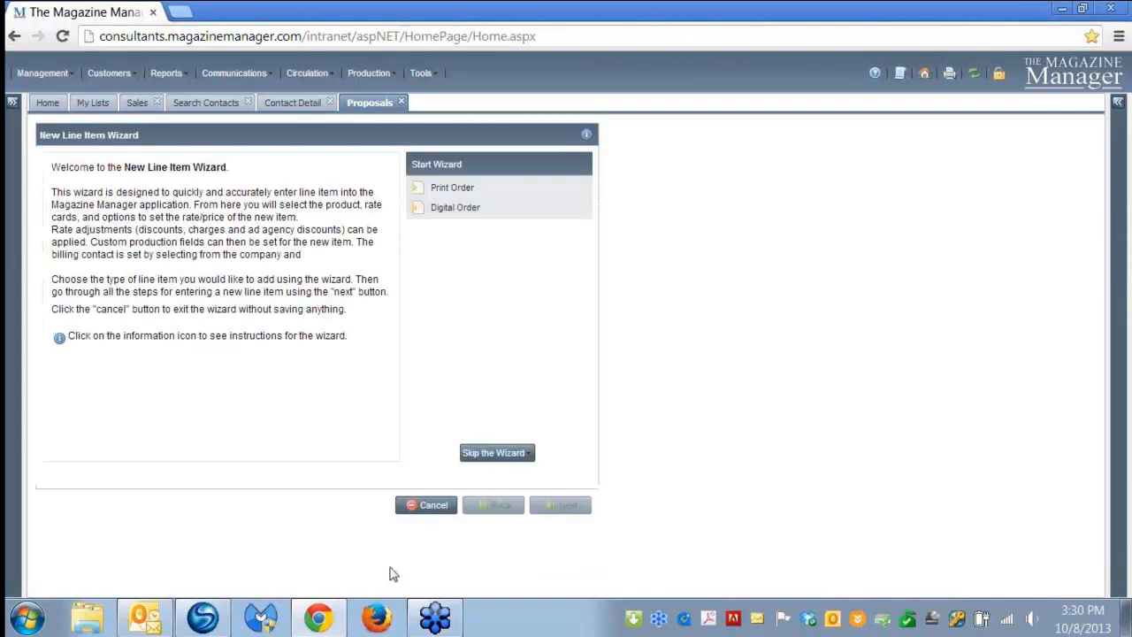
left_click(451, 212)
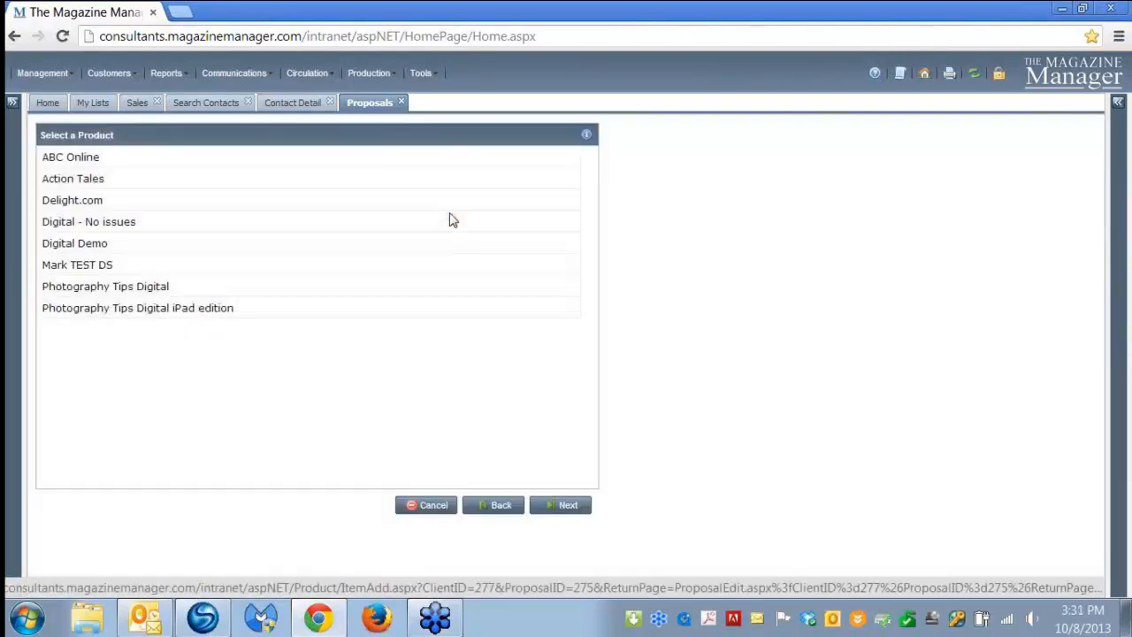
left_click(91, 167)
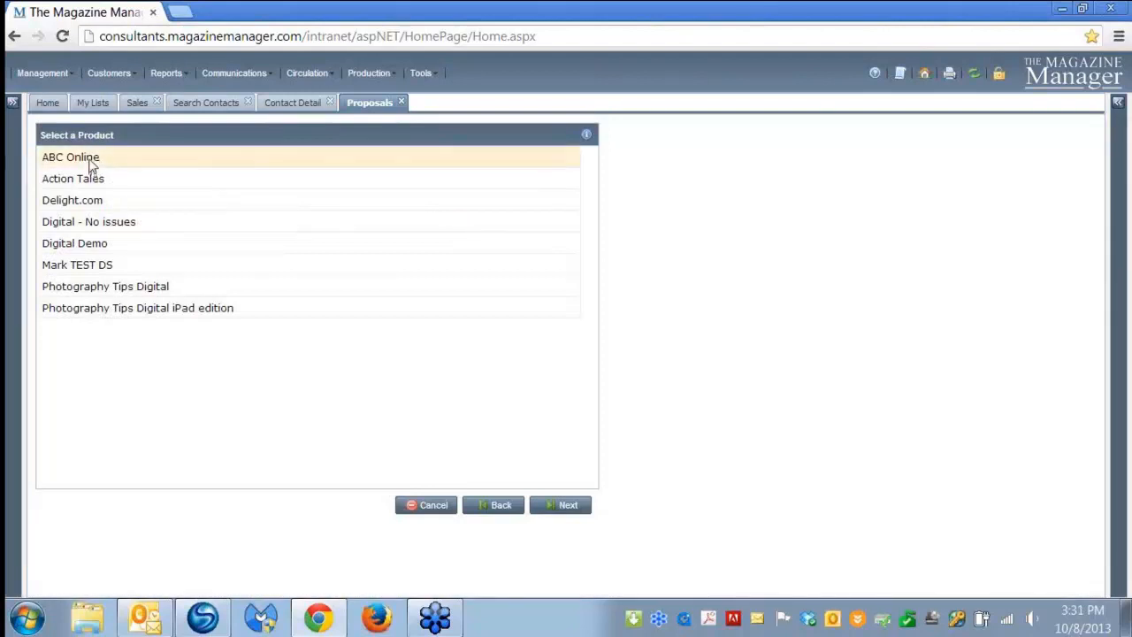
double_click(91, 166)
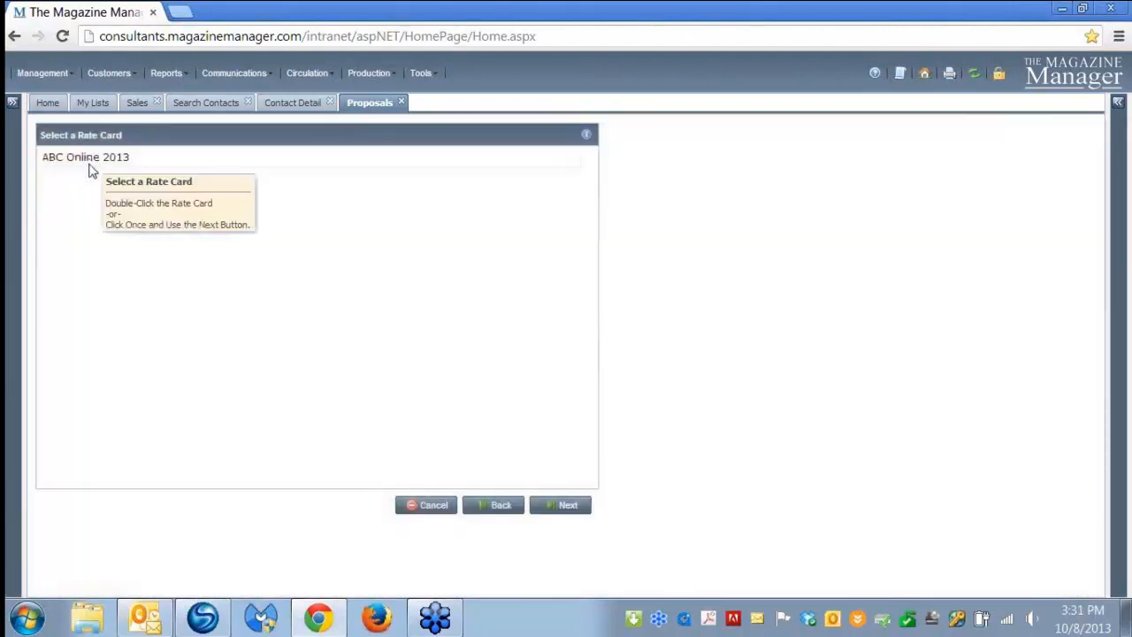
left_click(96, 165)
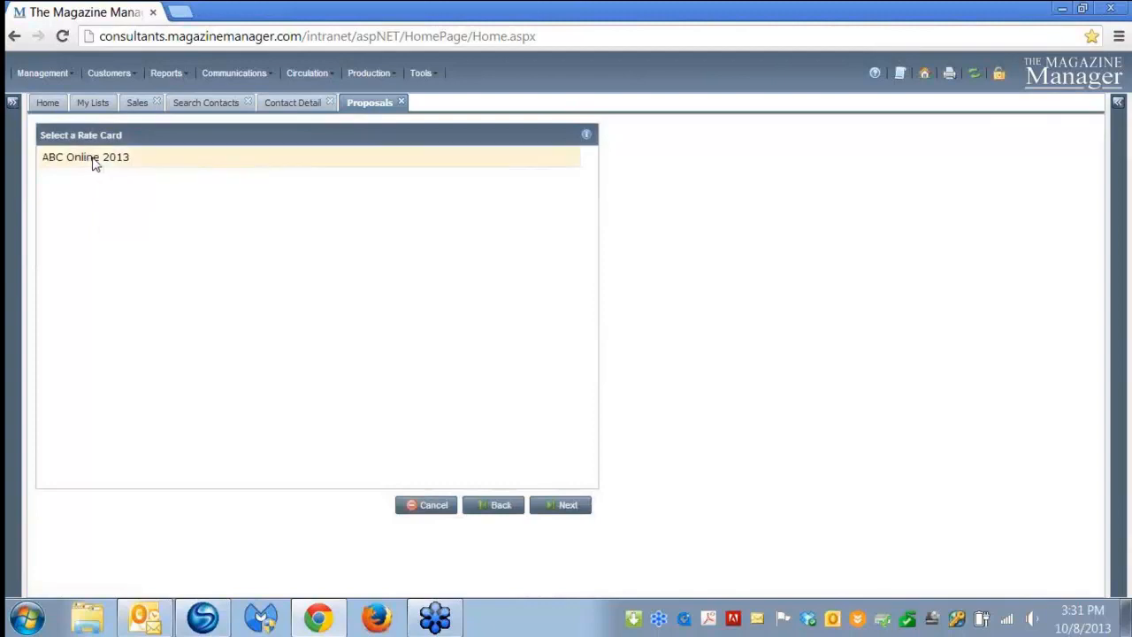
double_click(95, 164)
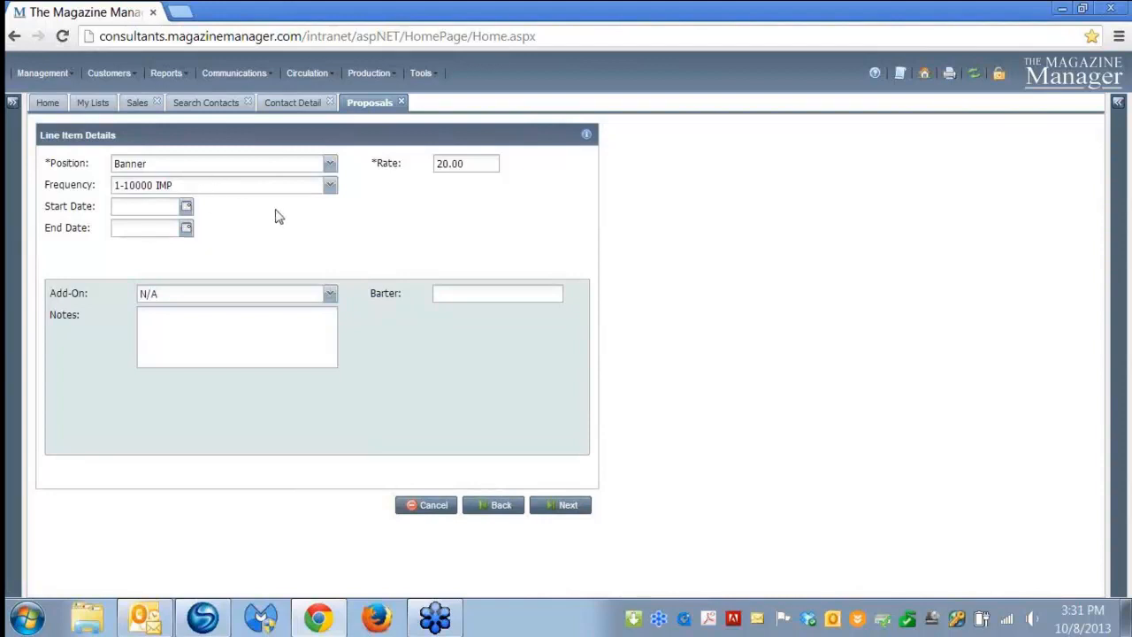
Keep the Banner position, set the run from 10/8/2013 to 10/24/2013, and continue to the rate adjustments.
left_click(329, 163)
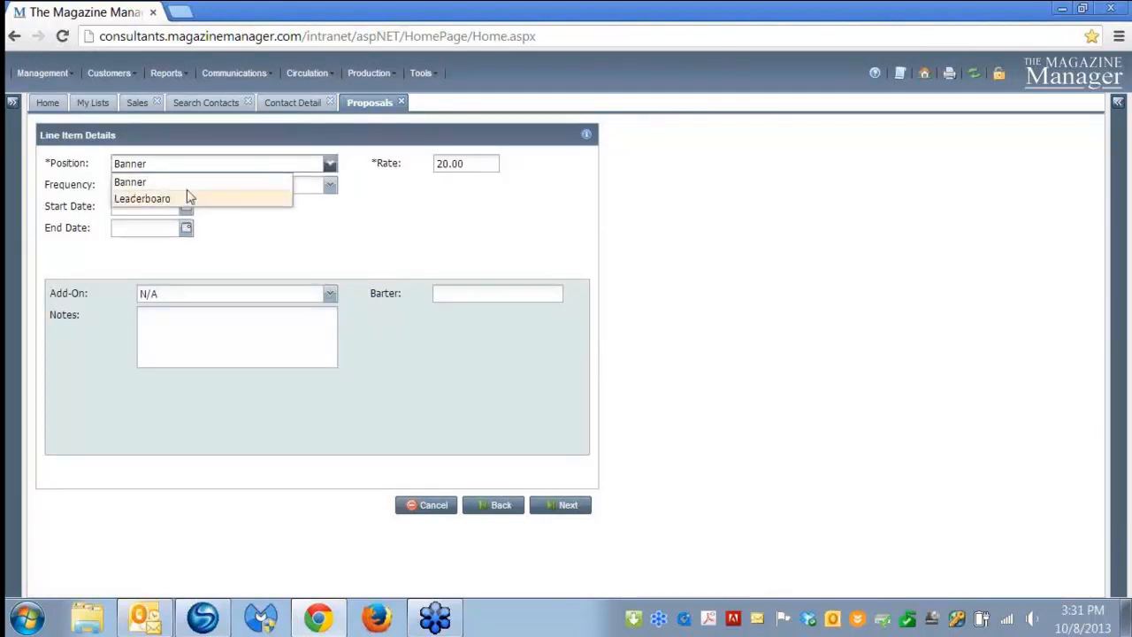
left_click(253, 232)
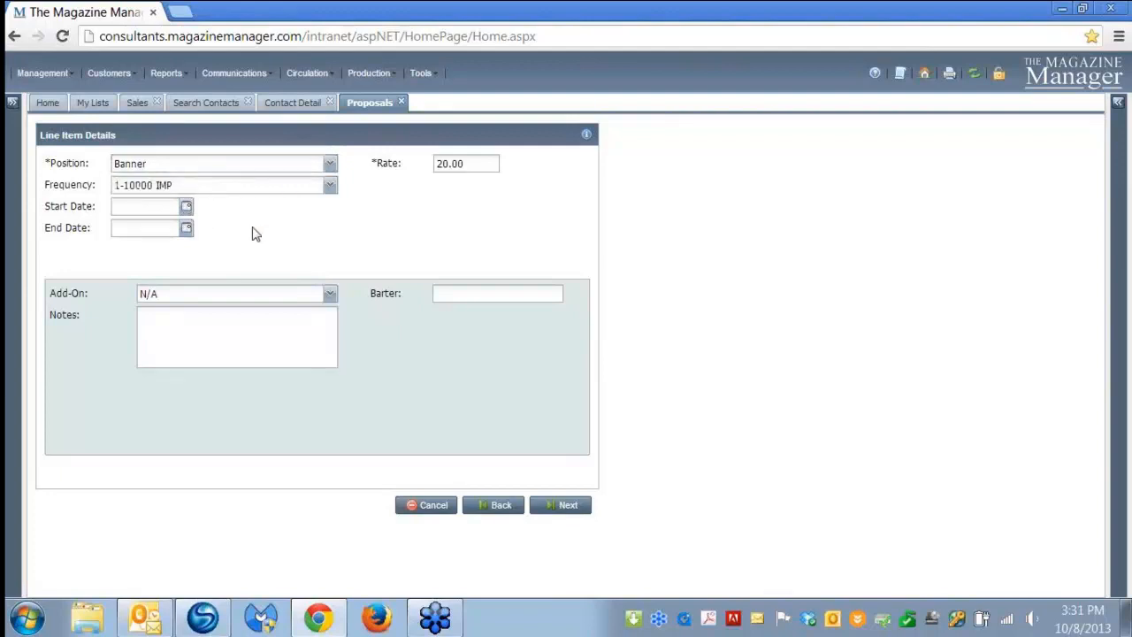
left_click(186, 207)
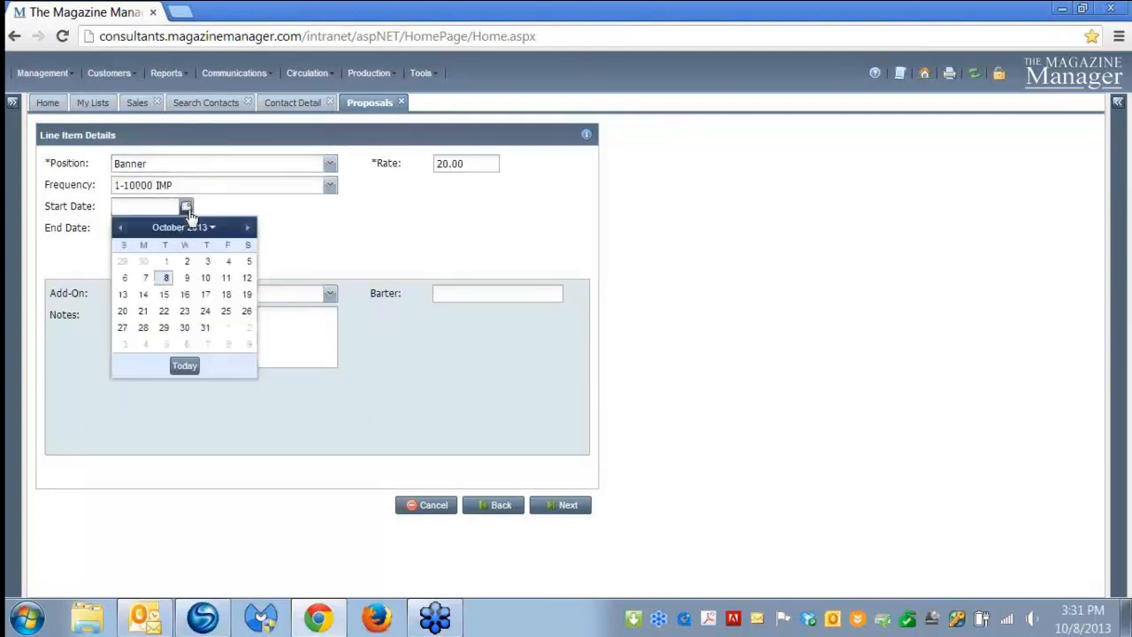
left_click(167, 279)
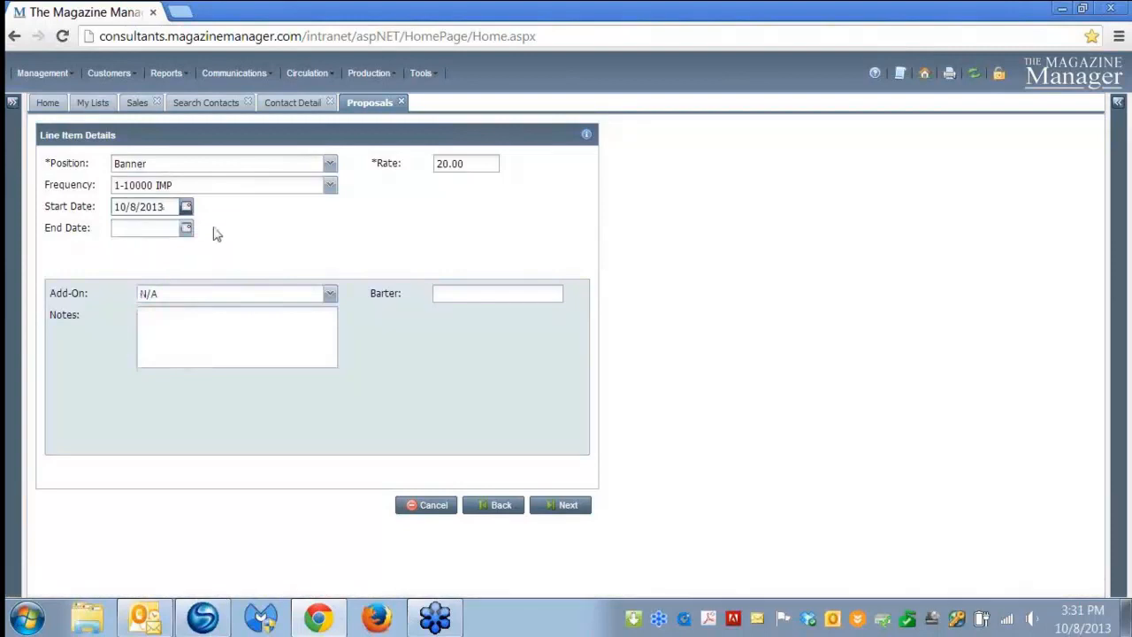
left_click(186, 229)
left_click(206, 334)
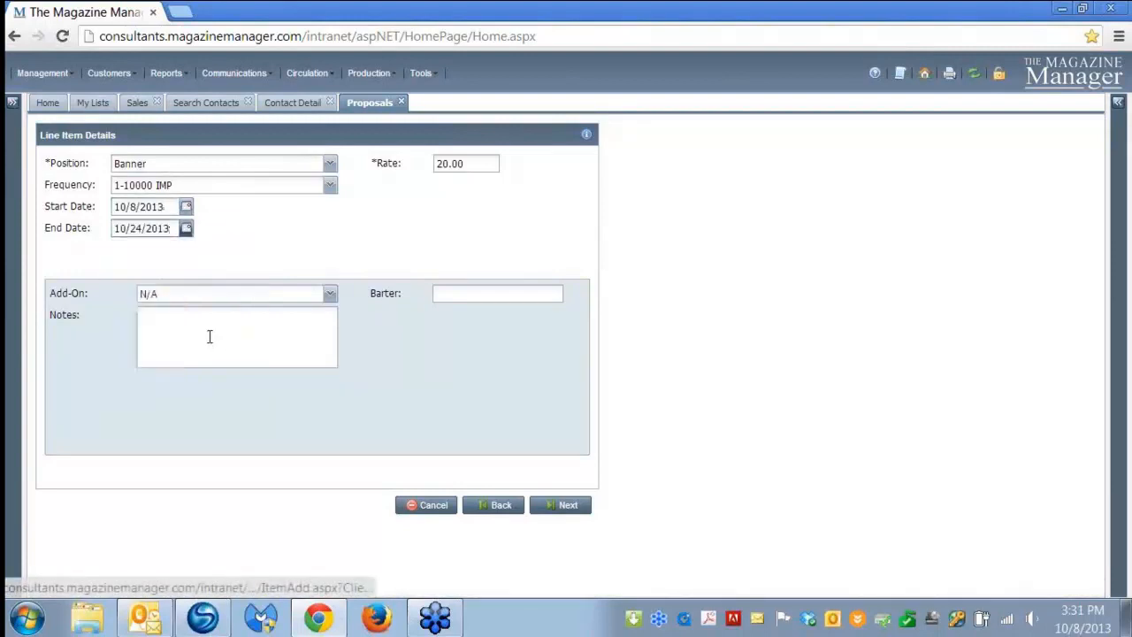
left_click(567, 507)
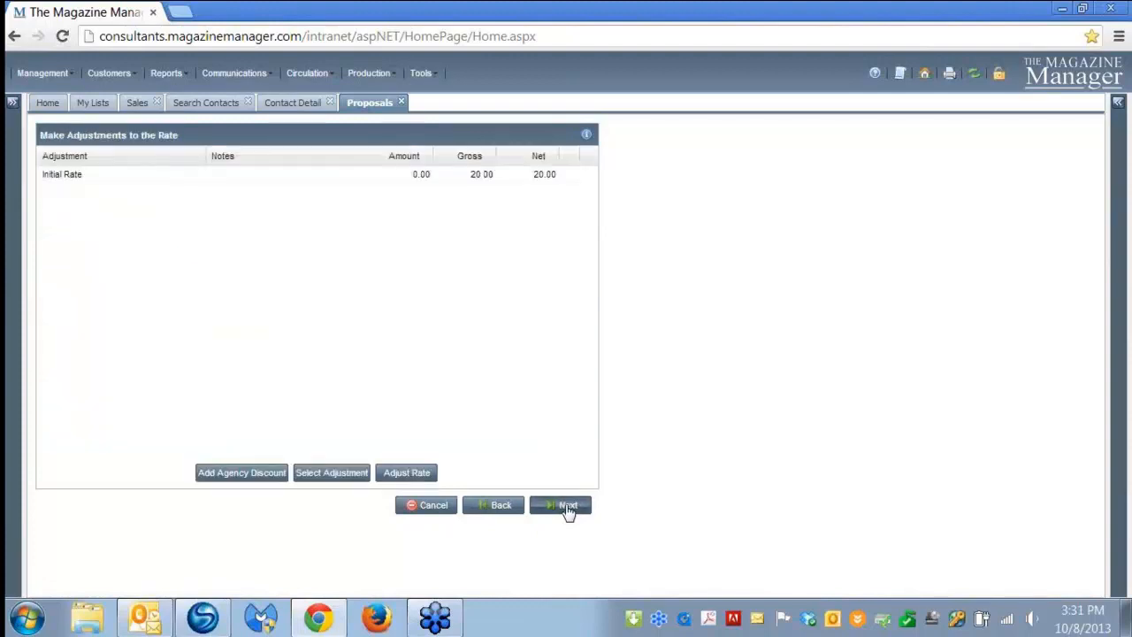
Accept the initial rate and default billing contact for the digital line item and finish adding it to the proposal.
left_click(567, 507)
left_click(567, 507)
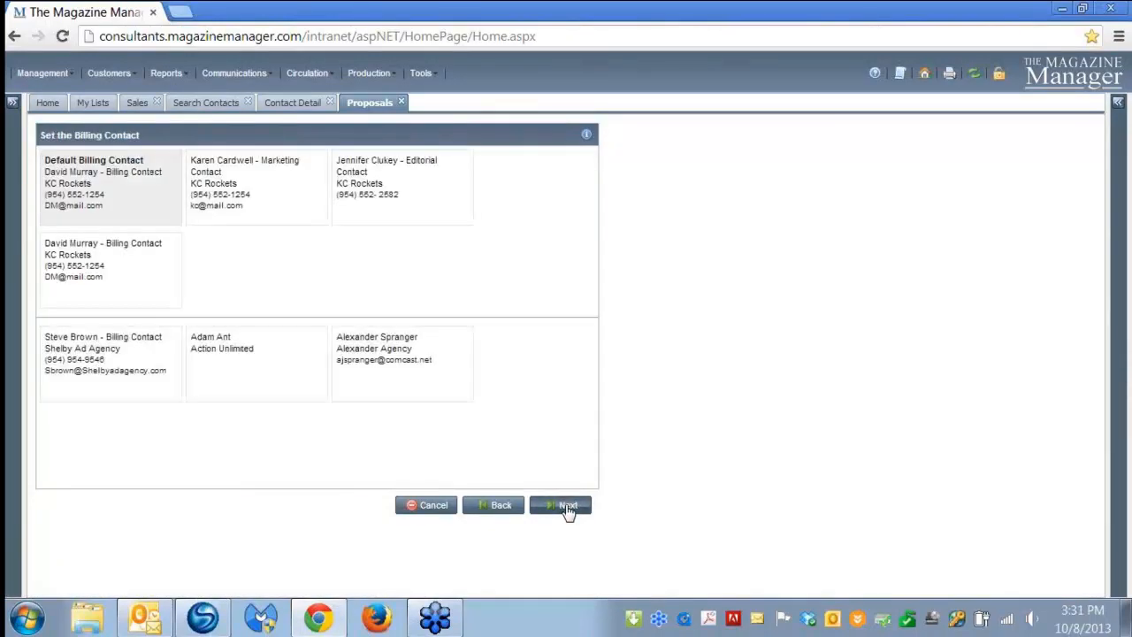
left_click(567, 507)
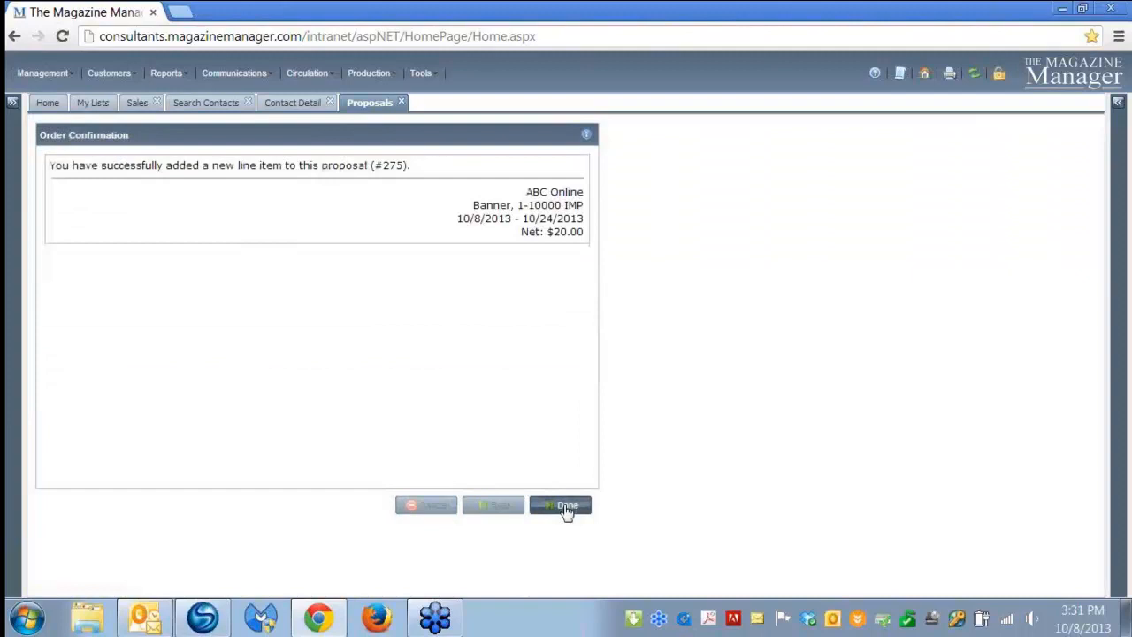
left_click(567, 510)
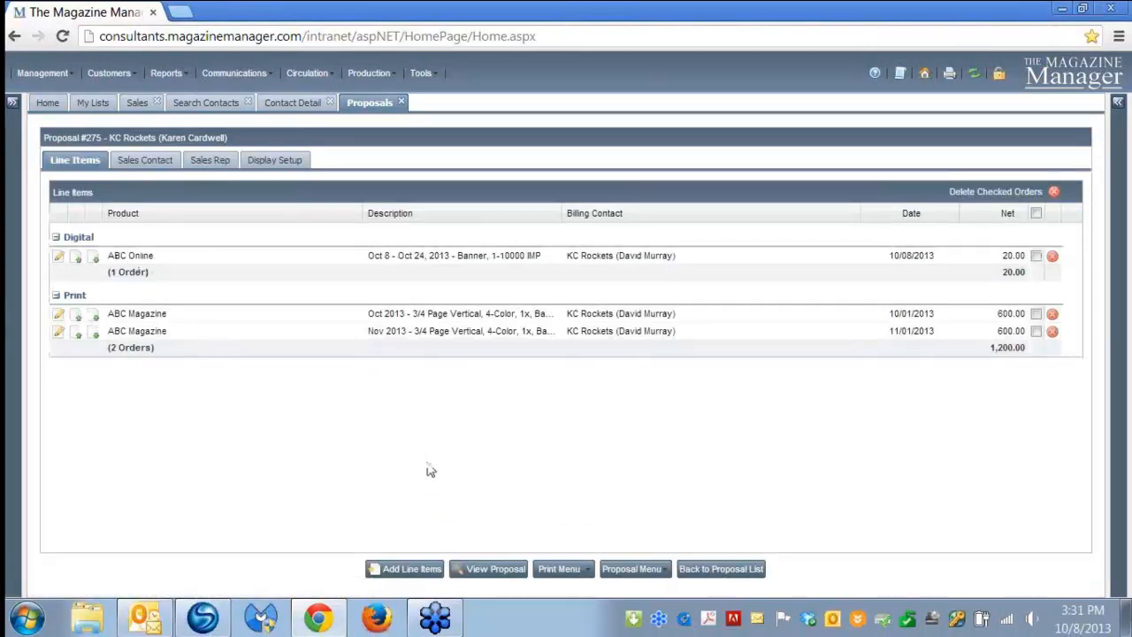
Preview the KC Rockets print and digital proposal, examine its line items, grand total and terms, and close the preview.
left_click(490, 571)
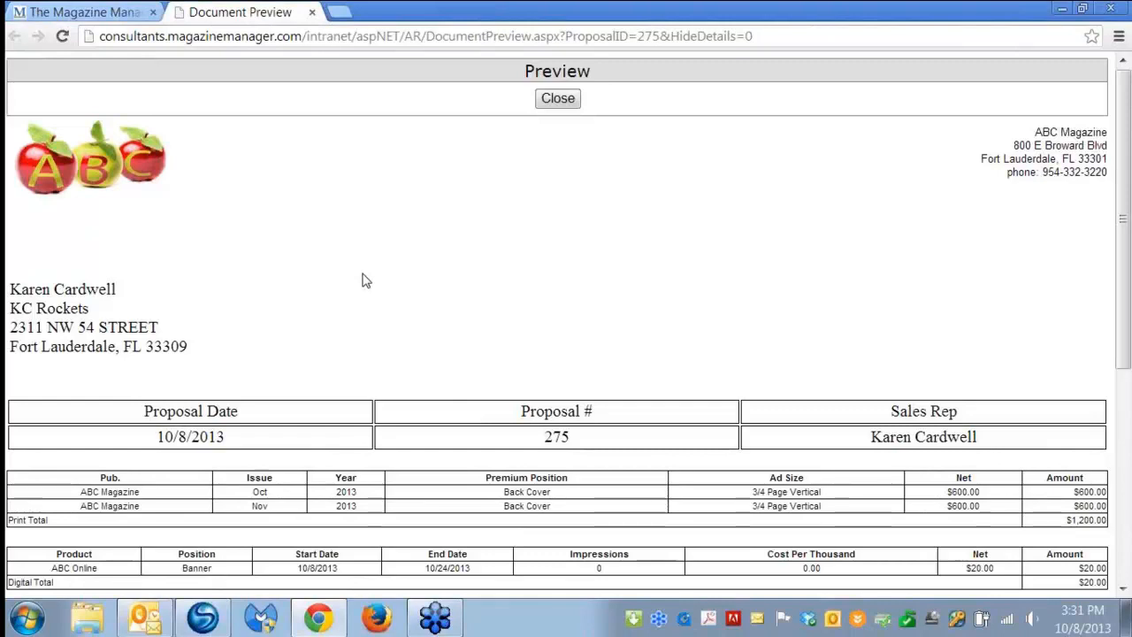
scroll(365, 287, "down", 2)
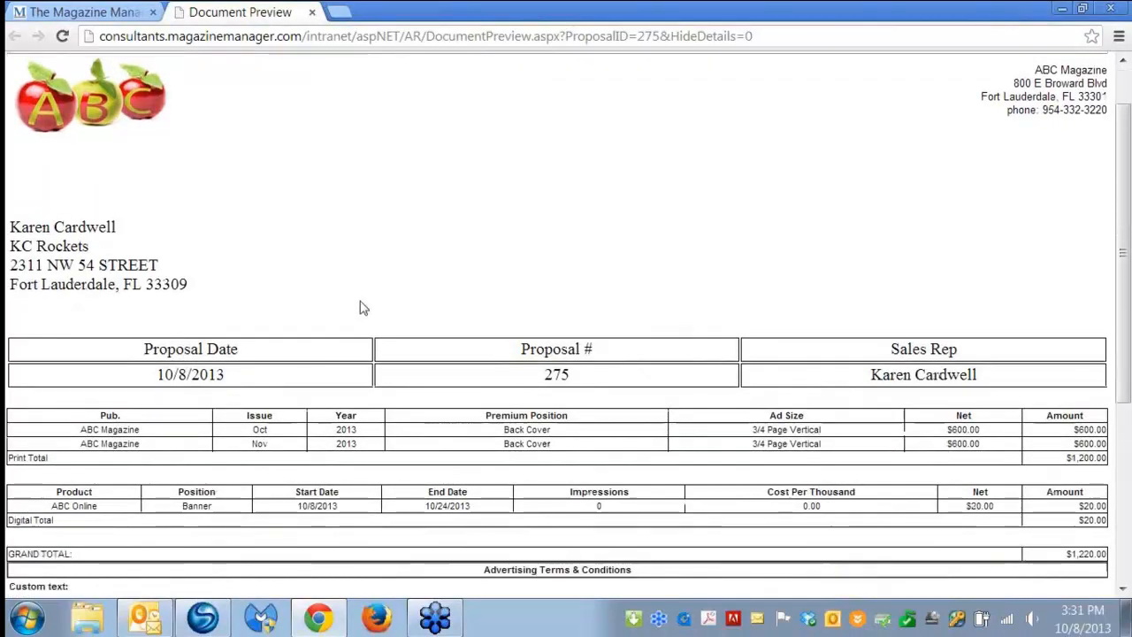
scroll(647, 430, "down", 2)
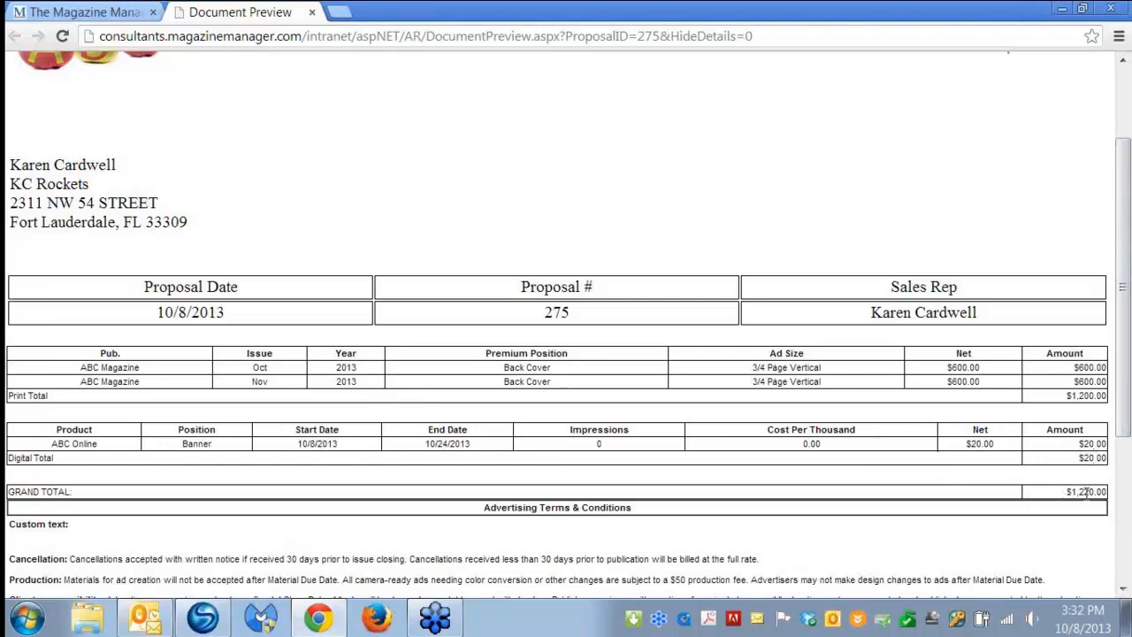
scroll(1083, 492, "down", 1)
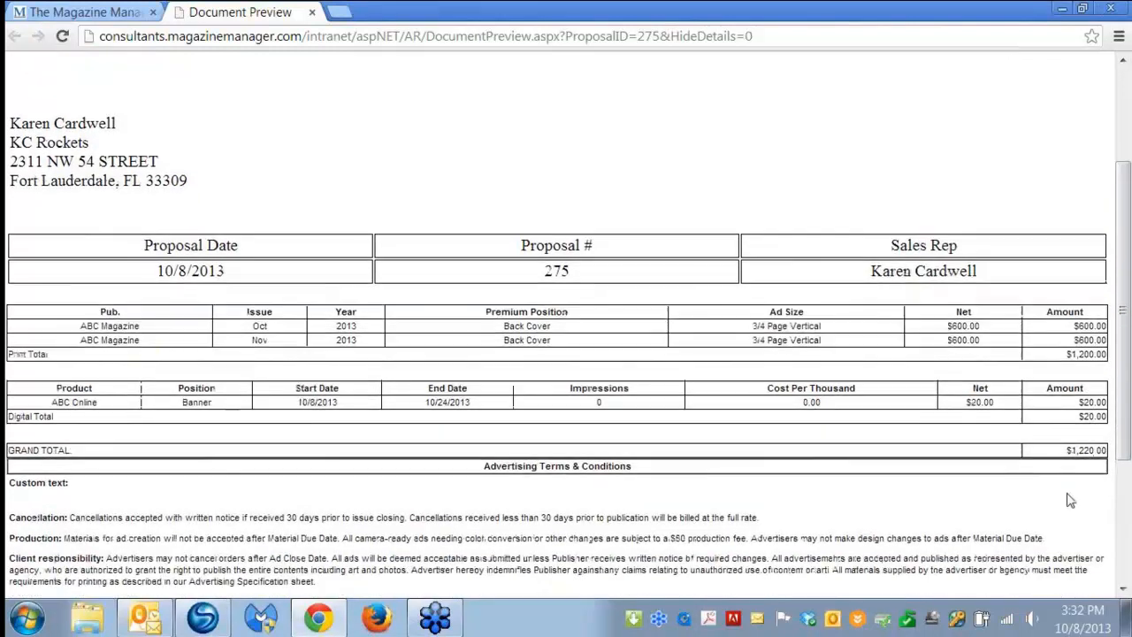
scroll(1068, 501, "up", 4)
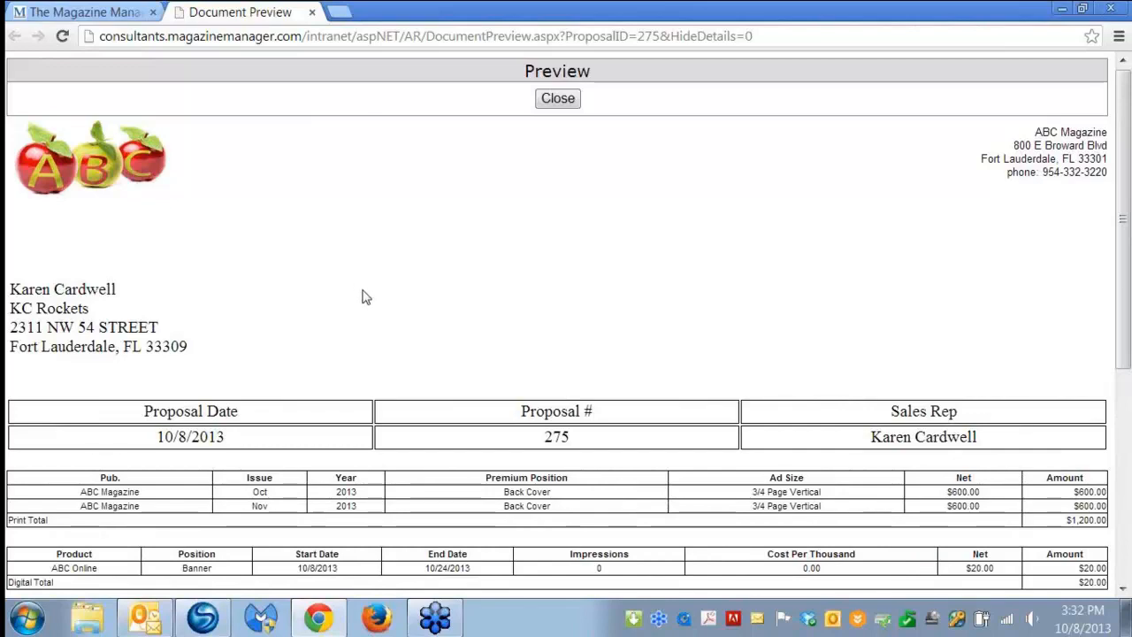
scroll(310, 436, "down", 4)
scroll(407, 393, "up", 2)
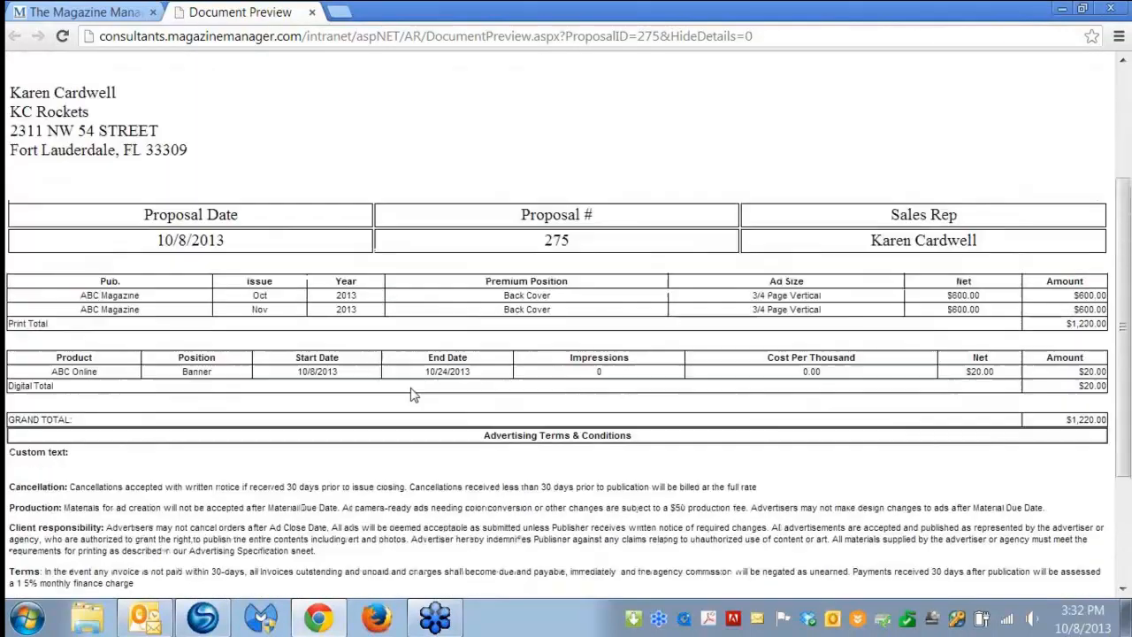
scroll(410, 395, "up", 3)
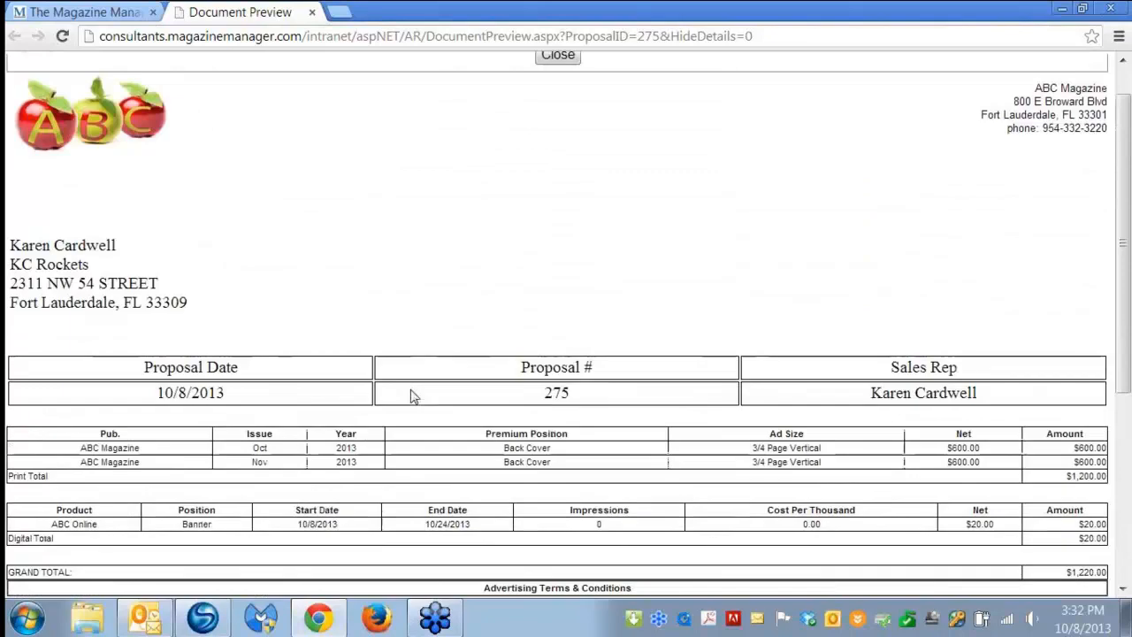
left_click(312, 12)
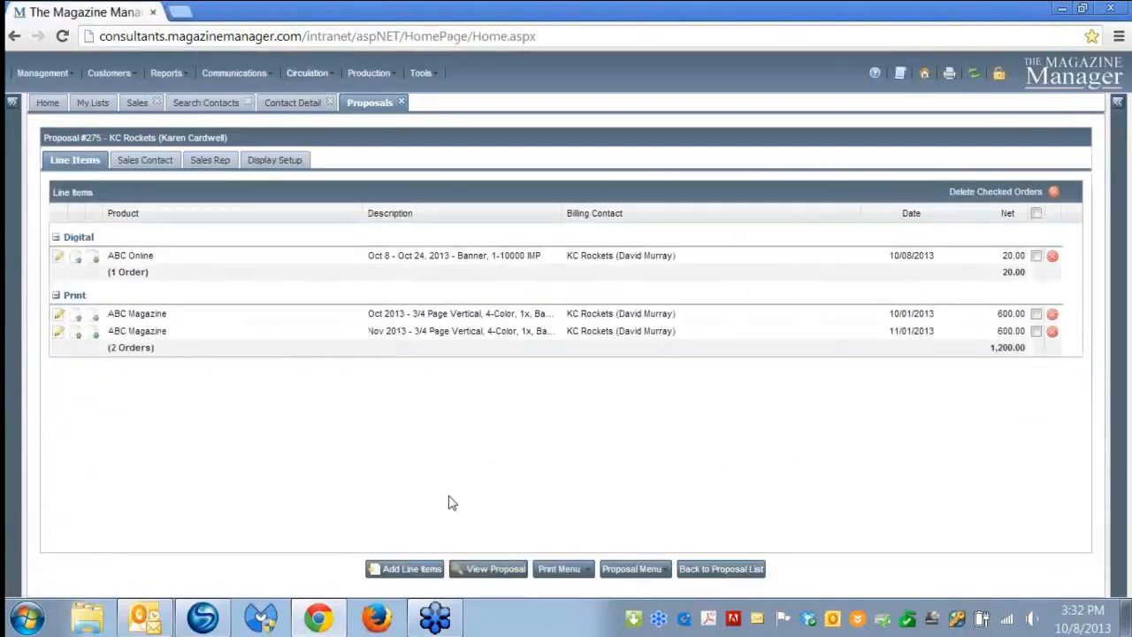
Return to the proposal list and create a new KC Rockets proposal from the ABC Event/Trade Show Order template.
left_click(713, 570)
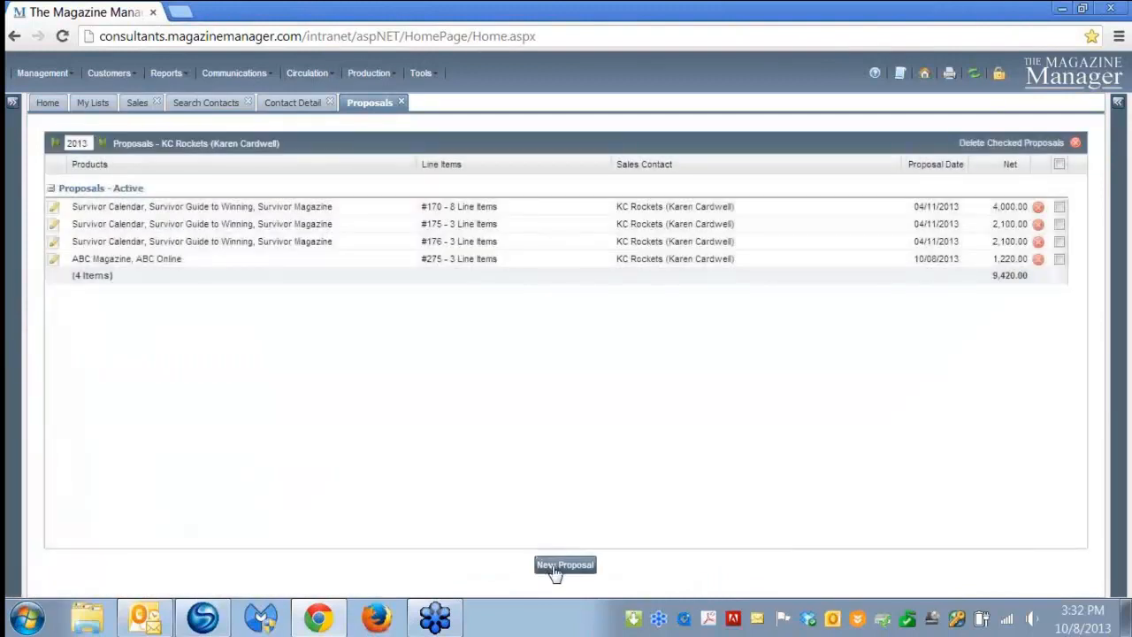
left_click(564, 565)
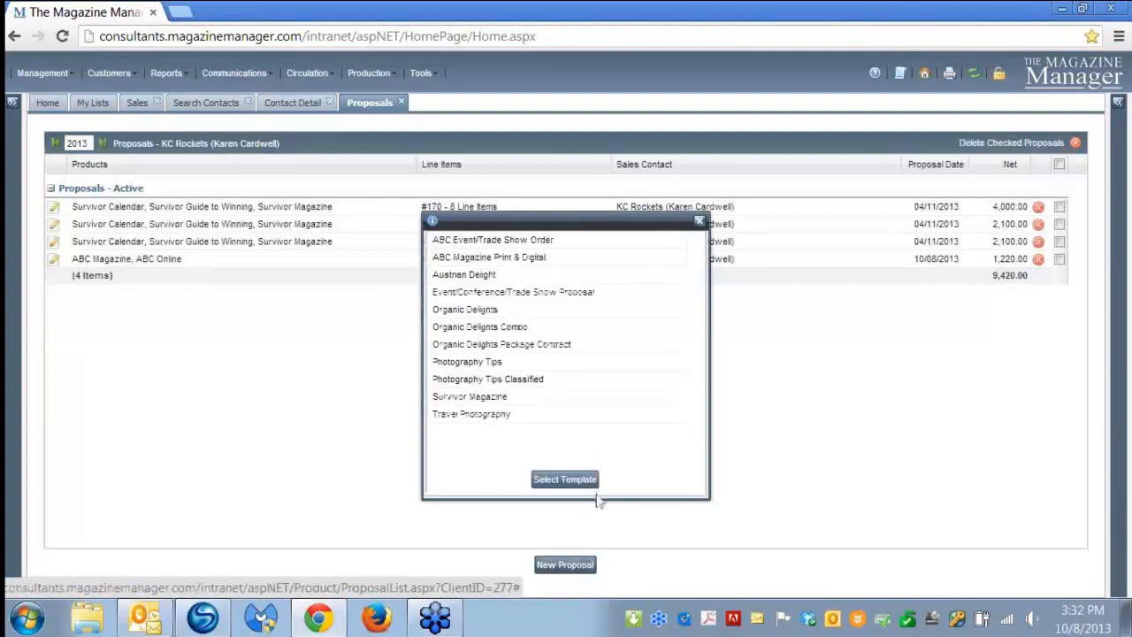
double_click(470, 242)
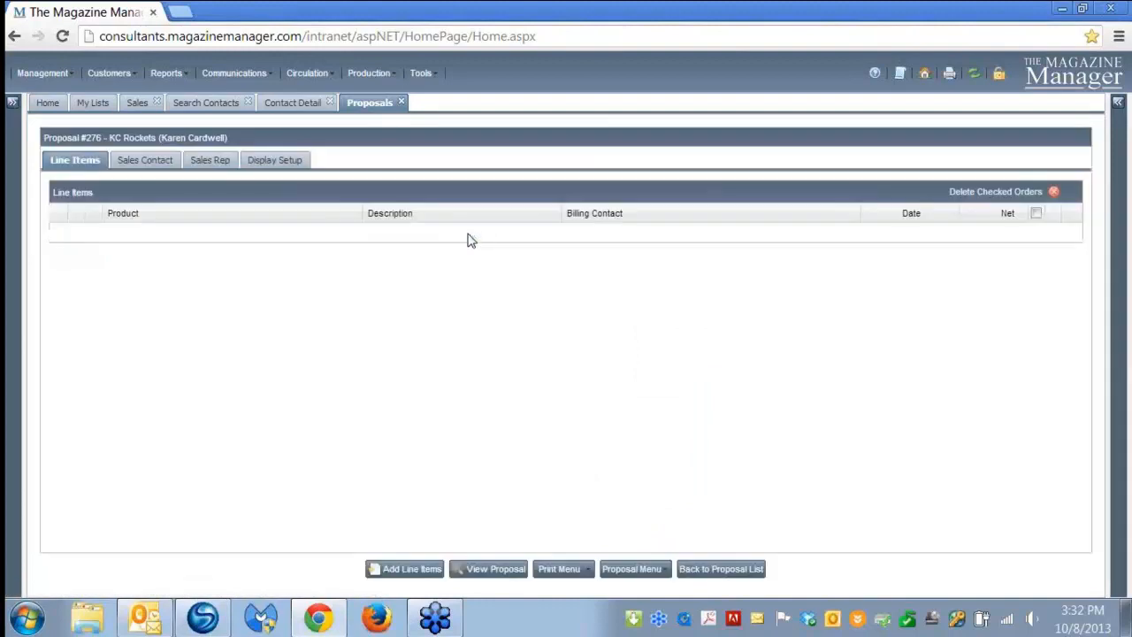
Start a print line item for the product ABC Tradeshow with the ABC TRADE SHOW rate card.
left_click(400, 571)
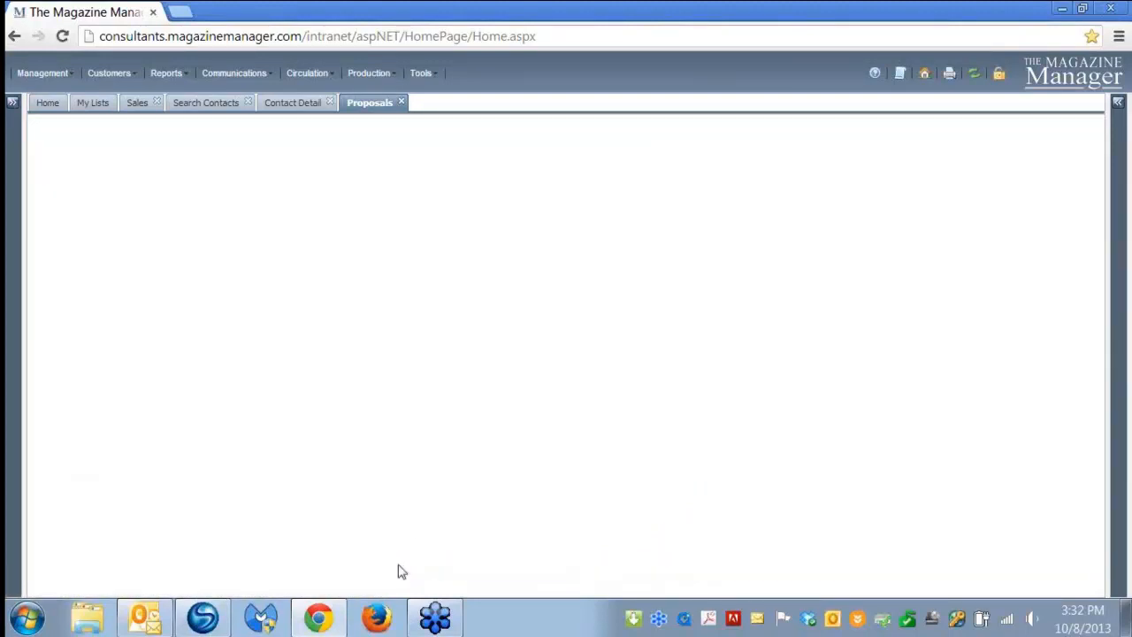
left_click(445, 194)
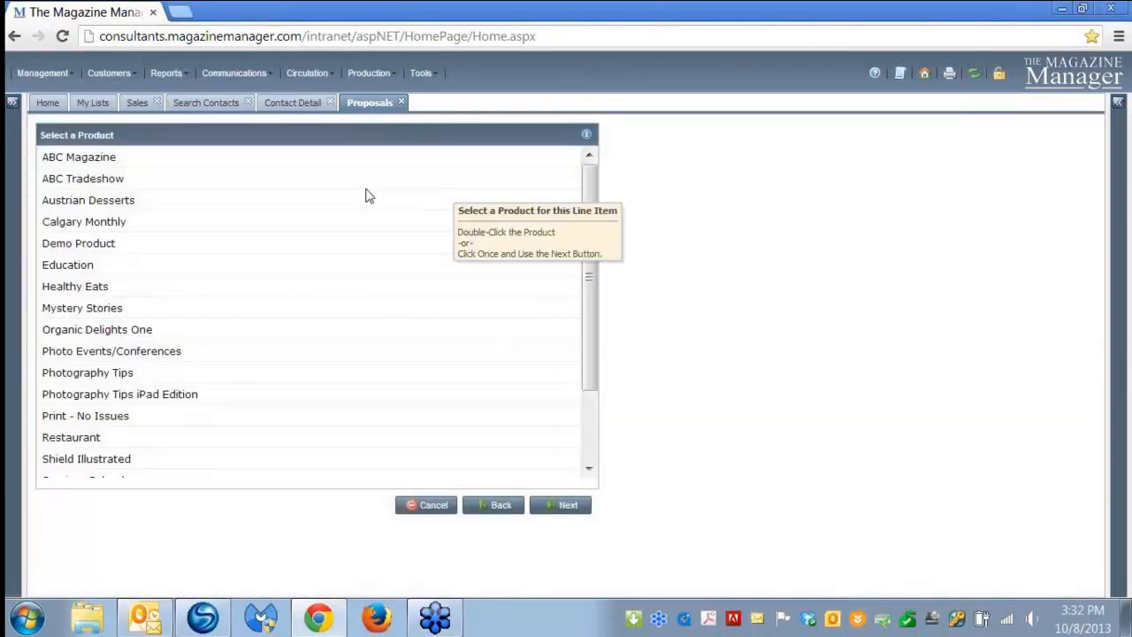
double_click(99, 180)
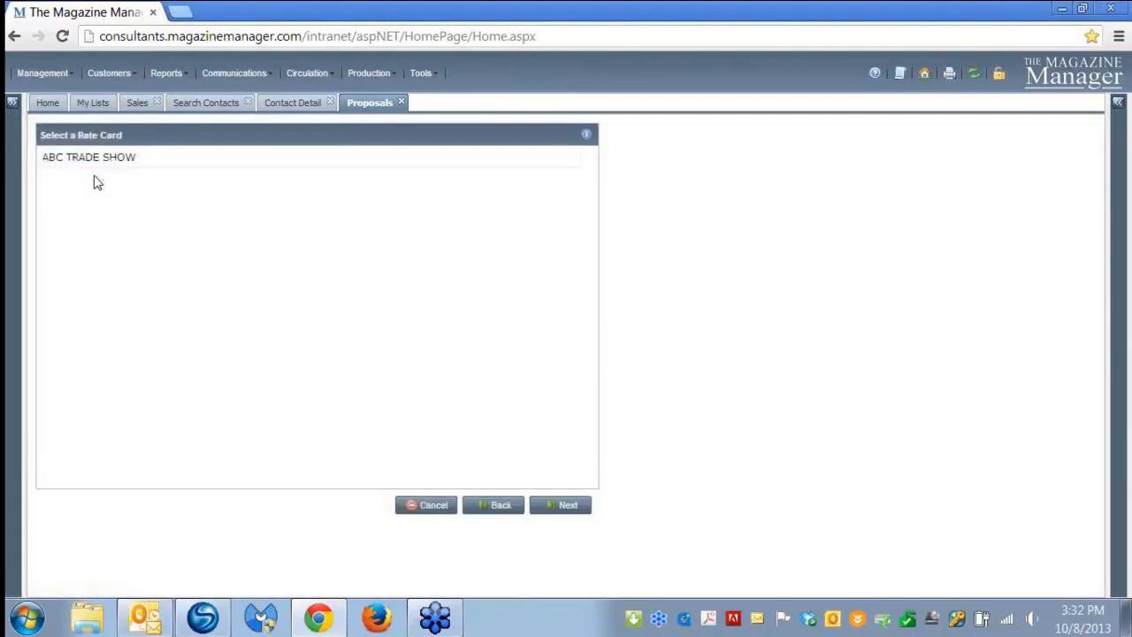
double_click(97, 160)
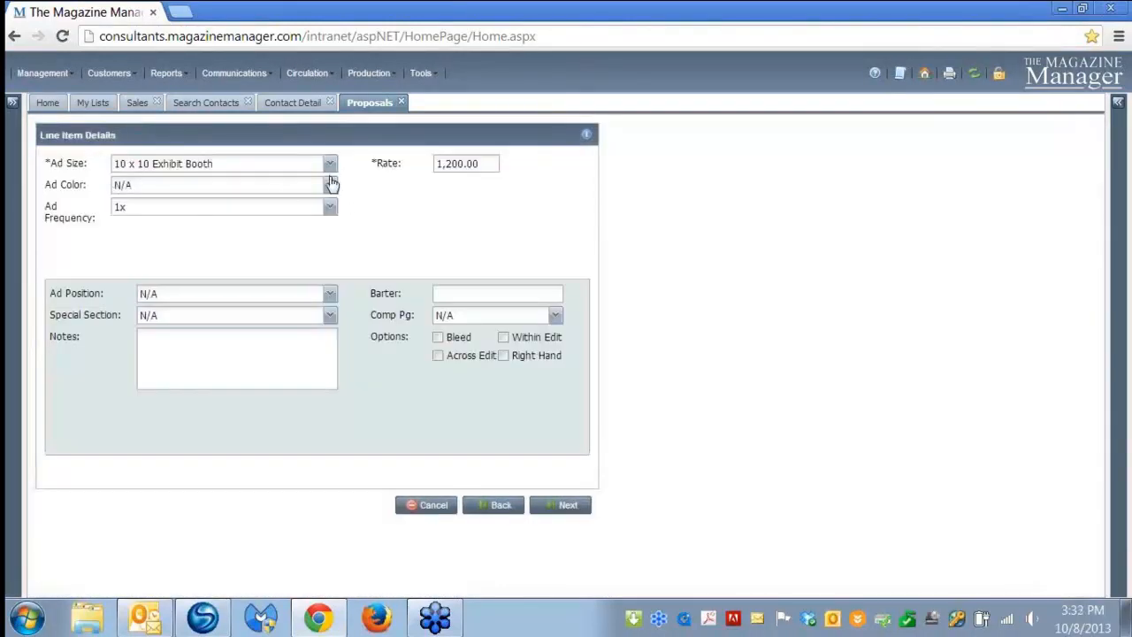
Set the ad size to 10 x 20 Exhibit Booth and continue to the rate adjustments.
left_click(329, 163)
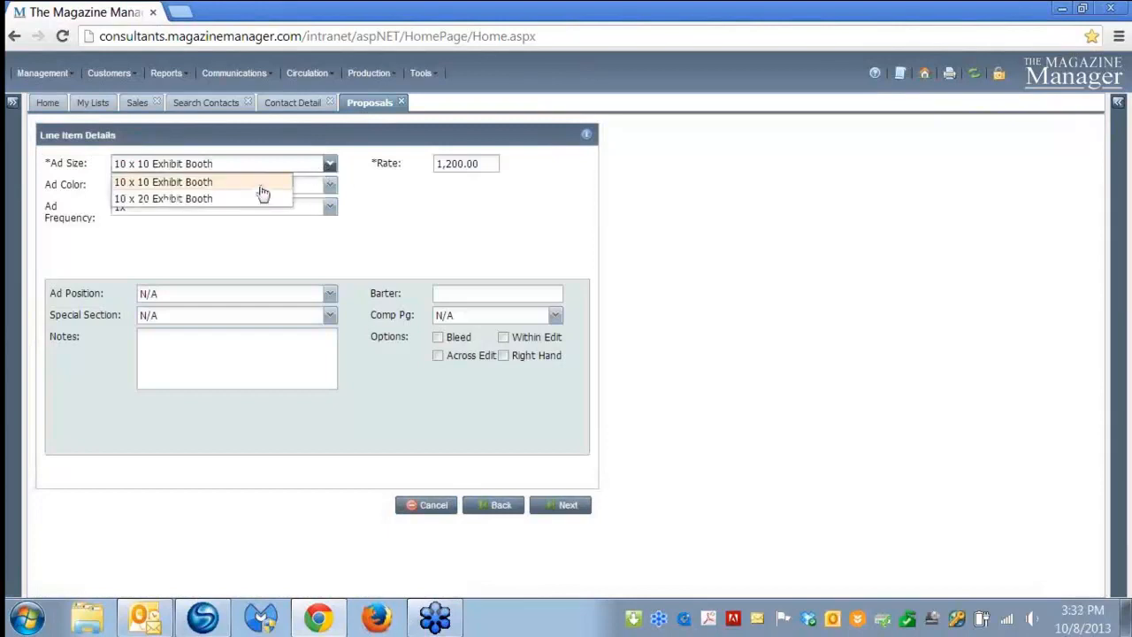
left_click(258, 193)
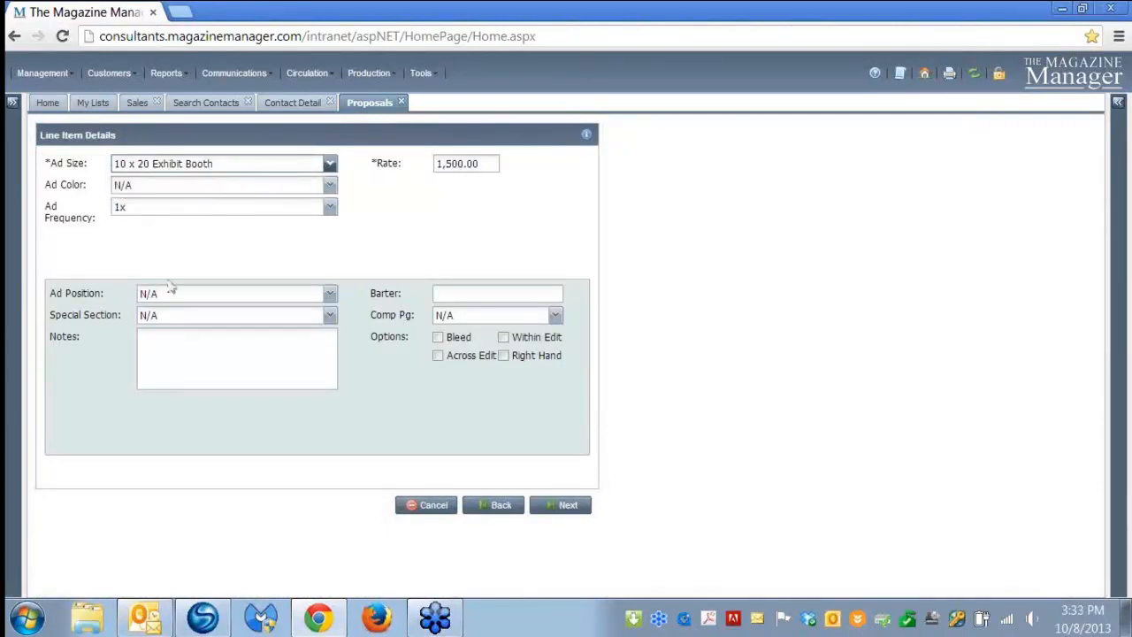
left_click(559, 509)
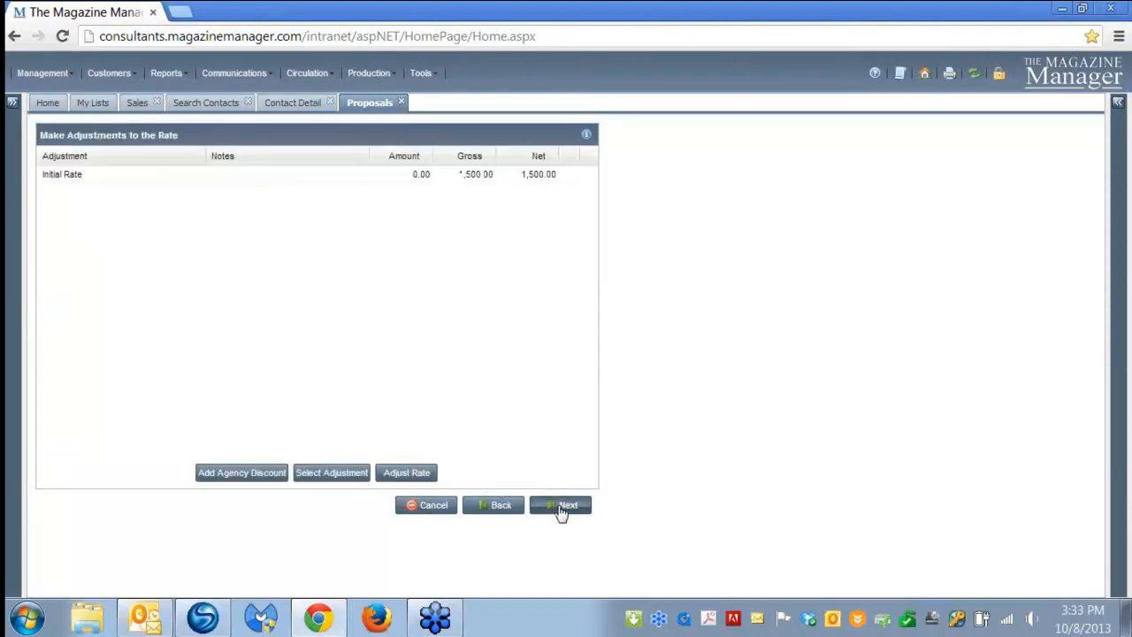
Accept the initial rate and default billing contact for the exhibit booth and continue to the issue selection.
left_click(559, 511)
left_click(561, 511)
left_click(563, 512)
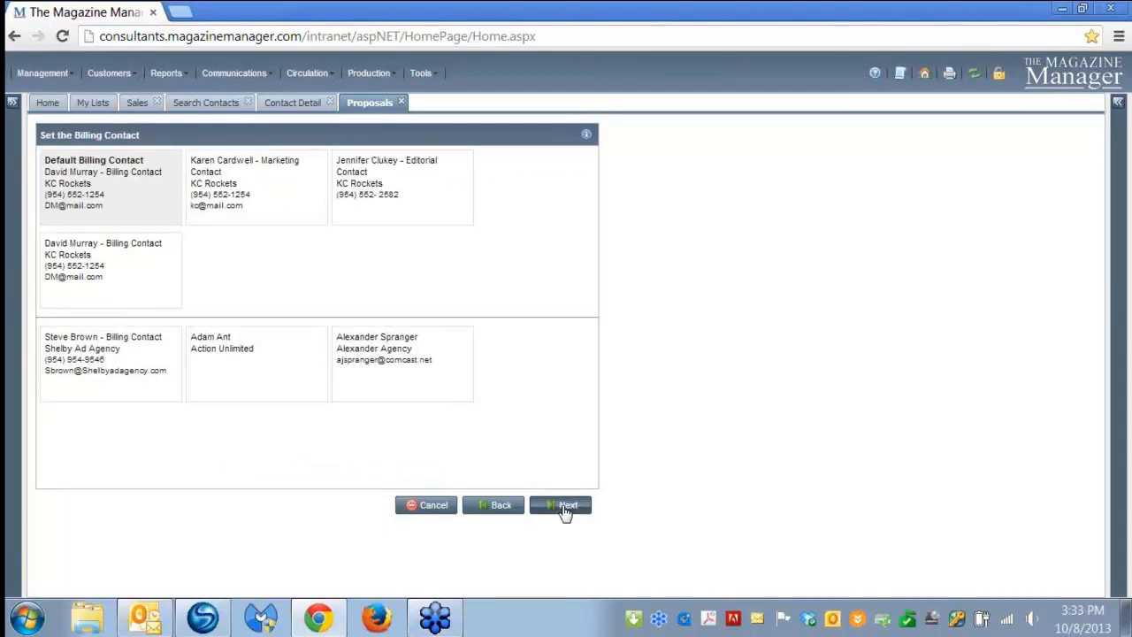
left_click(563, 510)
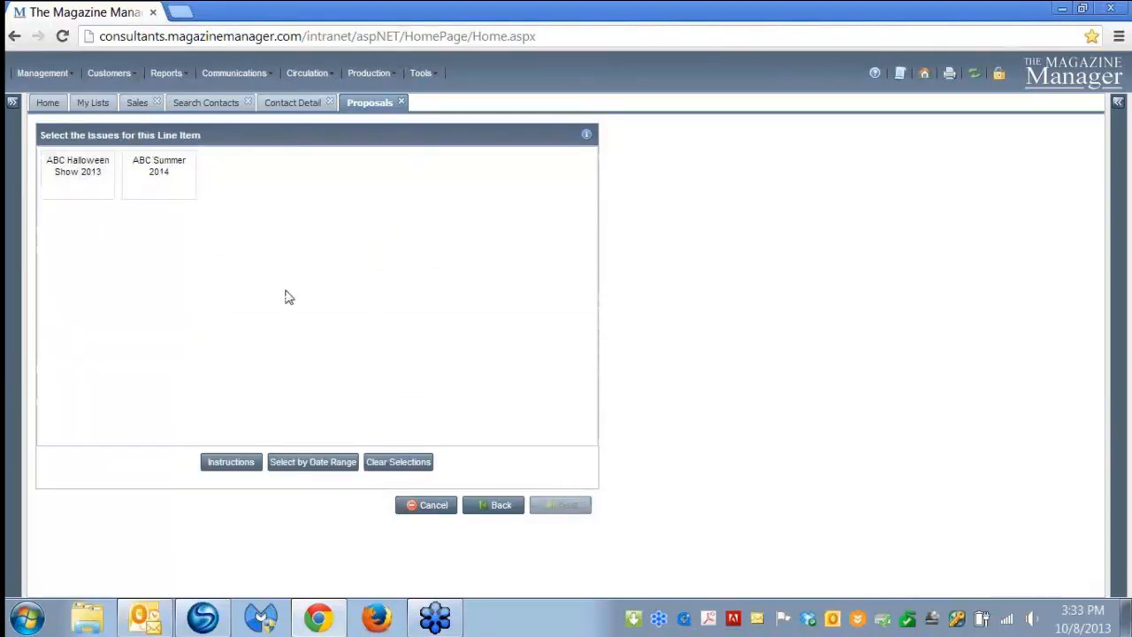
Select the ABC Halloween Show 2013 issue for the booth and finish adding the line item.
left_click(83, 184)
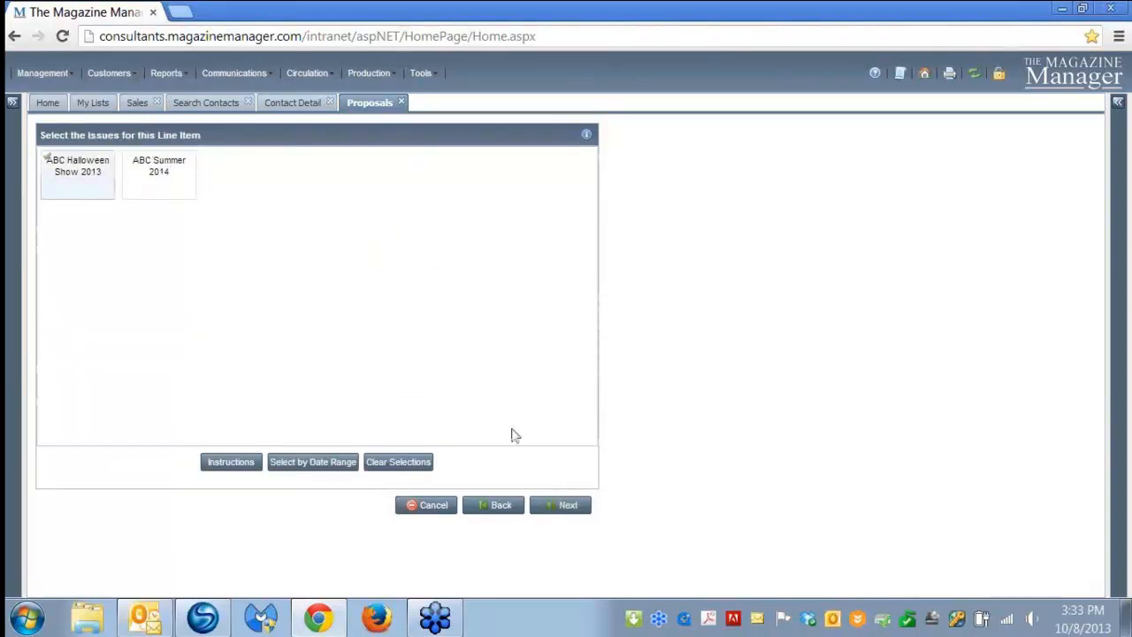
left_click(567, 507)
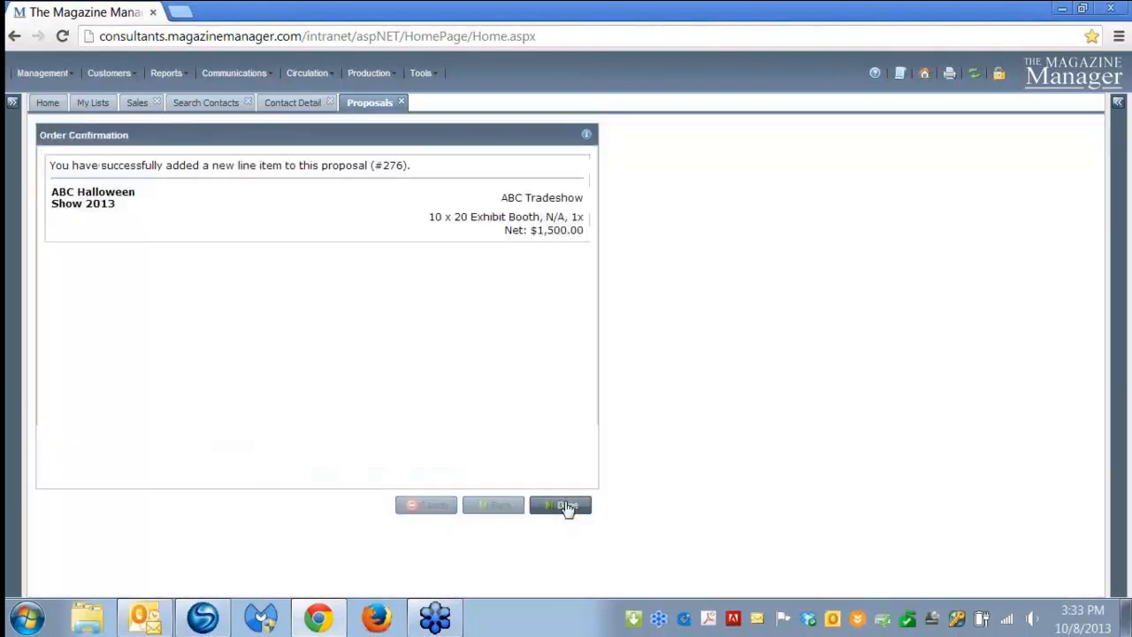
left_click(567, 506)
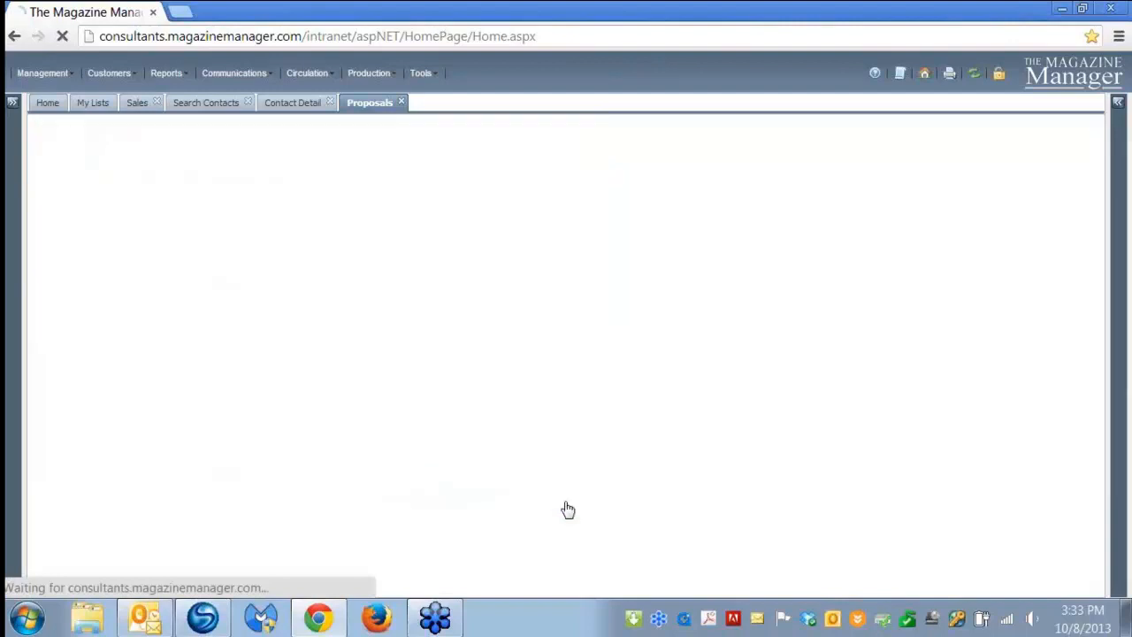
Preview the trade show proposal, examine its contract layout and booth details, close the preview and return to the proposal list.
left_click(482, 569)
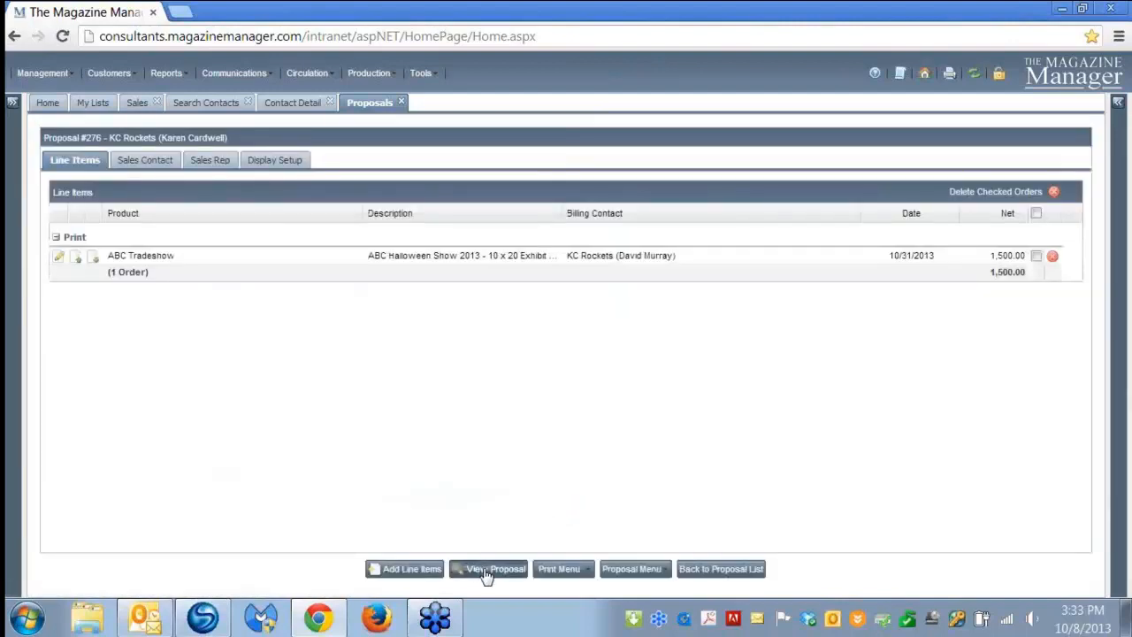
scroll(482, 537, "down", 6)
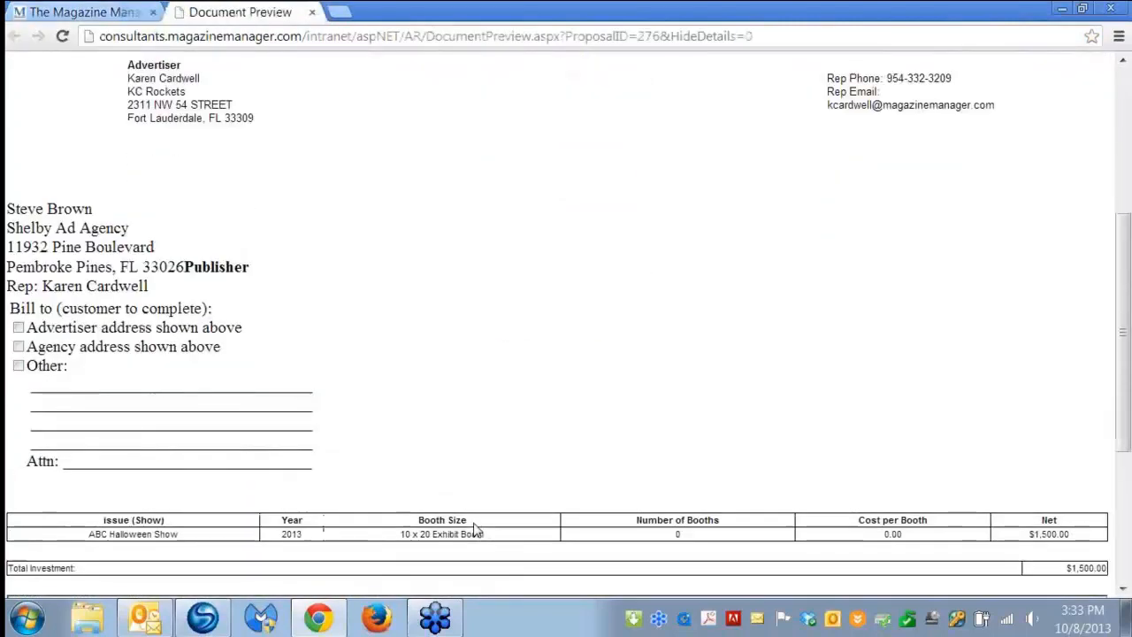
scroll(549, 371, "up", 8)
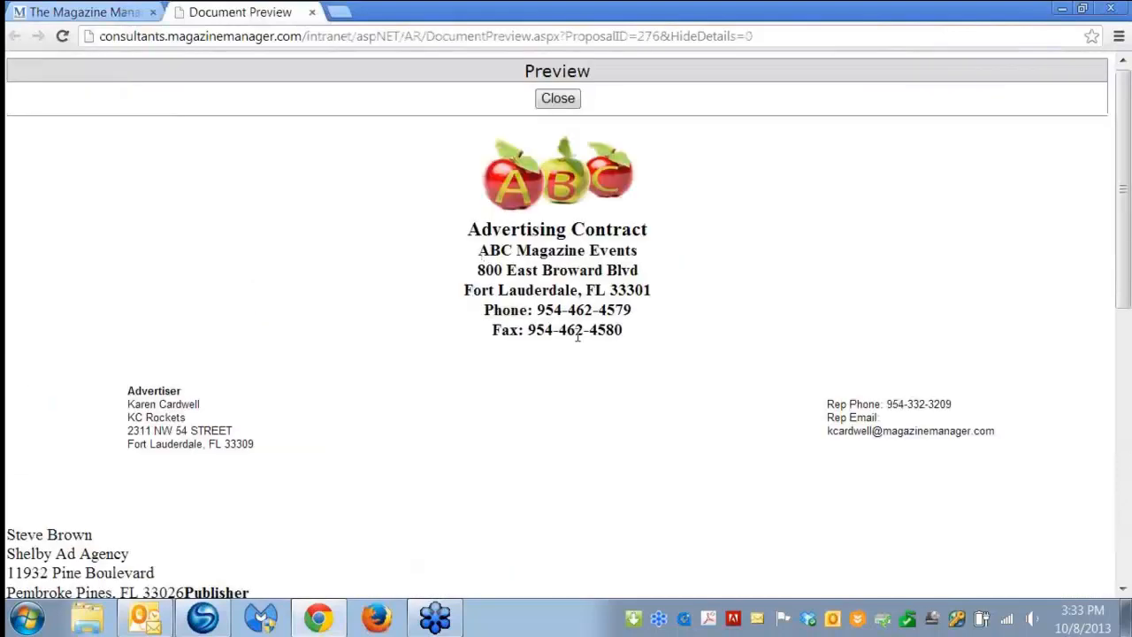
scroll(495, 319, "down", 5)
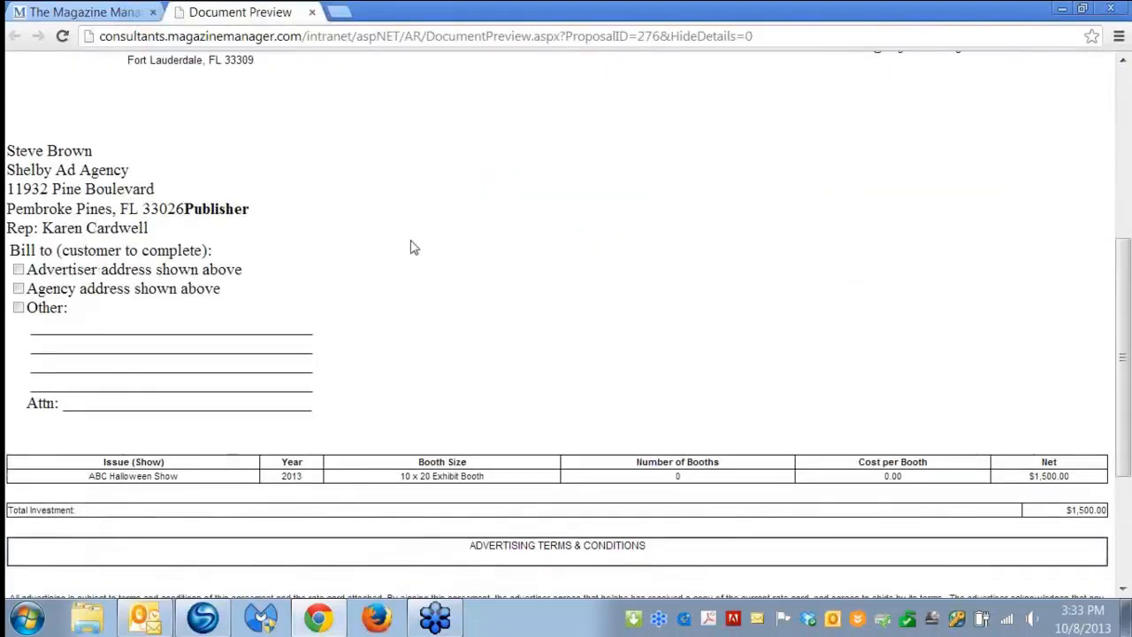
scroll(437, 265, "down", 4)
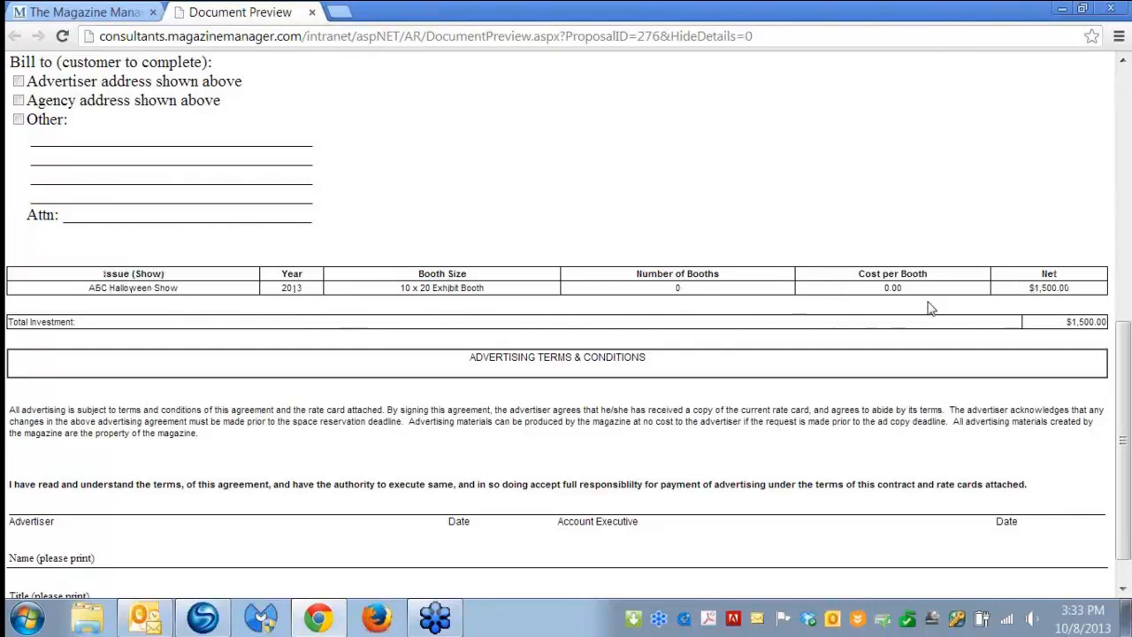
scroll(741, 277, "up", 4)
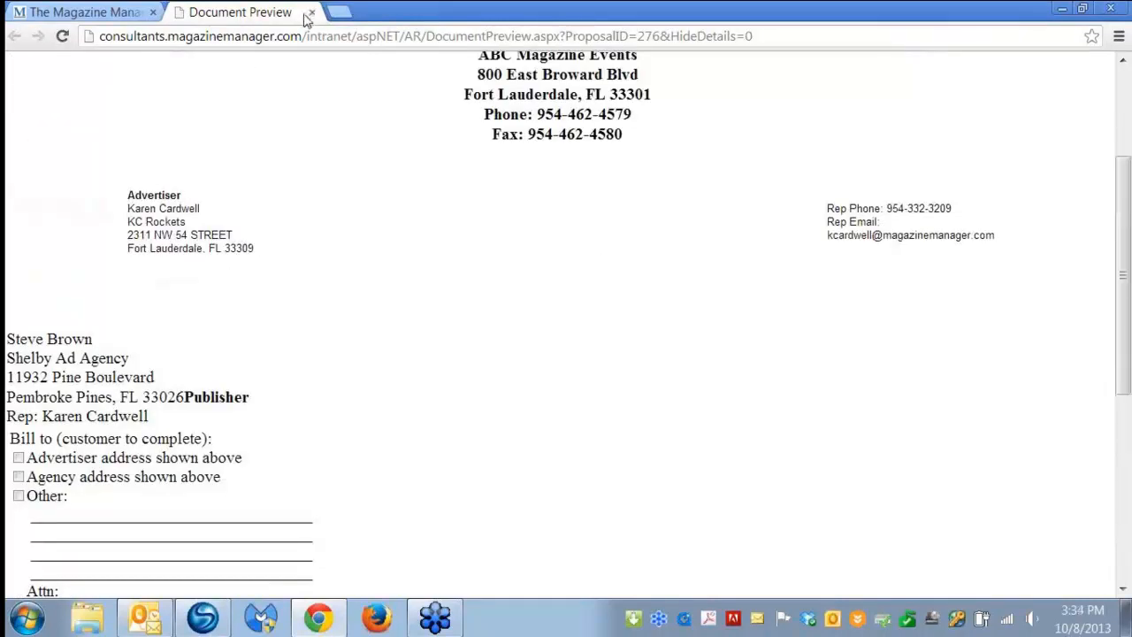
left_click(312, 12)
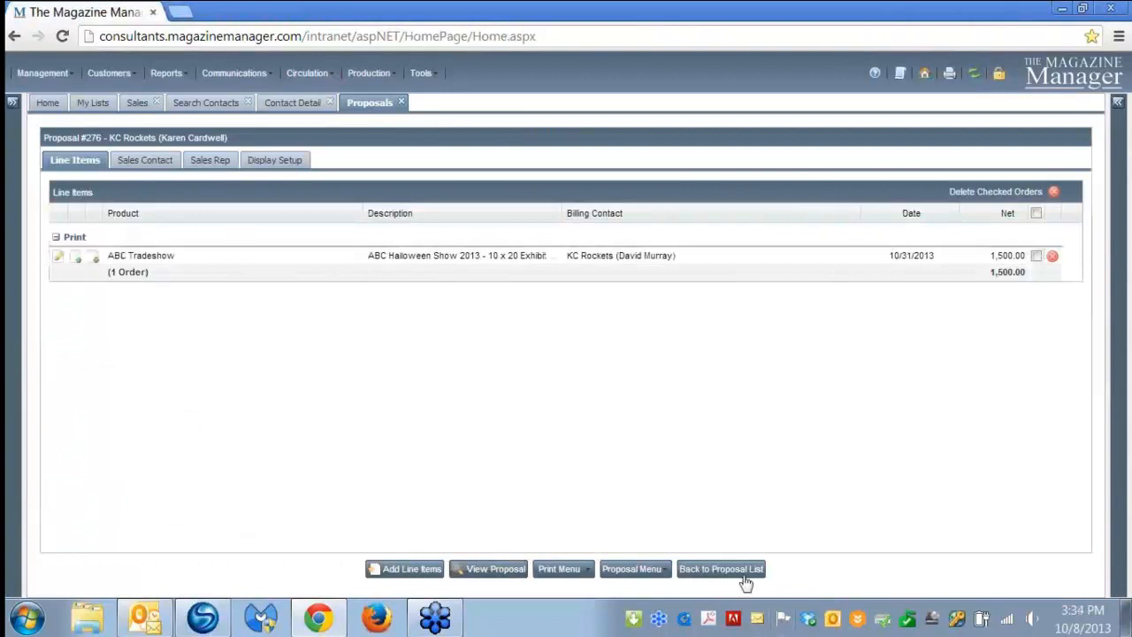
left_click(735, 570)
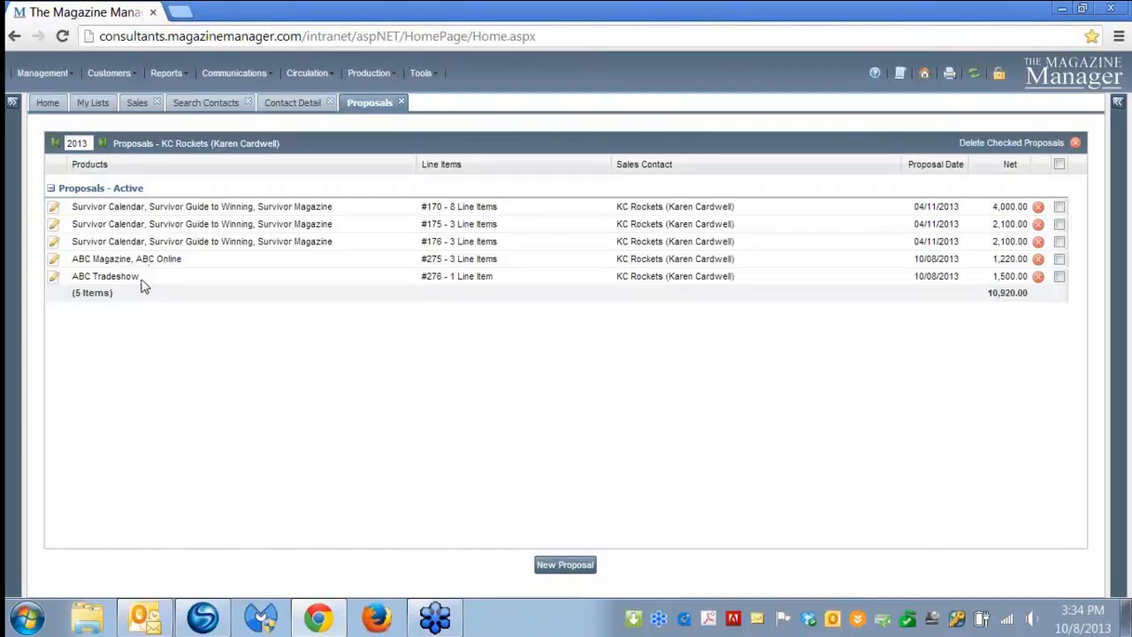
Open the Business Units administration from the web site setup's Ad Sales Management options.
left_click(43, 72)
mouse_move(58, 115)
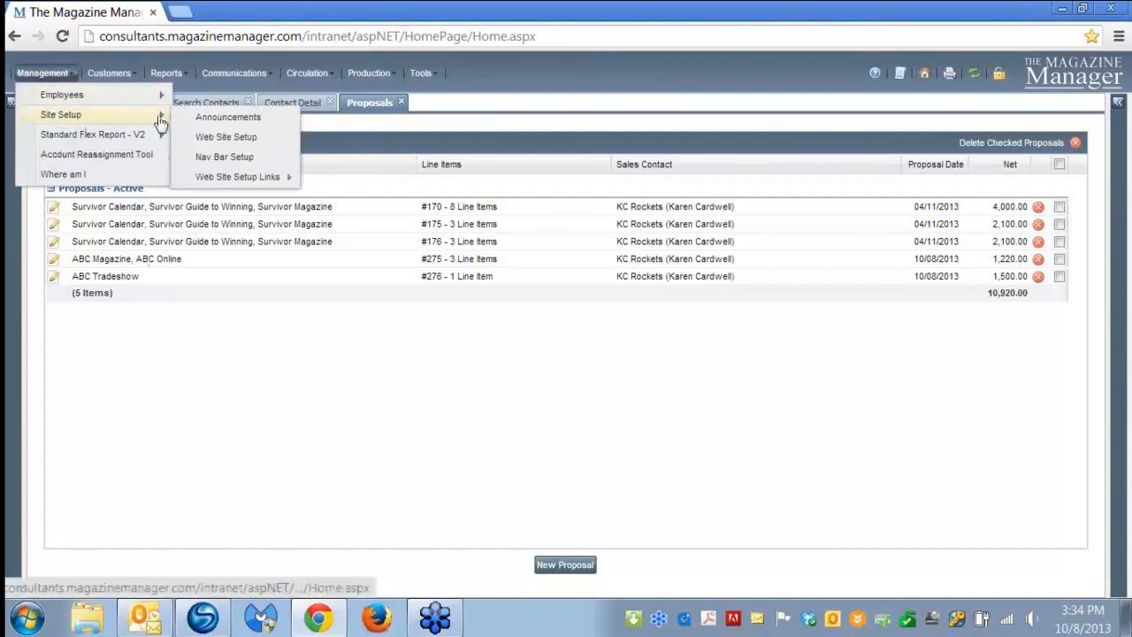
left_click(208, 138)
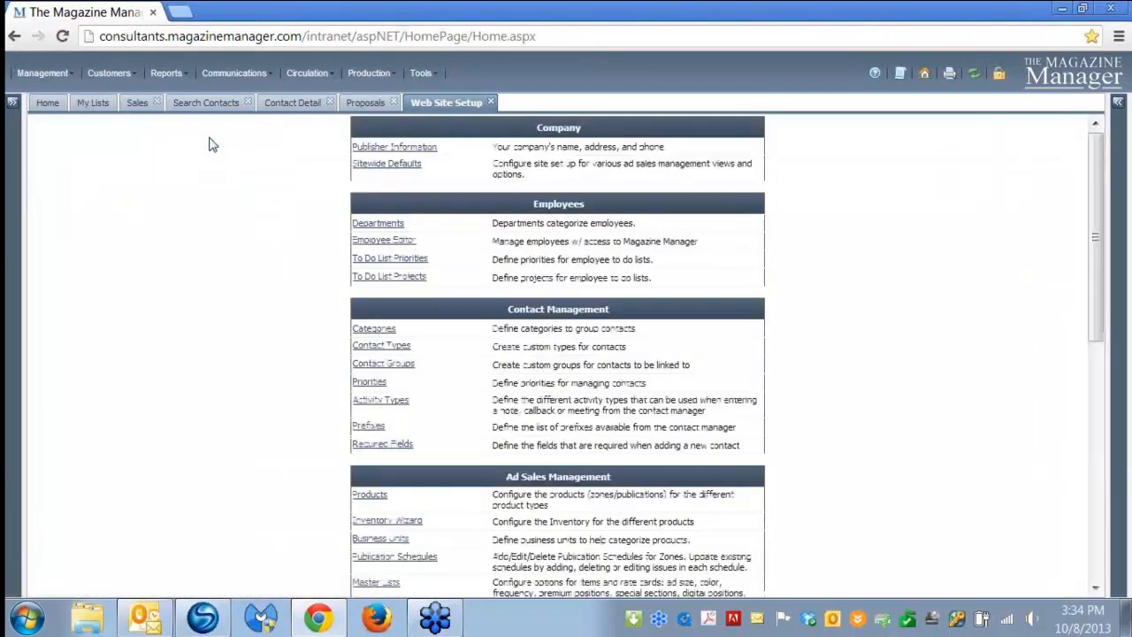
scroll(273, 239, "down", 3)
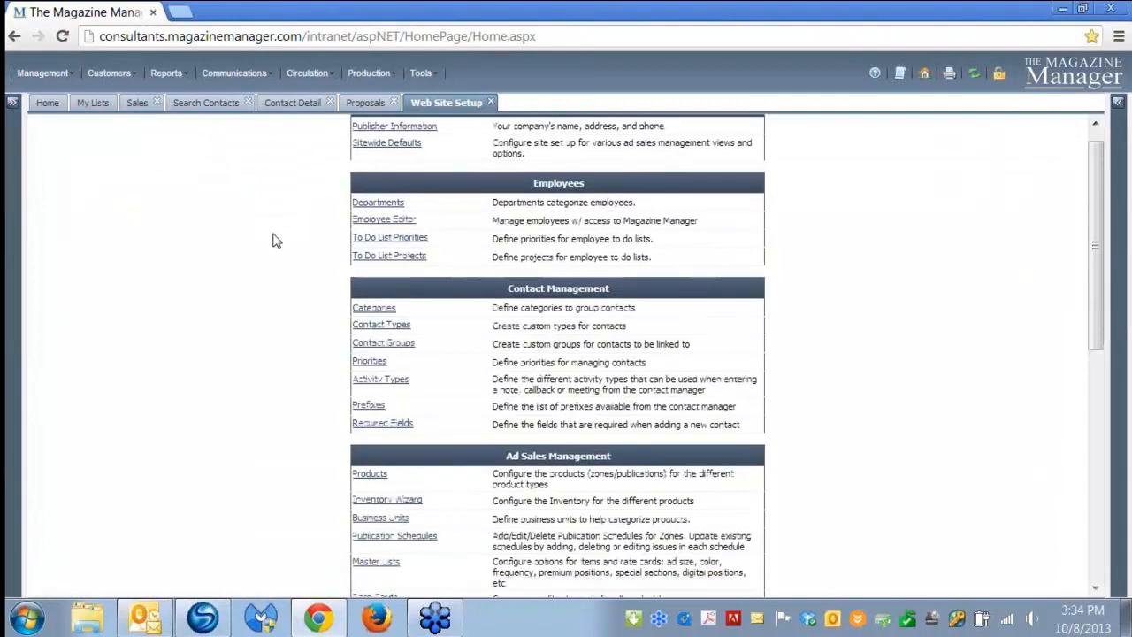
scroll(274, 239, "down", 3)
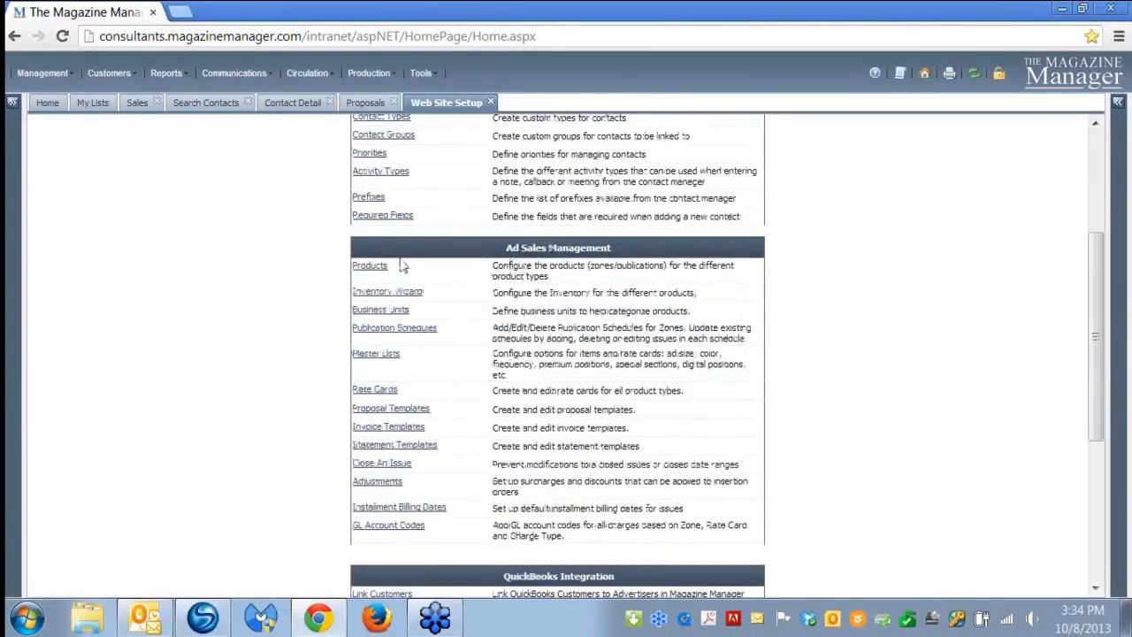
left_click(377, 317)
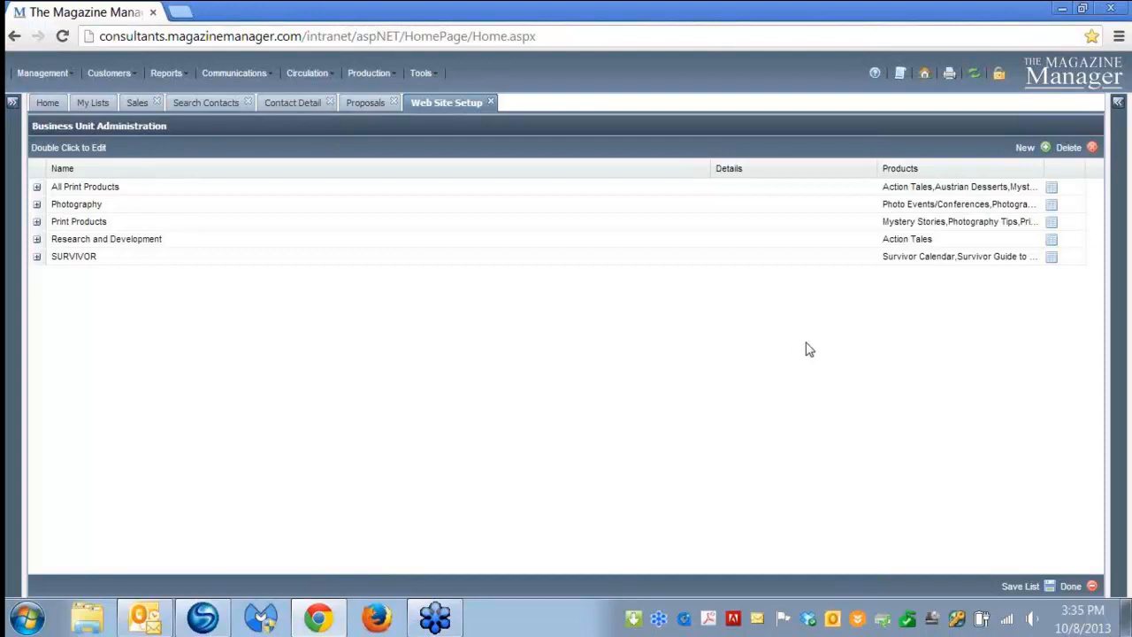
Start a new business unit and name it ABC UNIT.
left_click(1046, 151)
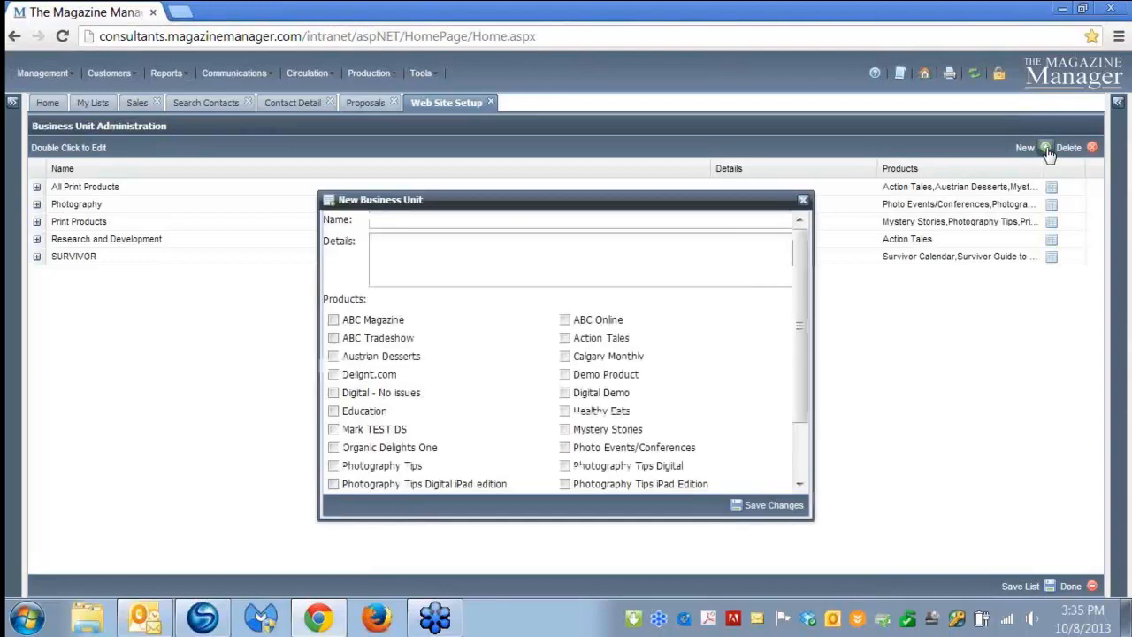
left_click(401, 222)
type("a")
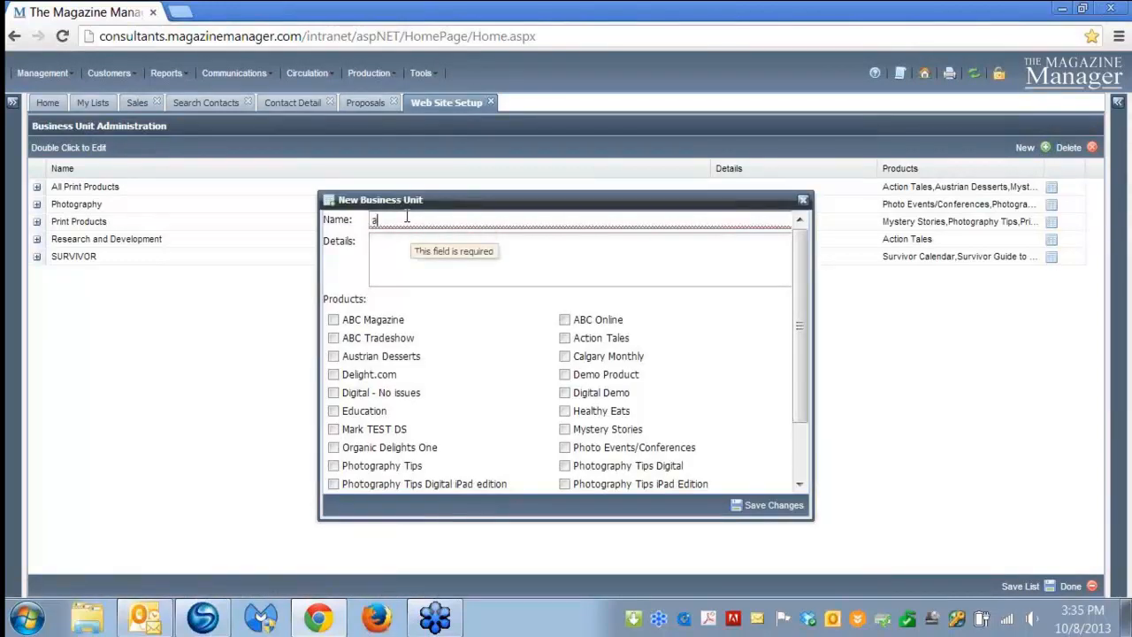
key("BackSpace")
type("AB")
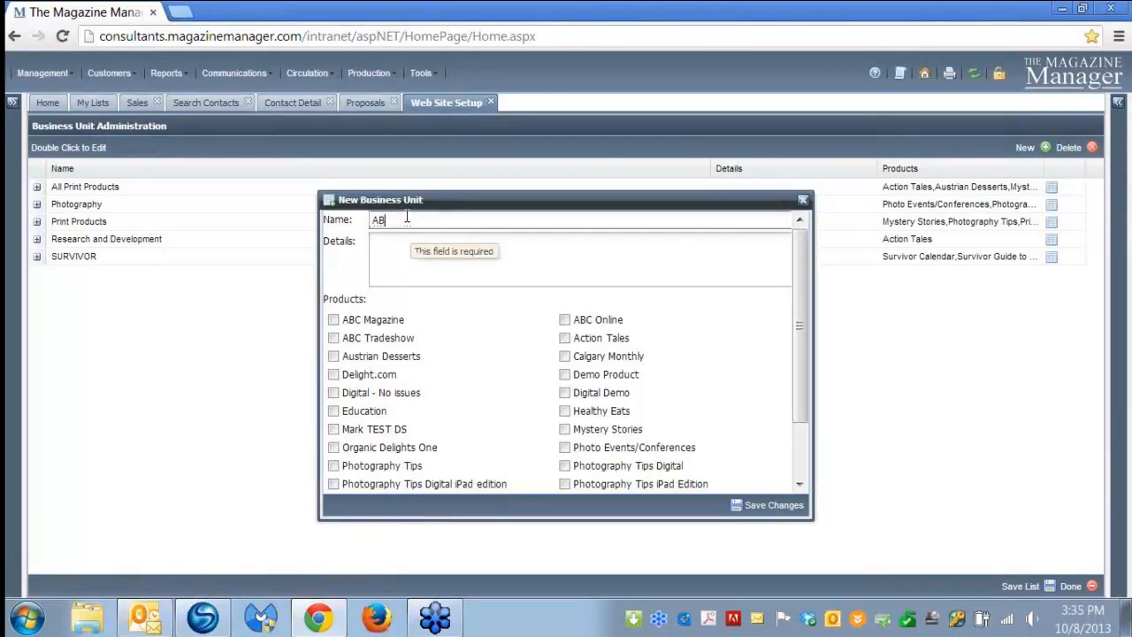
type("C LNIT")
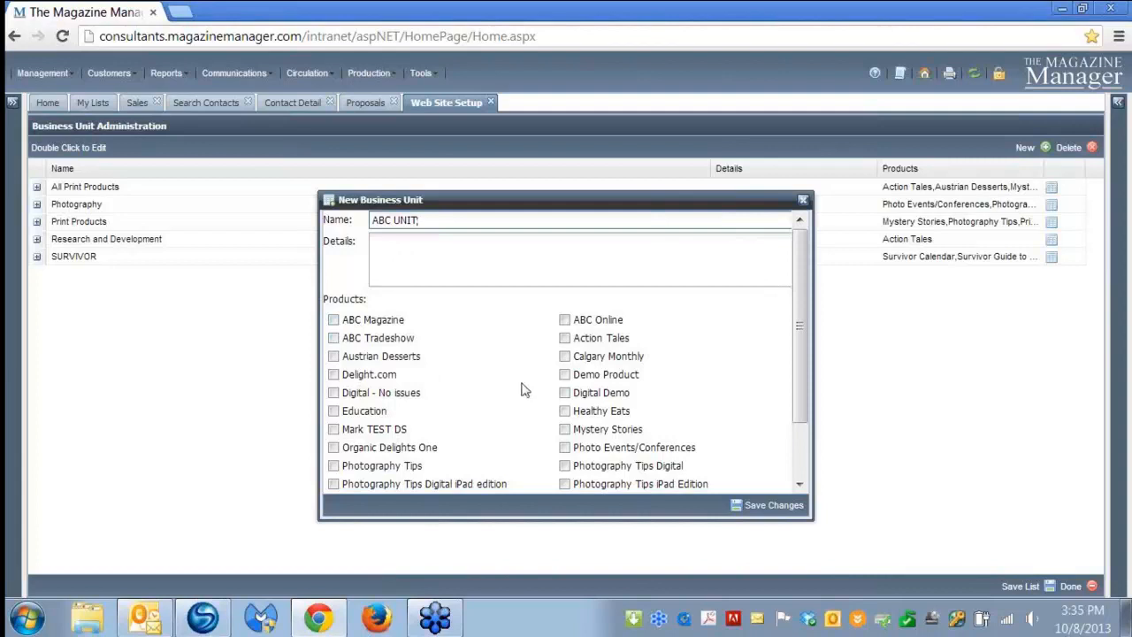
Assign ABC Magazine, ABC Tradeshow and ABC Online to the new business unit, save it and leave the business unit administration.
left_click(334, 321)
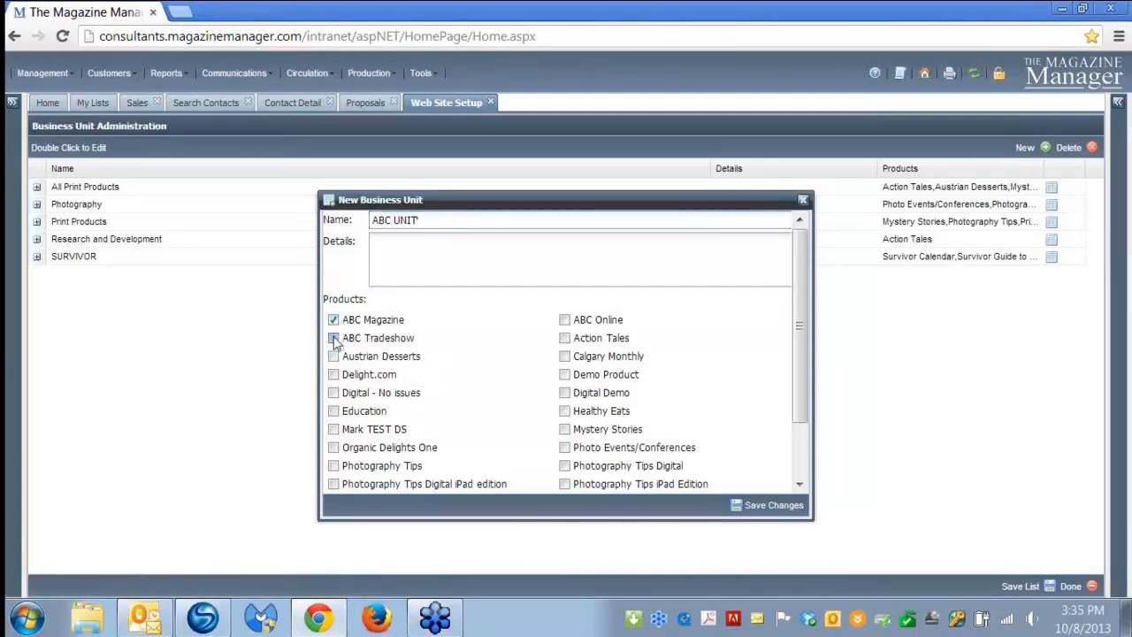
left_click(334, 339)
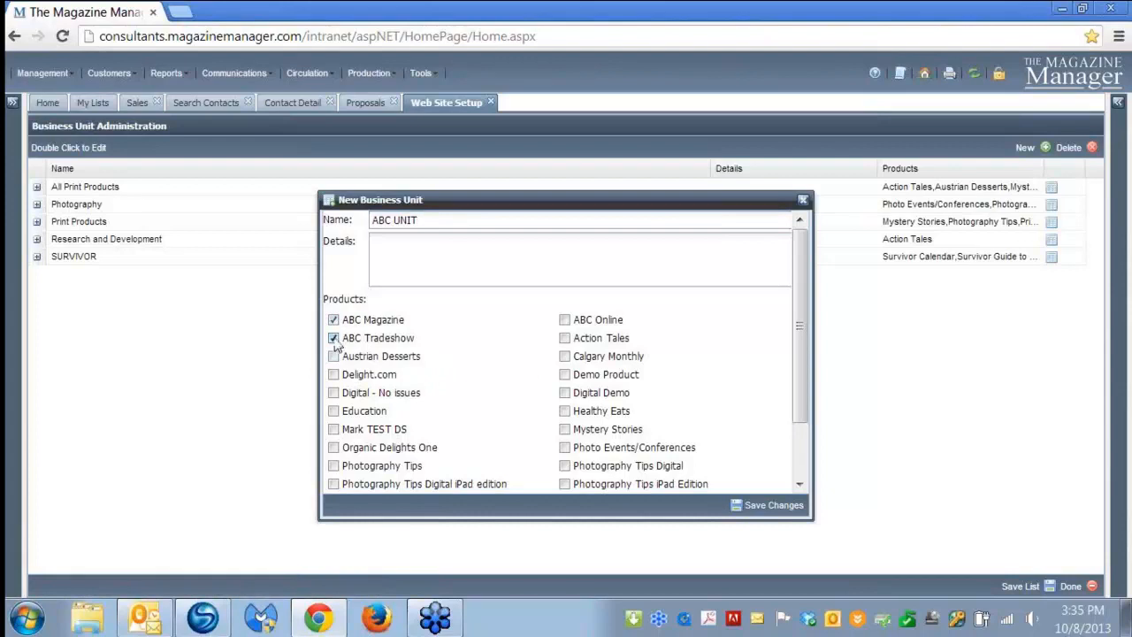
left_click(565, 321)
scroll(469, 387, "down", 1)
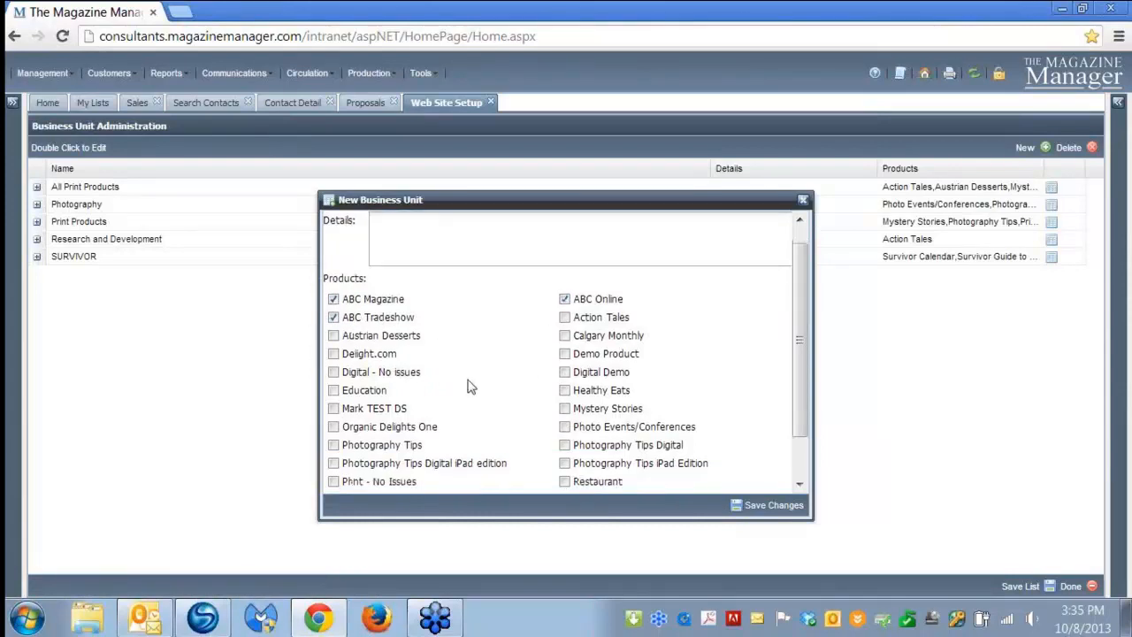
scroll(470, 387, "down", 2)
scroll(469, 385, "up", 3)
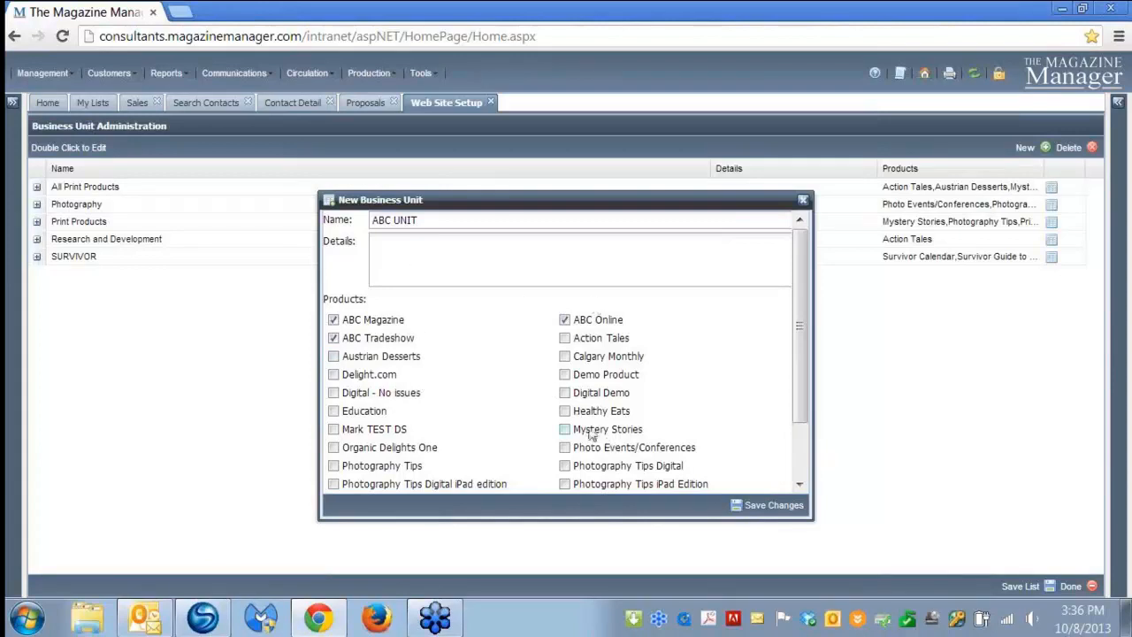
left_click(759, 505)
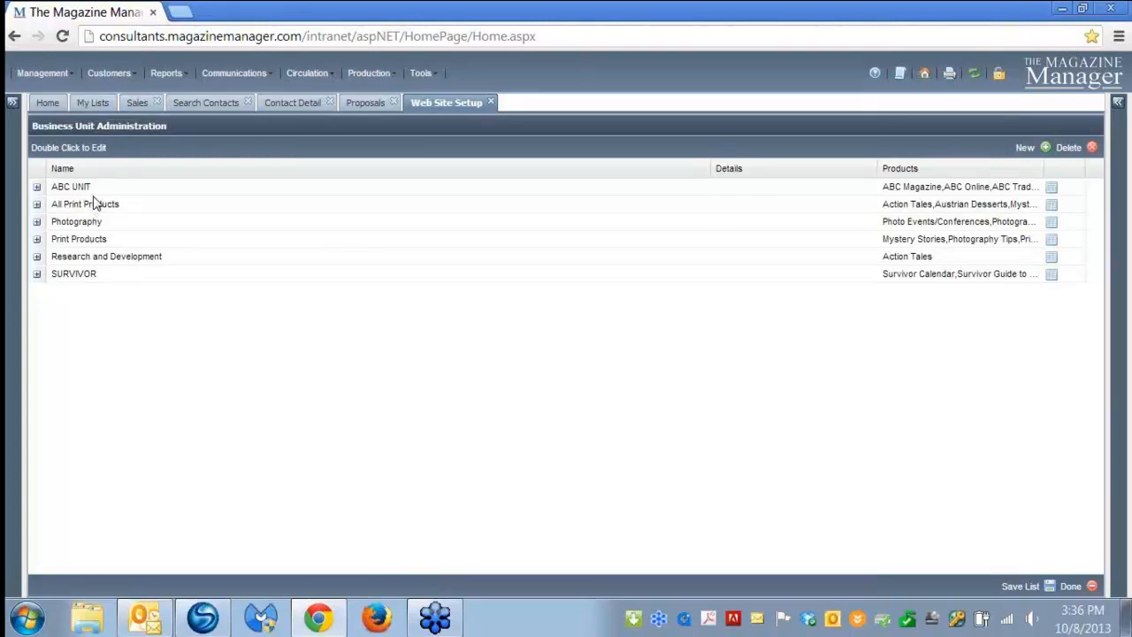
left_click(1092, 587)
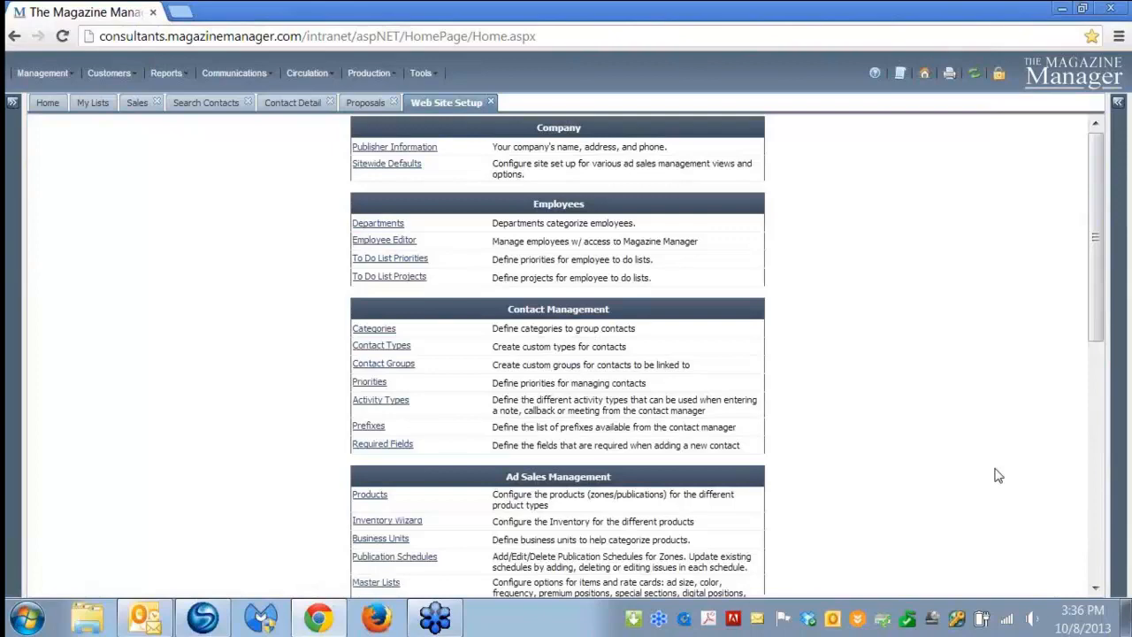
Open the Close An Issue setup and list products with issues by the Open issue status.
scroll(951, 415, "down", 2)
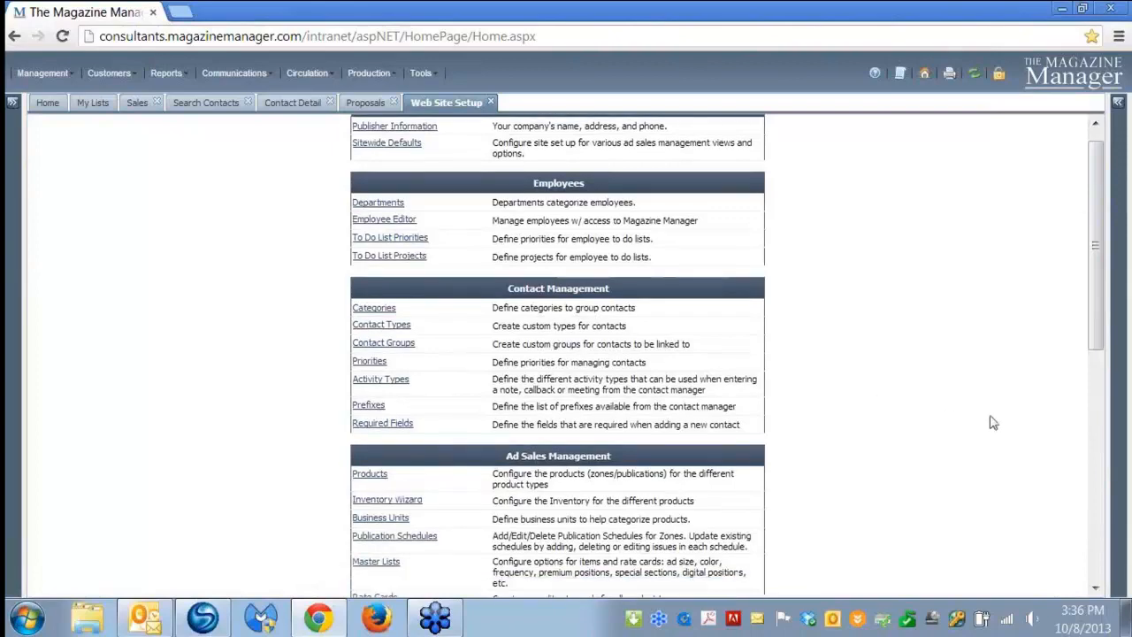
scroll(926, 404, "down", 4)
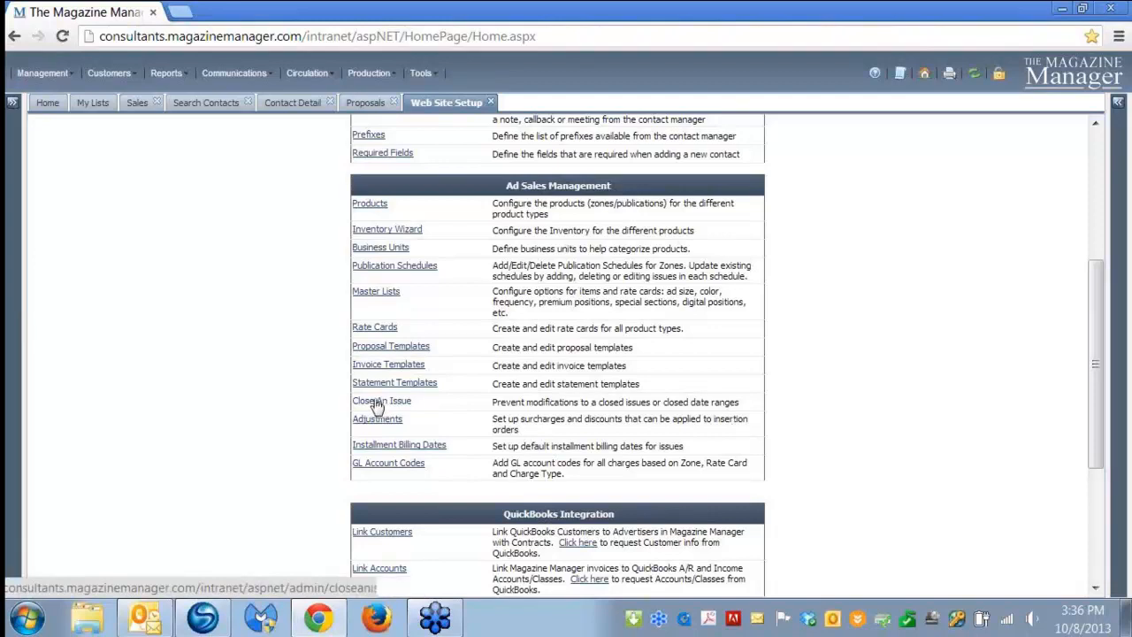
left_click(378, 406)
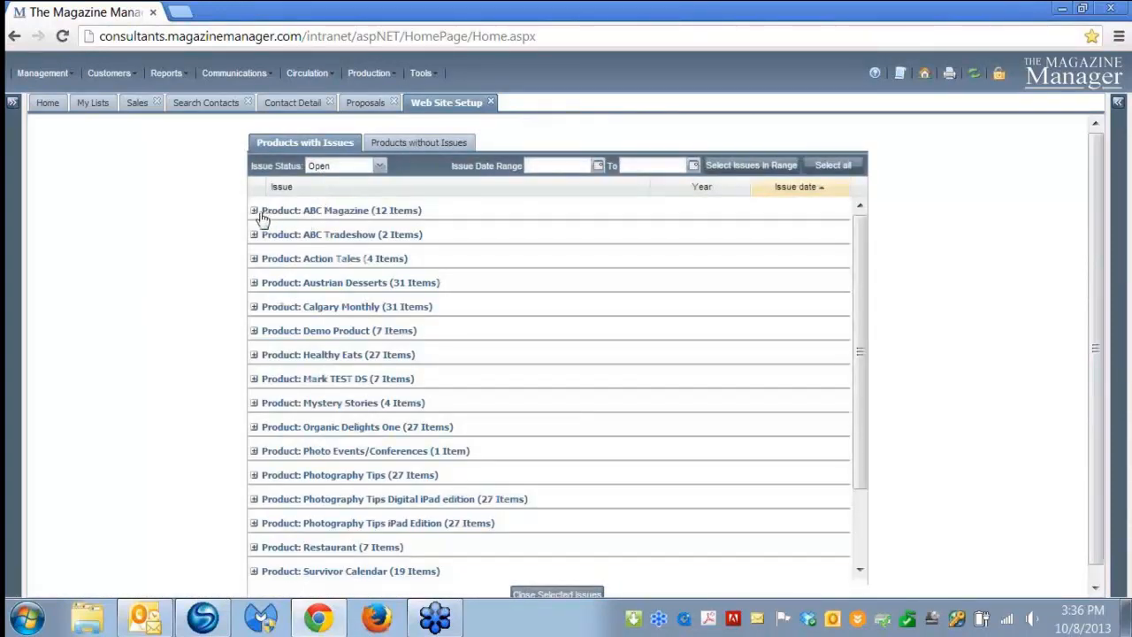
left_click(379, 168)
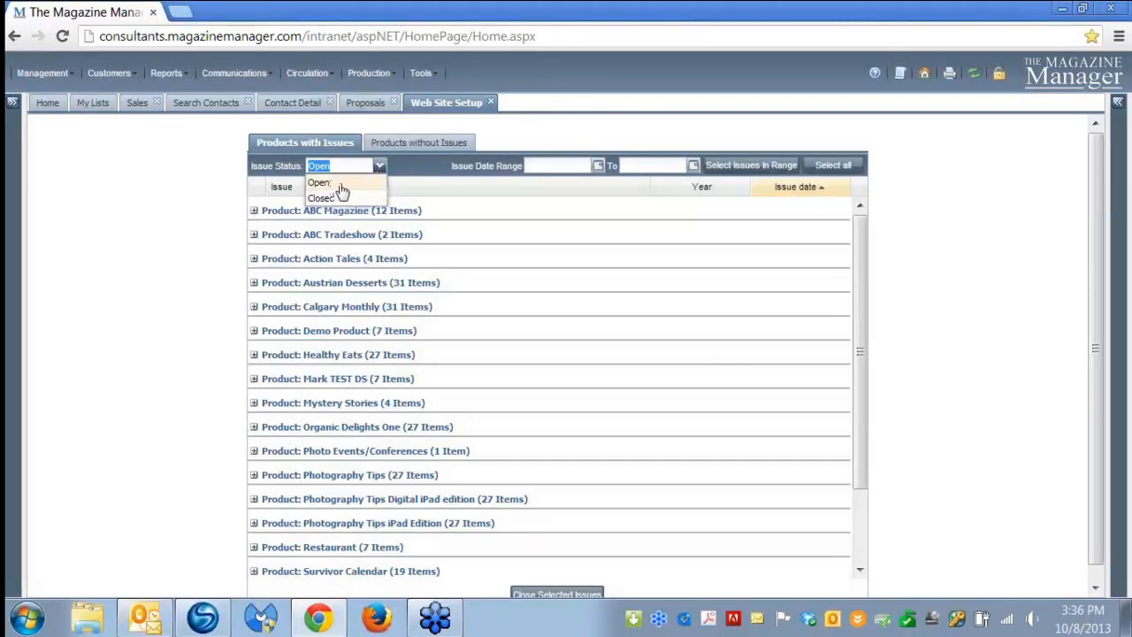
left_click(340, 185)
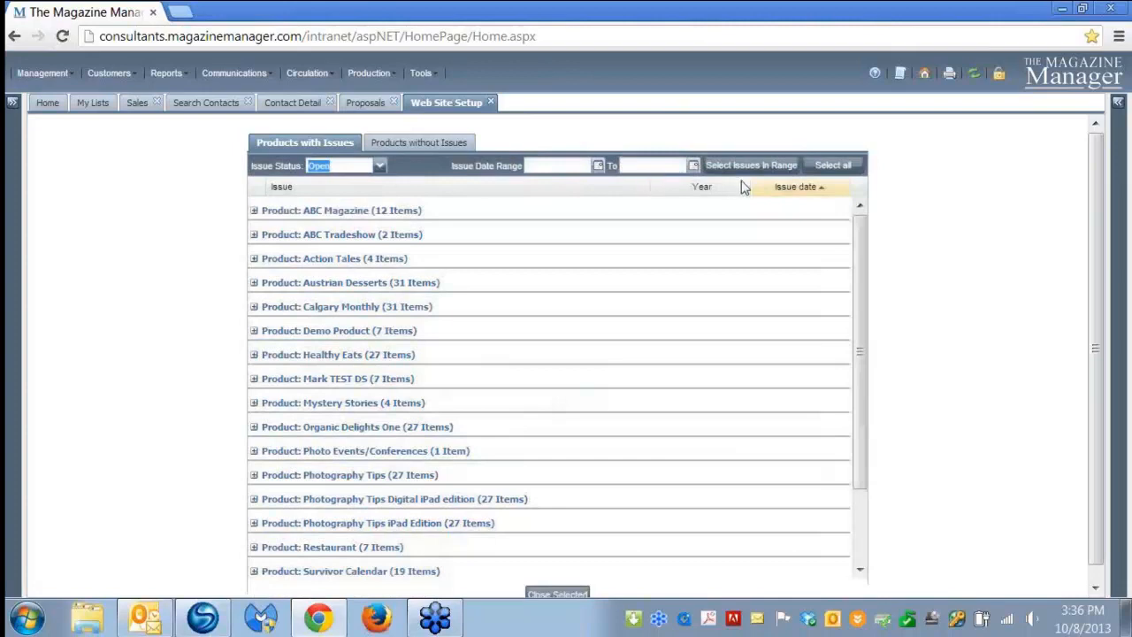
Expand ABC Magazine, examine its open issues and the other products available for closing, and close the web site setup.
left_click(254, 211)
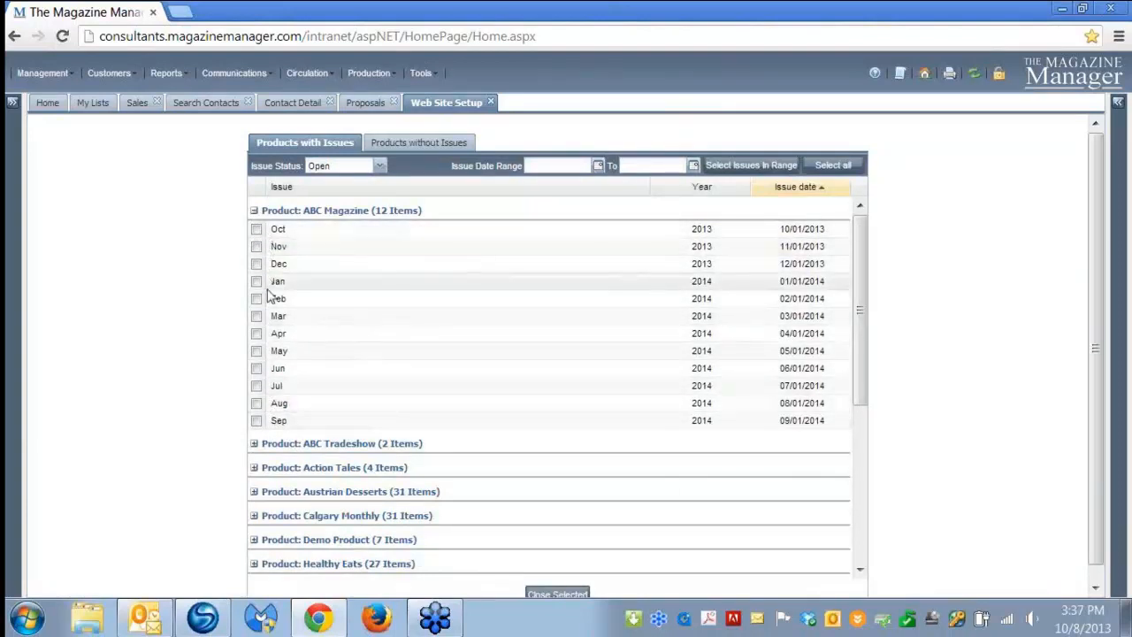
scroll(435, 323, "down", 5)
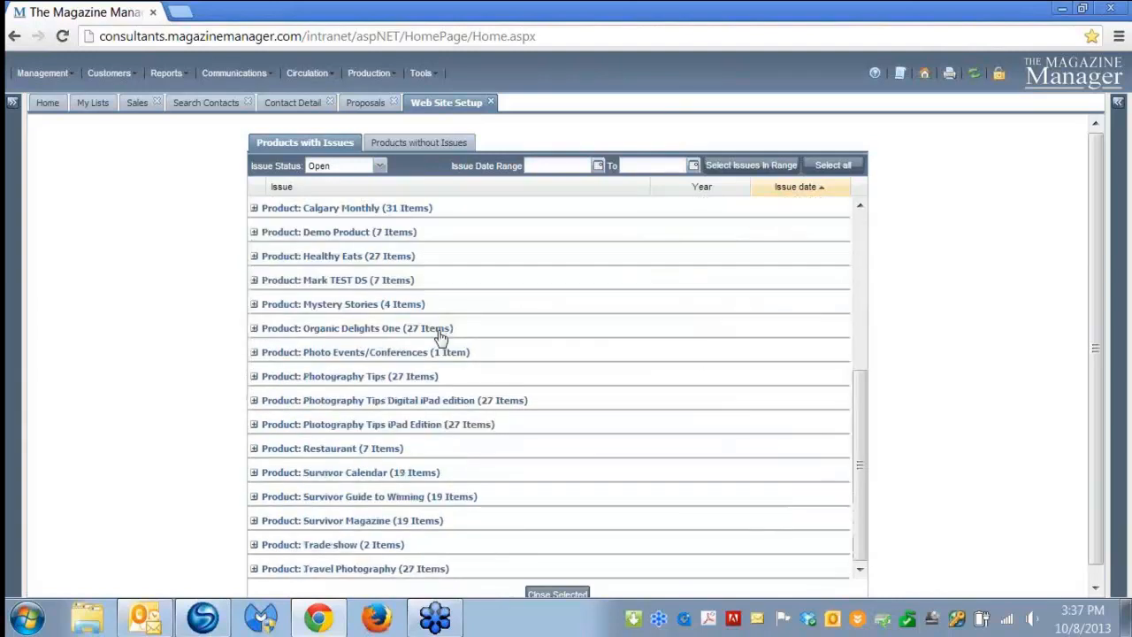
scroll(531, 494, "up", 5)
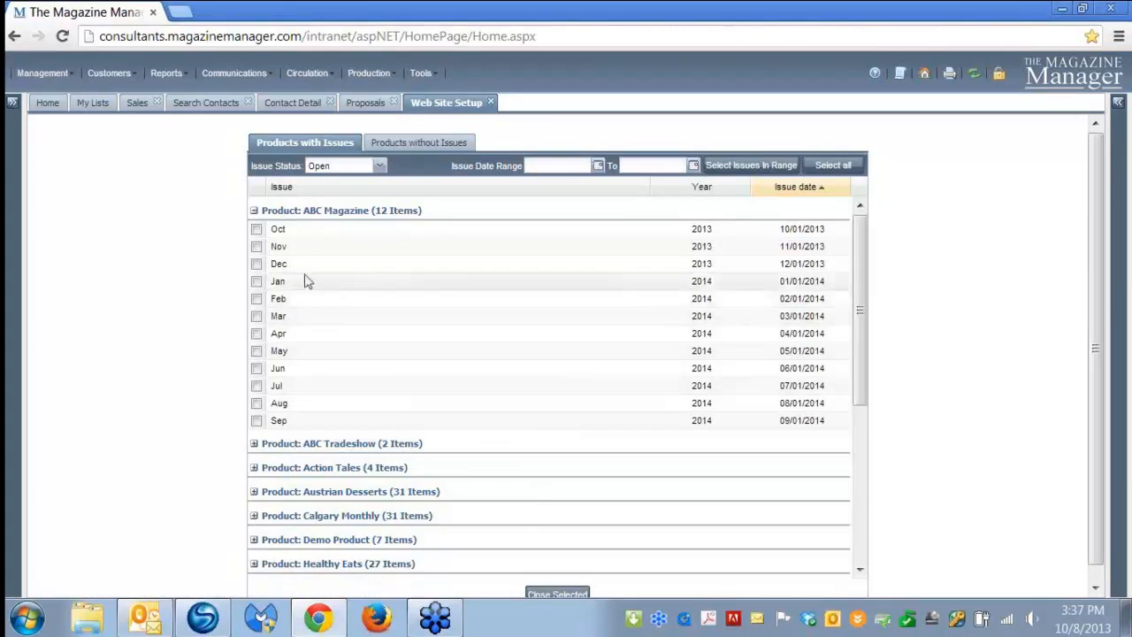
left_click(262, 268)
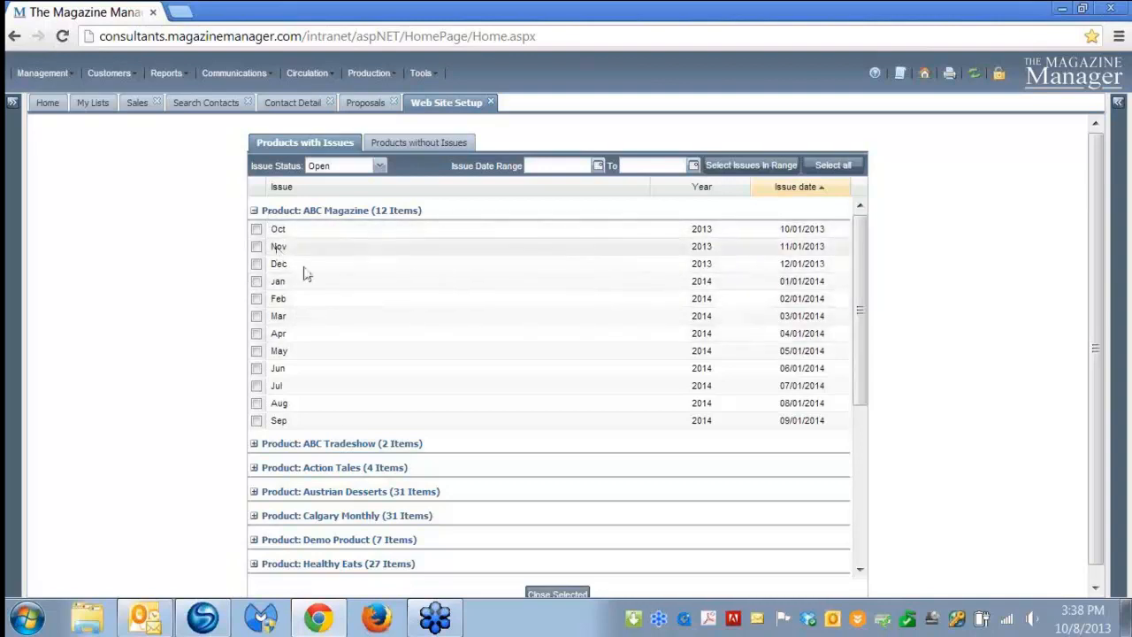
scroll(425, 339, "down", 1)
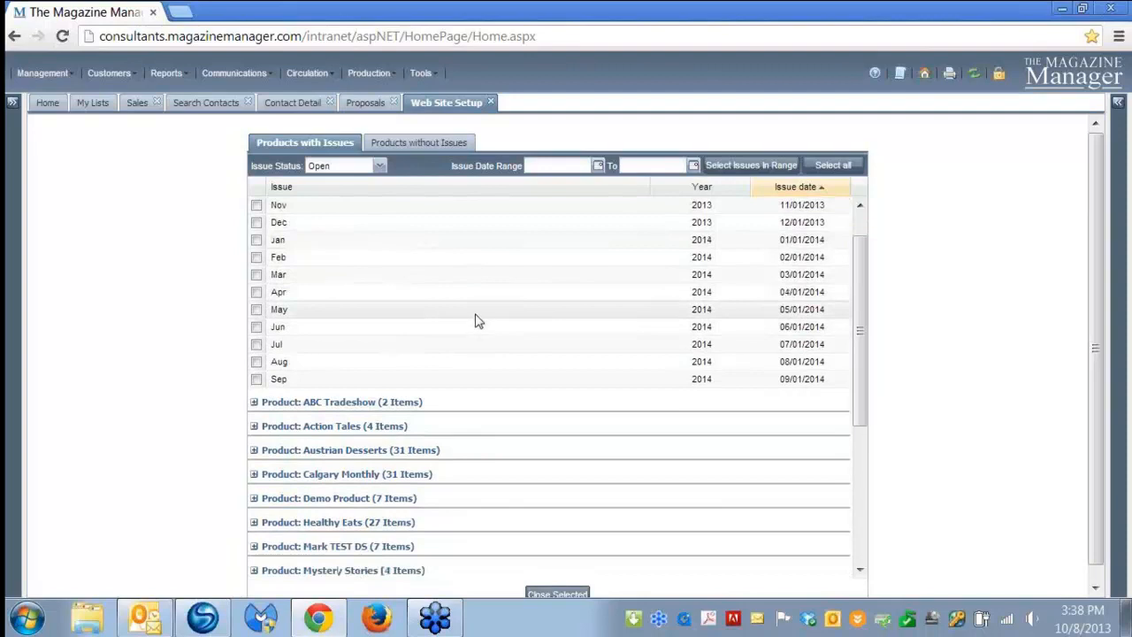
left_click(556, 594)
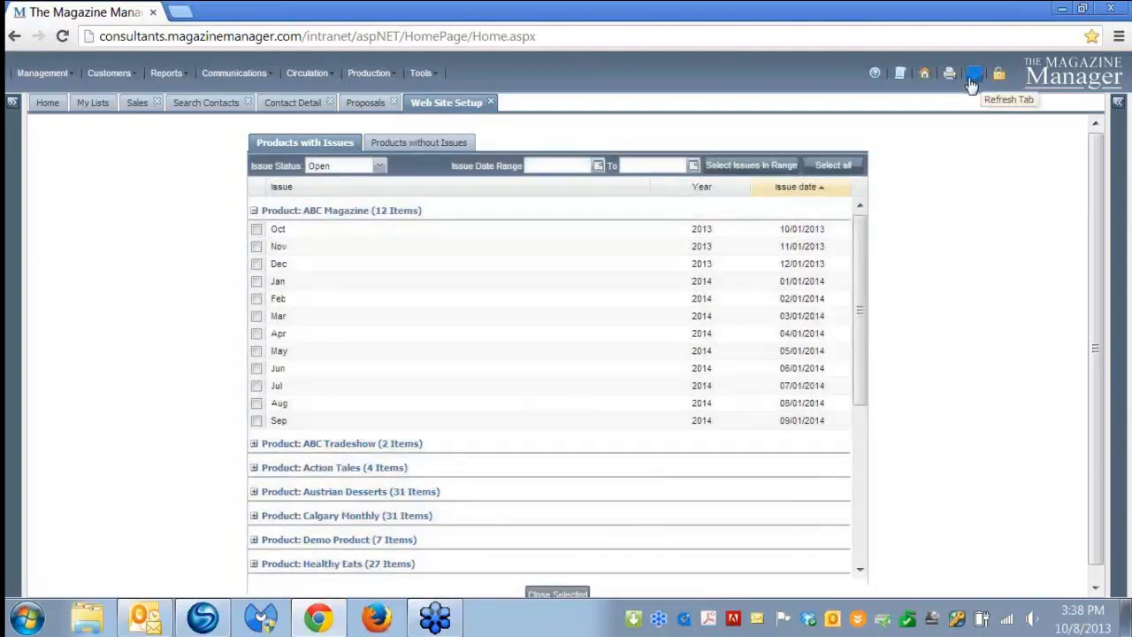
left_click(491, 104)
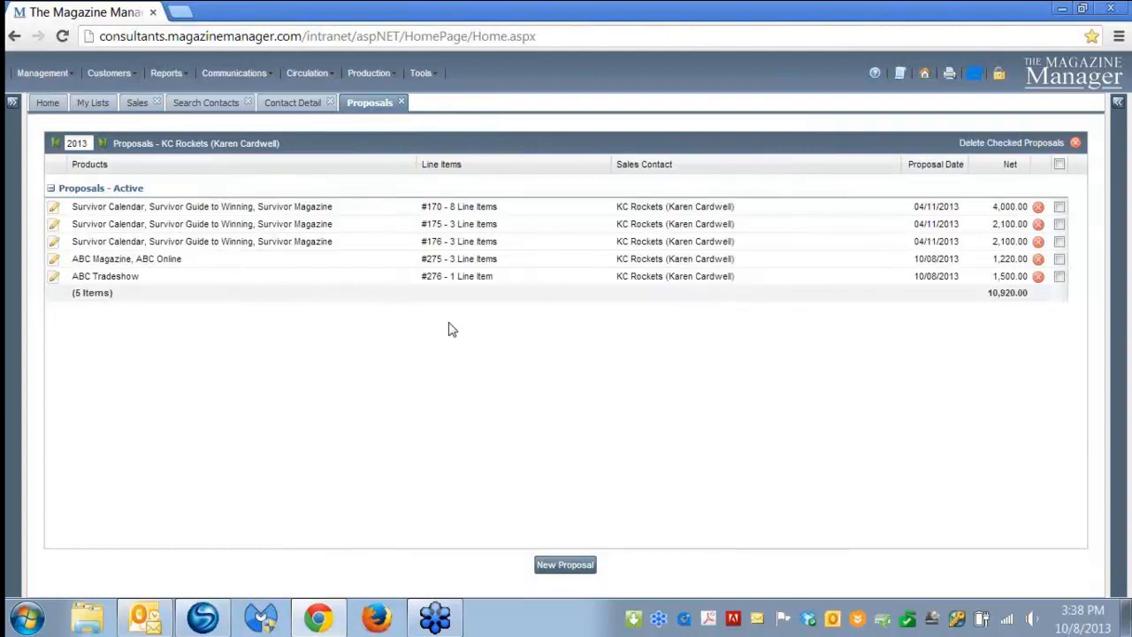
Open the KC Rockets proposal for ABC Magazine and ABC Online from the contact's proposals and convert it to contracts.
left_click(297, 103)
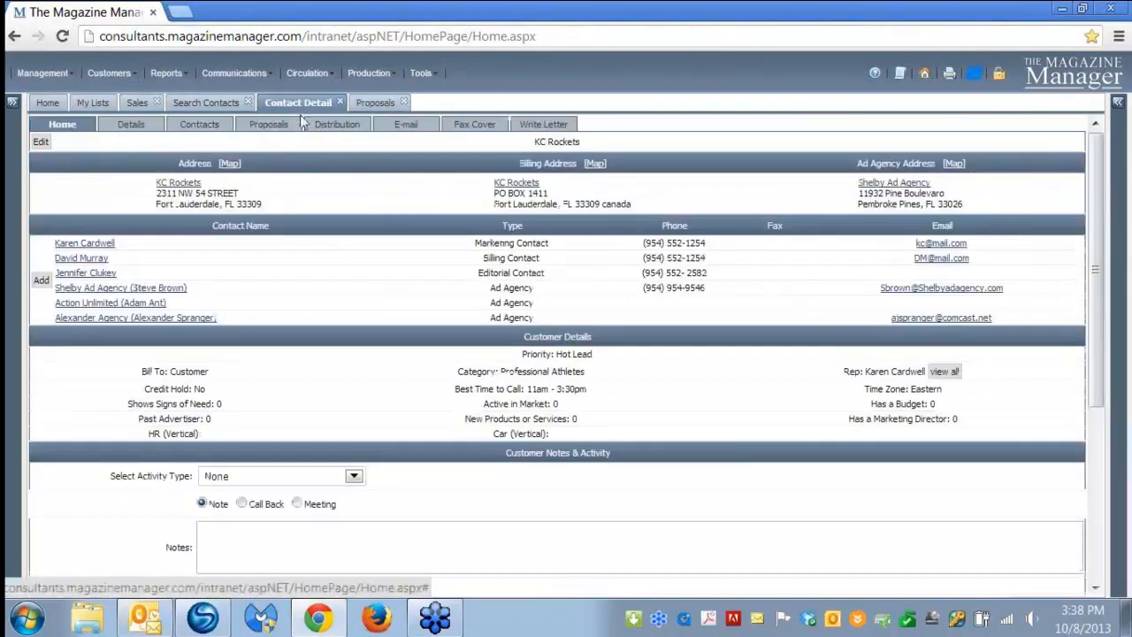
left_click(271, 126)
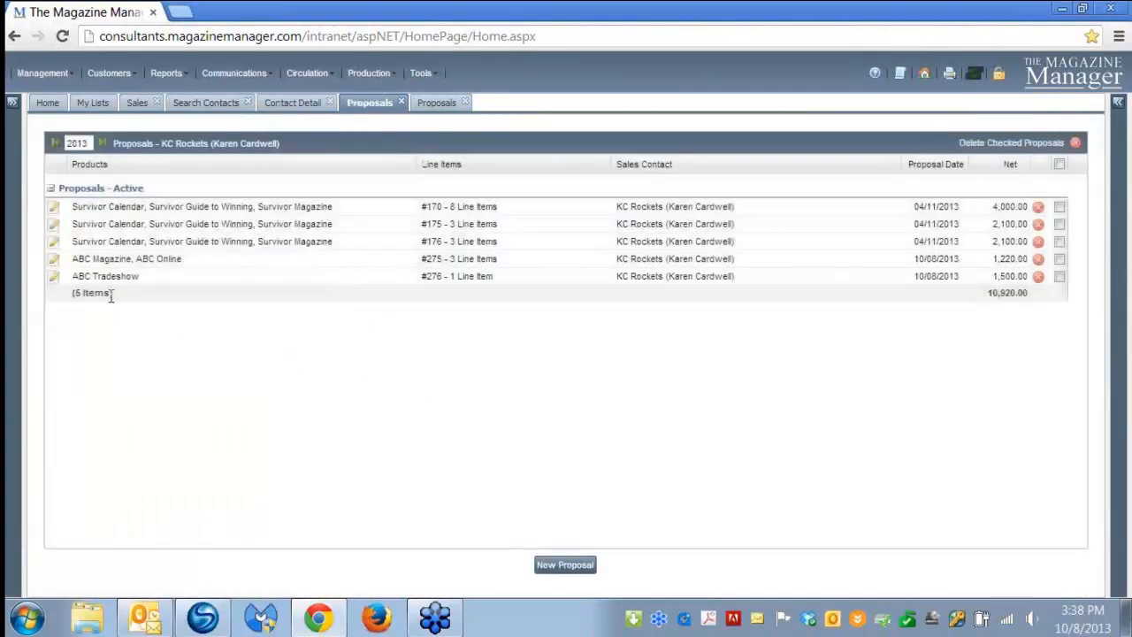
left_click(53, 263)
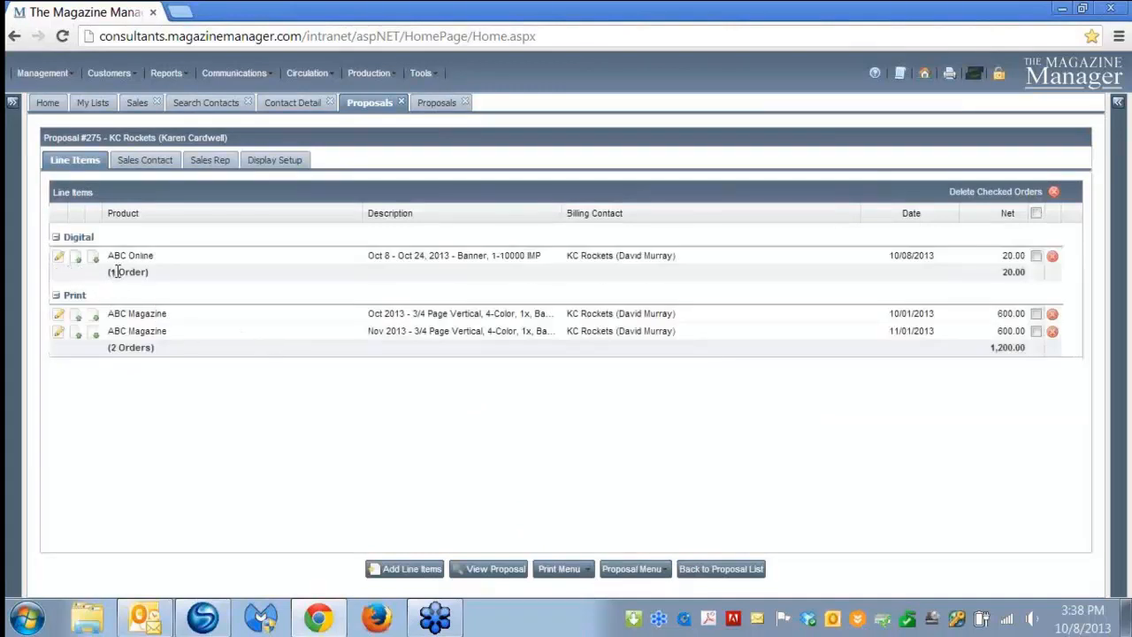
left_click(631, 572)
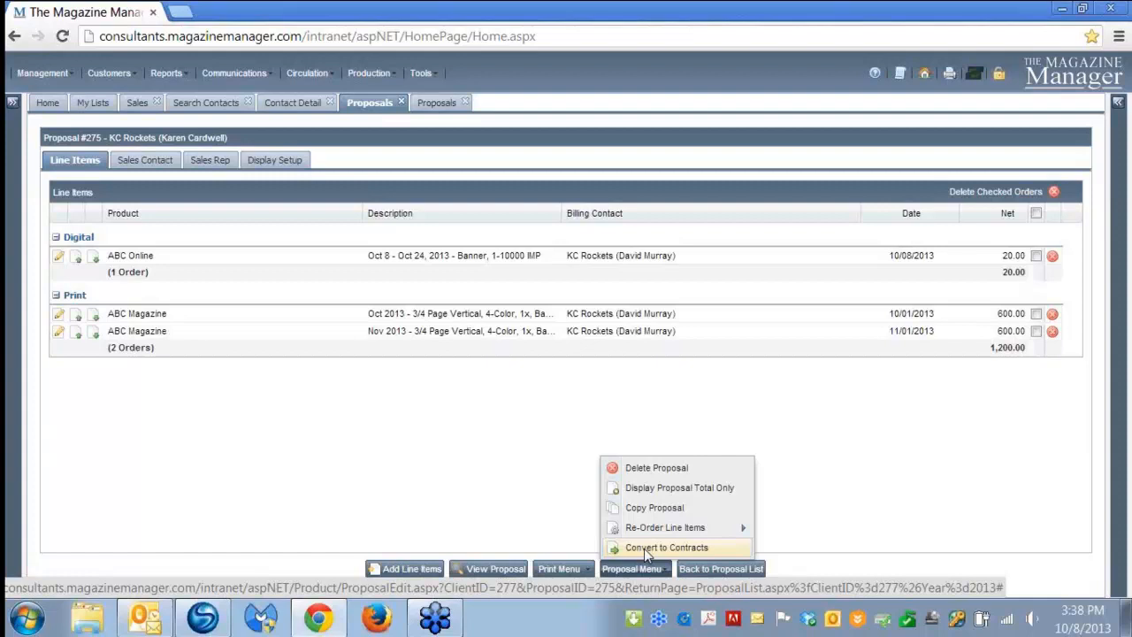
left_click(644, 549)
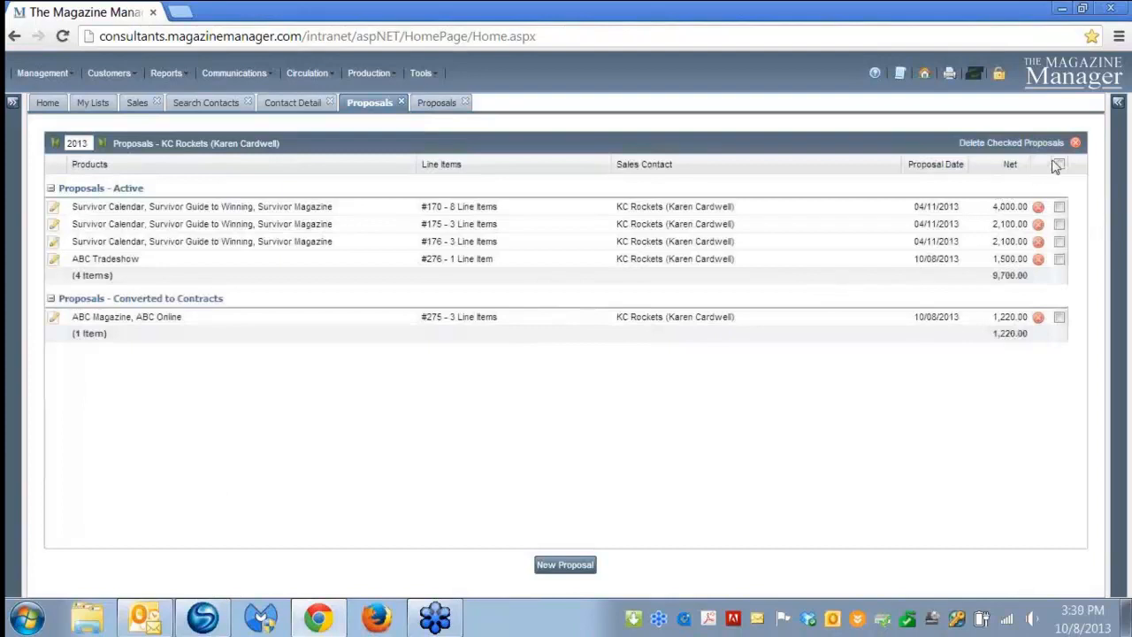
Open the Sales by Product report from the report suite and reset its search criteria.
left_click(165, 76)
mouse_move(193, 97)
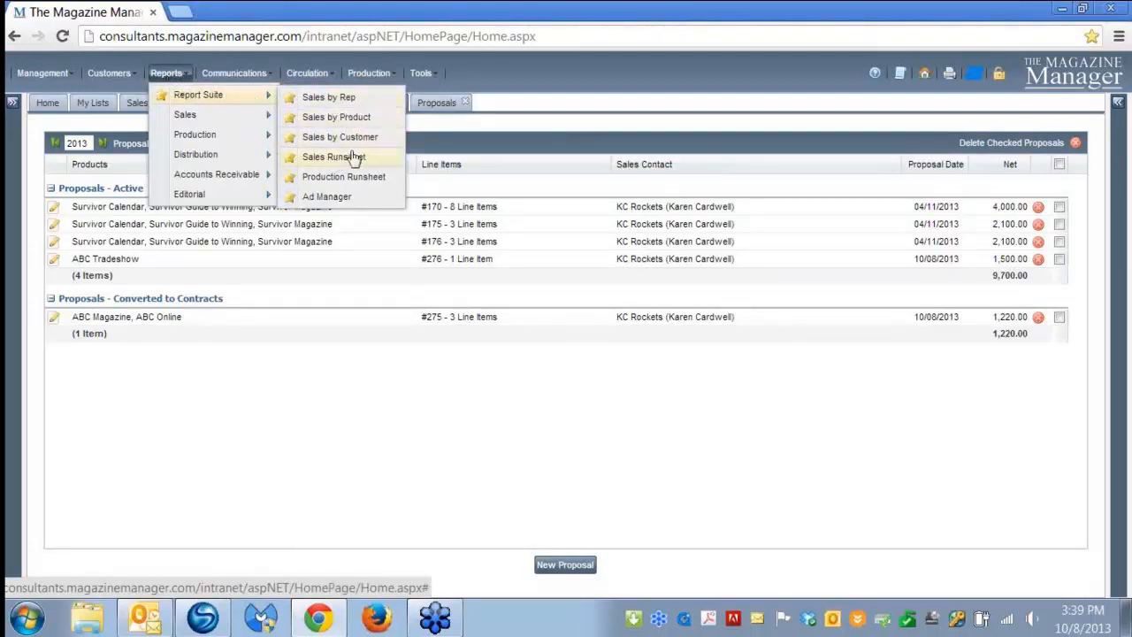
left_click(367, 123)
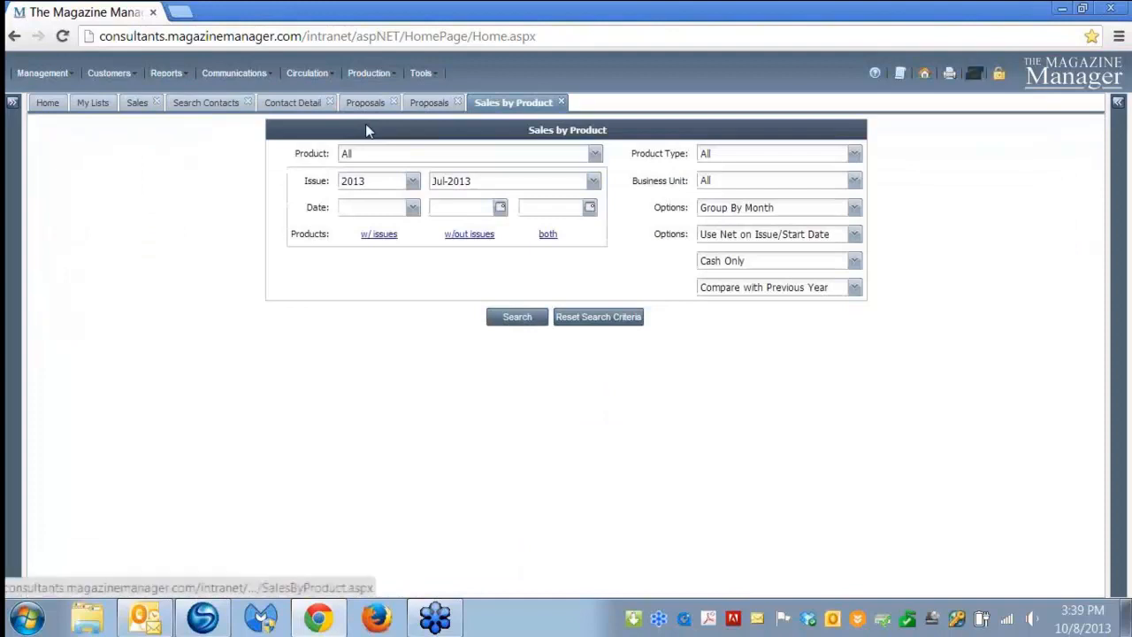
left_click(608, 319)
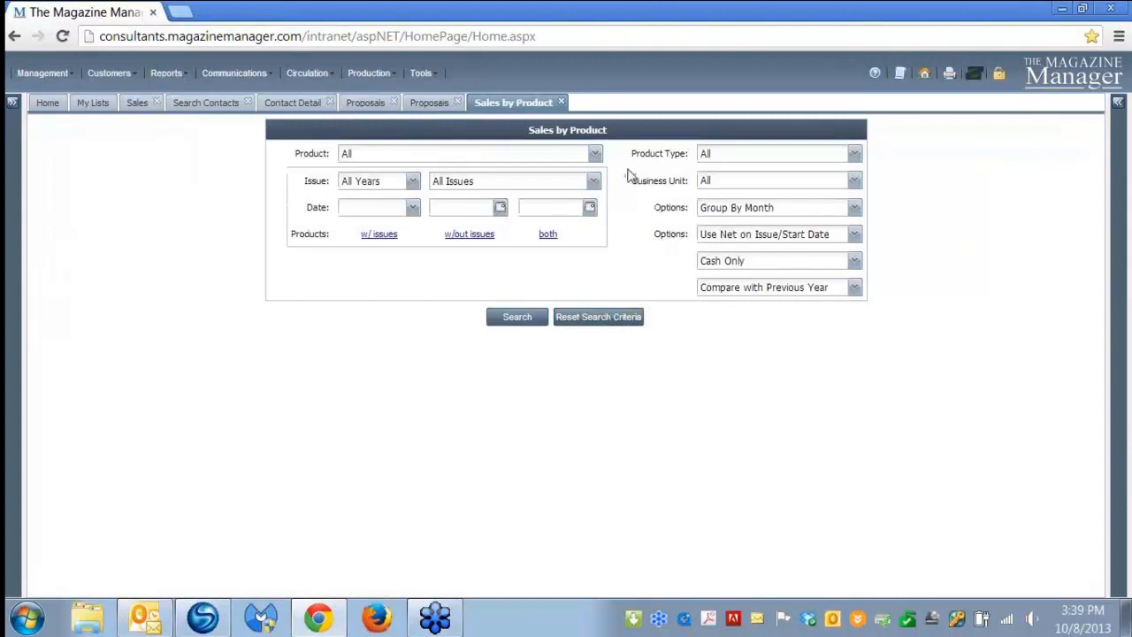
Limit the Sales by Product report to ABC Magazine and check what the with-issues, without-issues and both product options mean.
left_click(597, 155)
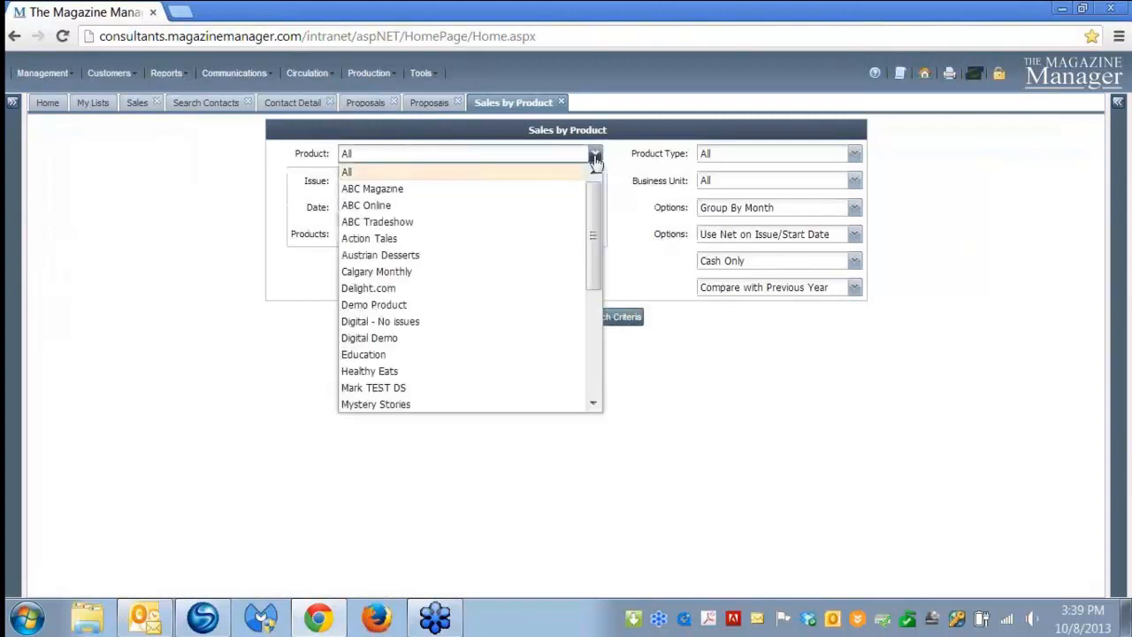
left_click(395, 189)
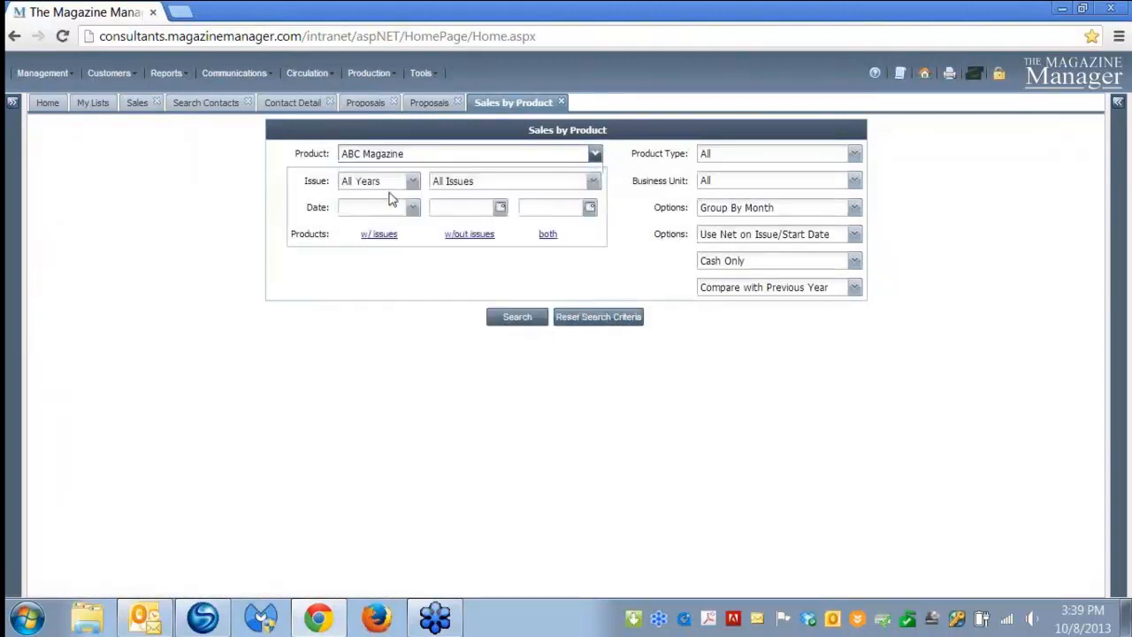
left_click(378, 244)
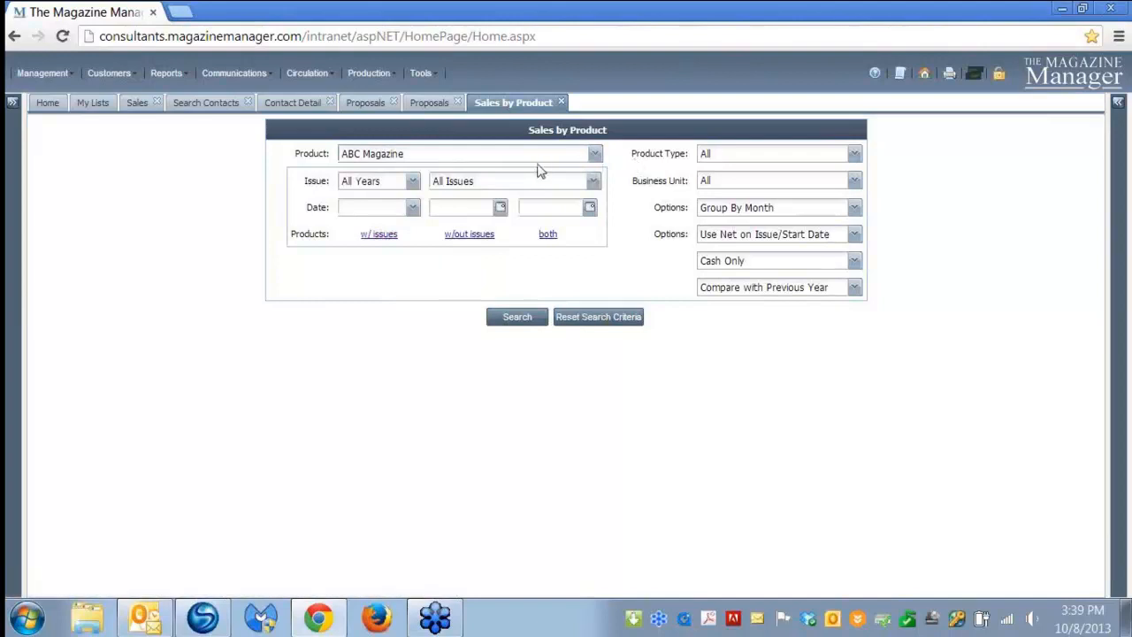
mouse_move(390, 243)
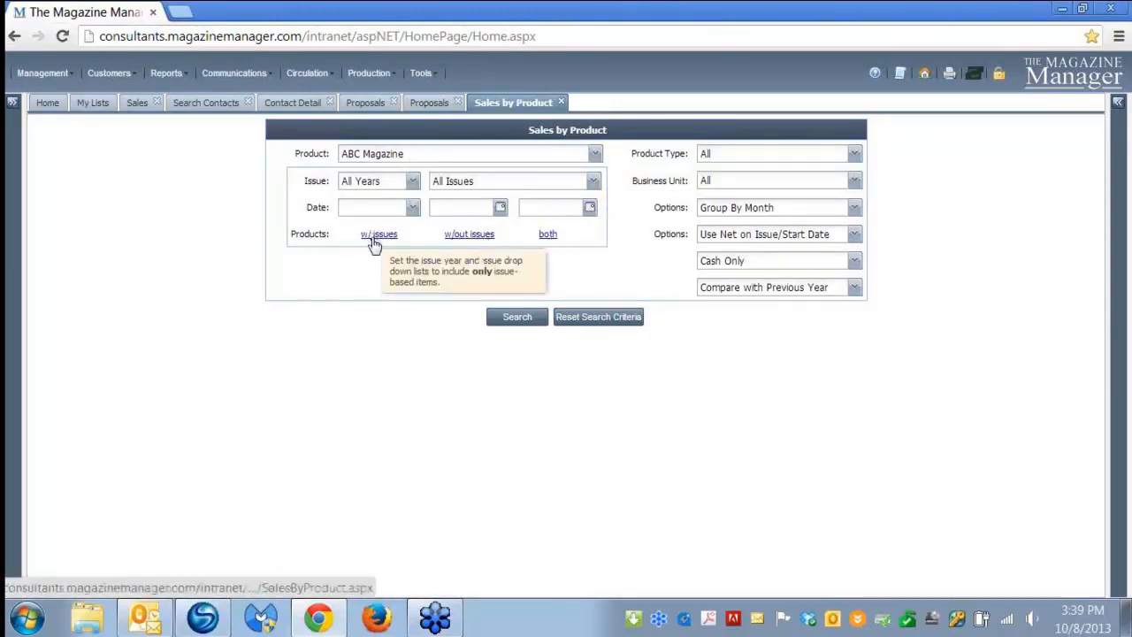
mouse_move(466, 247)
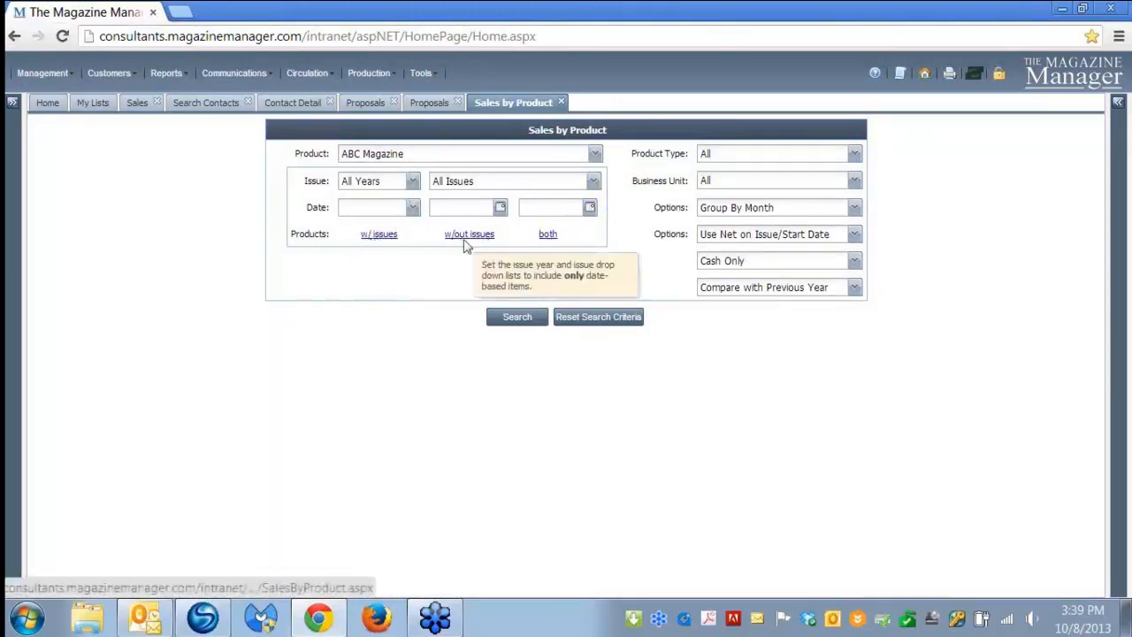
mouse_move(549, 245)
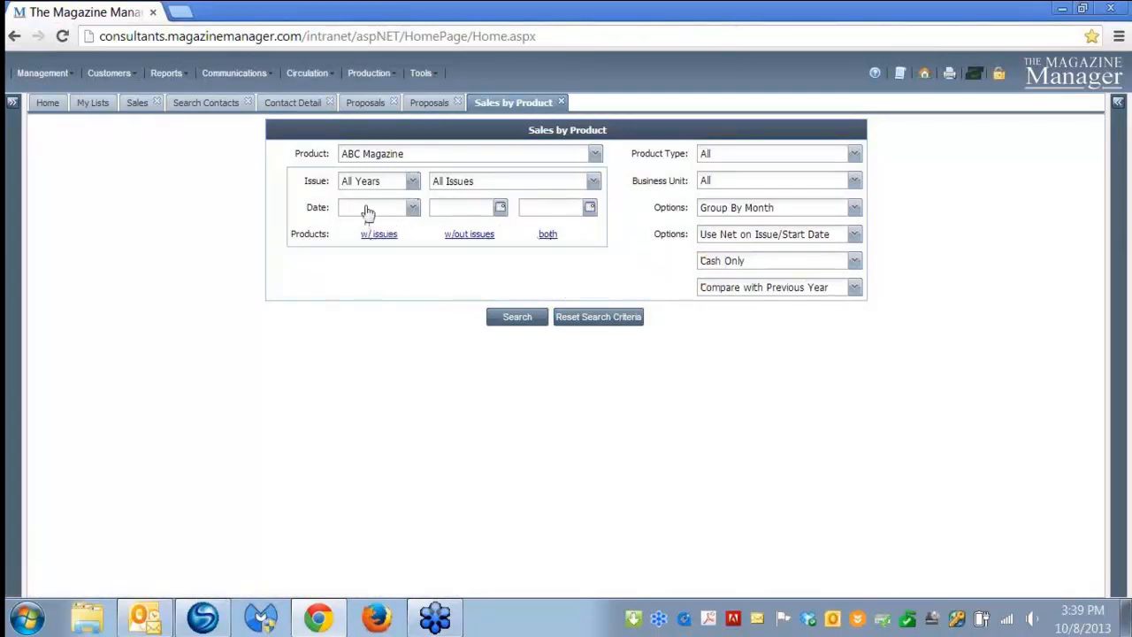
Restrict the report to the 2013 issue year and the Oct-2013 issue.
left_click(412, 182)
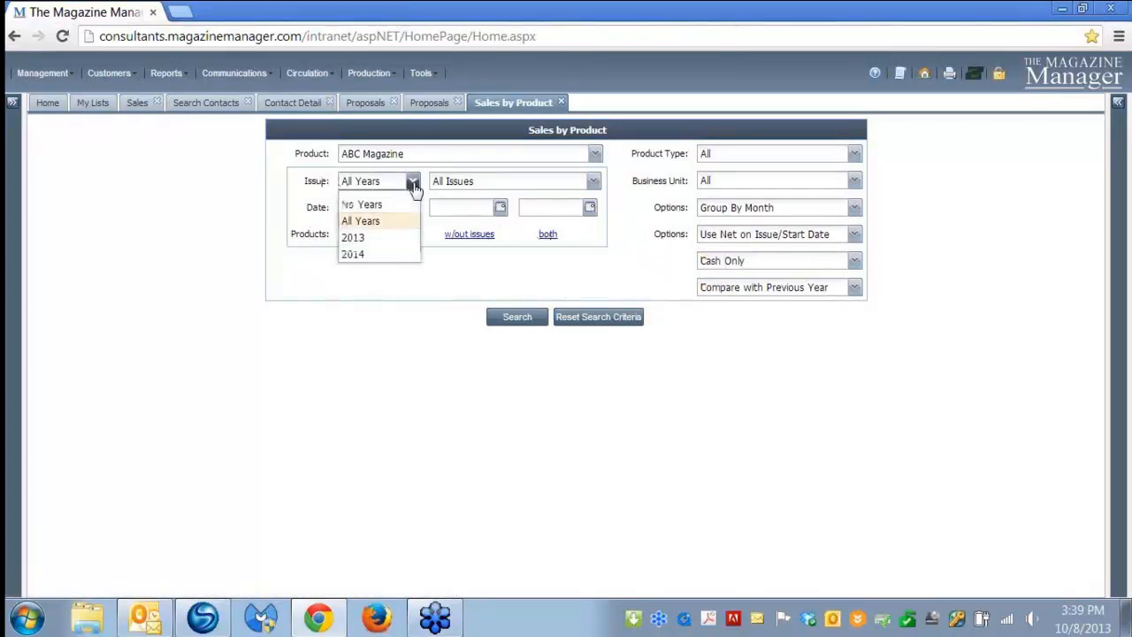
left_click(358, 236)
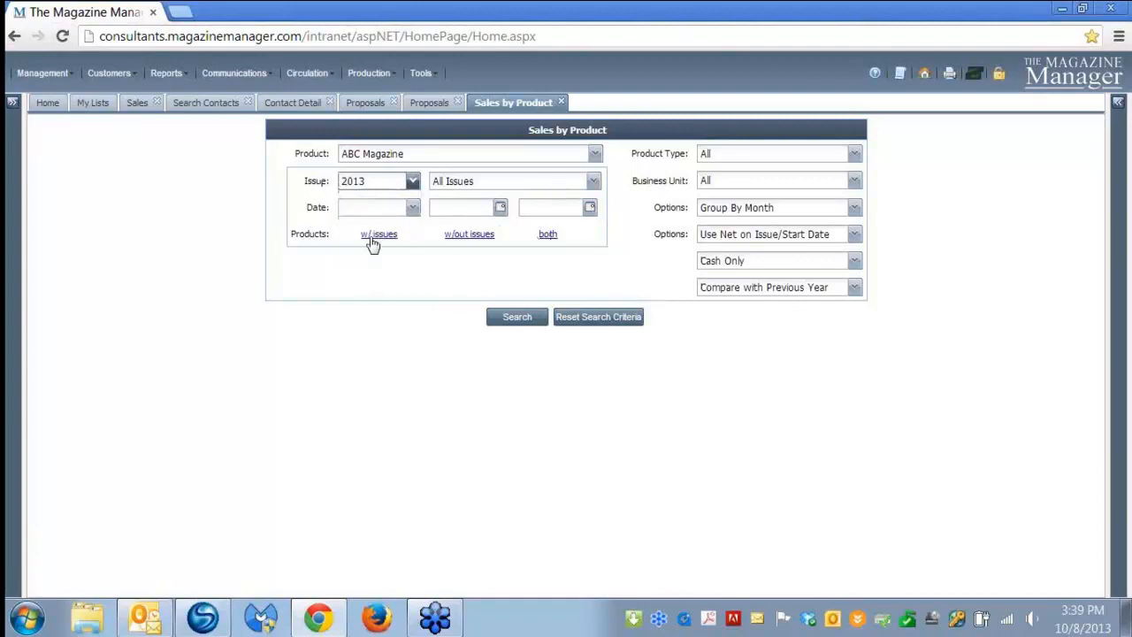
left_click(593, 181)
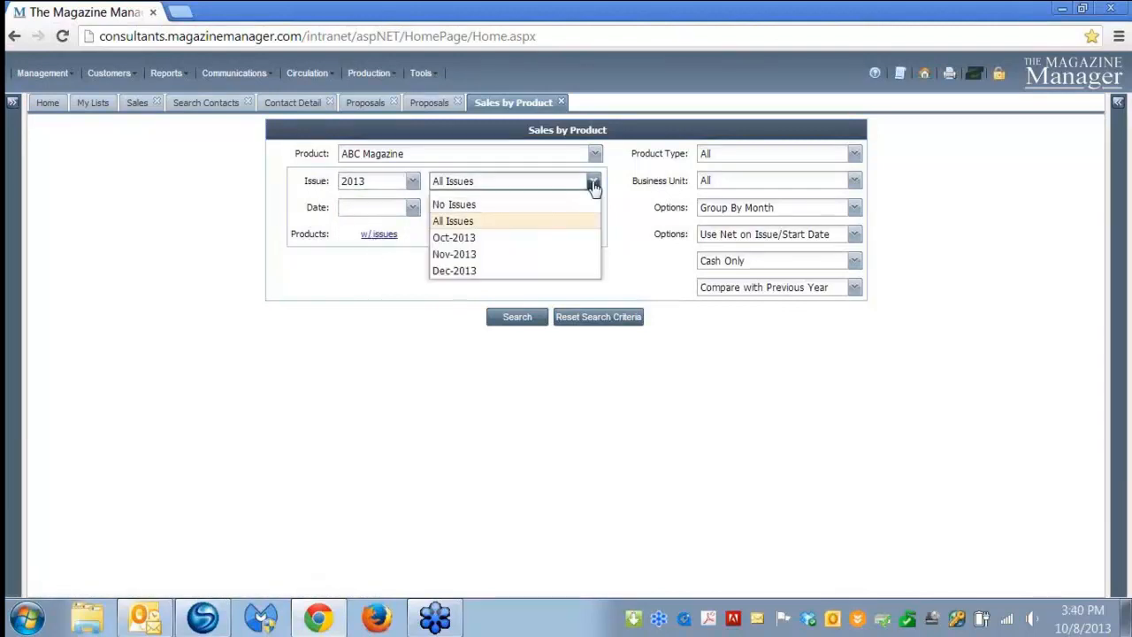
left_click(474, 240)
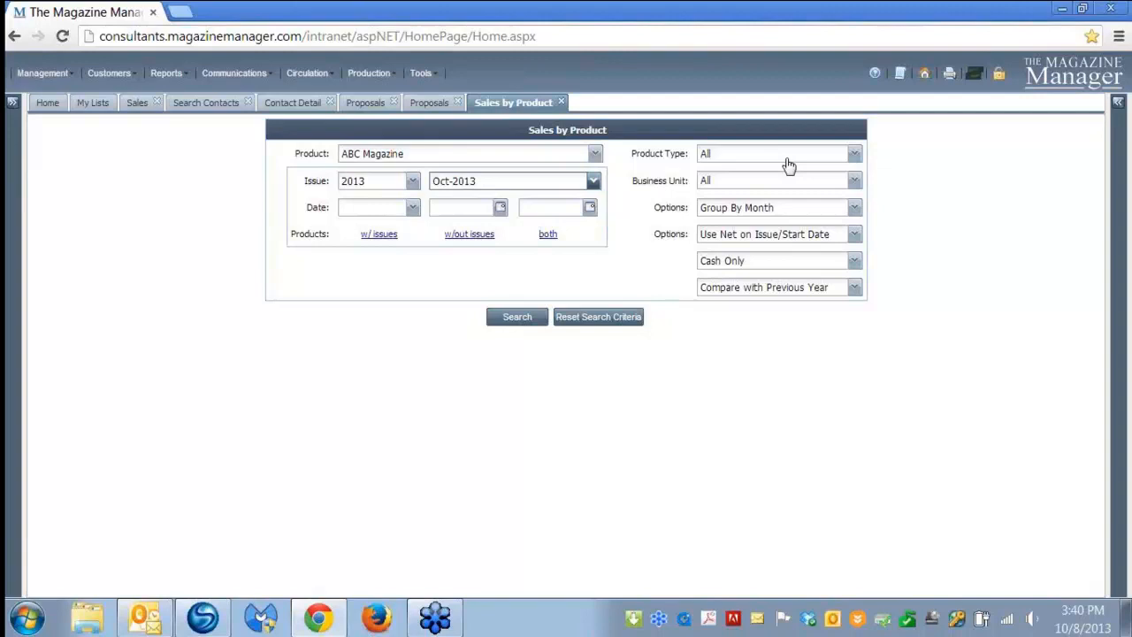
Check the available business units, keeping All, and group the report results by issue.
left_click(855, 184)
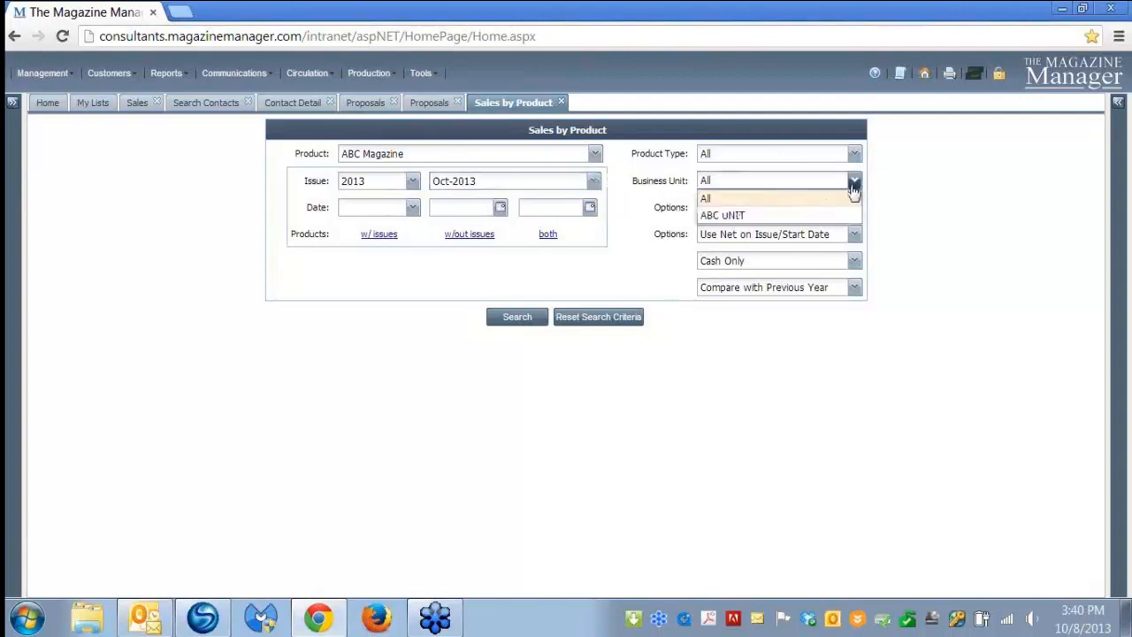
left_click(790, 206)
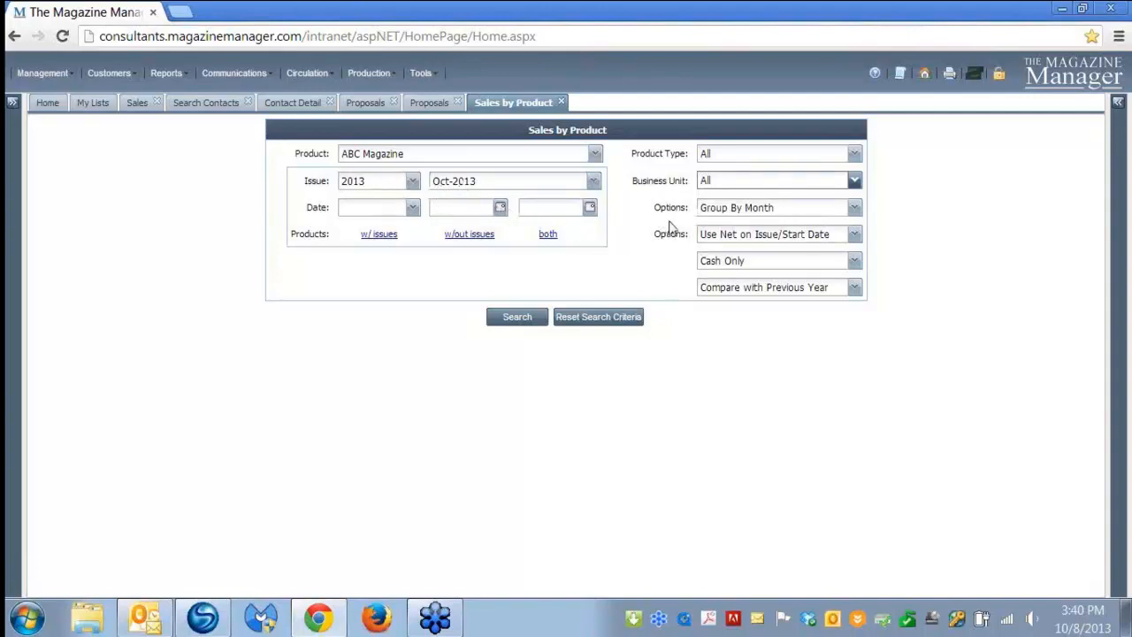
left_click(854, 209)
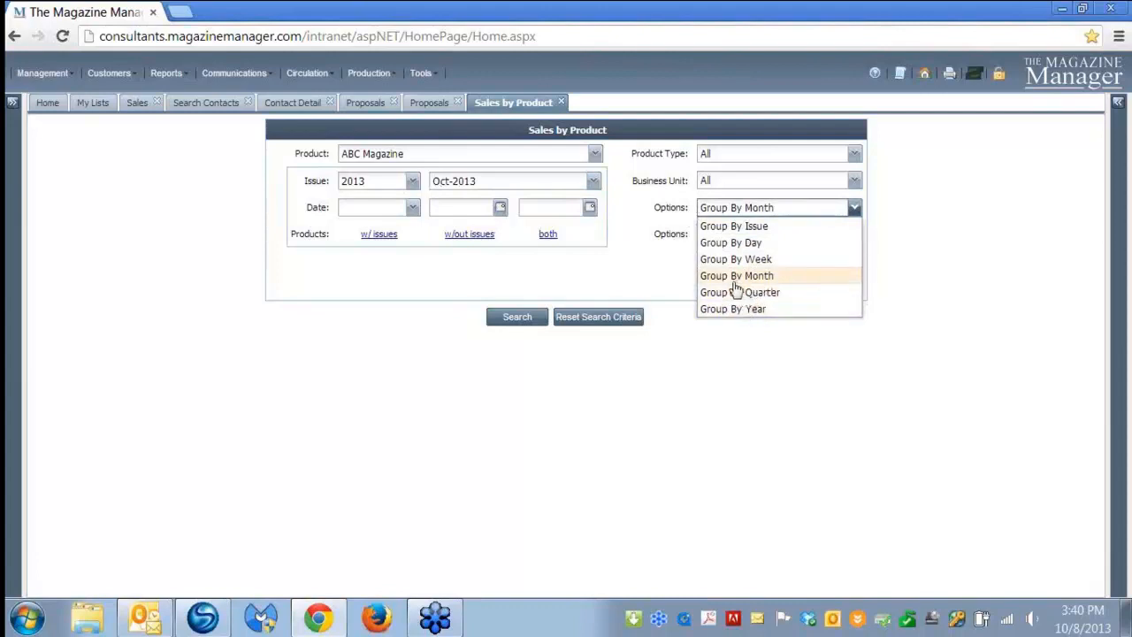
left_click(731, 227)
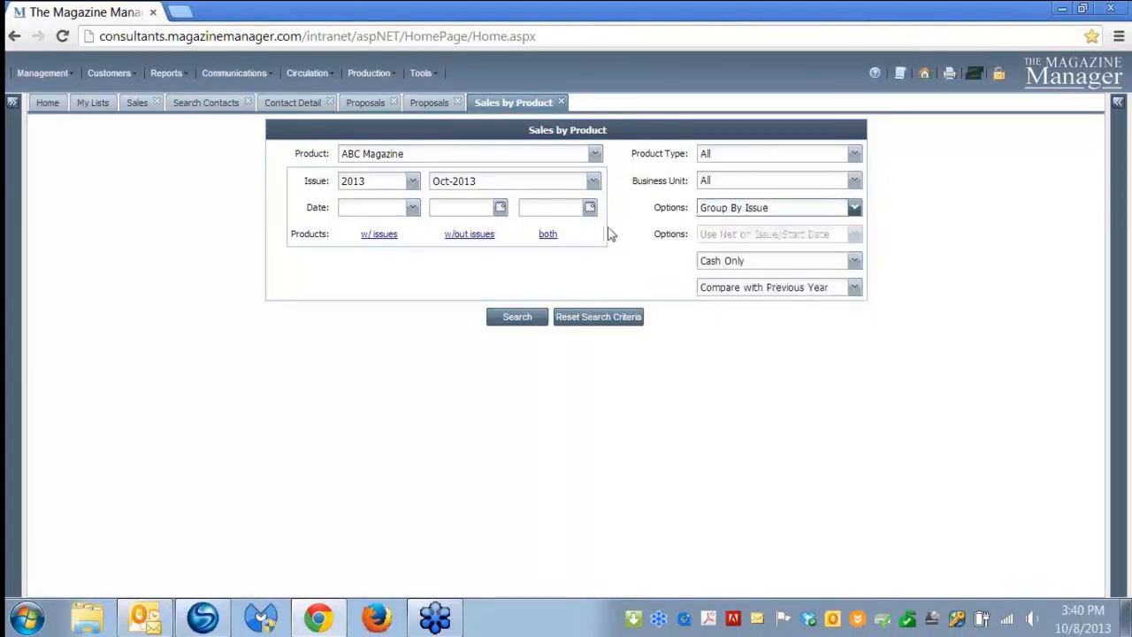
Choose Cash Only and Compare with Previous Year for the report, and run the search.
left_click(854, 264)
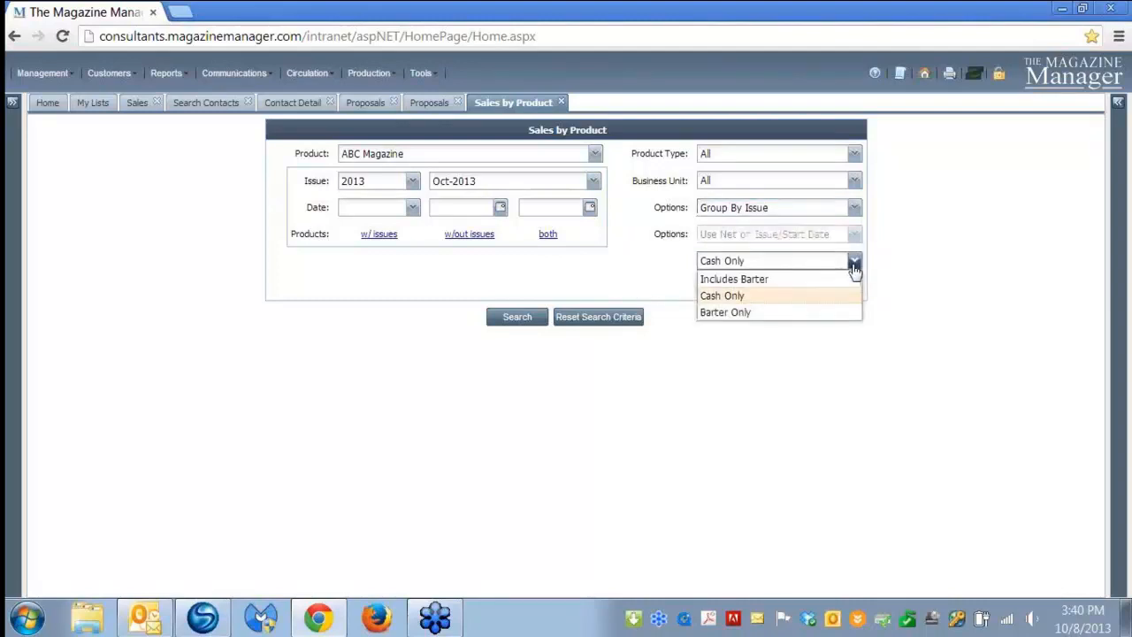
left_click(732, 302)
mouse_move(725, 271)
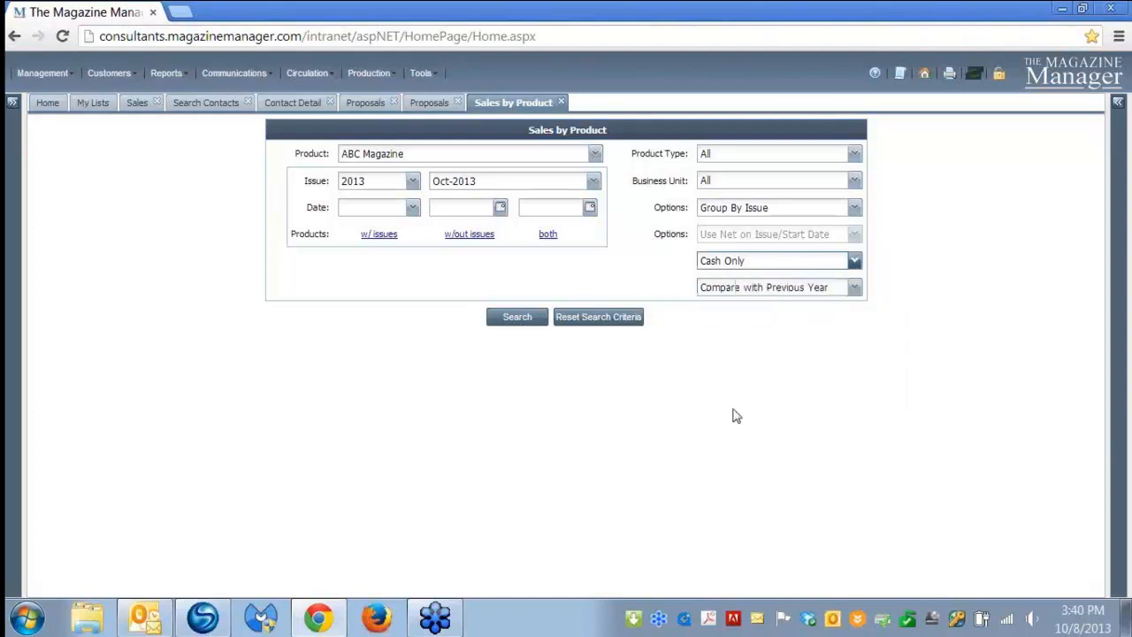
left_click(855, 290)
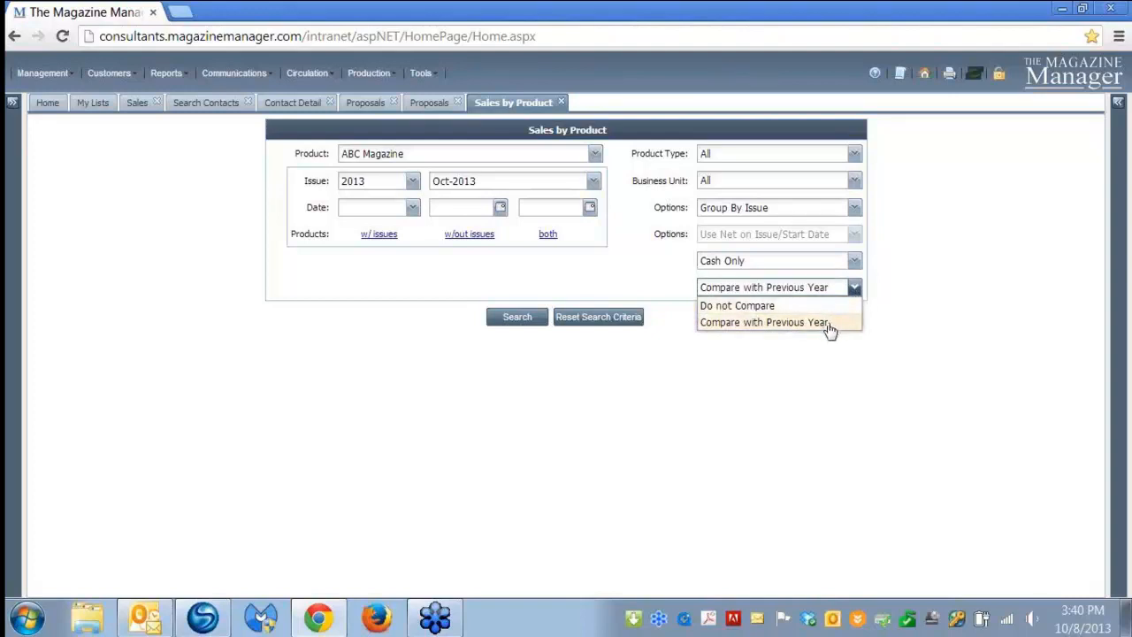
left_click(827, 326)
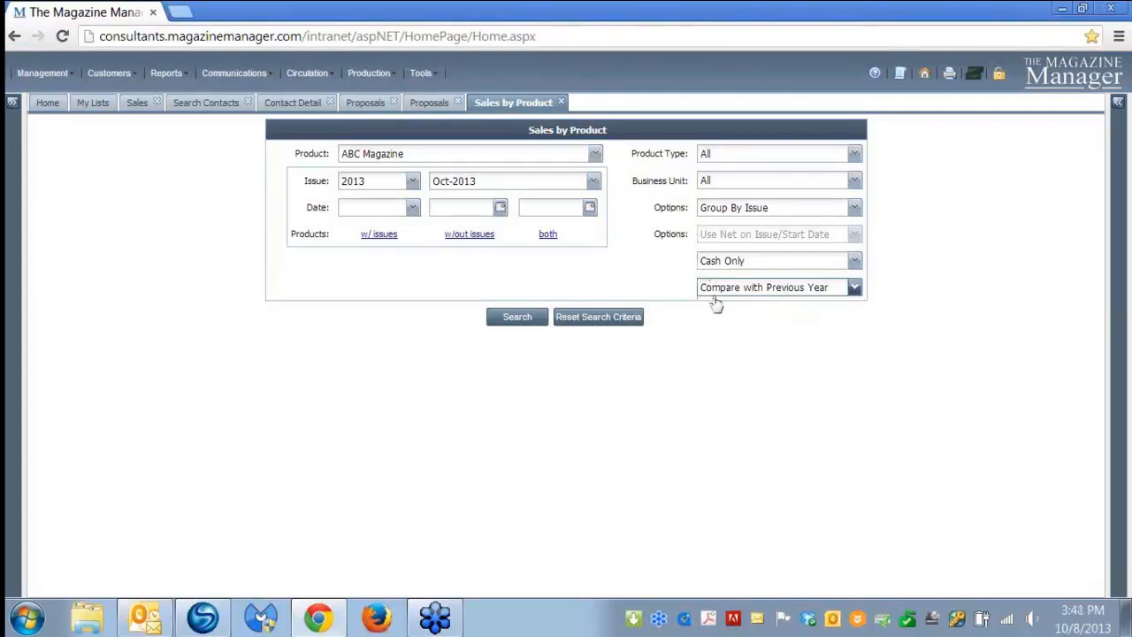
left_click(513, 318)
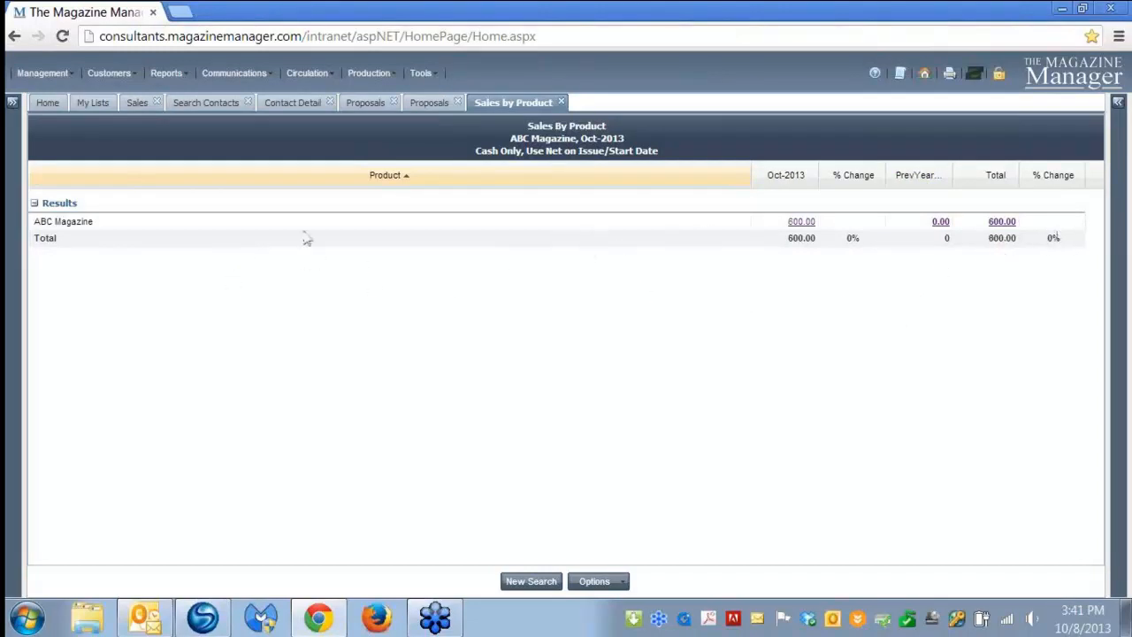
View the client details behind ABC Magazine's Oct-2013 sales amount and close the details page.
left_click(90, 229)
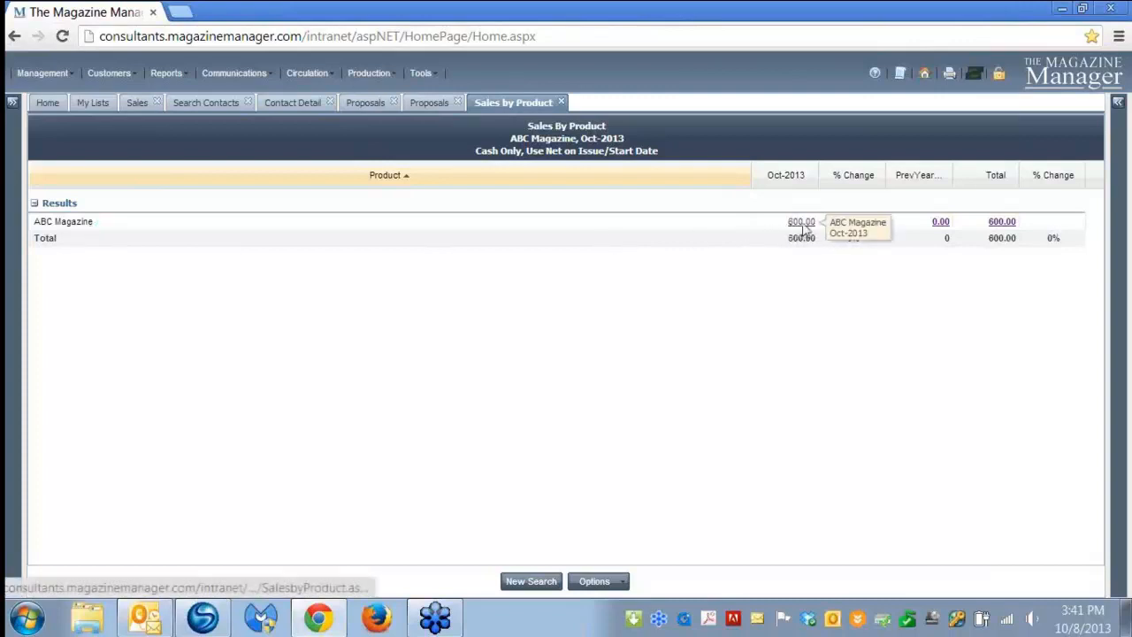
left_click(802, 225)
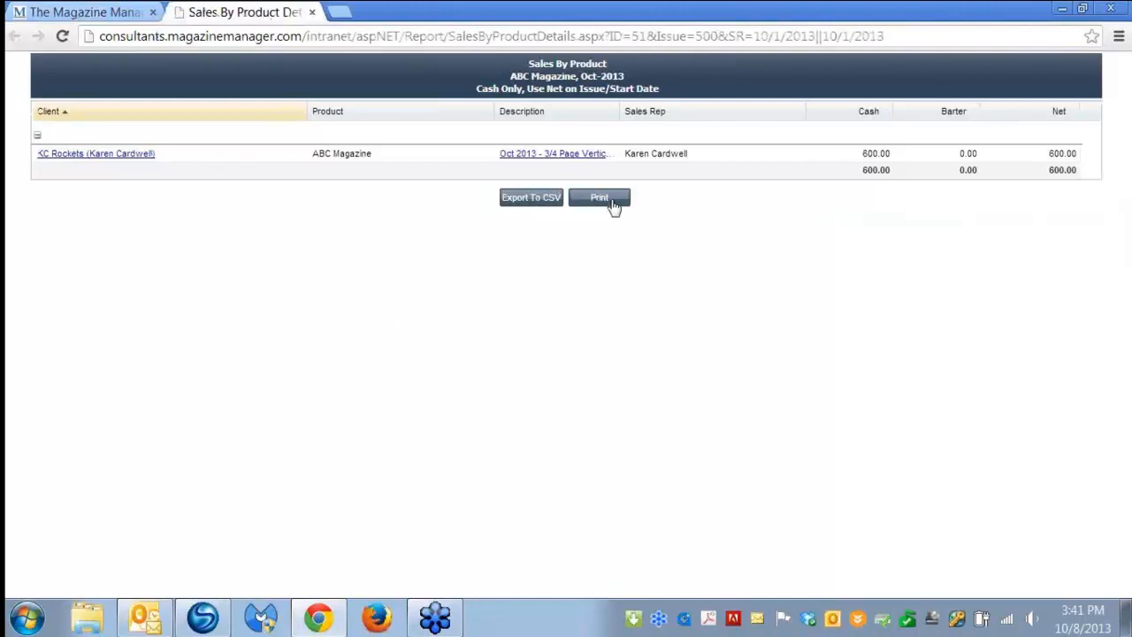
left_click(312, 11)
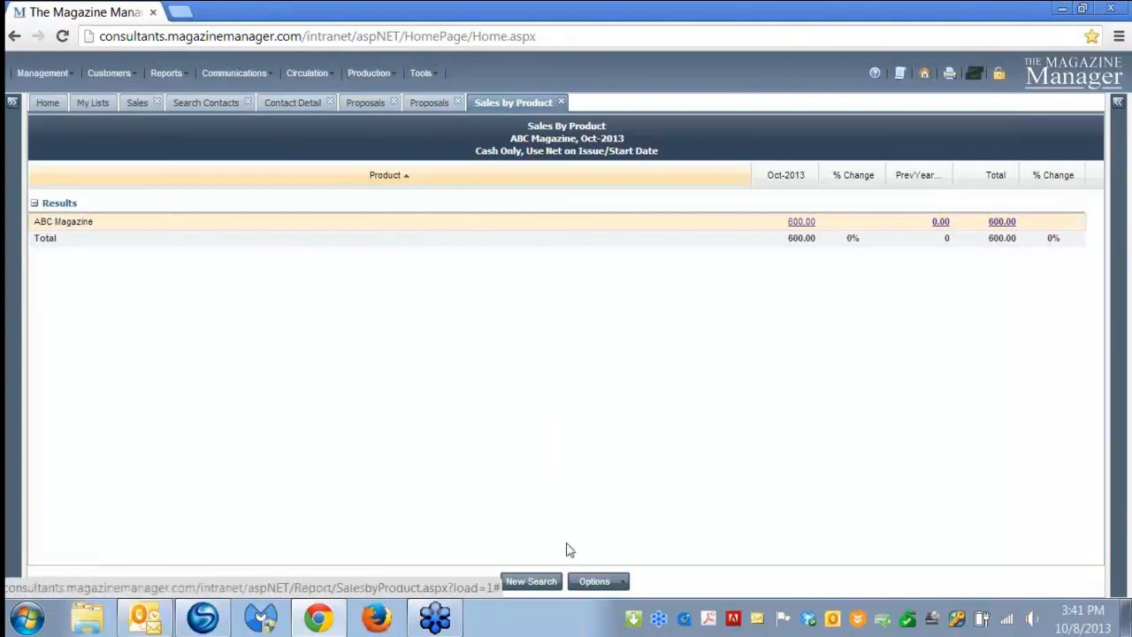
Start a new search with reset criteria, covering products both with and without issues in the ABC UNIT business unit.
left_click(534, 586)
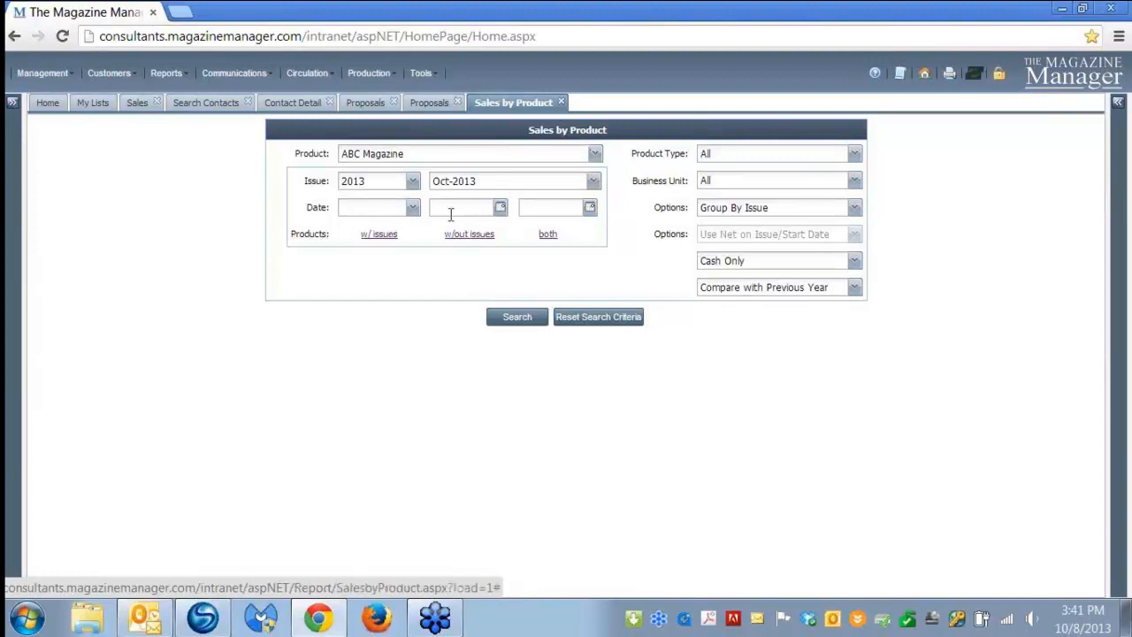
left_click(595, 324)
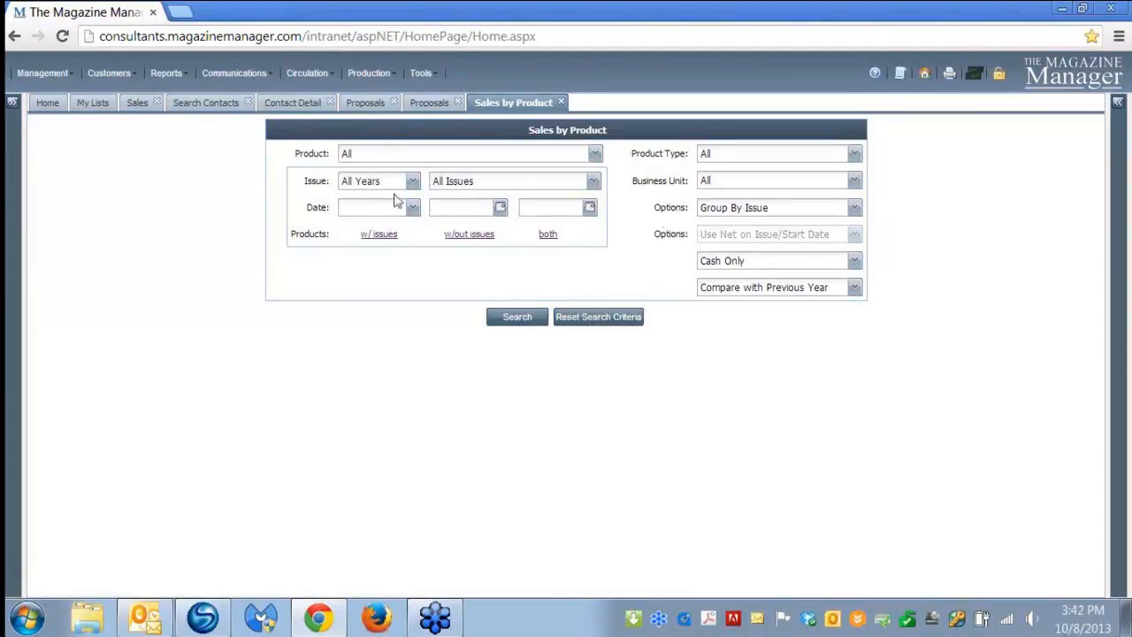
left_click(547, 236)
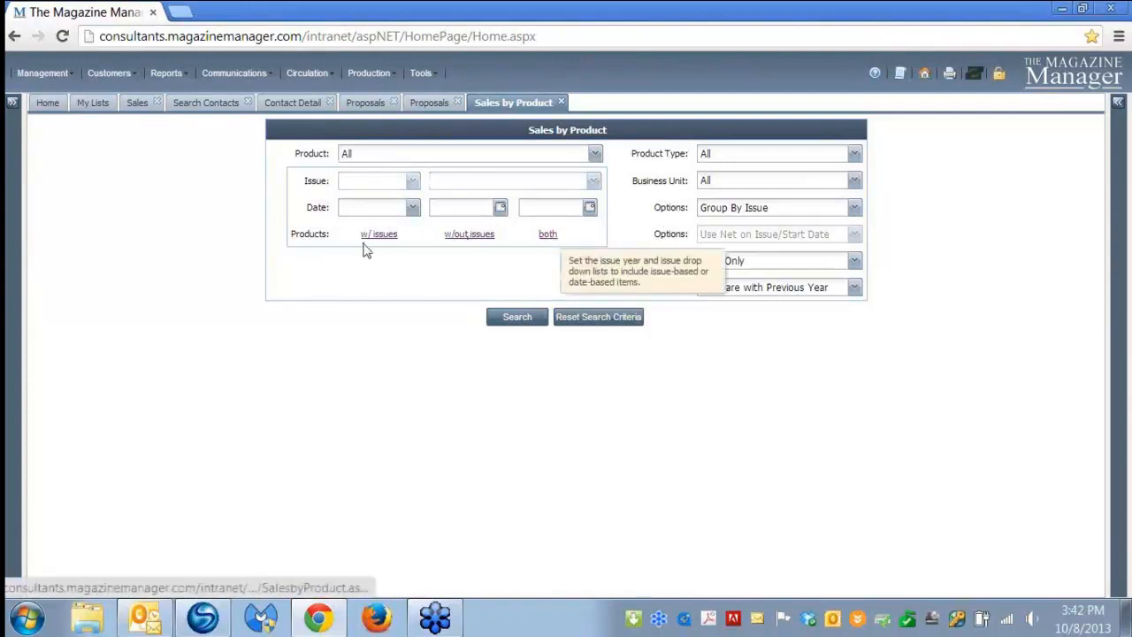
left_click(854, 182)
left_click(731, 220)
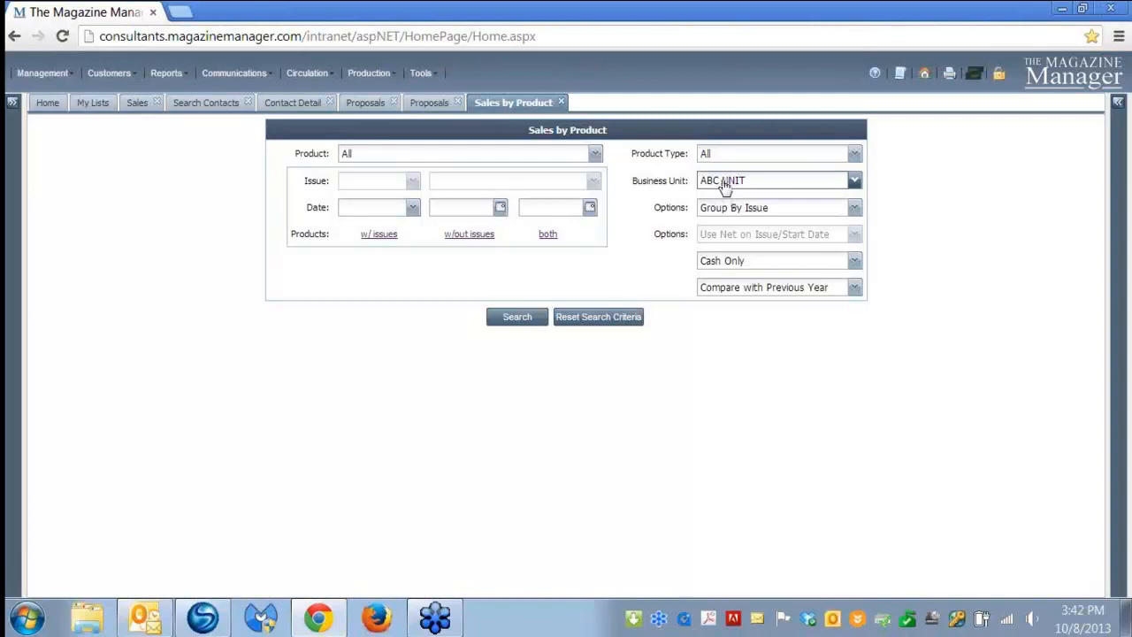
Group the report by month, set the date range to This Year, and run the search.
left_click(854, 210)
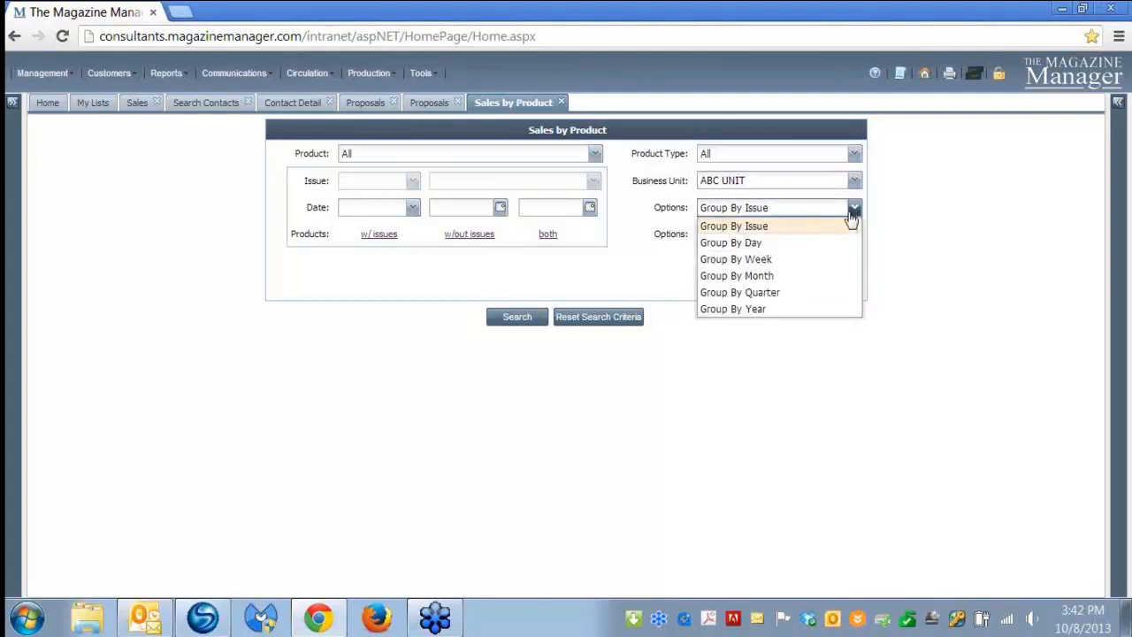
left_click(788, 277)
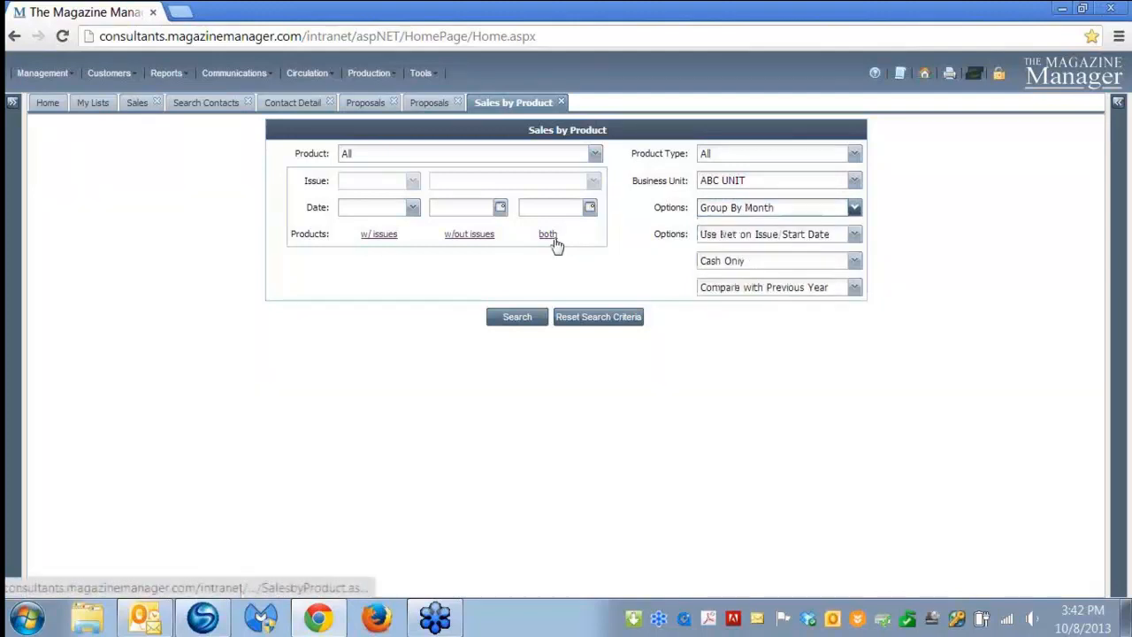
left_click(413, 208)
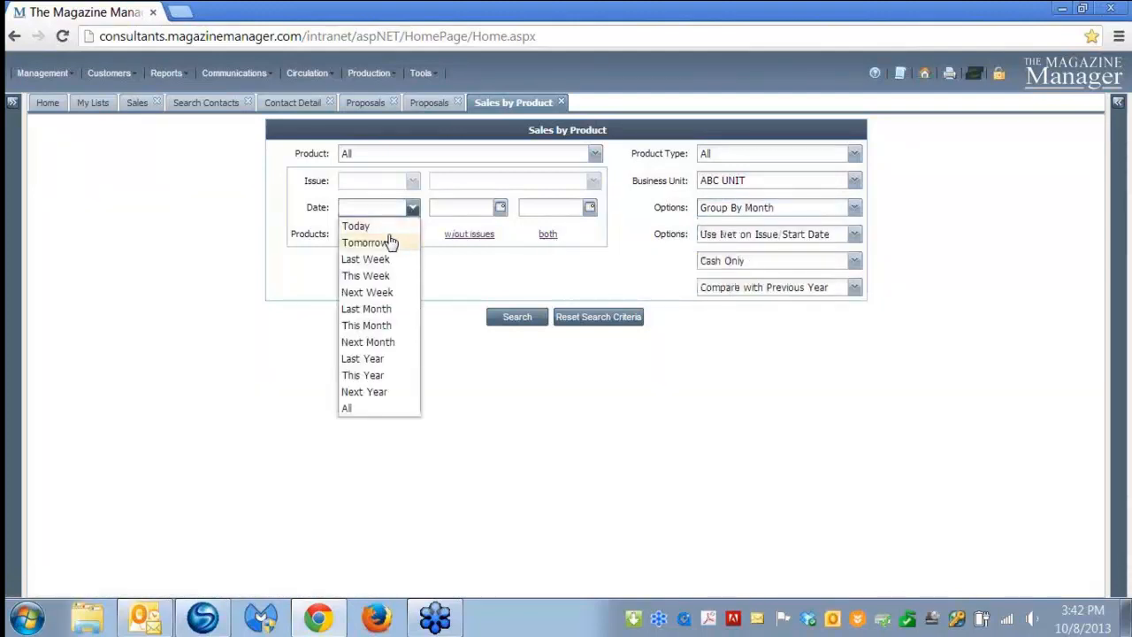
left_click(375, 380)
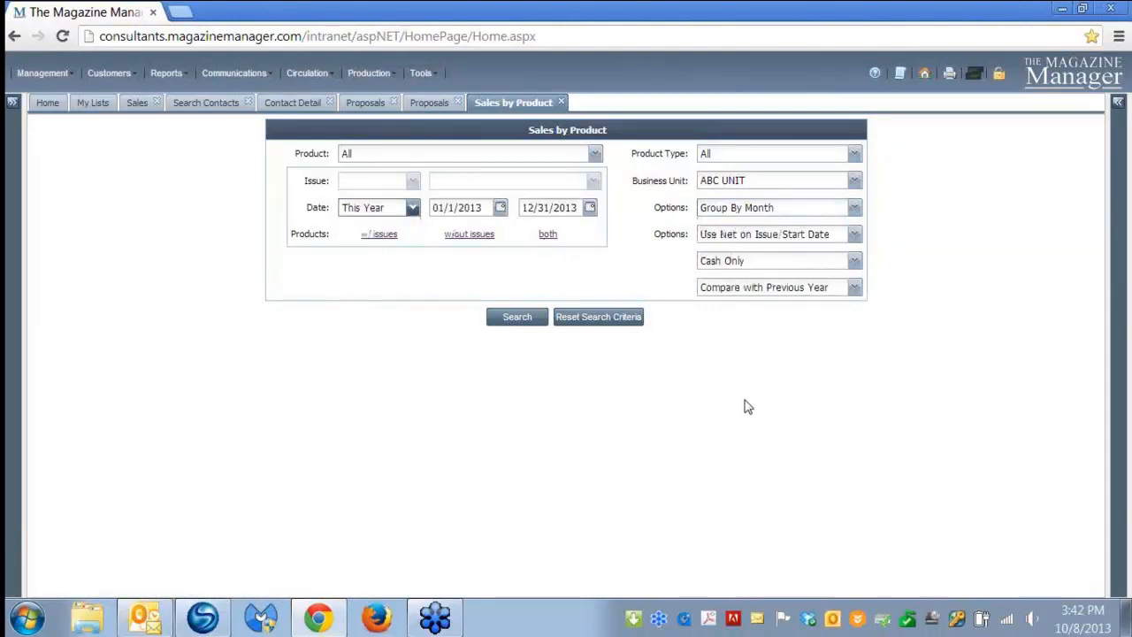
left_click(520, 320)
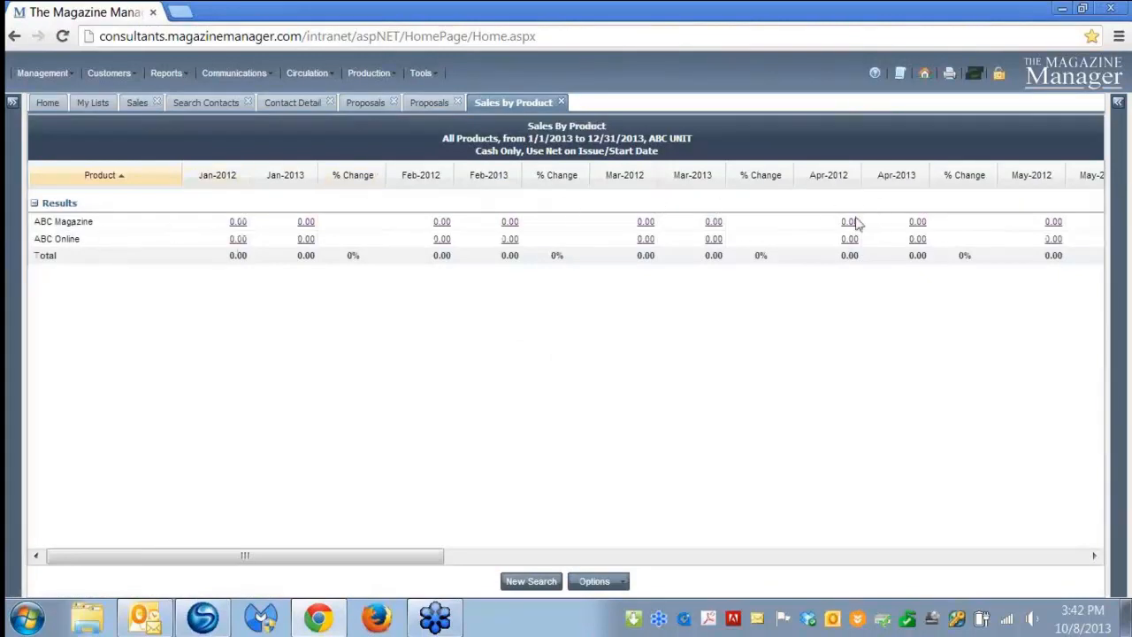
Examine the October to December and total columns and the report's output options, and return to the search criteria.
left_click_drag(440, 554, 950, 528)
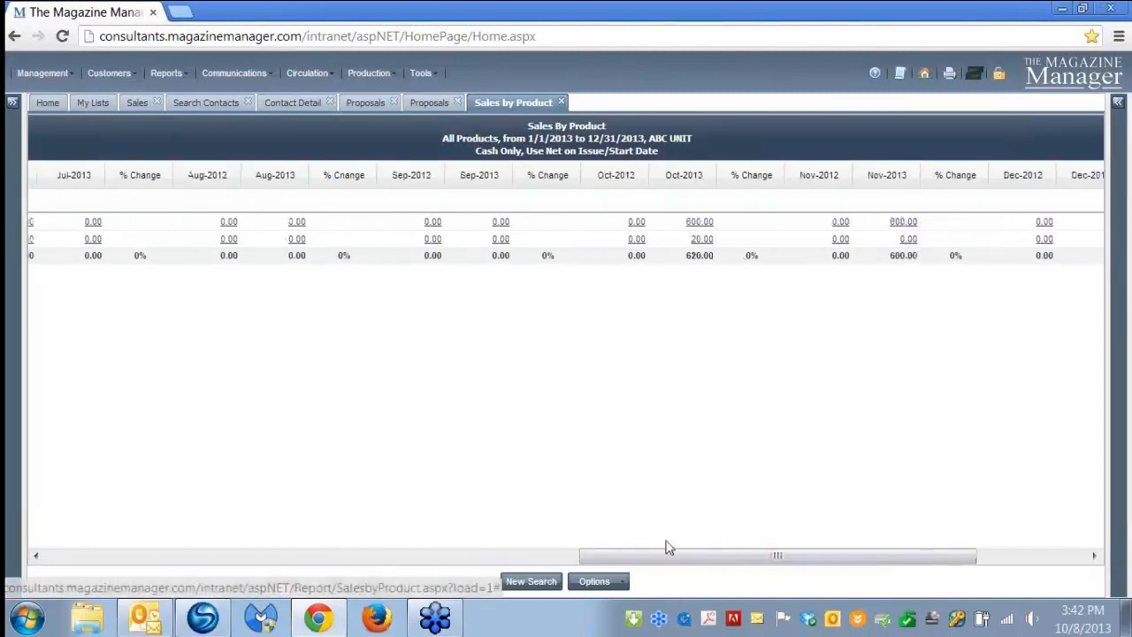
left_click_drag(870, 555, 978, 547)
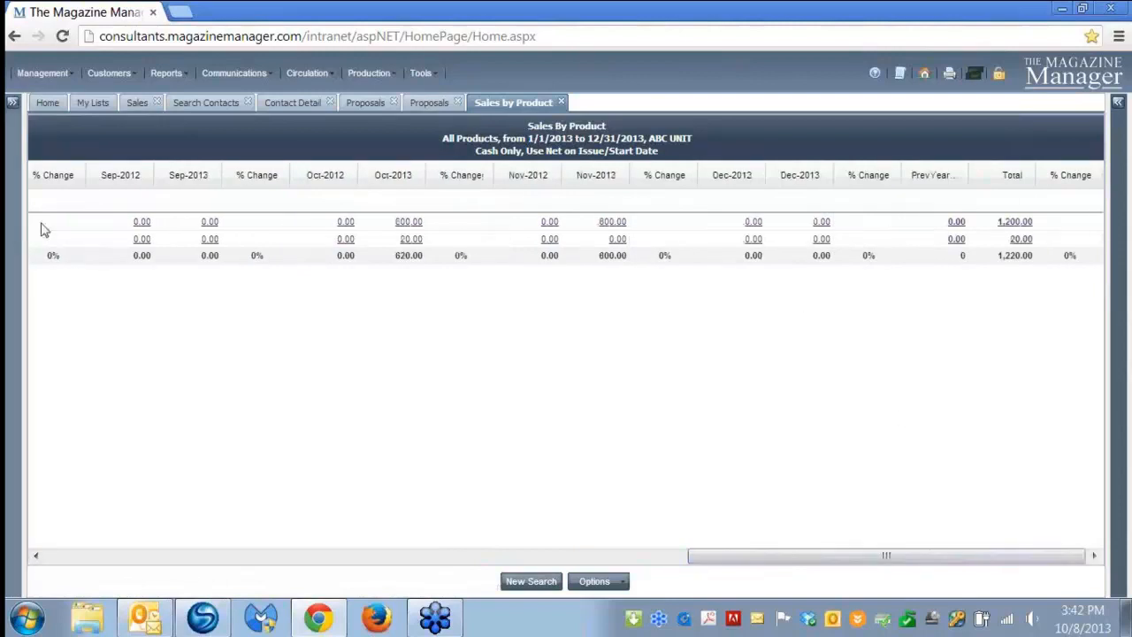
left_click(591, 582)
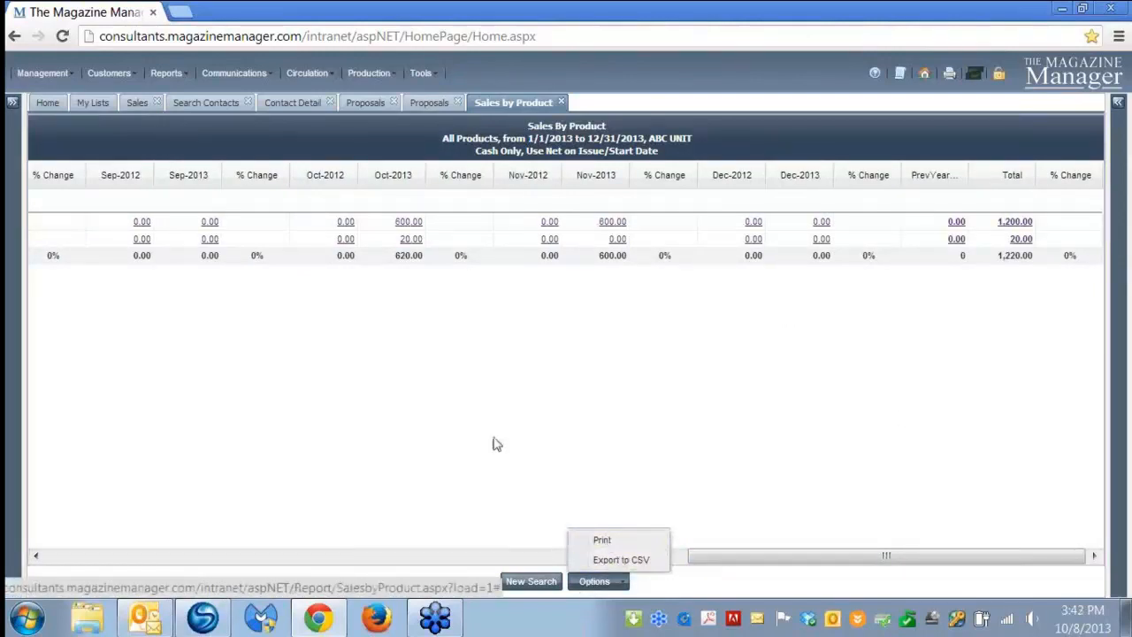
left_click(518, 584)
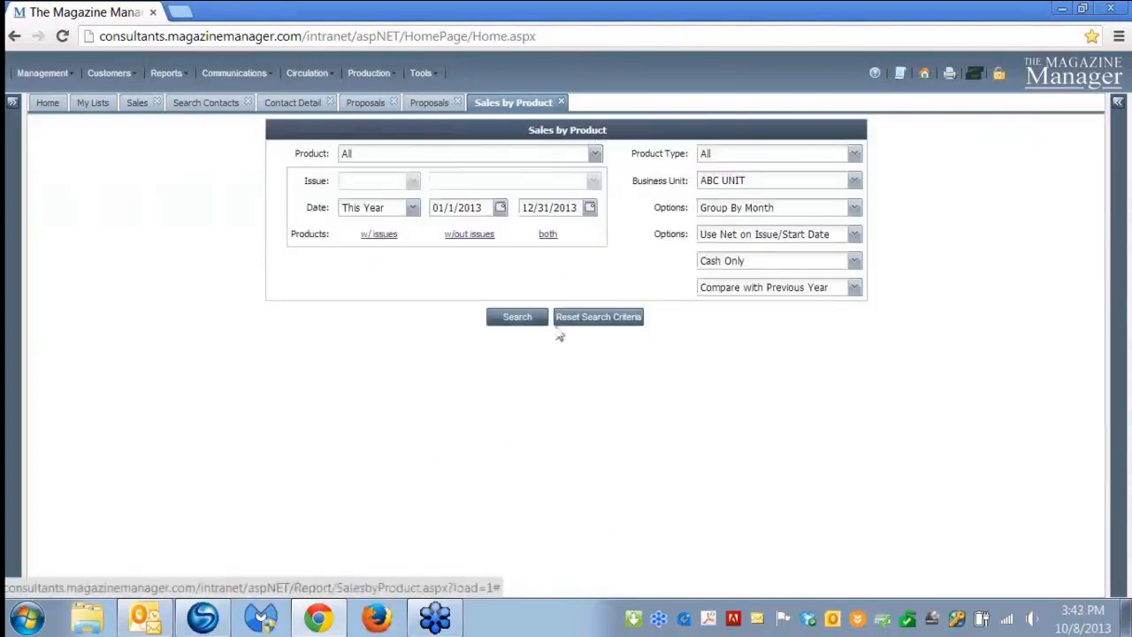
Reset the Sales by Product criteria, select ABC Tradeshow as the product, and try to run the search without a date range.
left_click(593, 317)
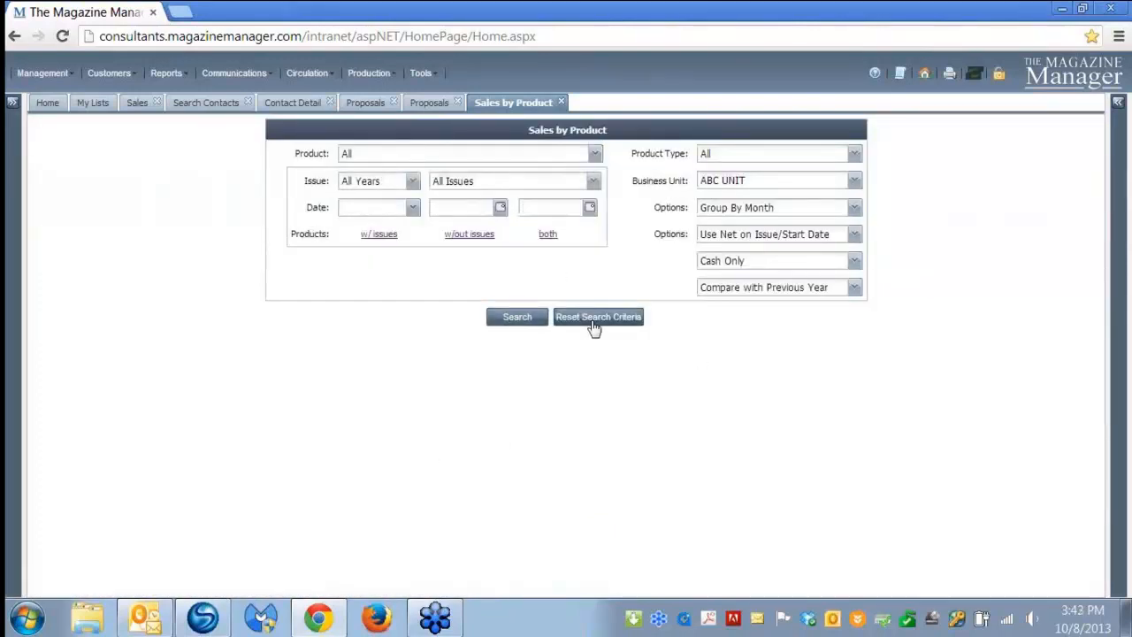
left_click(595, 155)
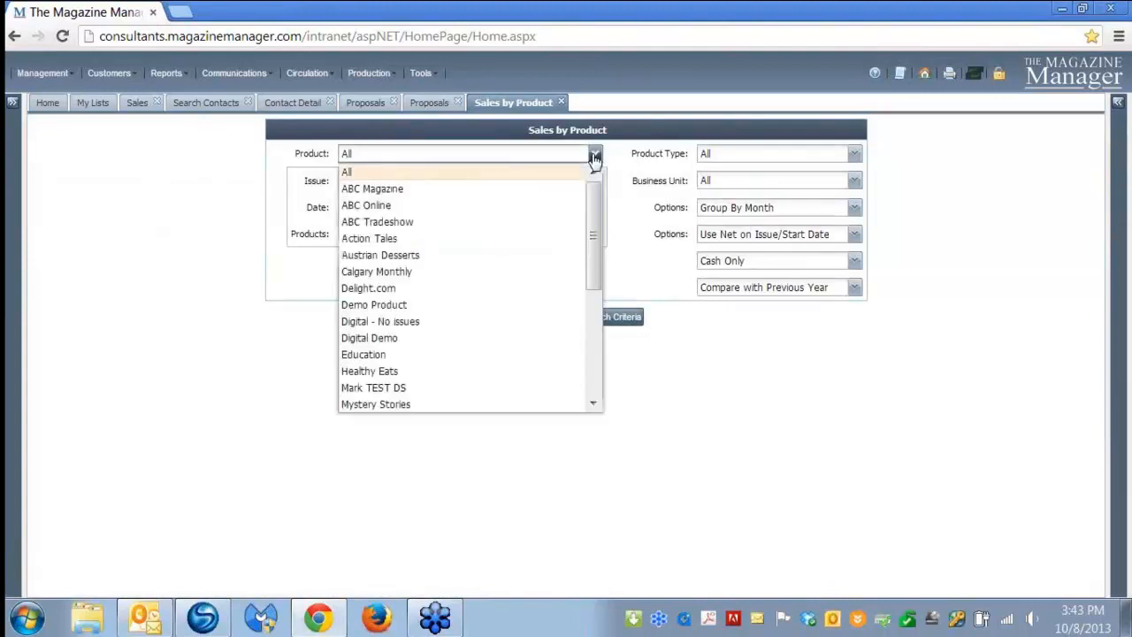
left_click(396, 228)
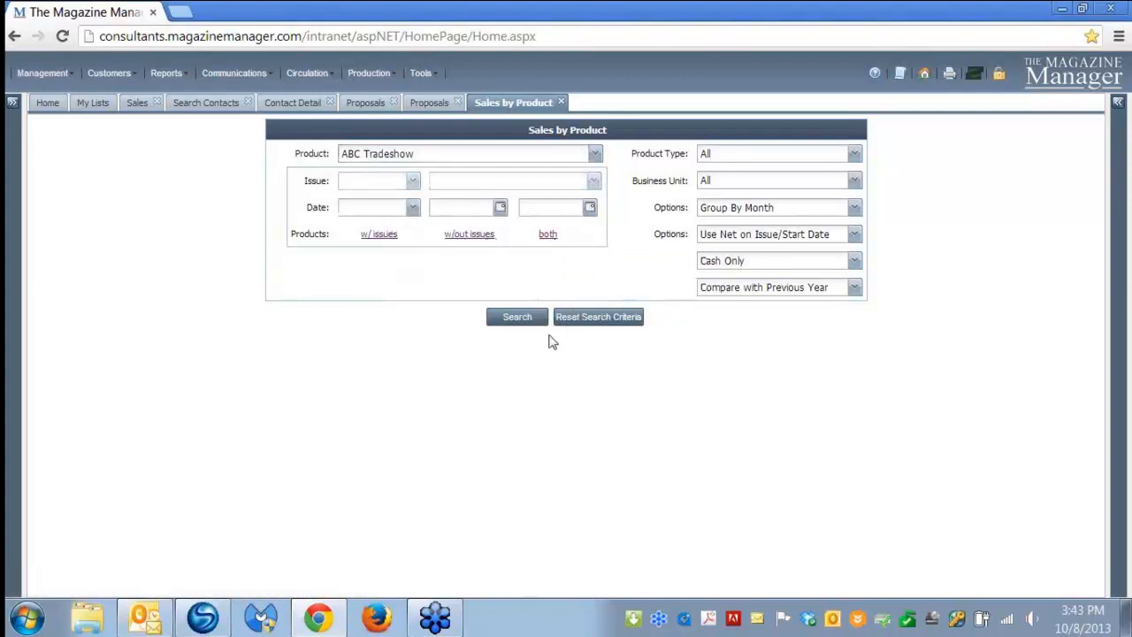
left_click(518, 321)
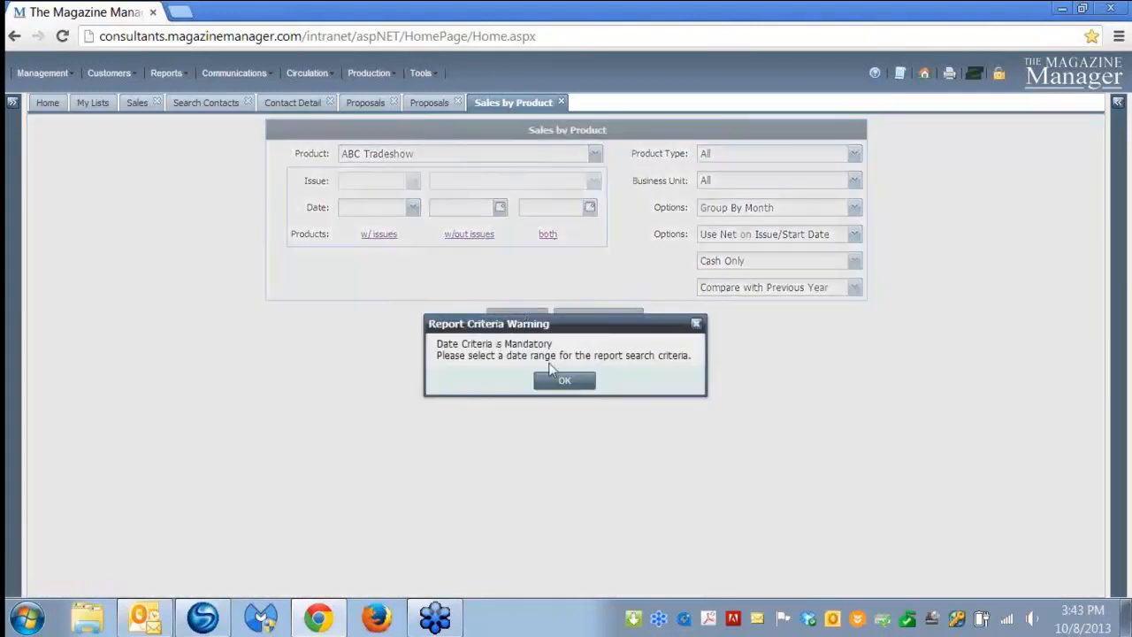
left_click(557, 380)
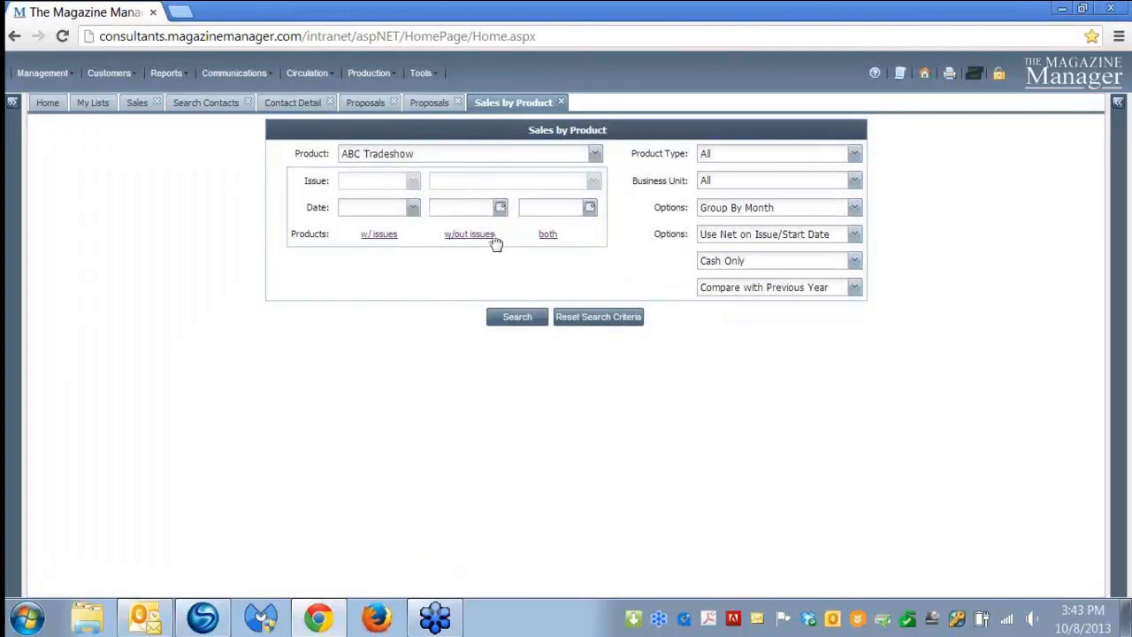
Limit the ABC Tradeshow search to products with issues, choose the 2013 issue ABC Halloween Show-2013, and run the search.
left_click(373, 237)
left_click(412, 182)
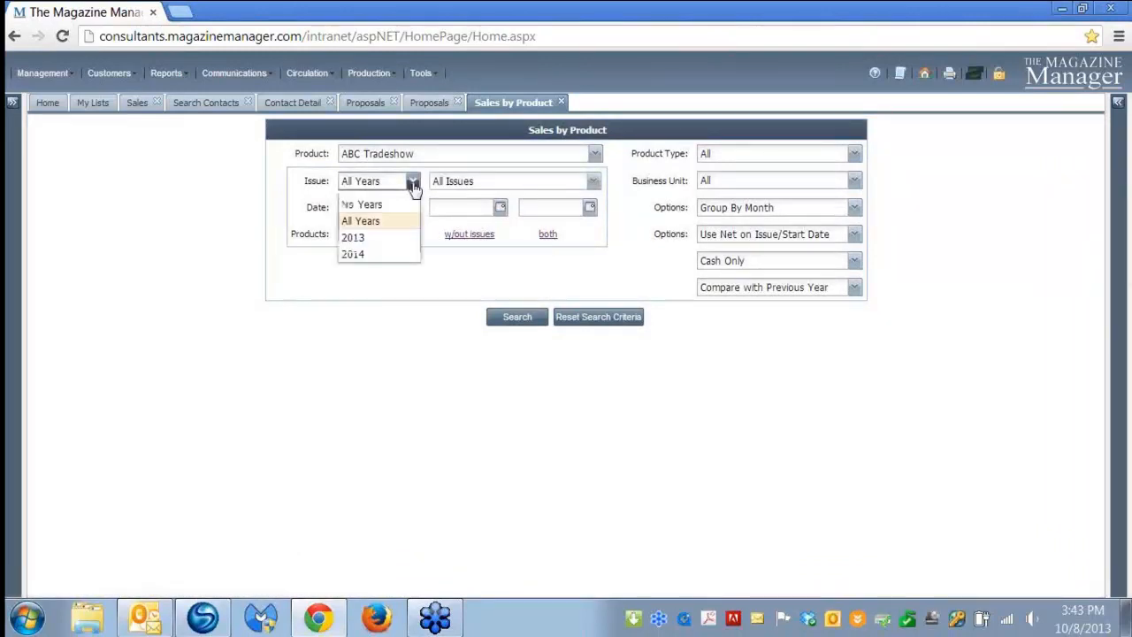
left_click(381, 235)
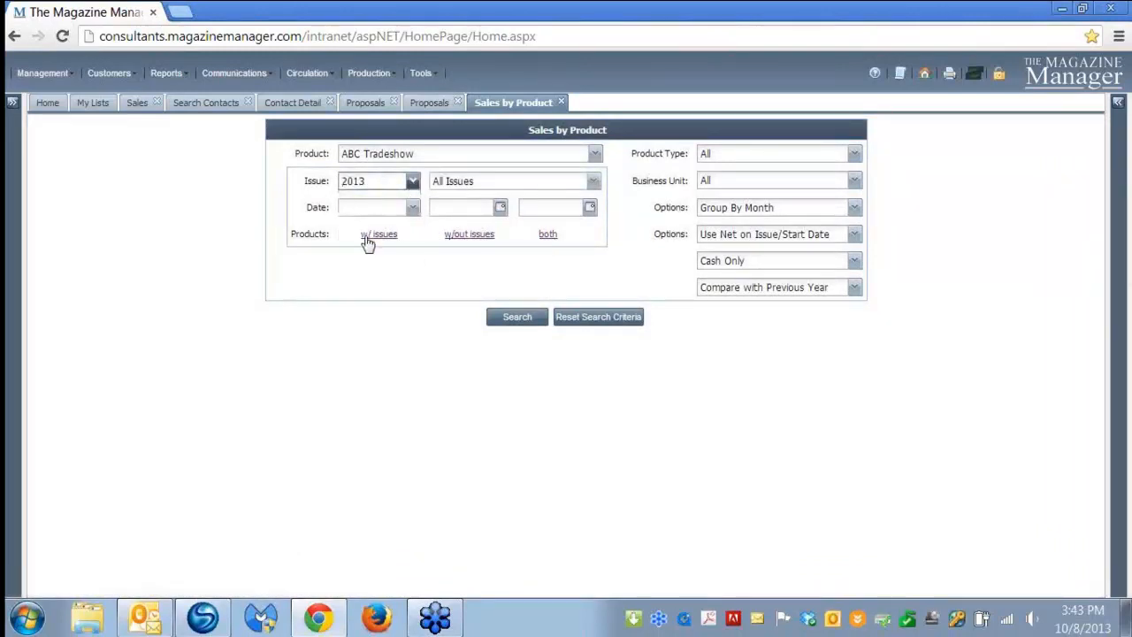
left_click(593, 181)
left_click(492, 237)
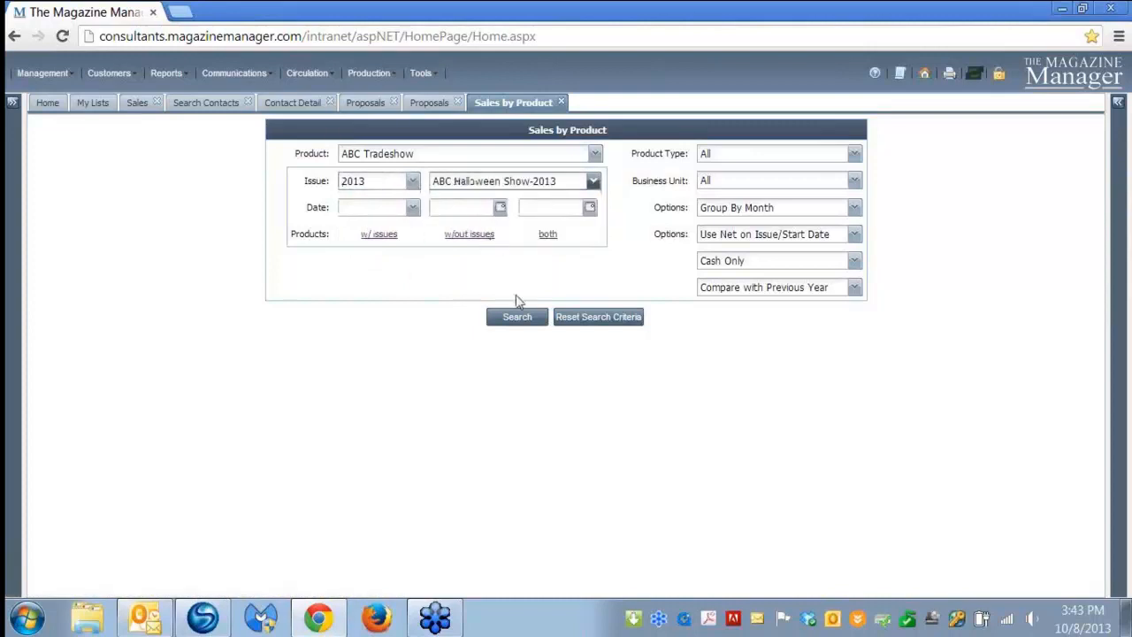
left_click(522, 319)
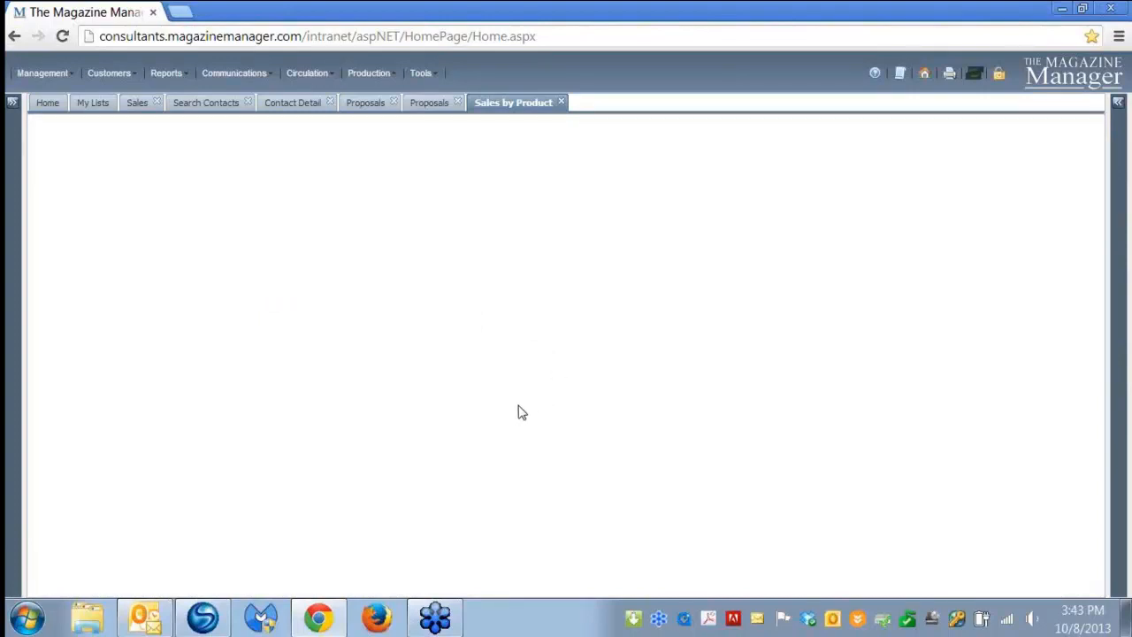
Close the Sales by Product report and the extra Proposals page, and view the templates offered for a new KC Rockets proposal.
left_click(561, 102)
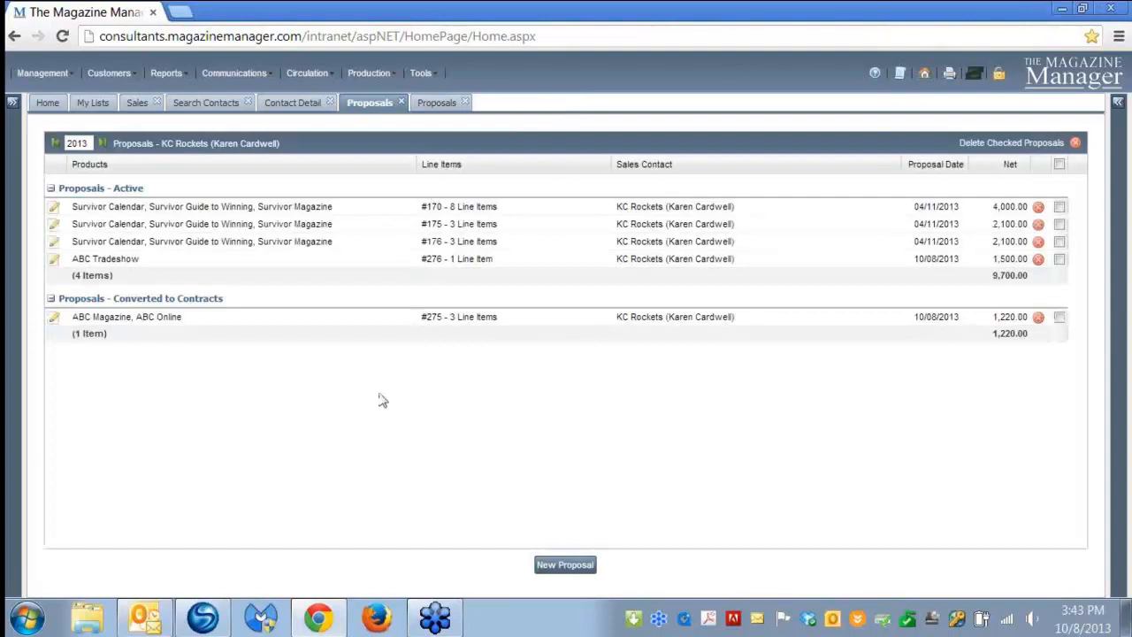
left_click(465, 103)
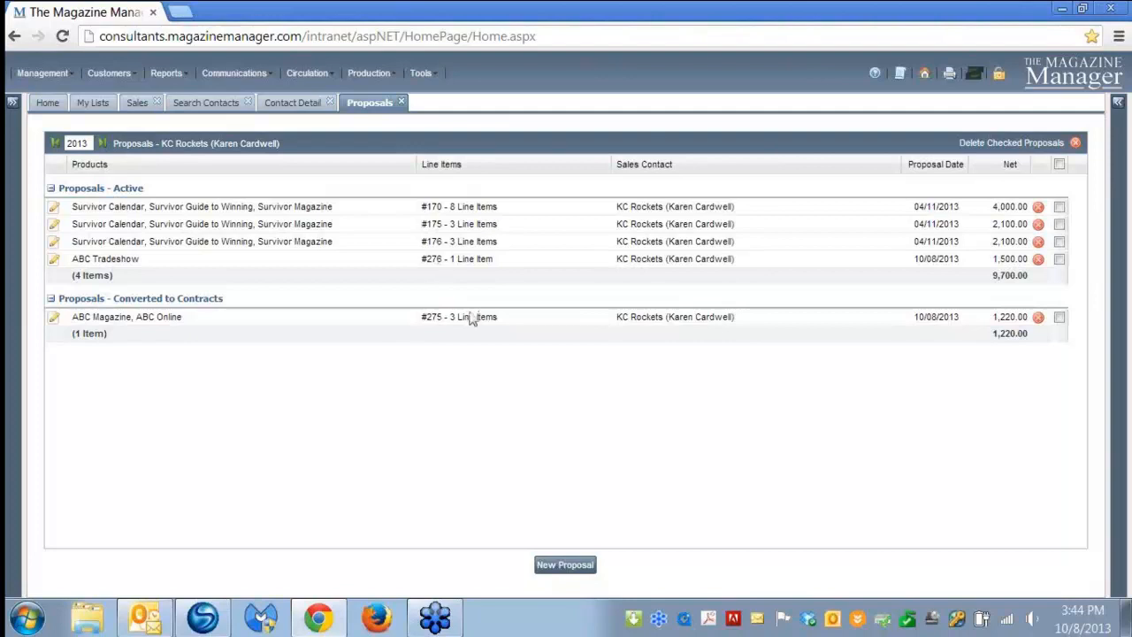
left_click(565, 565)
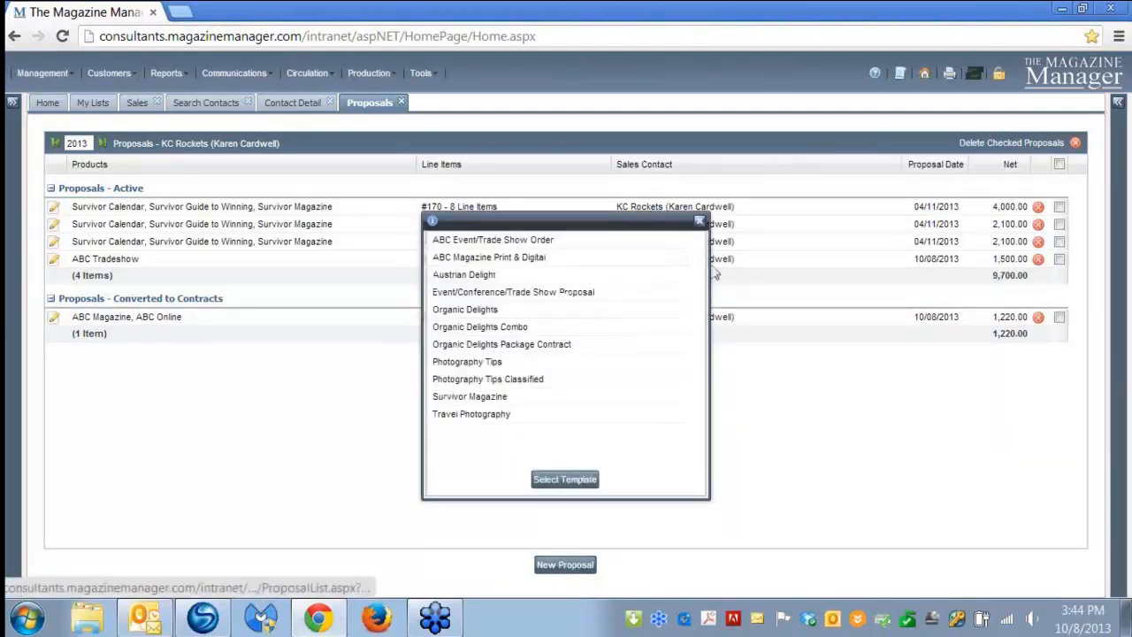
left_click(700, 221)
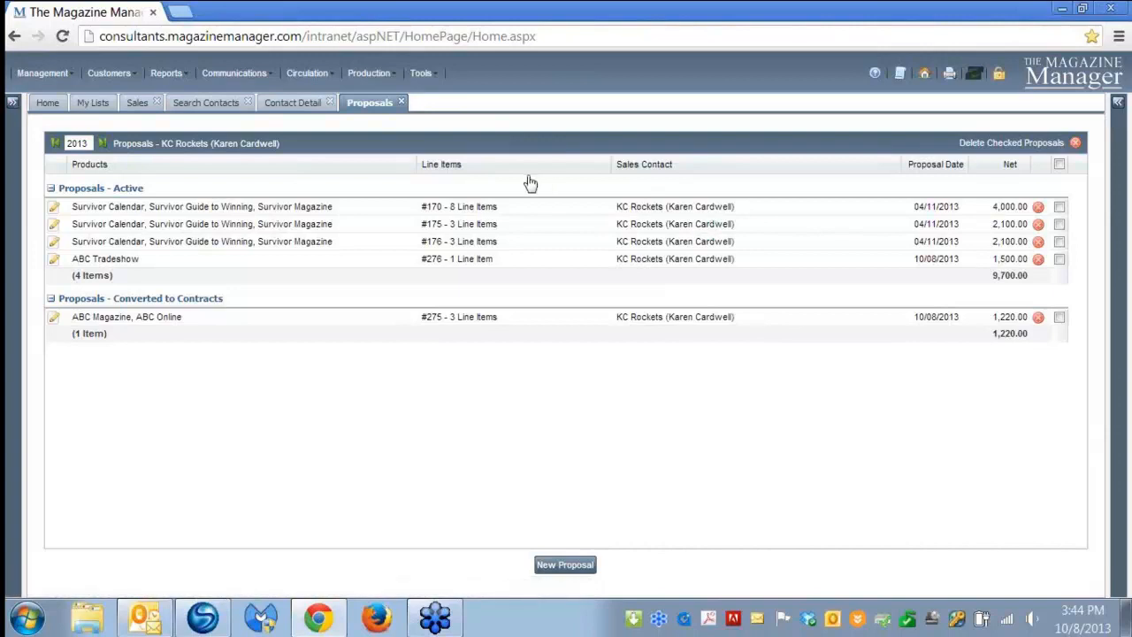
Open the Sales Runsheet report from the report suite and reset its search criteria.
left_click(166, 73)
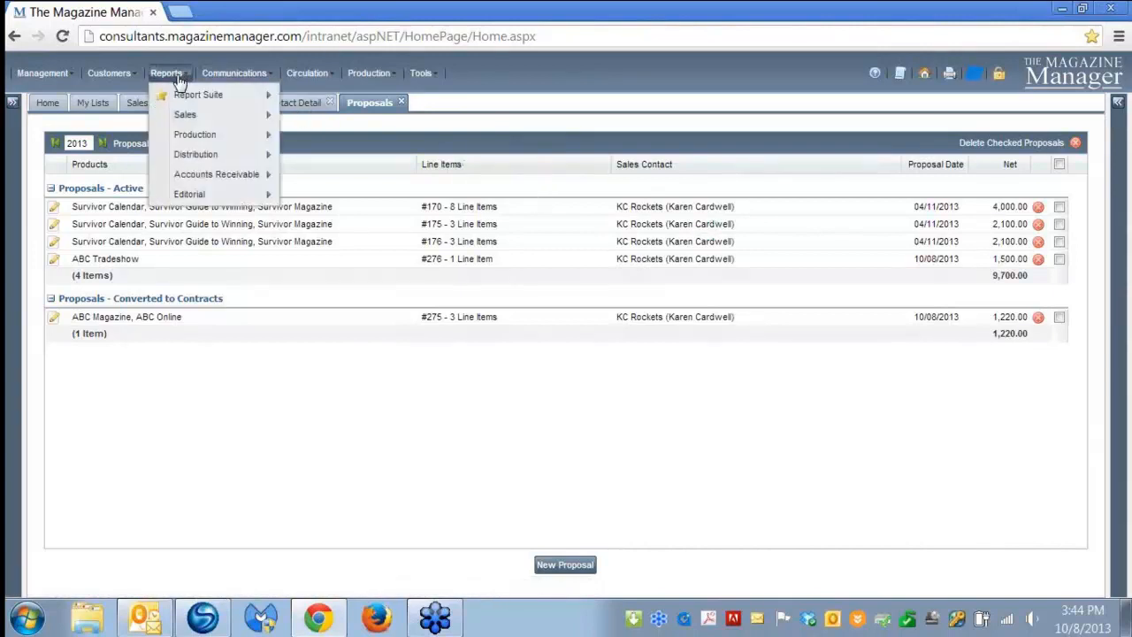
mouse_move(196, 95)
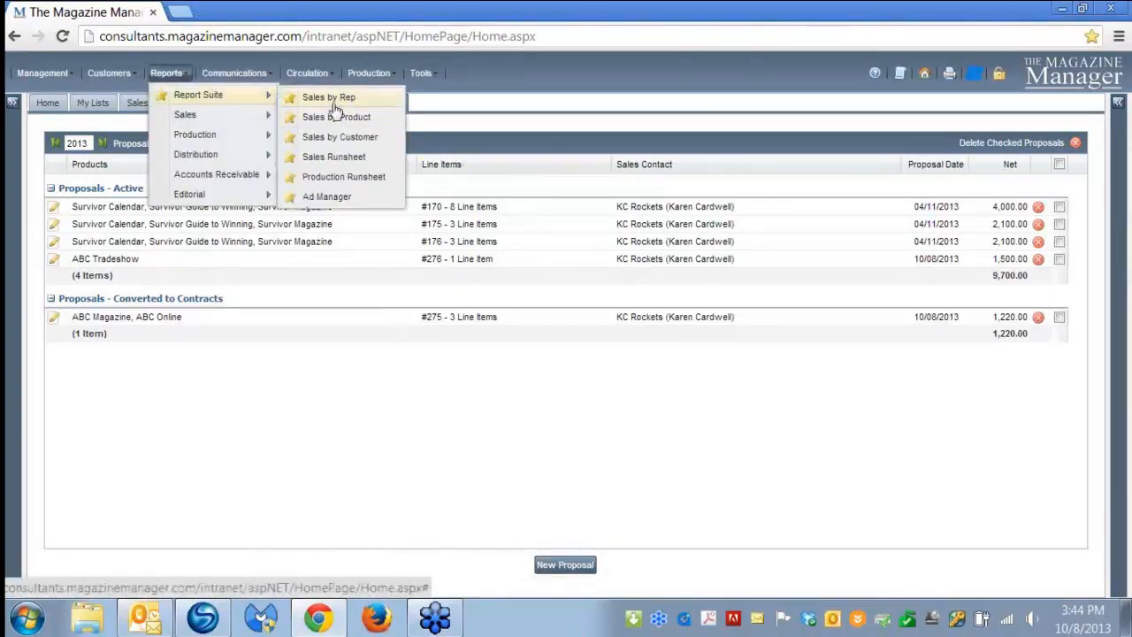
left_click(348, 159)
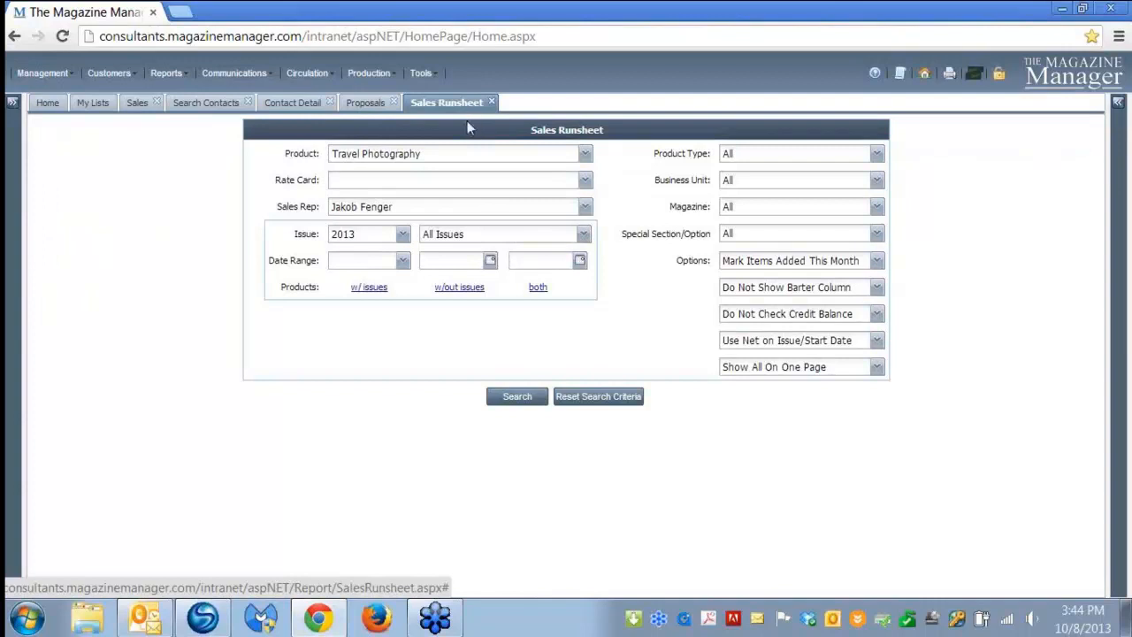
left_click(598, 398)
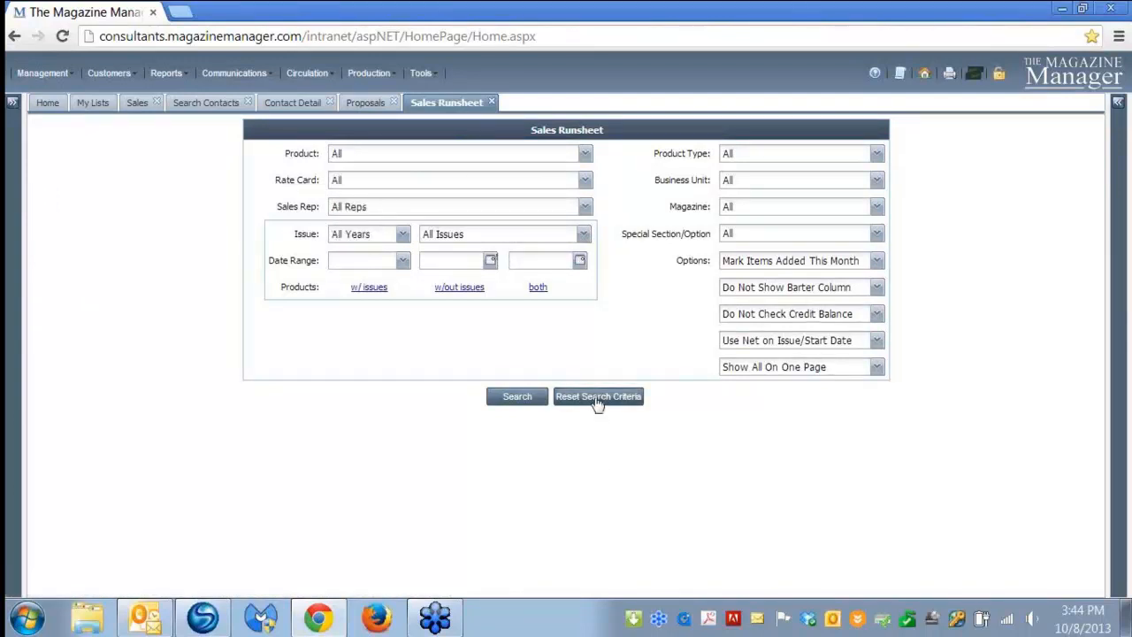
Filter the runsheet by rate card ABC PRINT 2013 and products with issues, using issue year 2013 and issue Oct-2013.
left_click(585, 181)
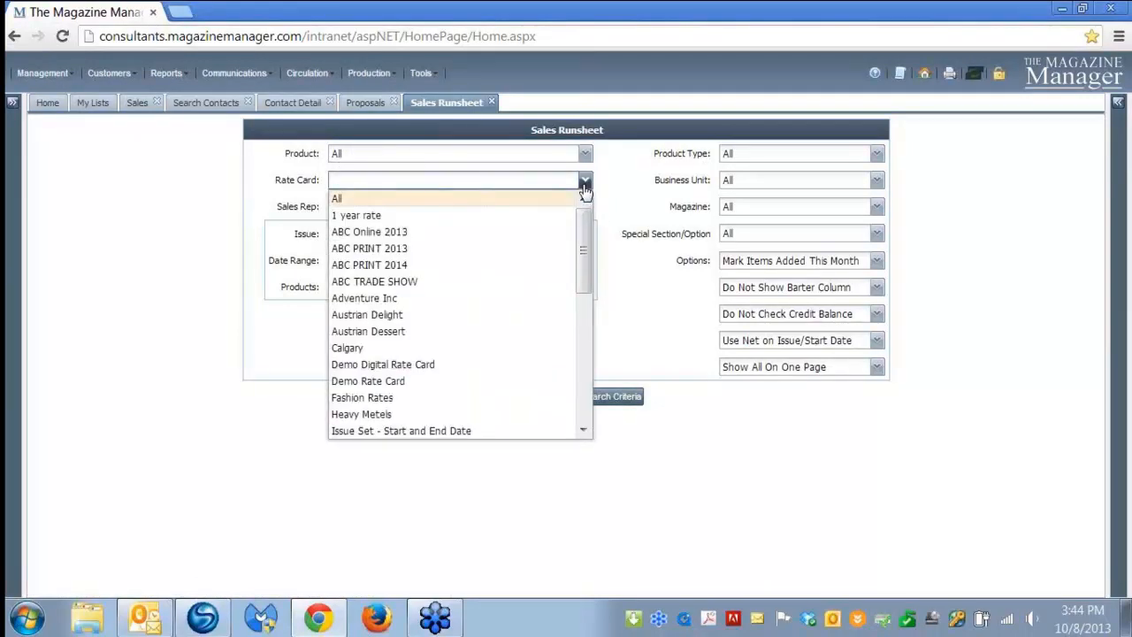
left_click(386, 247)
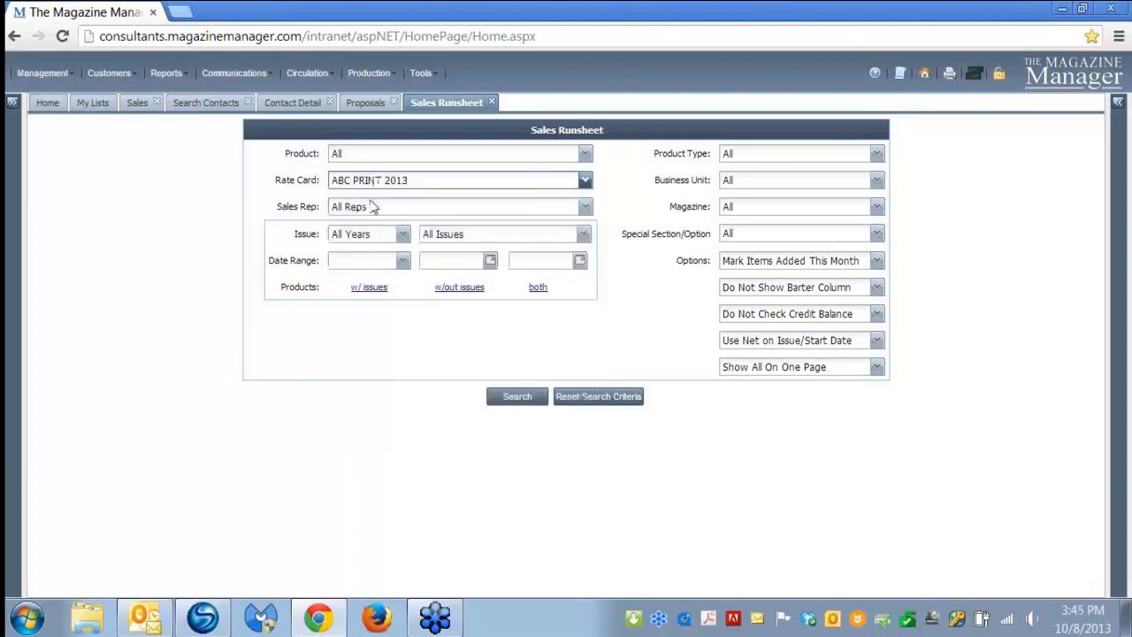
left_click(367, 292)
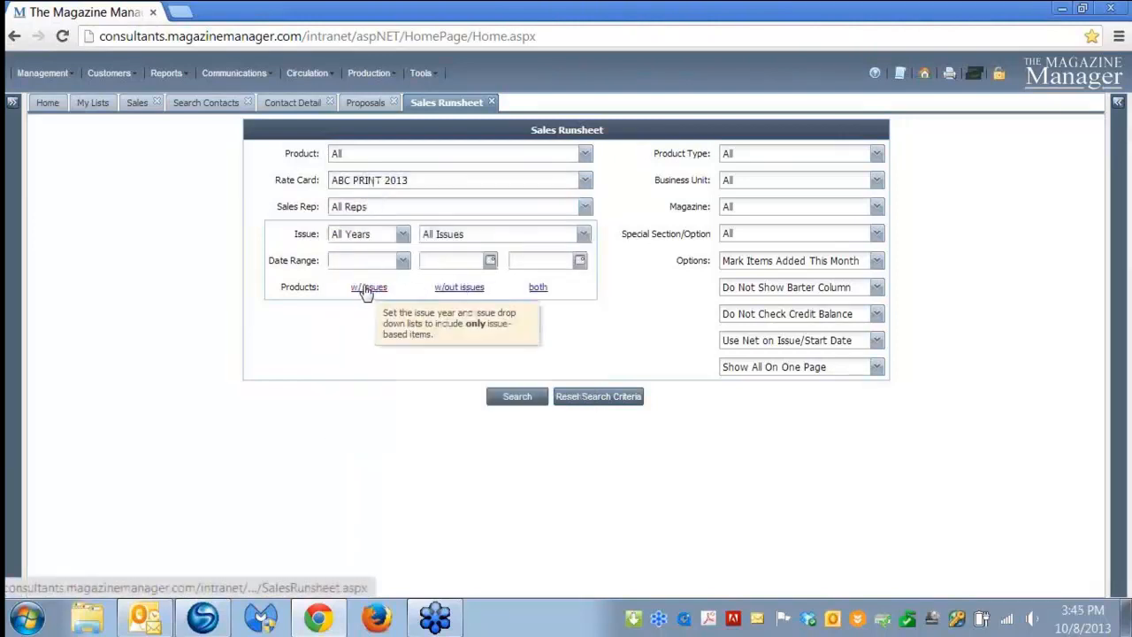
left_click(403, 235)
left_click(371, 298)
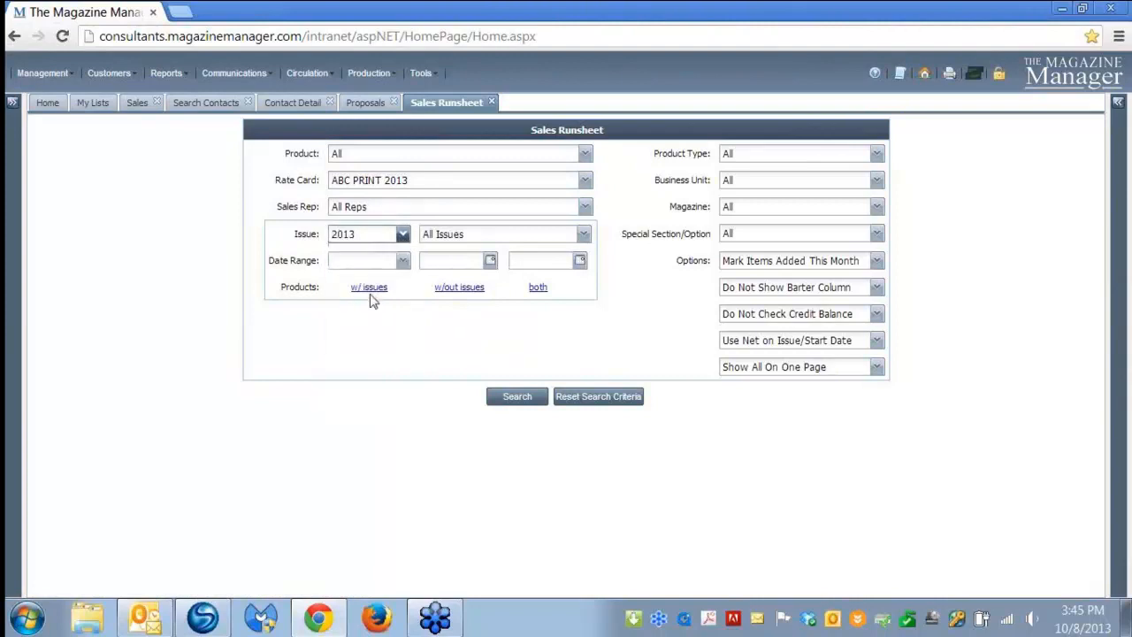
left_click(583, 234)
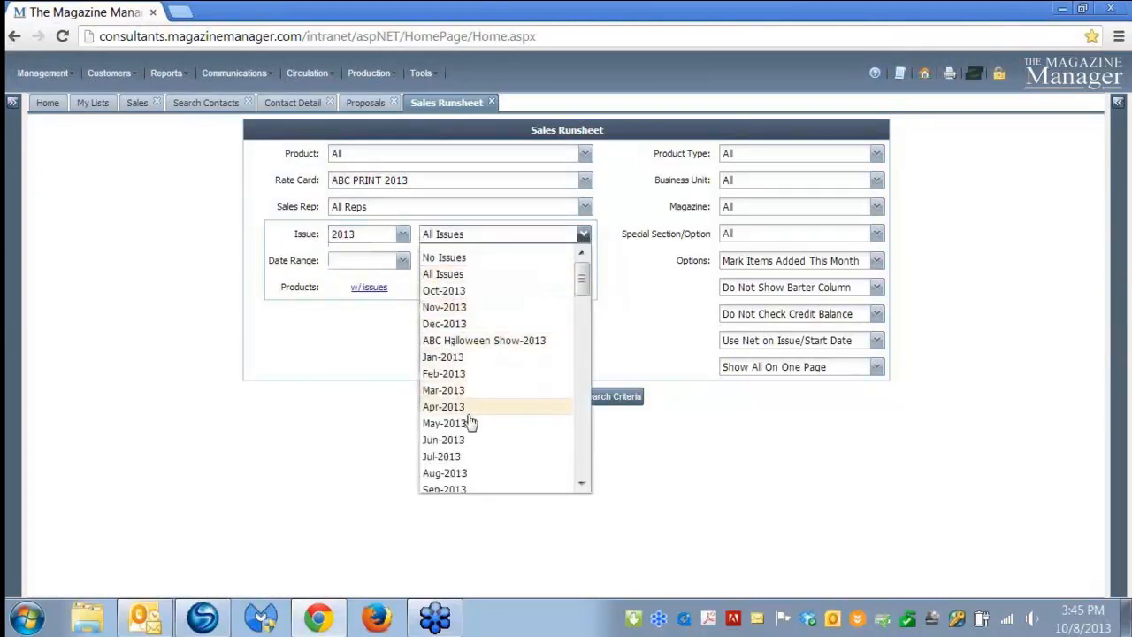
scroll(465, 442, "down", 5)
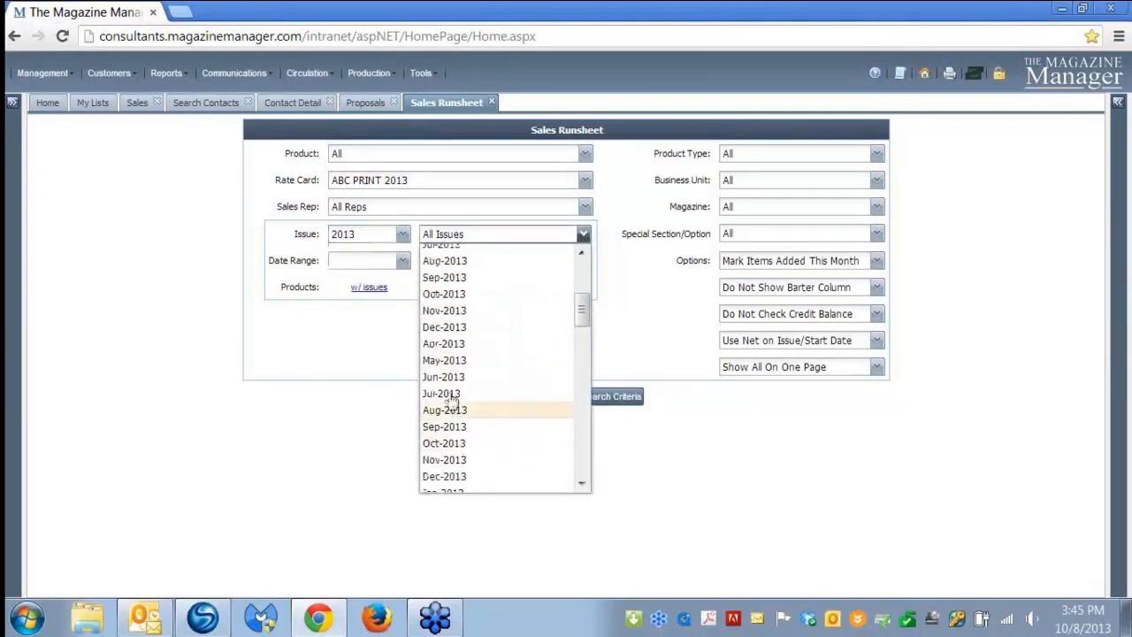
left_click(450, 296)
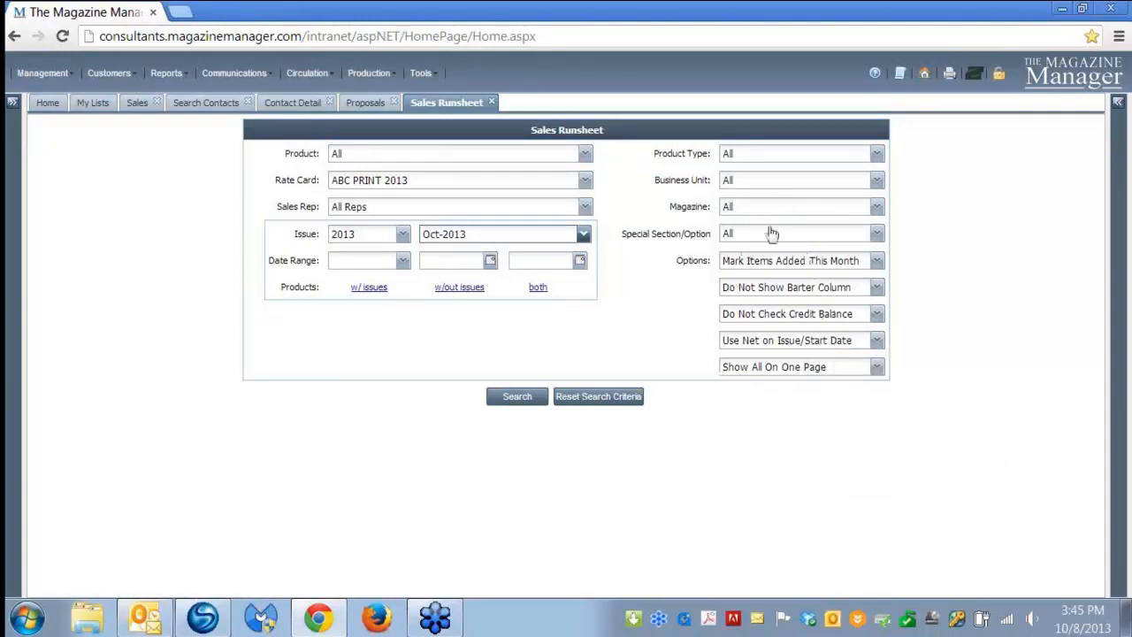
Examine the runsheet's choices for special section, marking of added items, and page display.
left_click(876, 236)
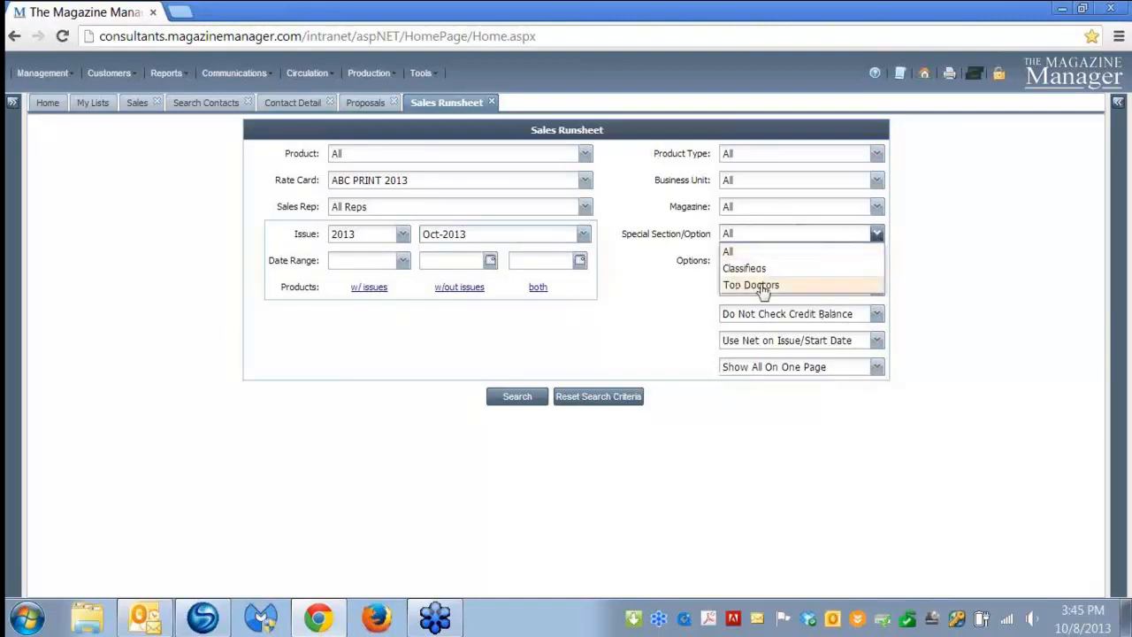
left_click(955, 257)
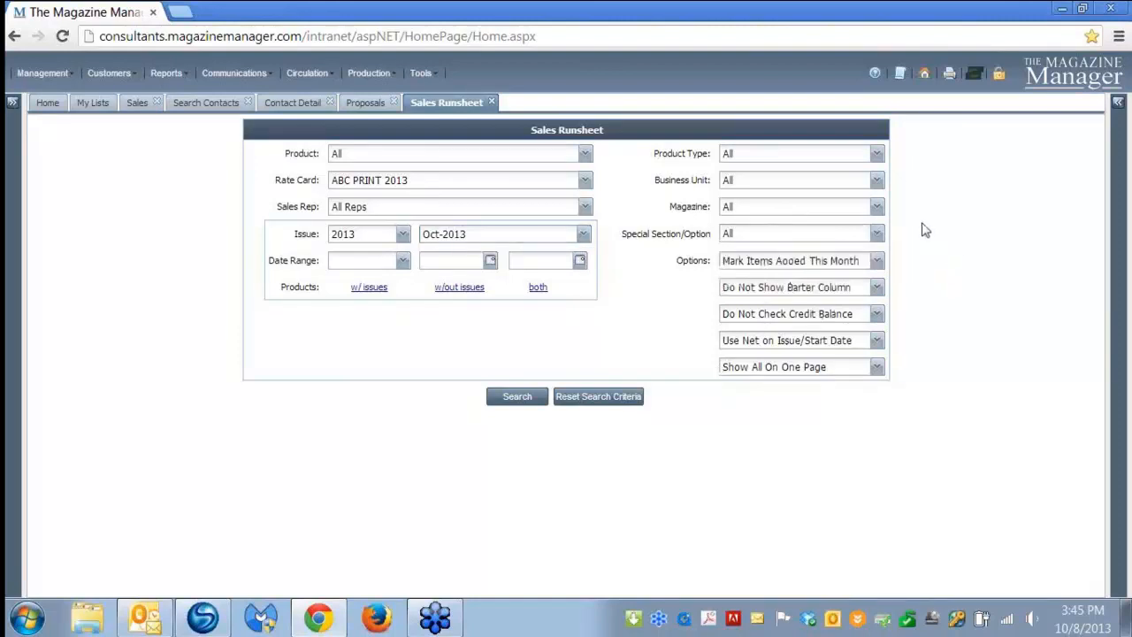
left_click(876, 262)
left_click(878, 264)
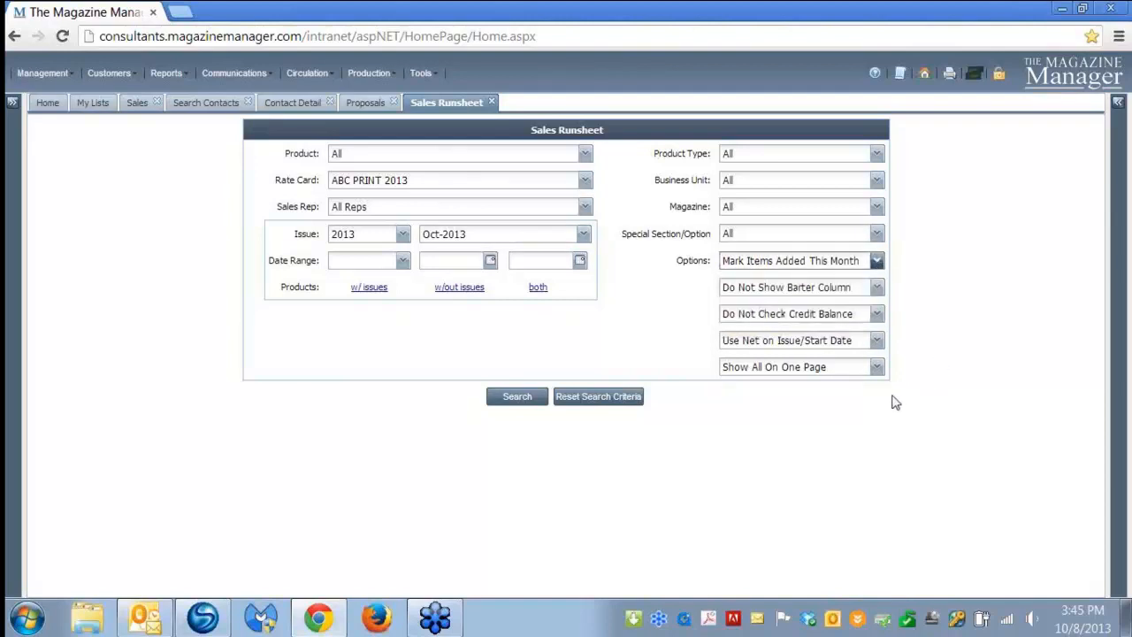
left_click(878, 370)
left_click(877, 368)
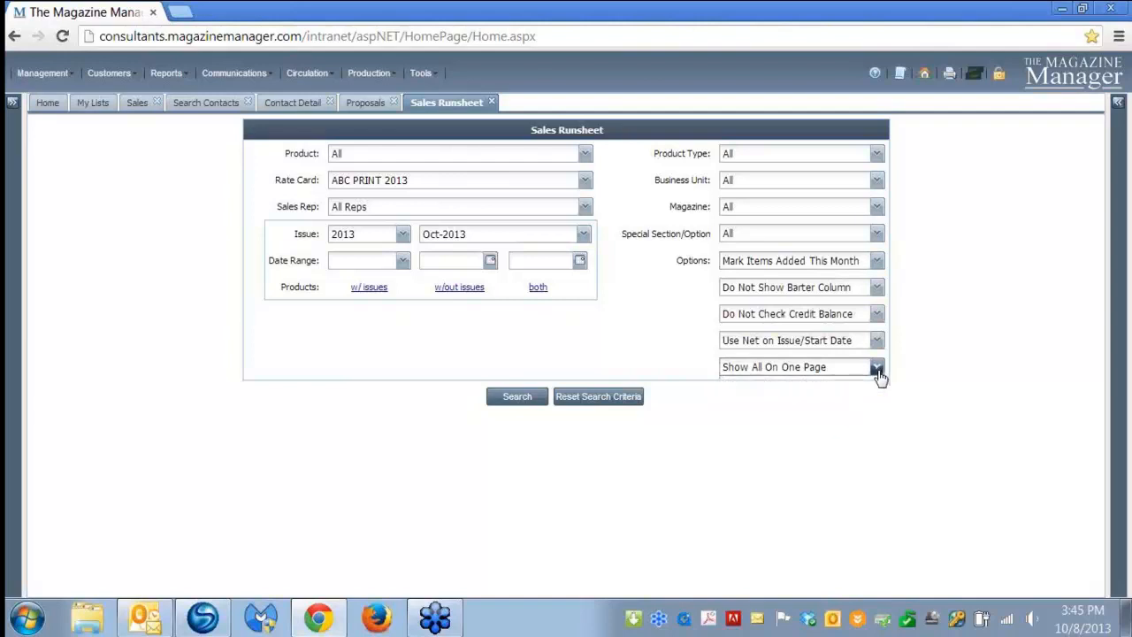
Run the Oct-2013 runsheet search, return to the criteria, and run it again for all 2013 issues.
left_click(522, 400)
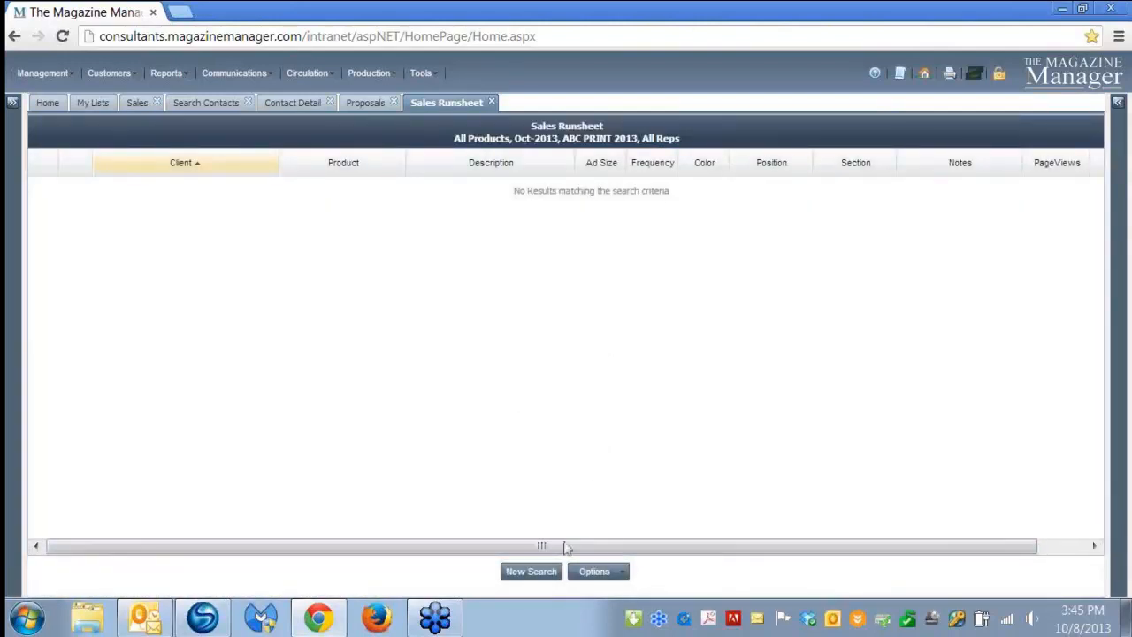
left_click(532, 572)
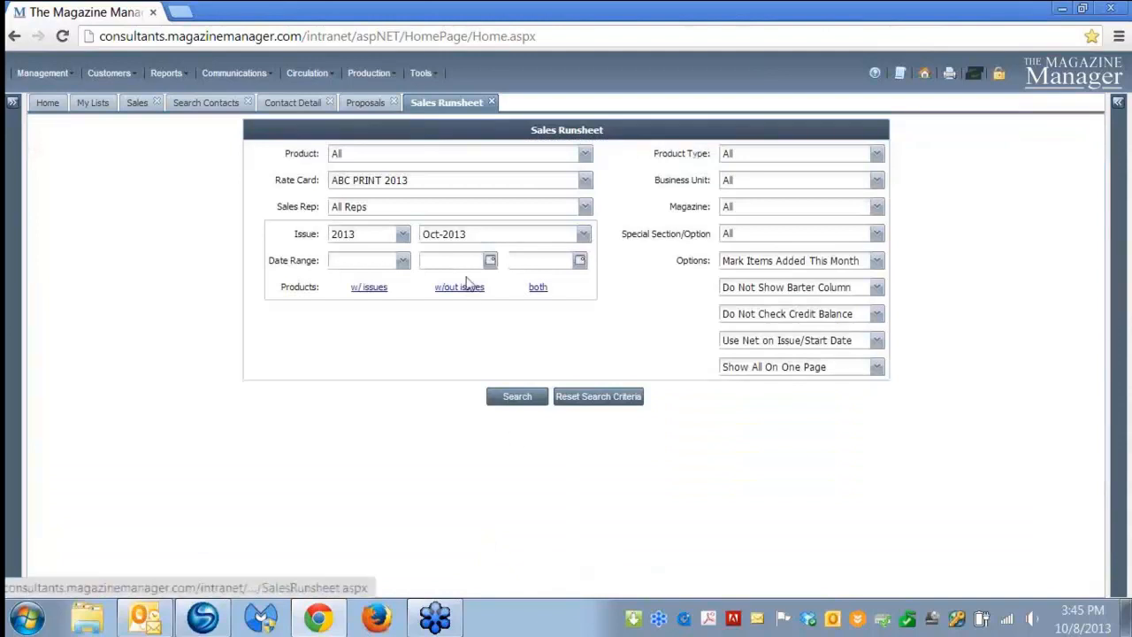
left_click(583, 233)
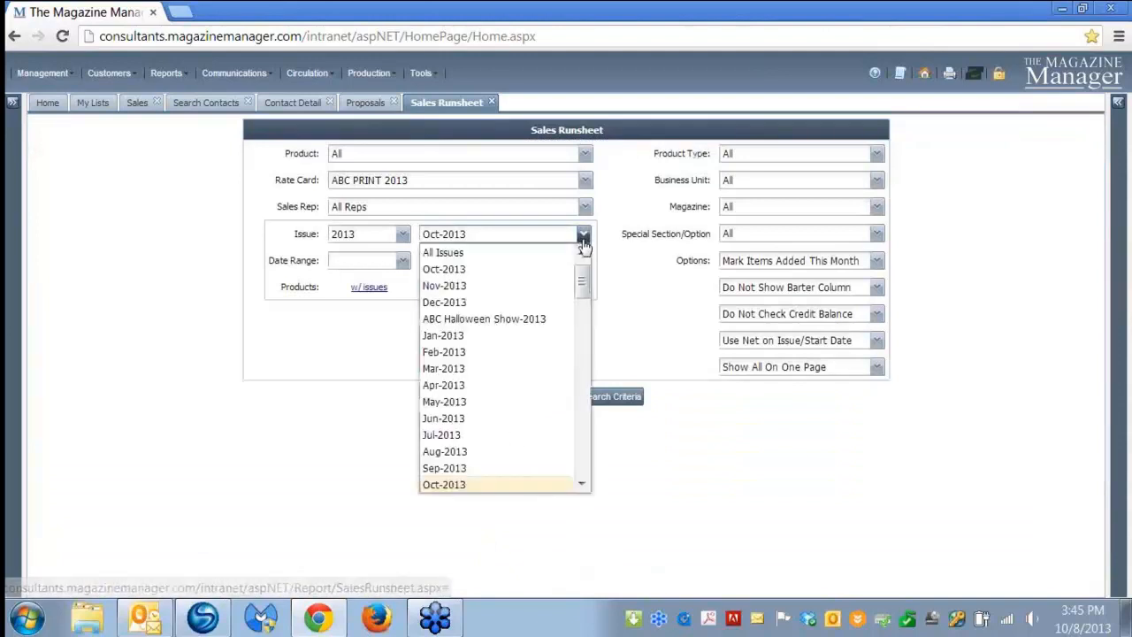
left_click(478, 253)
left_click(515, 400)
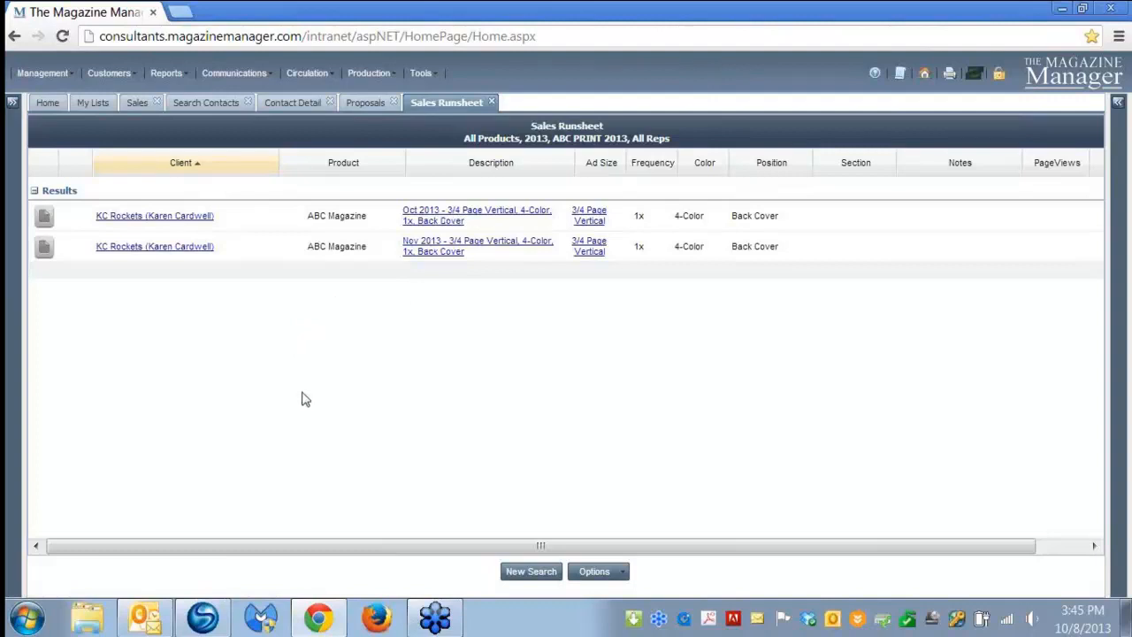
Show the Sales Rep, CompPg and Misc columns in the Sales Runsheet results.
left_click(274, 164)
mouse_move(301, 232)
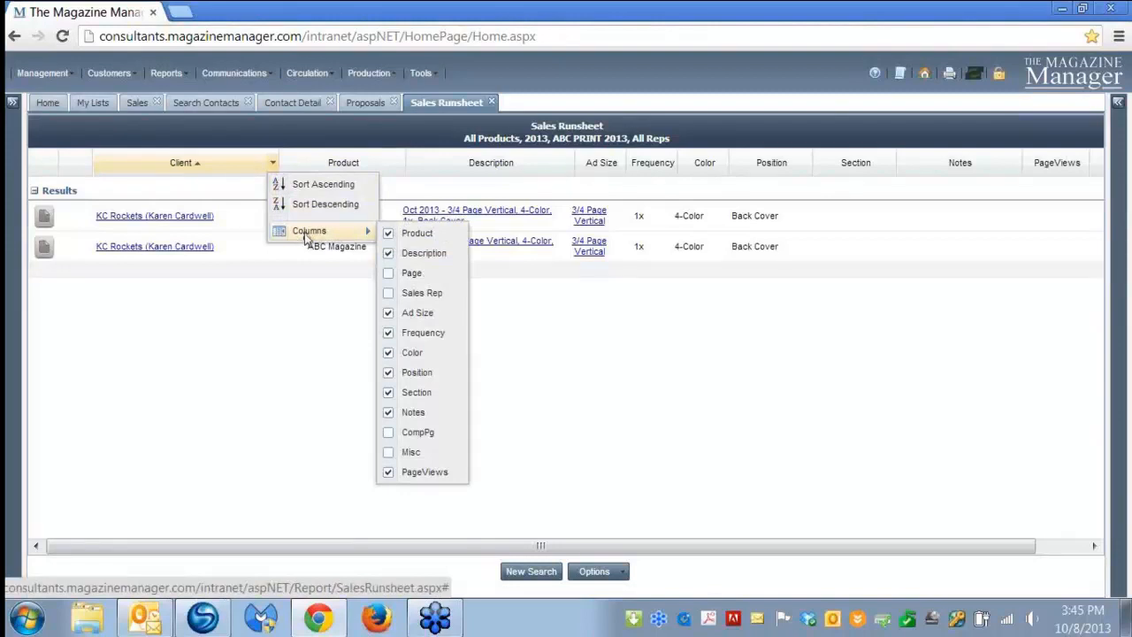
left_click(390, 295)
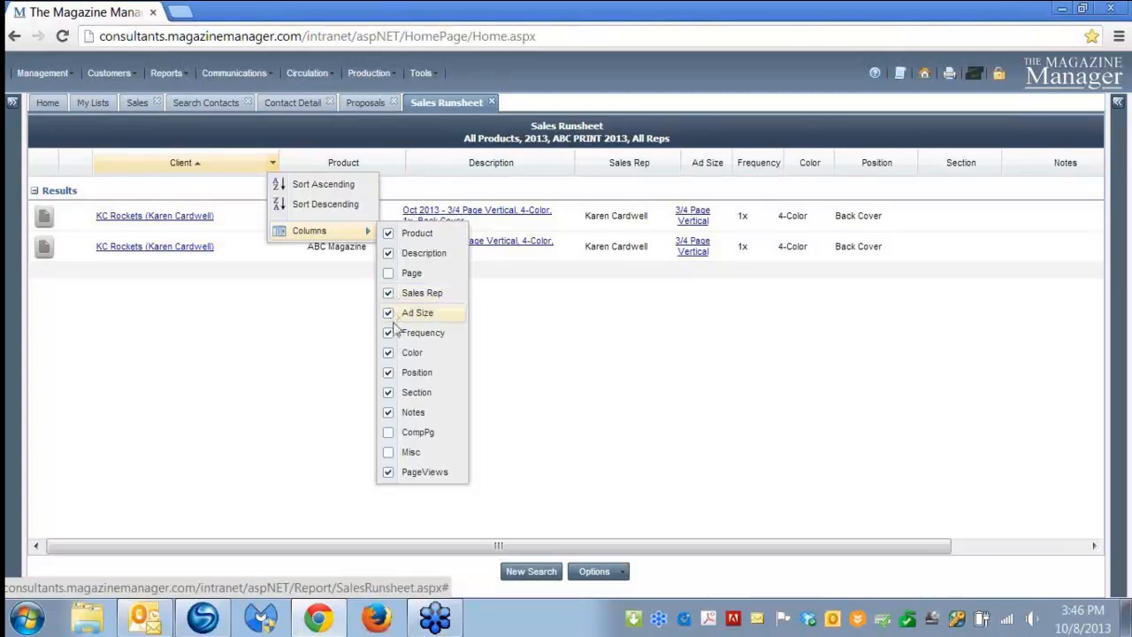
left_click(390, 432)
left_click(390, 452)
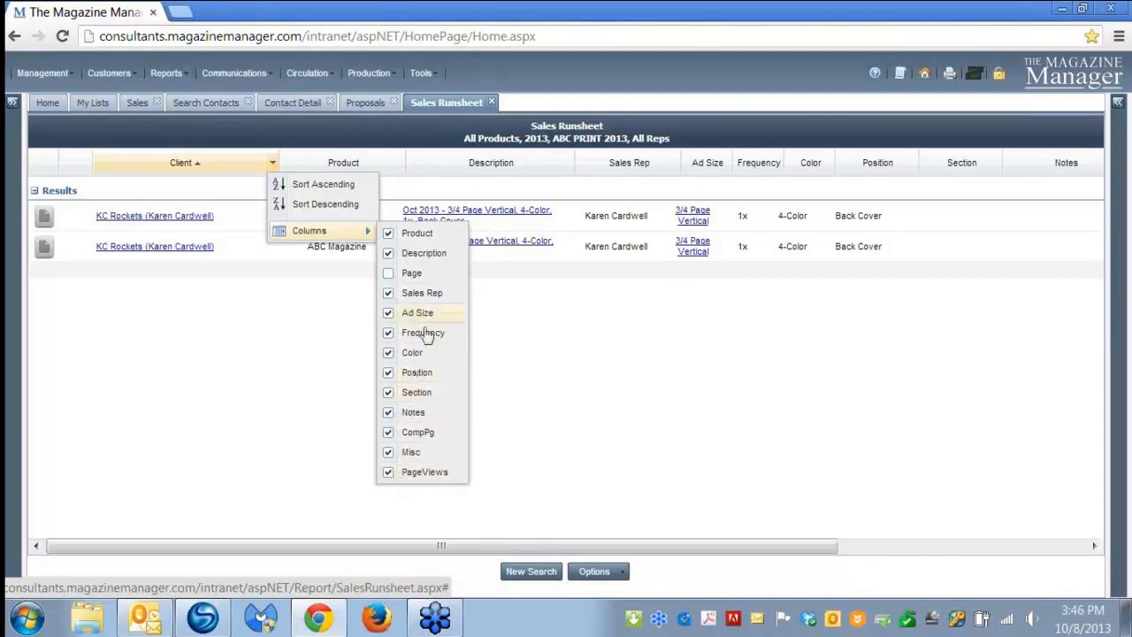
Show the Sales Runsheet totals, review the overall figures and the totals by product and rate card, and close them.
left_click(535, 390)
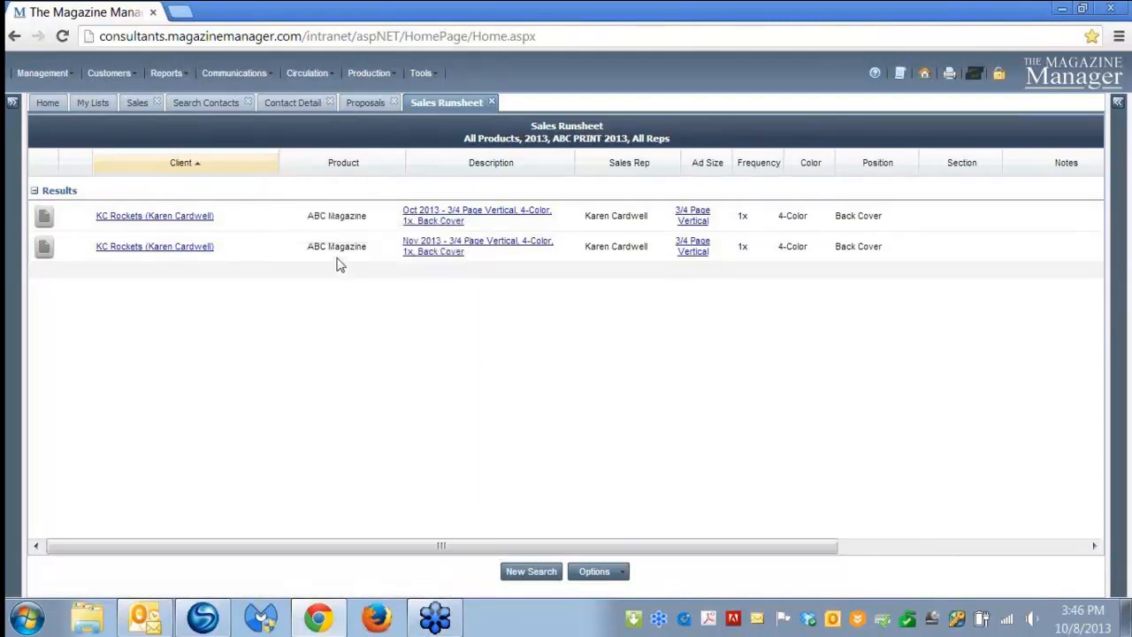
left_click(593, 573)
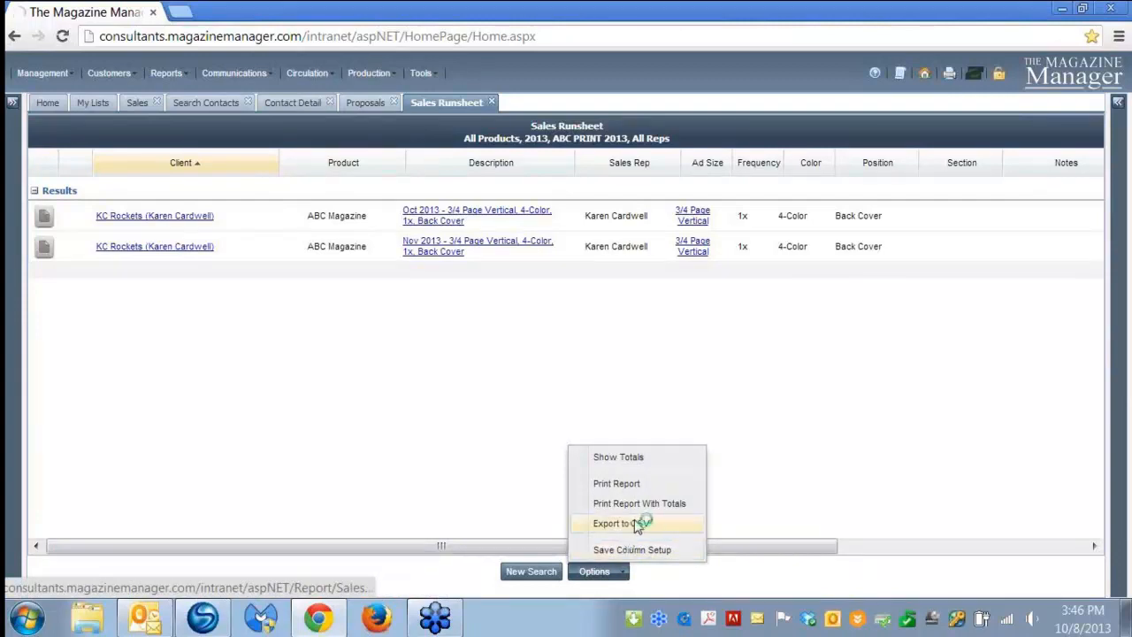
left_click(615, 461)
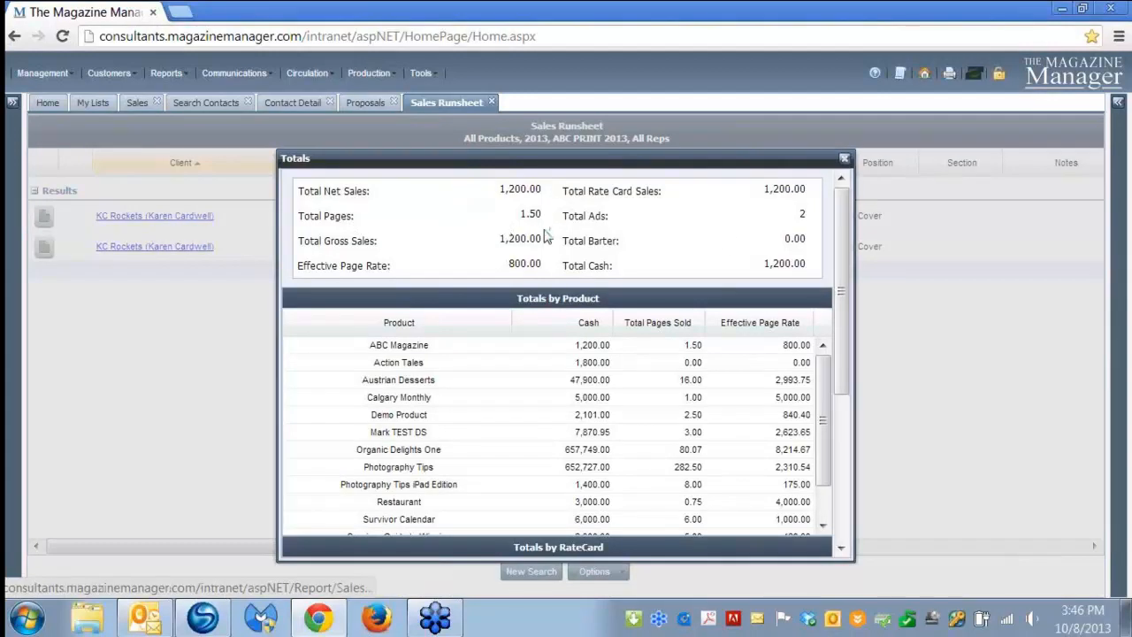
scroll(710, 253, "down", 1)
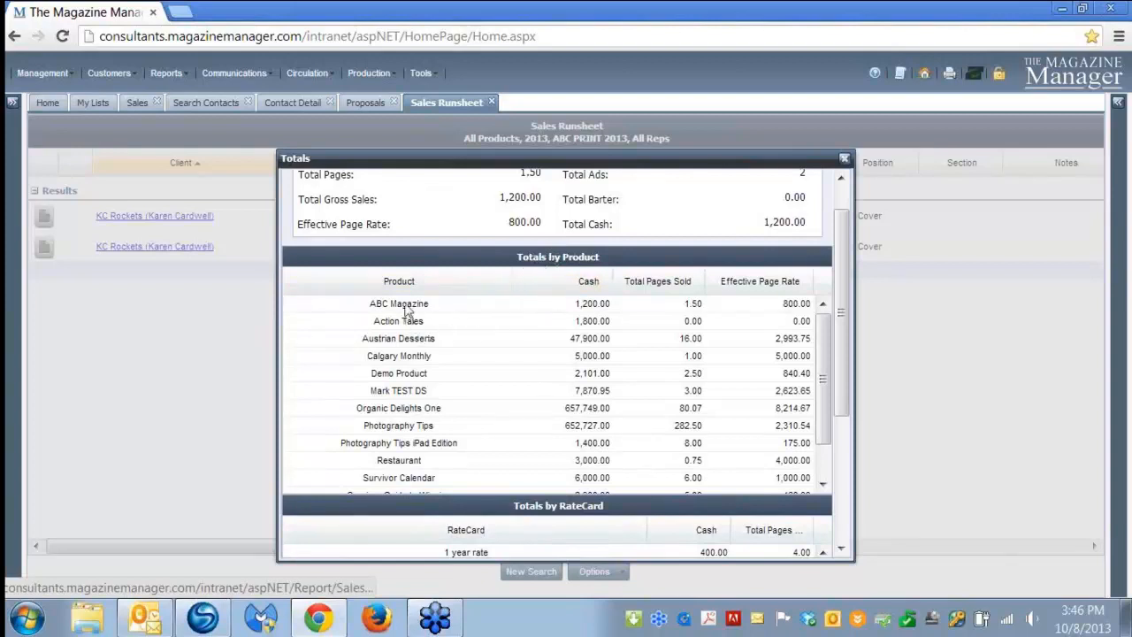
scroll(434, 333, "down", 5)
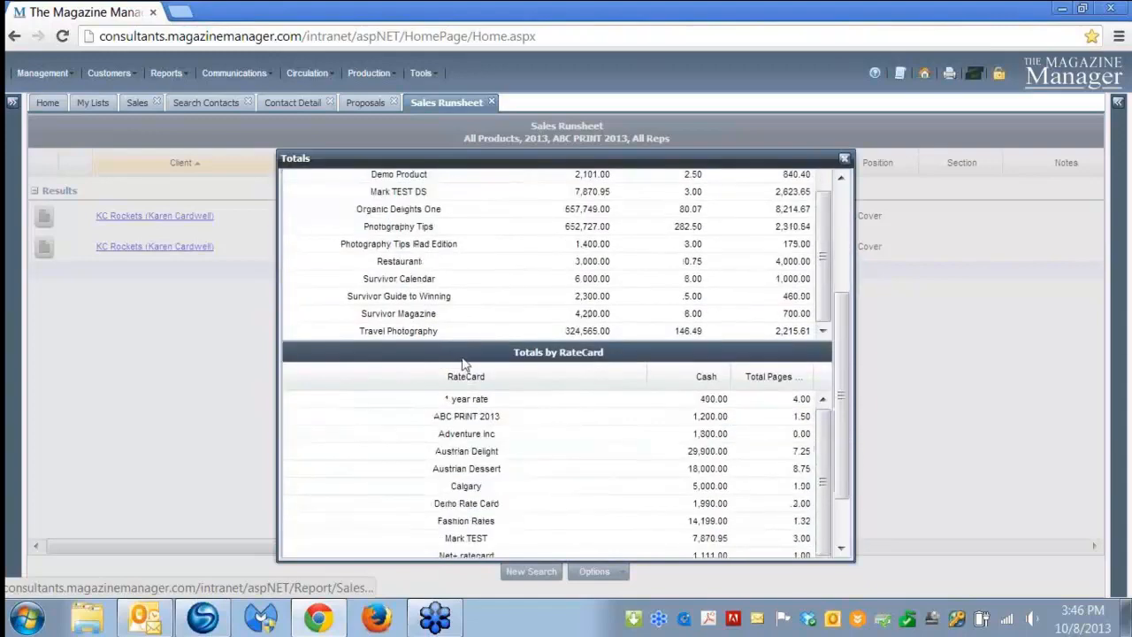
scroll(522, 392, "down", 4)
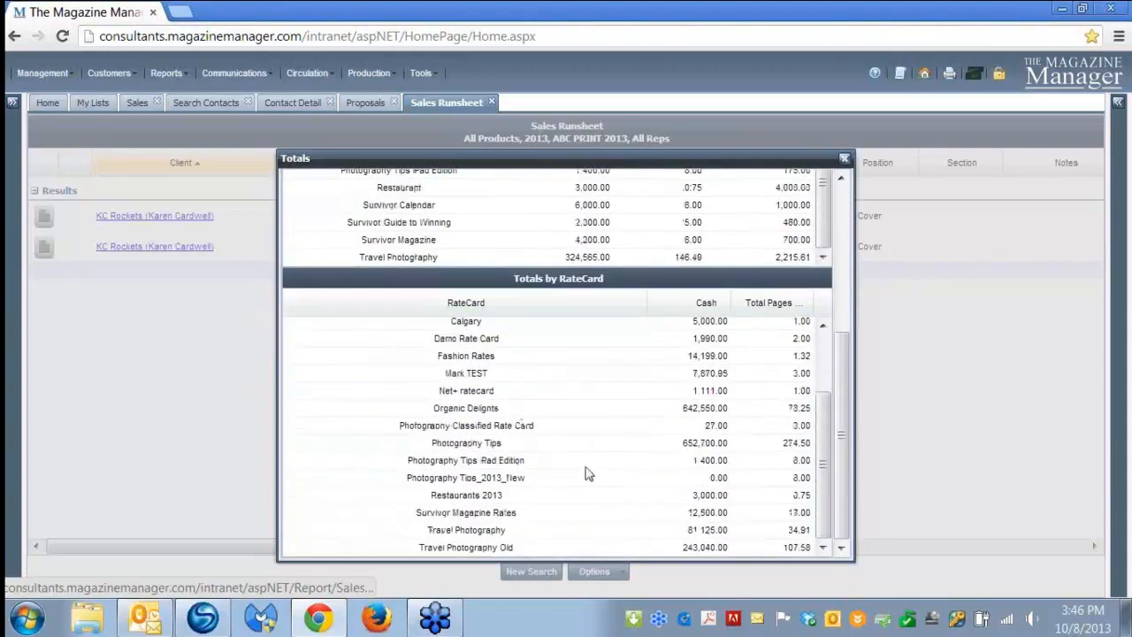
left_click(845, 159)
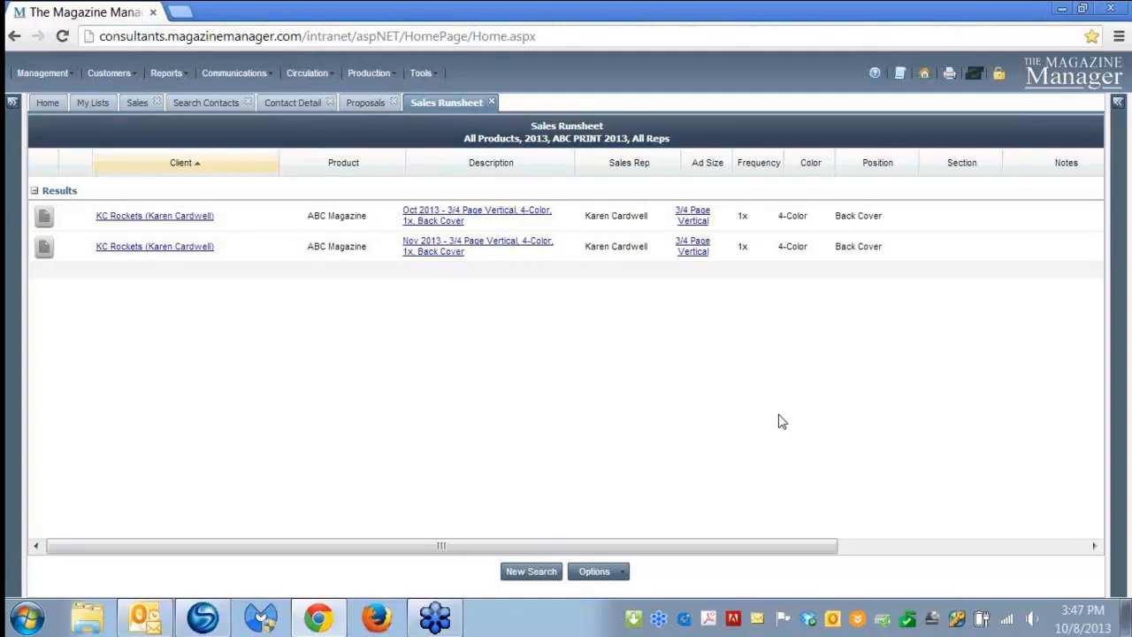
left_click(873, 80)
left_click(874, 75)
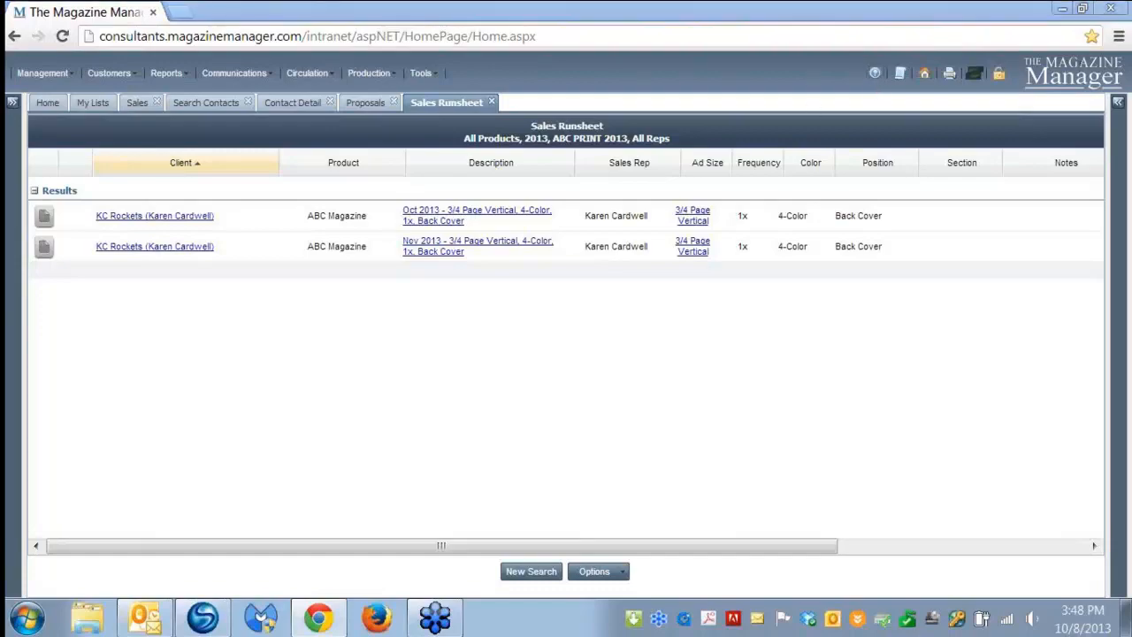